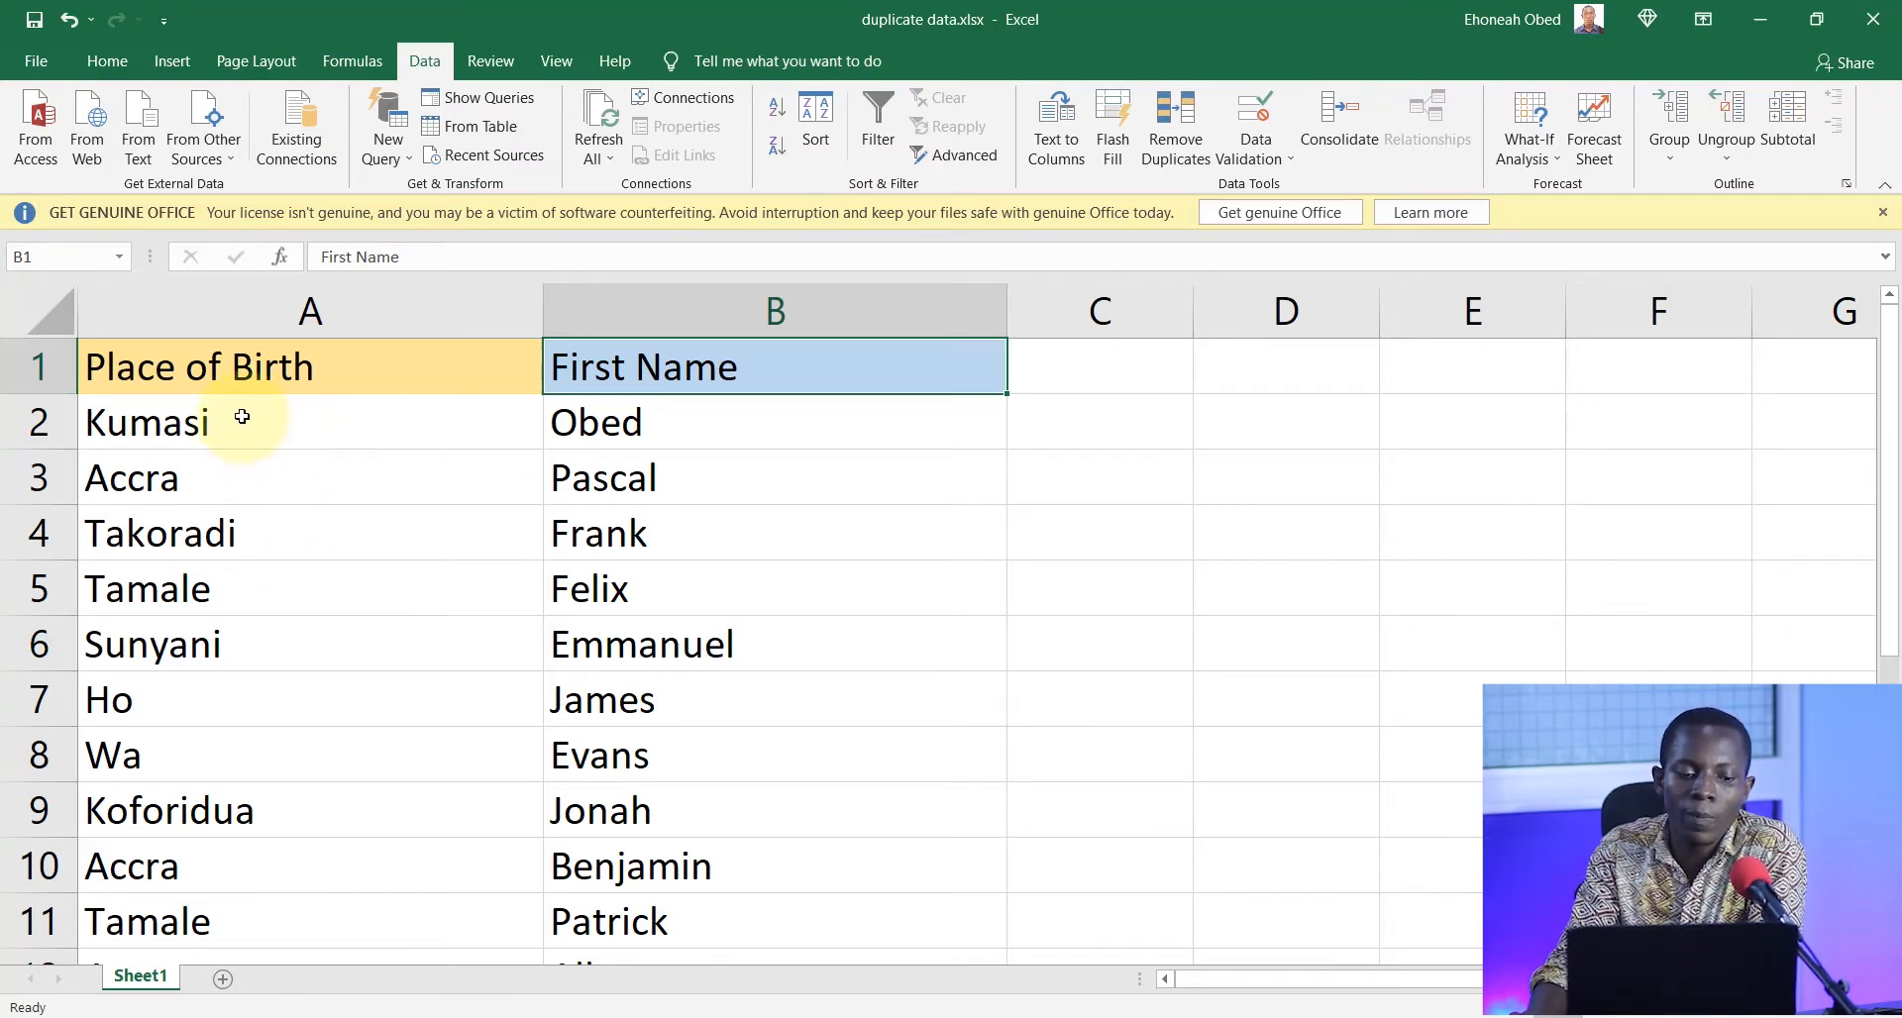
- Review the Place of Birth and First Name list and locate the repeated Kumasi entries
{"action": "scroll", "coordinate": [297, 458], "scroll_direction": "down", "scroll_amount": 1}
{"action": "scroll", "coordinate": [574, 479], "scroll_direction": "up", "scroll_amount": 1}
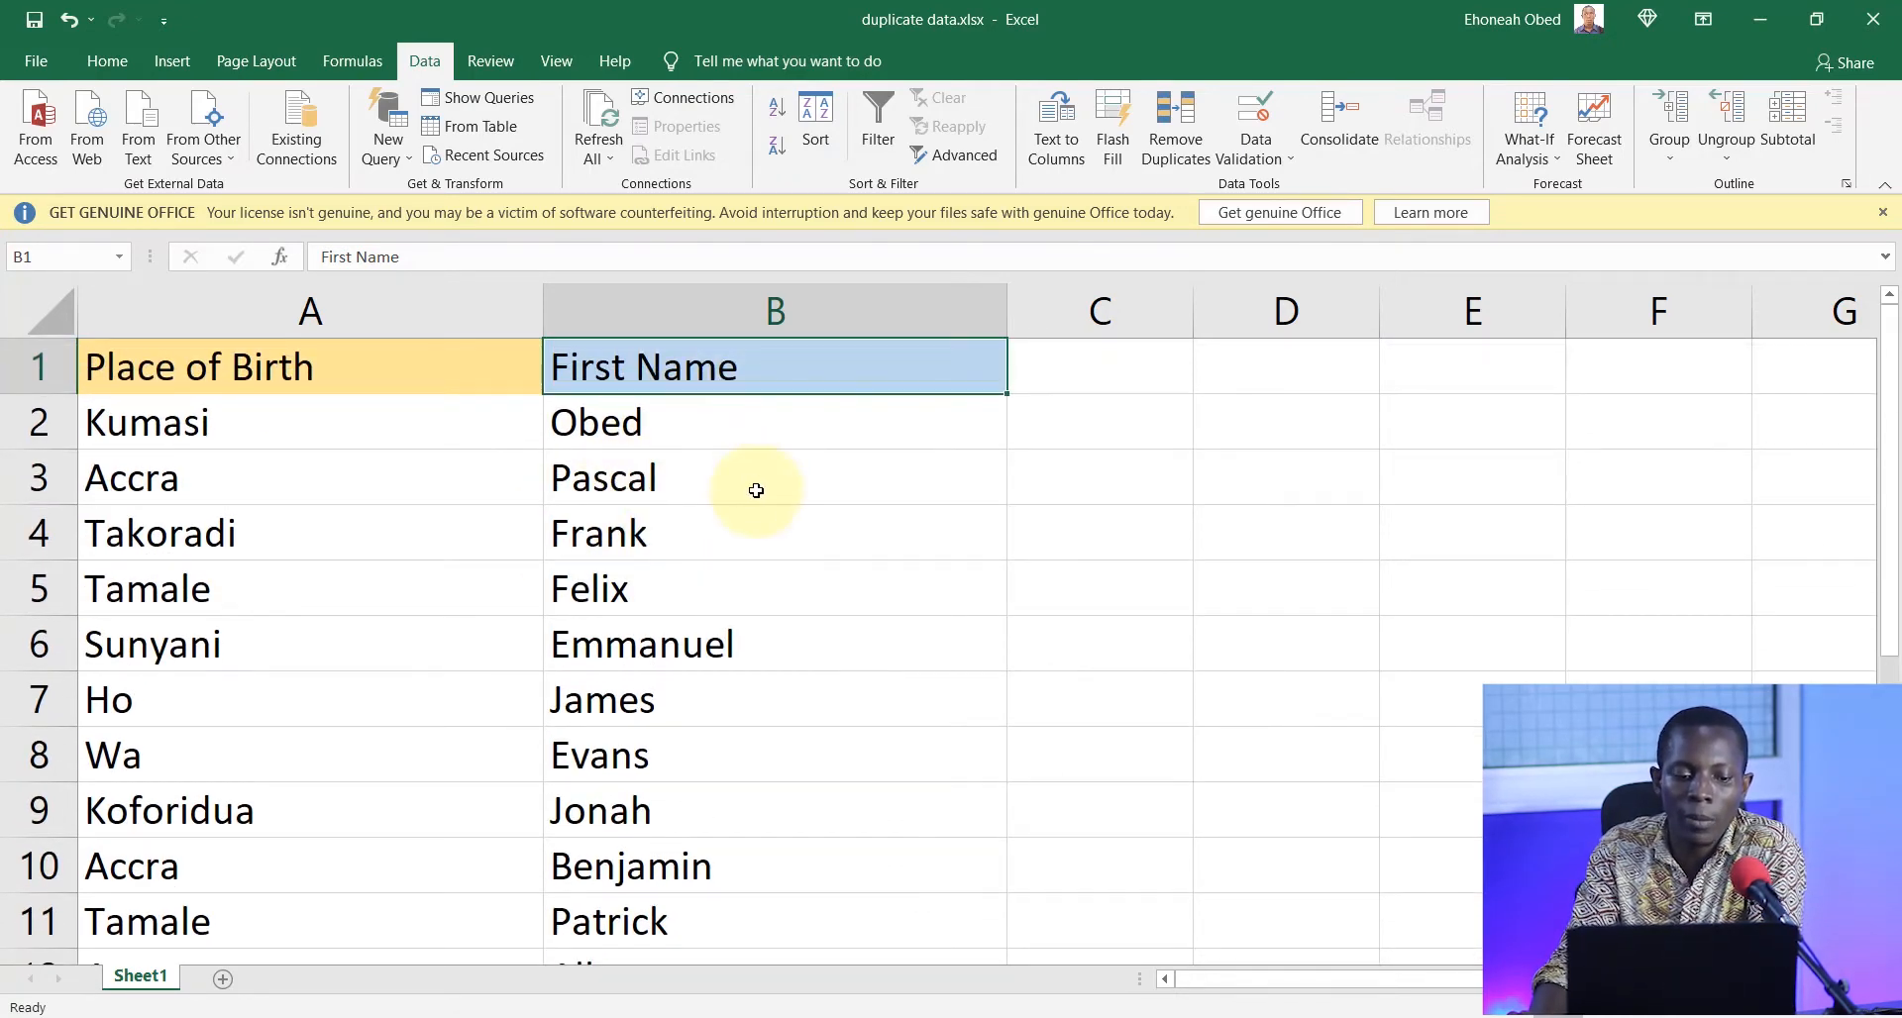
{"action": "scroll", "coordinate": [132, 491], "scroll_direction": "down", "scroll_amount": 4}
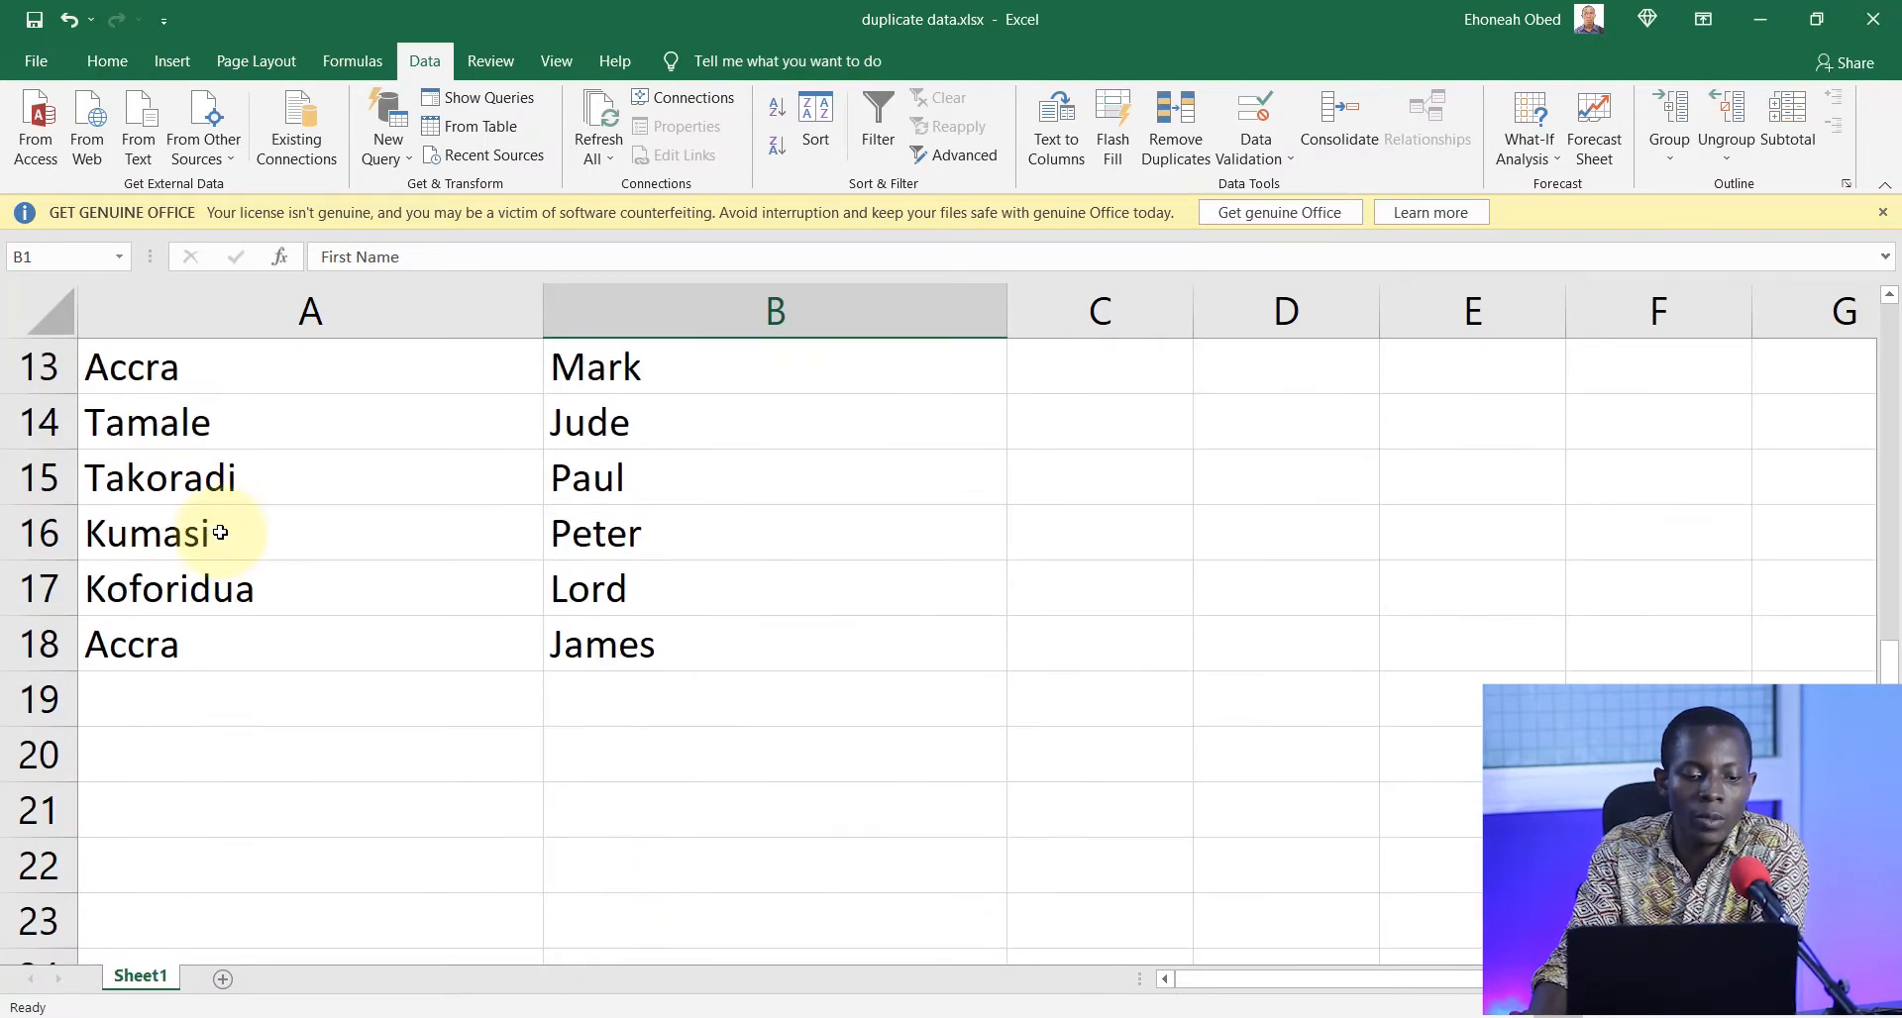
{"action": "scroll", "coordinate": [239, 589], "scroll_direction": "up", "scroll_amount": 4}
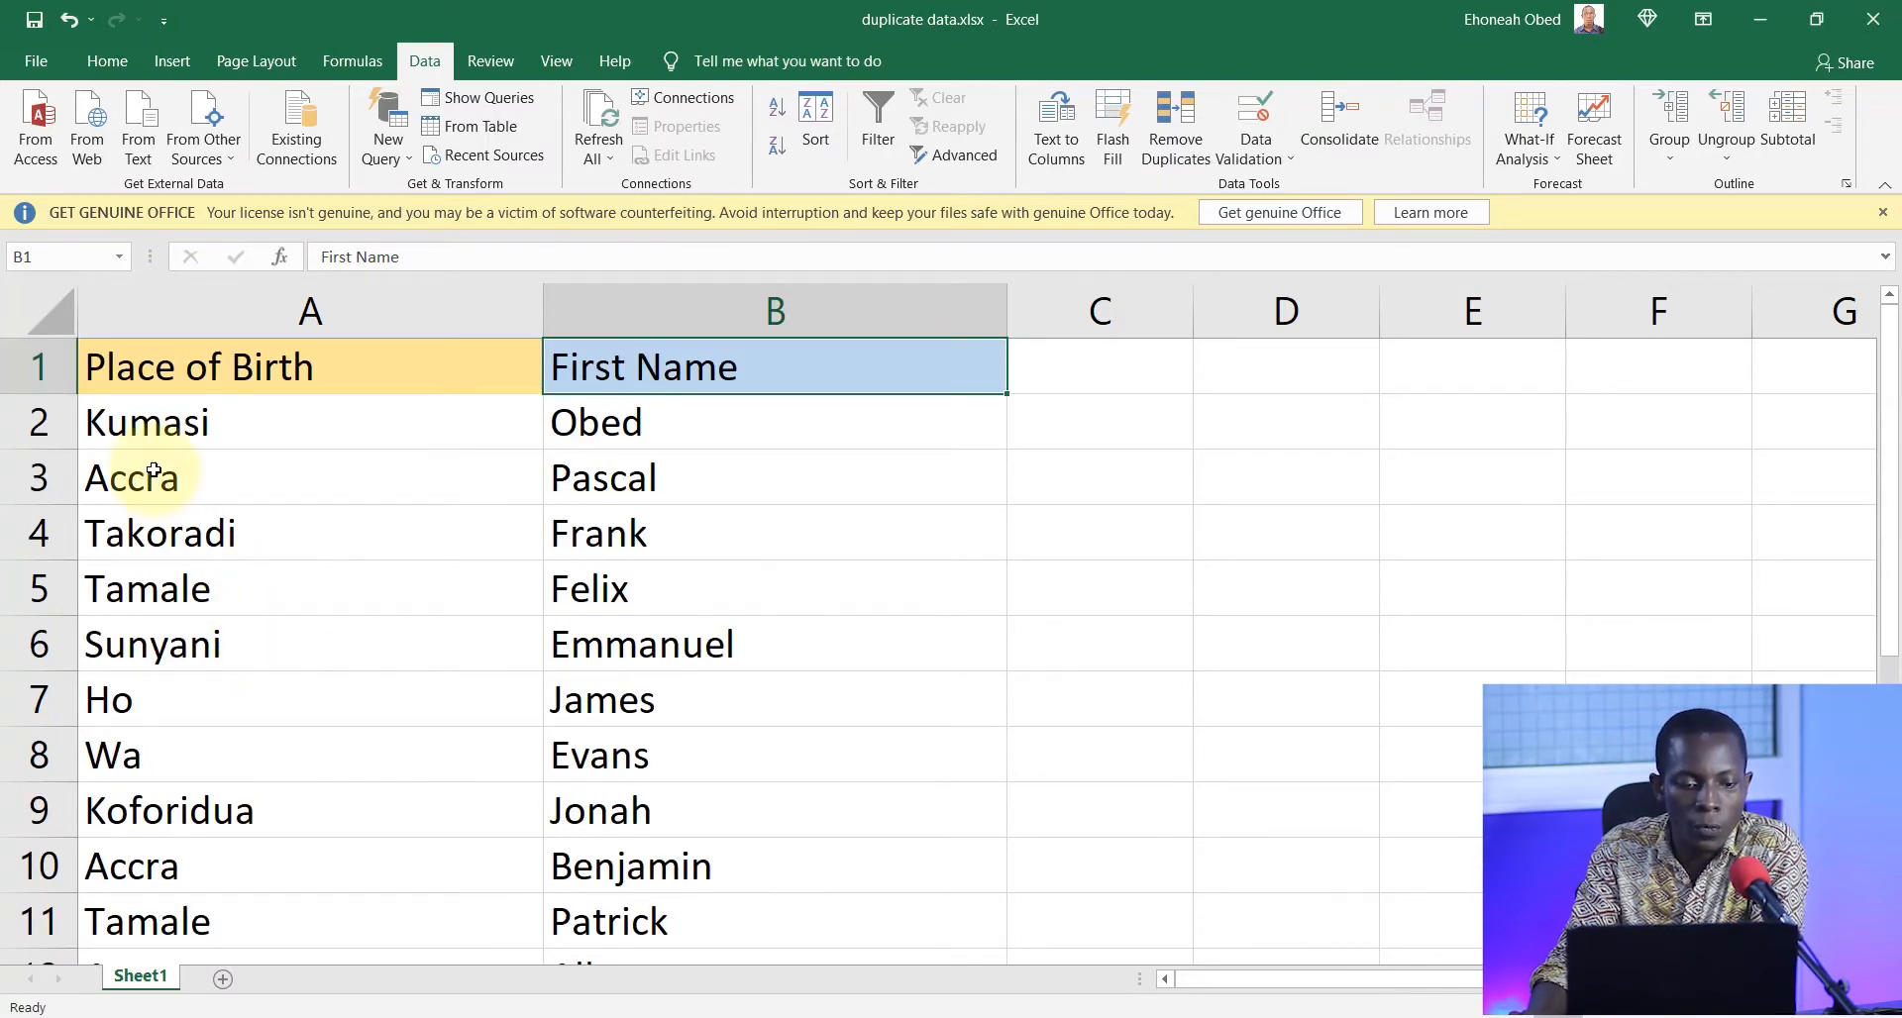
{"action": "left_click", "coordinate": [163, 440]}
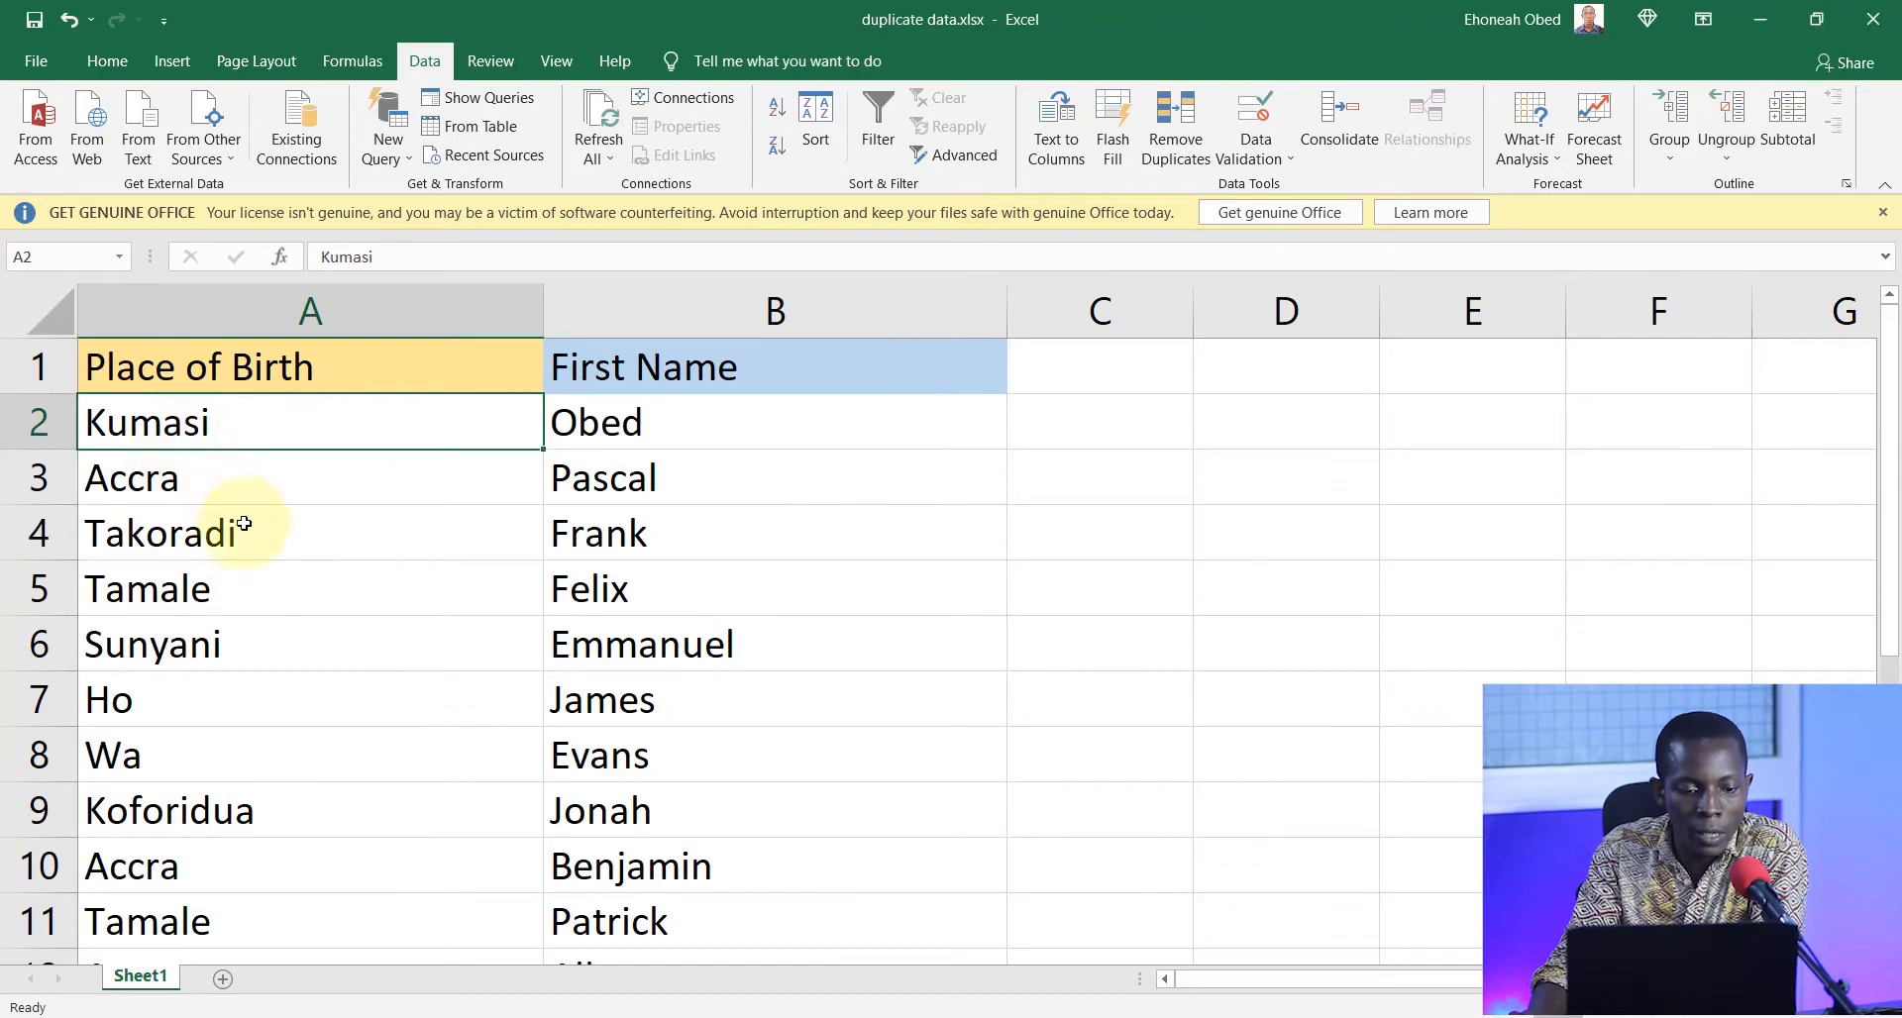
{"action": "scroll", "coordinate": [252, 555], "scroll_direction": "down", "scroll_amount": 1}
{"action": "scroll", "coordinate": [261, 581], "scroll_direction": "down", "scroll_amount": 2}
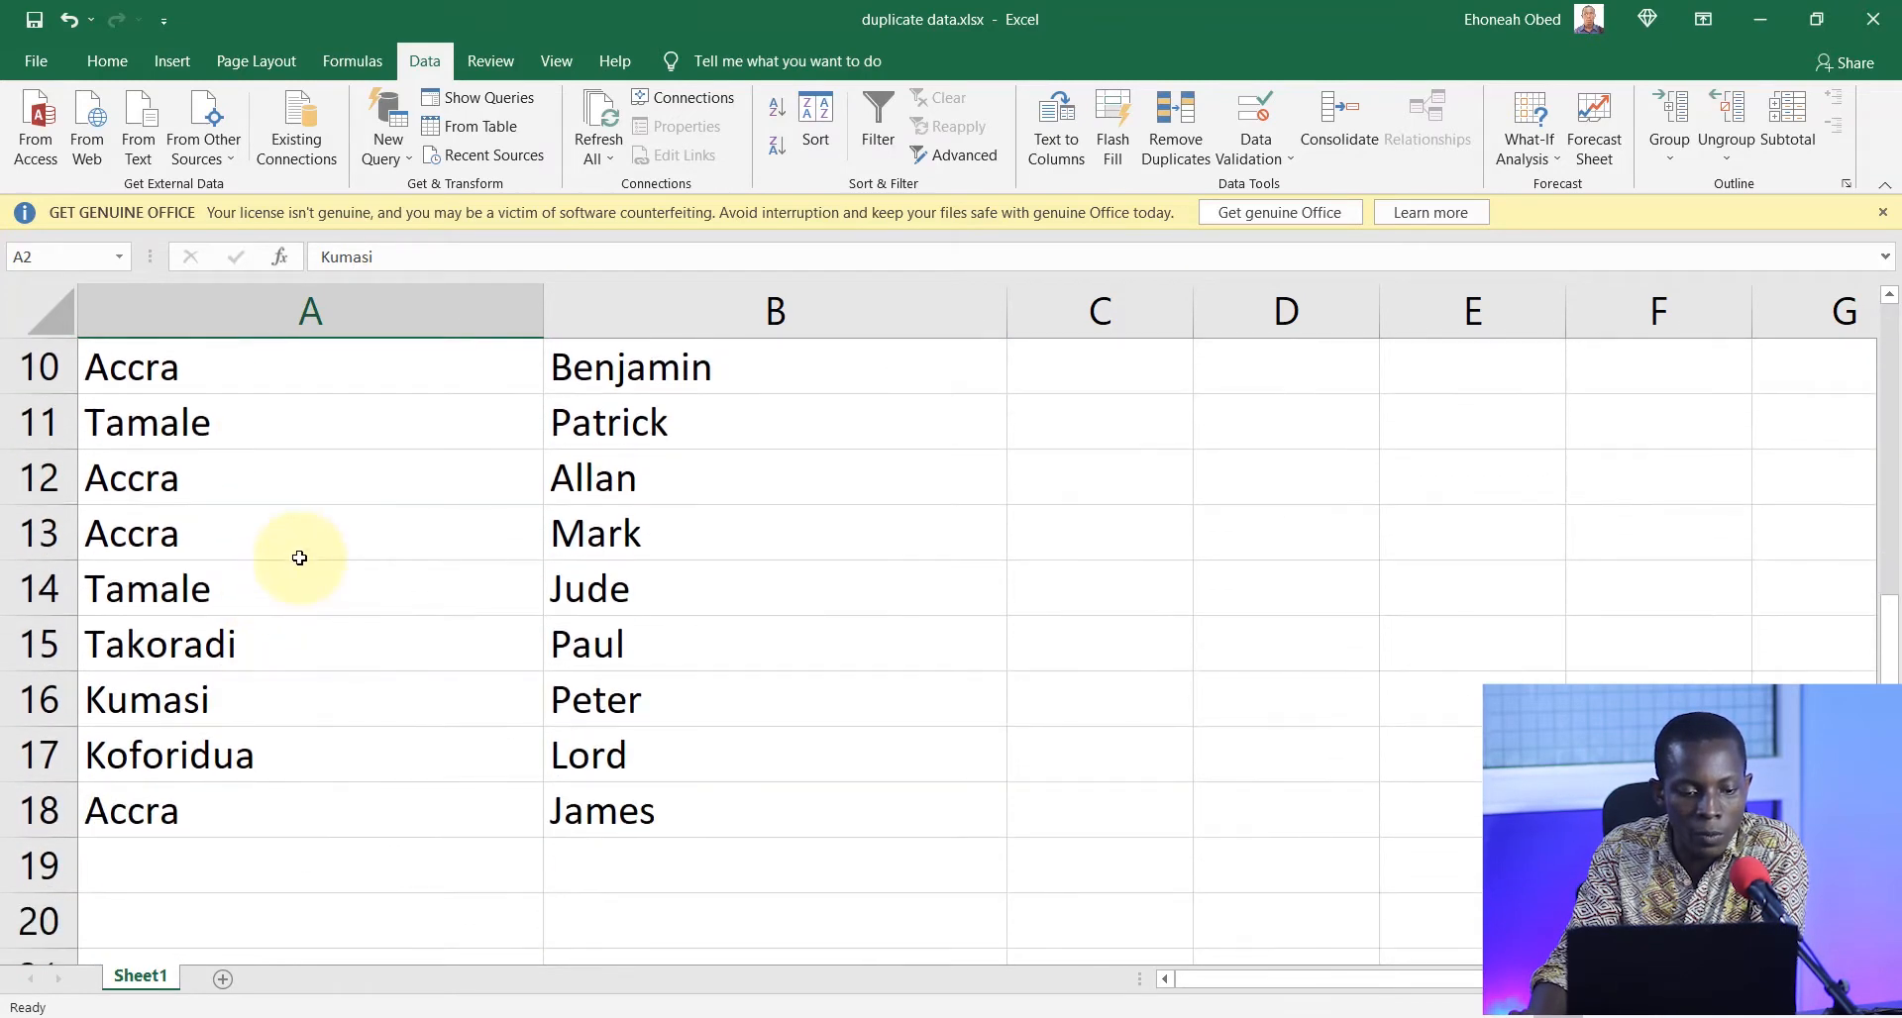
{"action": "left_click", "coordinate": [287, 711]}
{"action": "scroll", "coordinate": [297, 698], "scroll_direction": "up", "scroll_amount": 3}
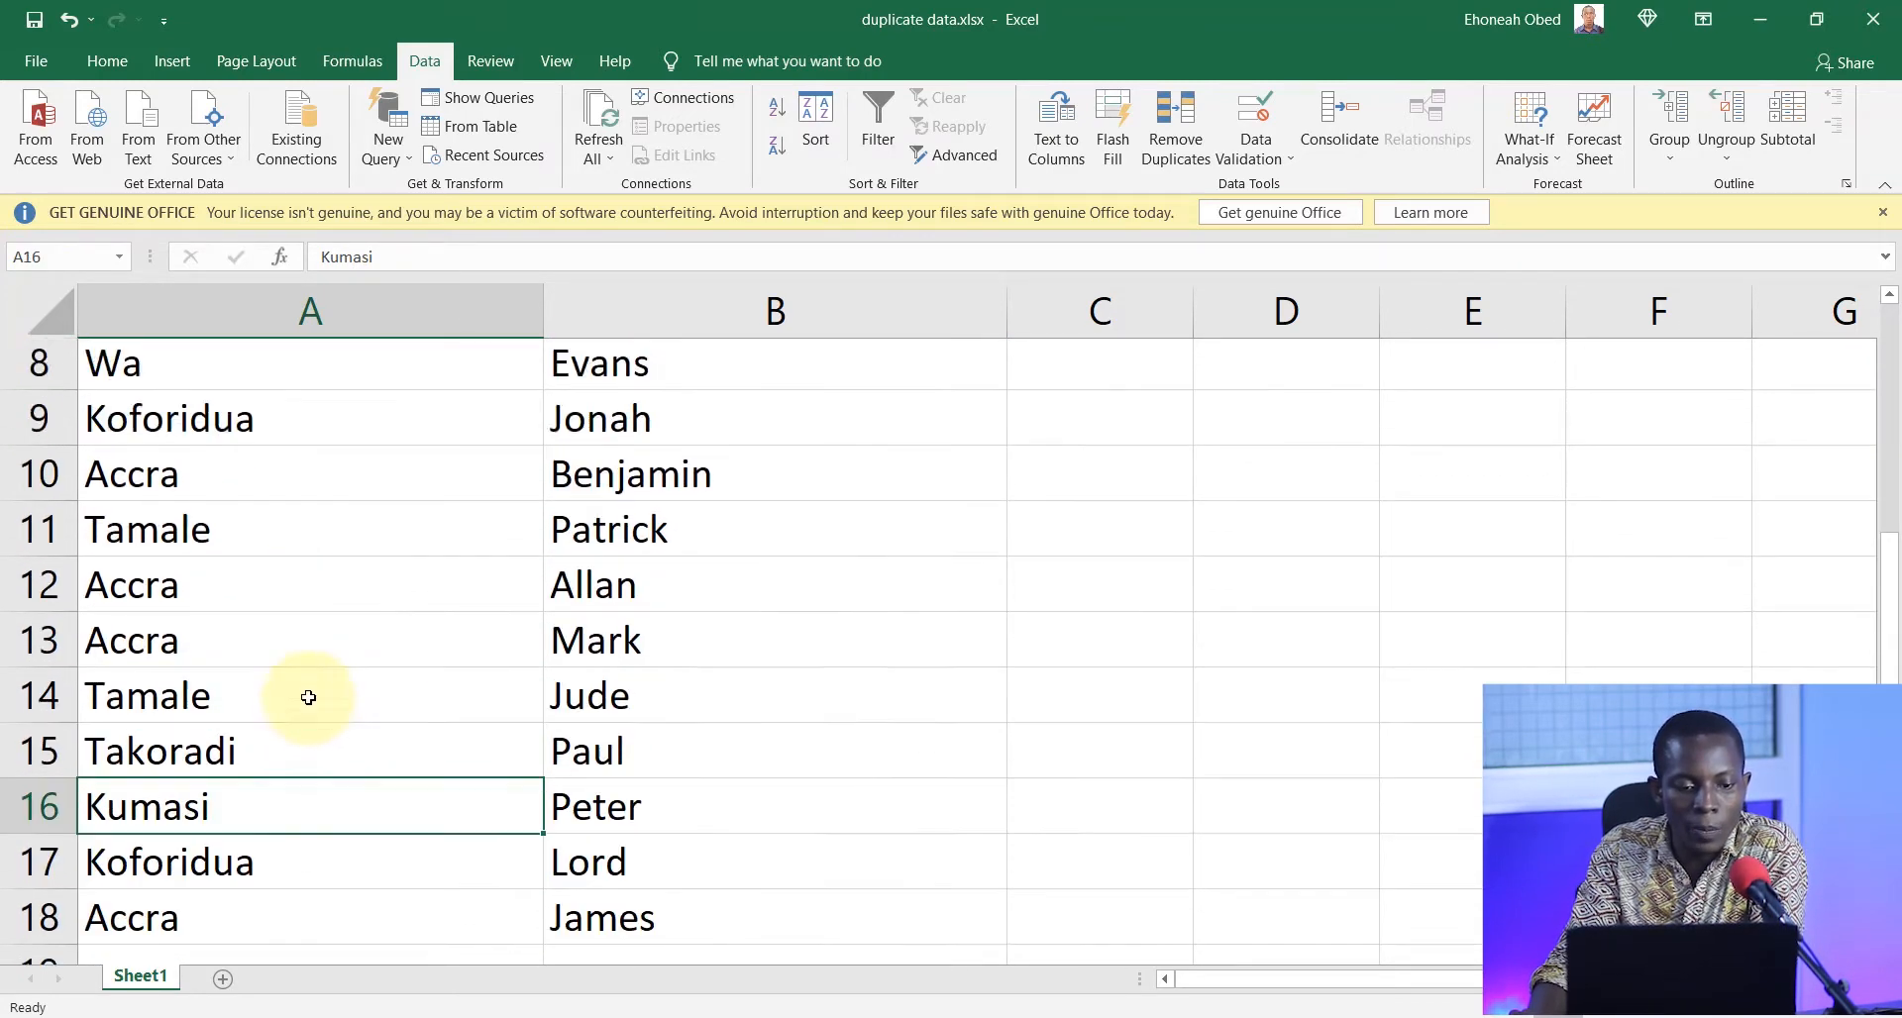
- Locate every repeated Accra entry in the Place of Birth column
{"action": "left_click", "coordinate": [234, 486]}
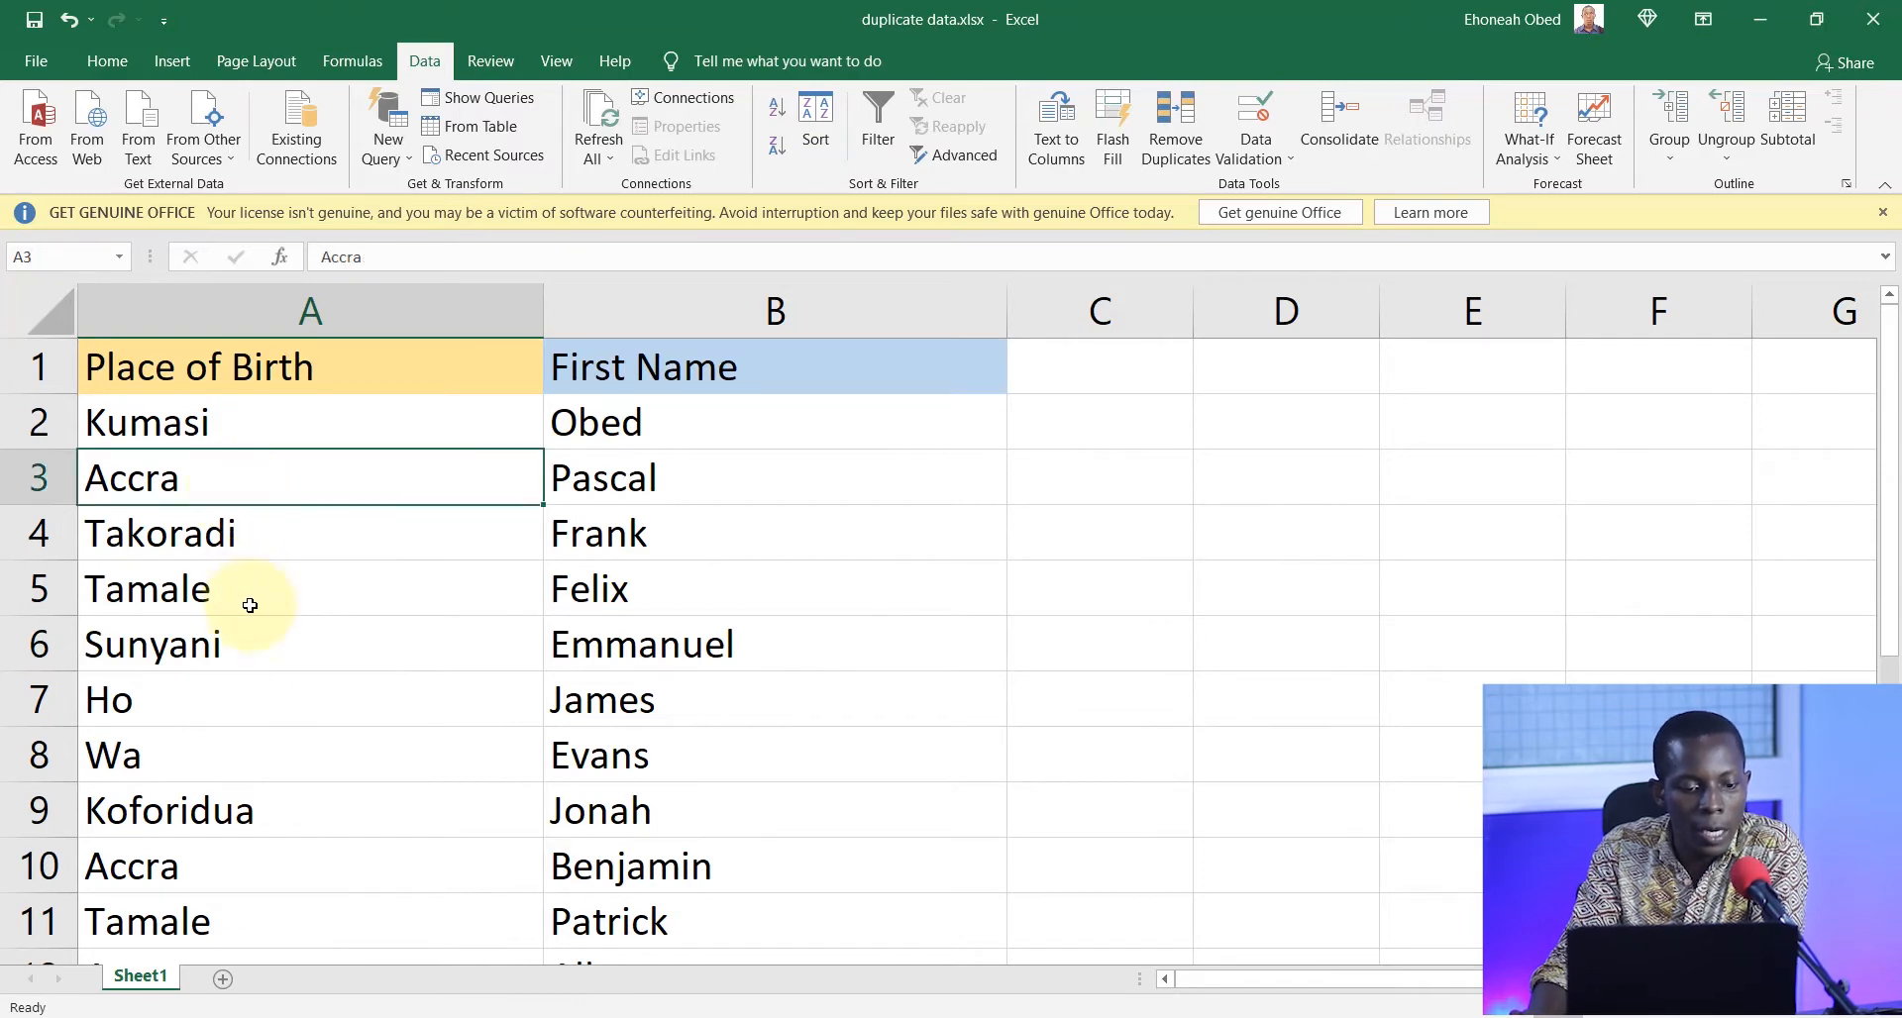
{"action": "scroll", "coordinate": [252, 615], "scroll_direction": "down", "scroll_amount": 1}
{"action": "left_click", "coordinate": [266, 714]}
{"action": "scroll", "coordinate": [262, 699], "scroll_direction": "down", "scroll_amount": 1}
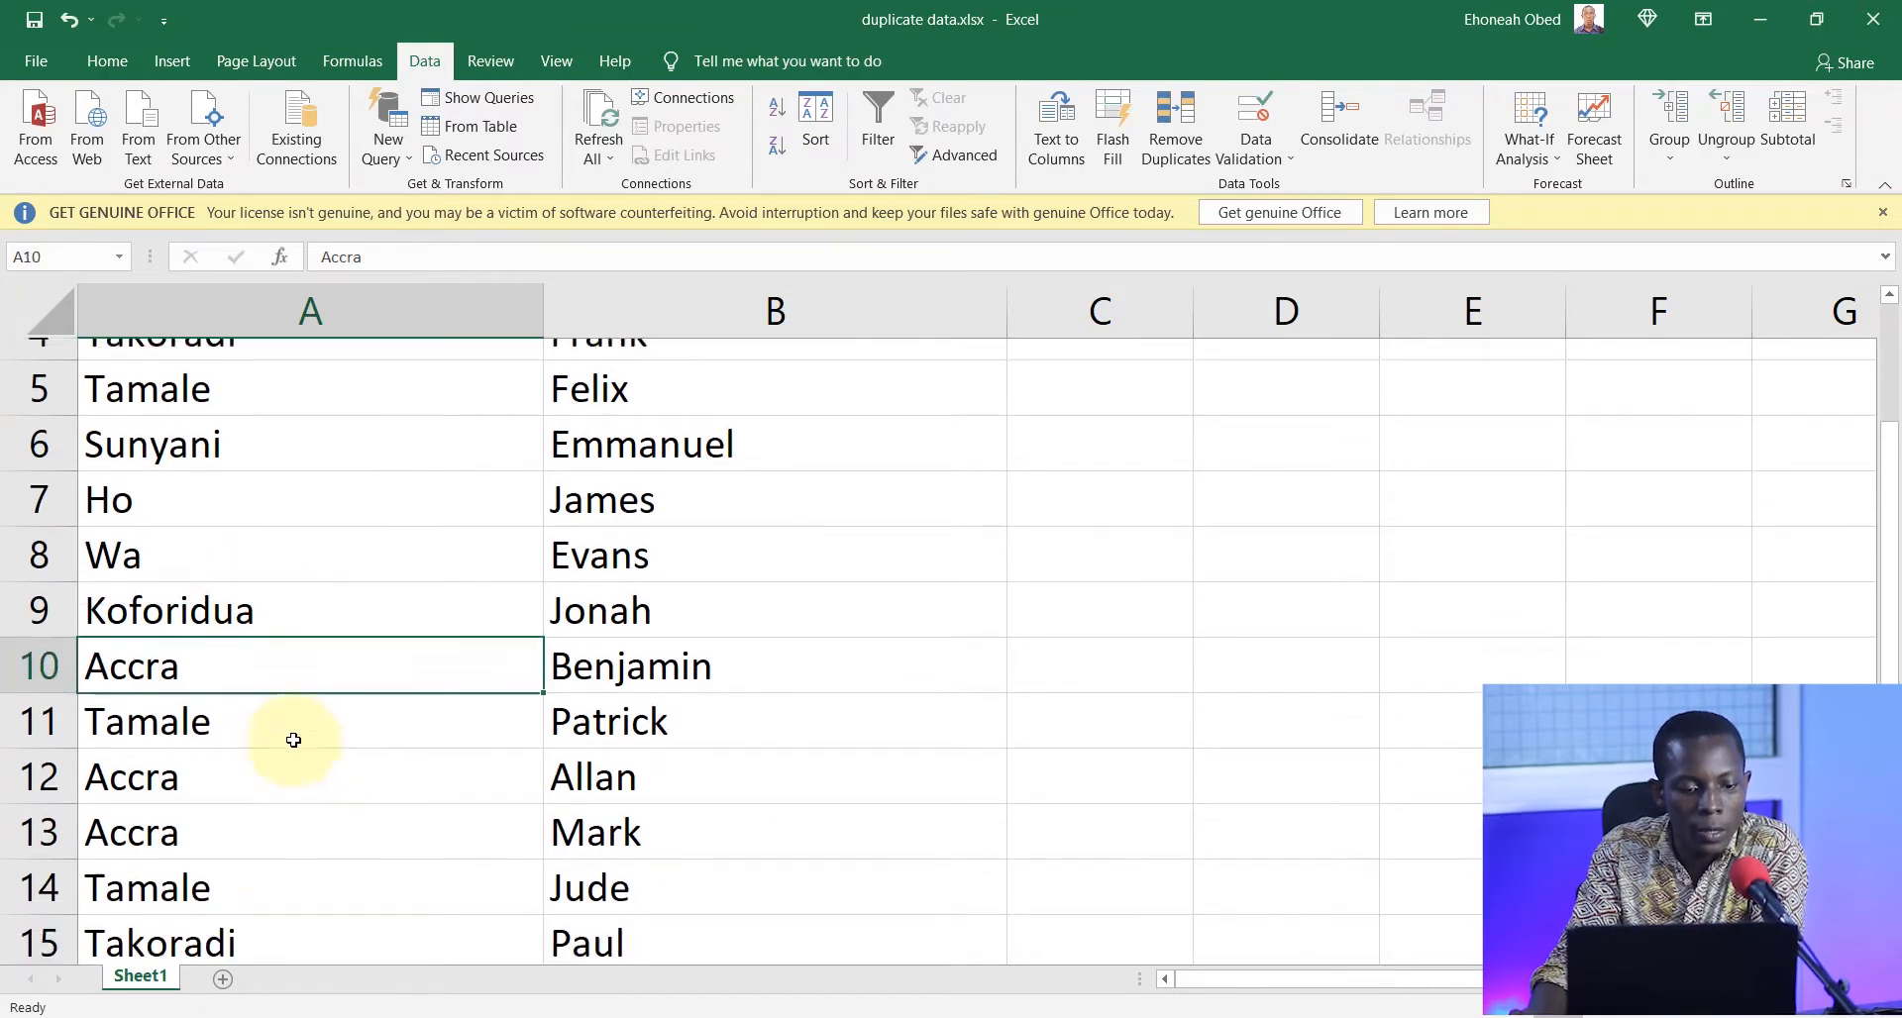
{"action": "left_click", "coordinate": [255, 645]}
{"action": "left_click", "coordinate": [255, 701]}
{"action": "scroll", "coordinate": [267, 723], "scroll_direction": "down", "scroll_amount": 2}
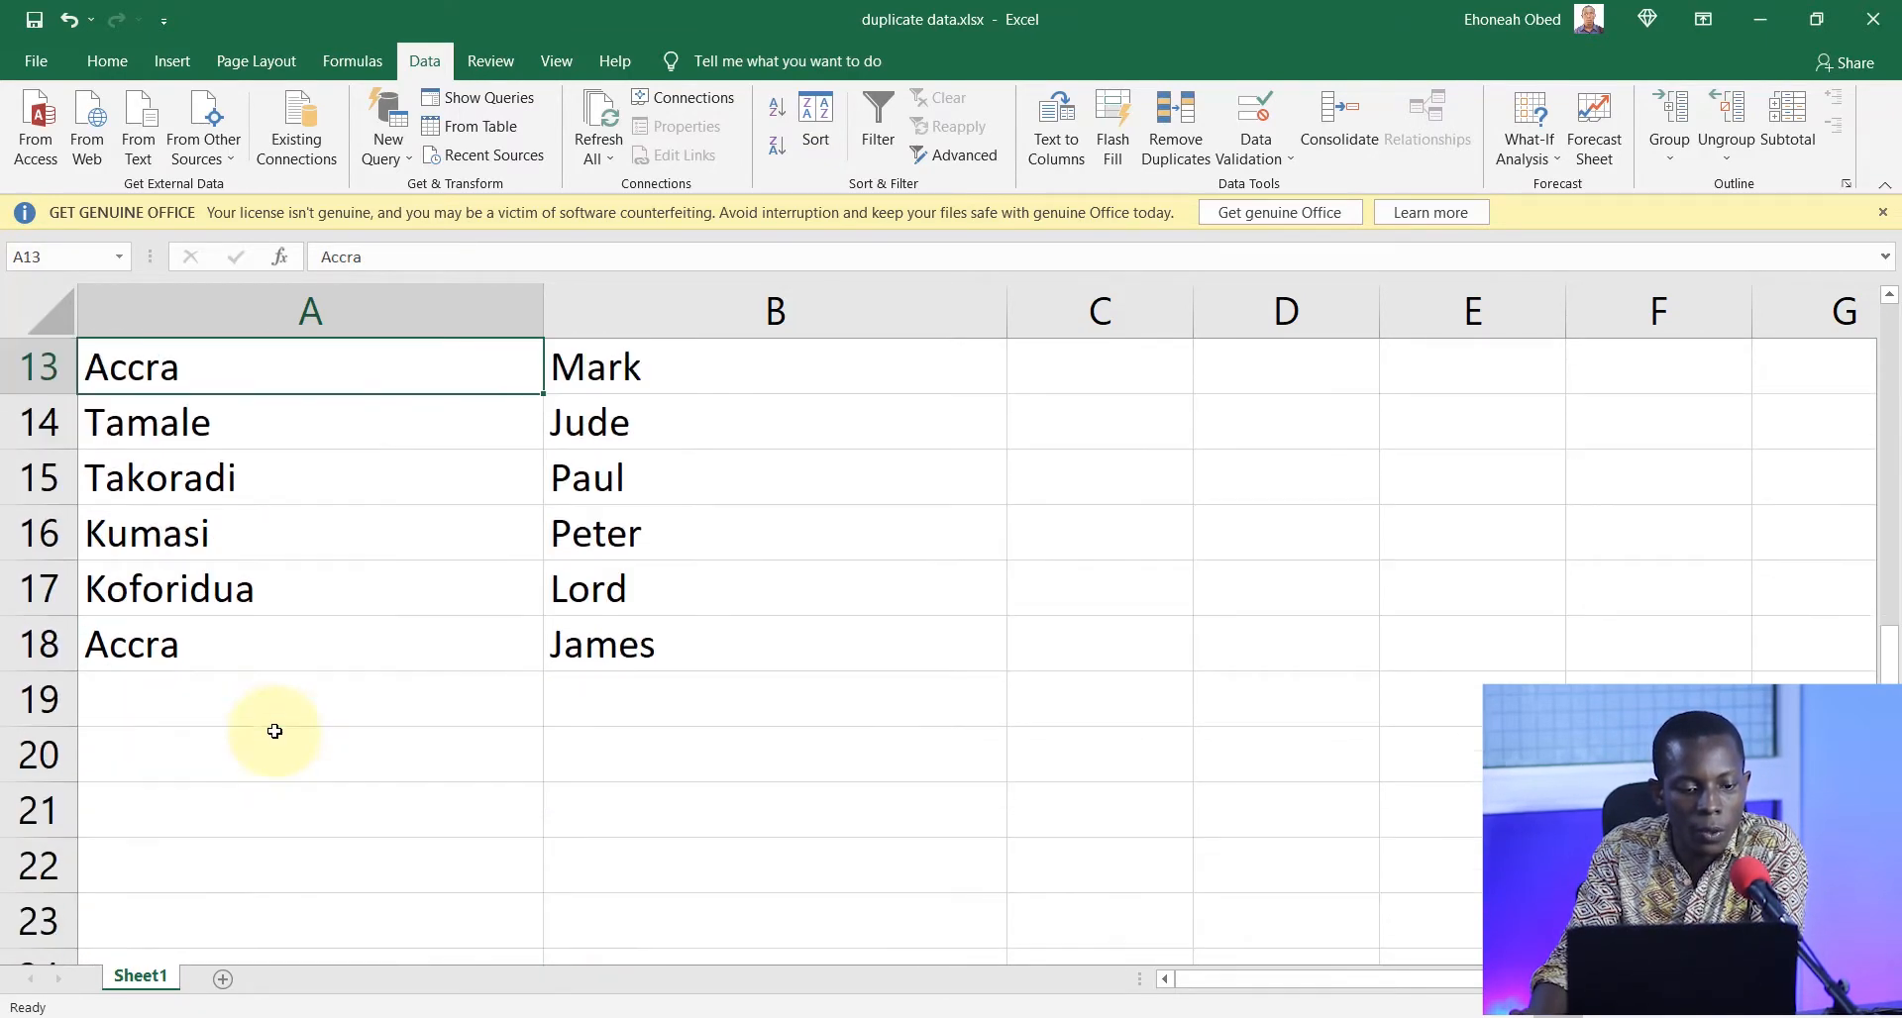
{"action": "left_click", "coordinate": [254, 670]}
{"action": "scroll", "coordinate": [297, 644], "scroll_direction": "up", "scroll_amount": 4}
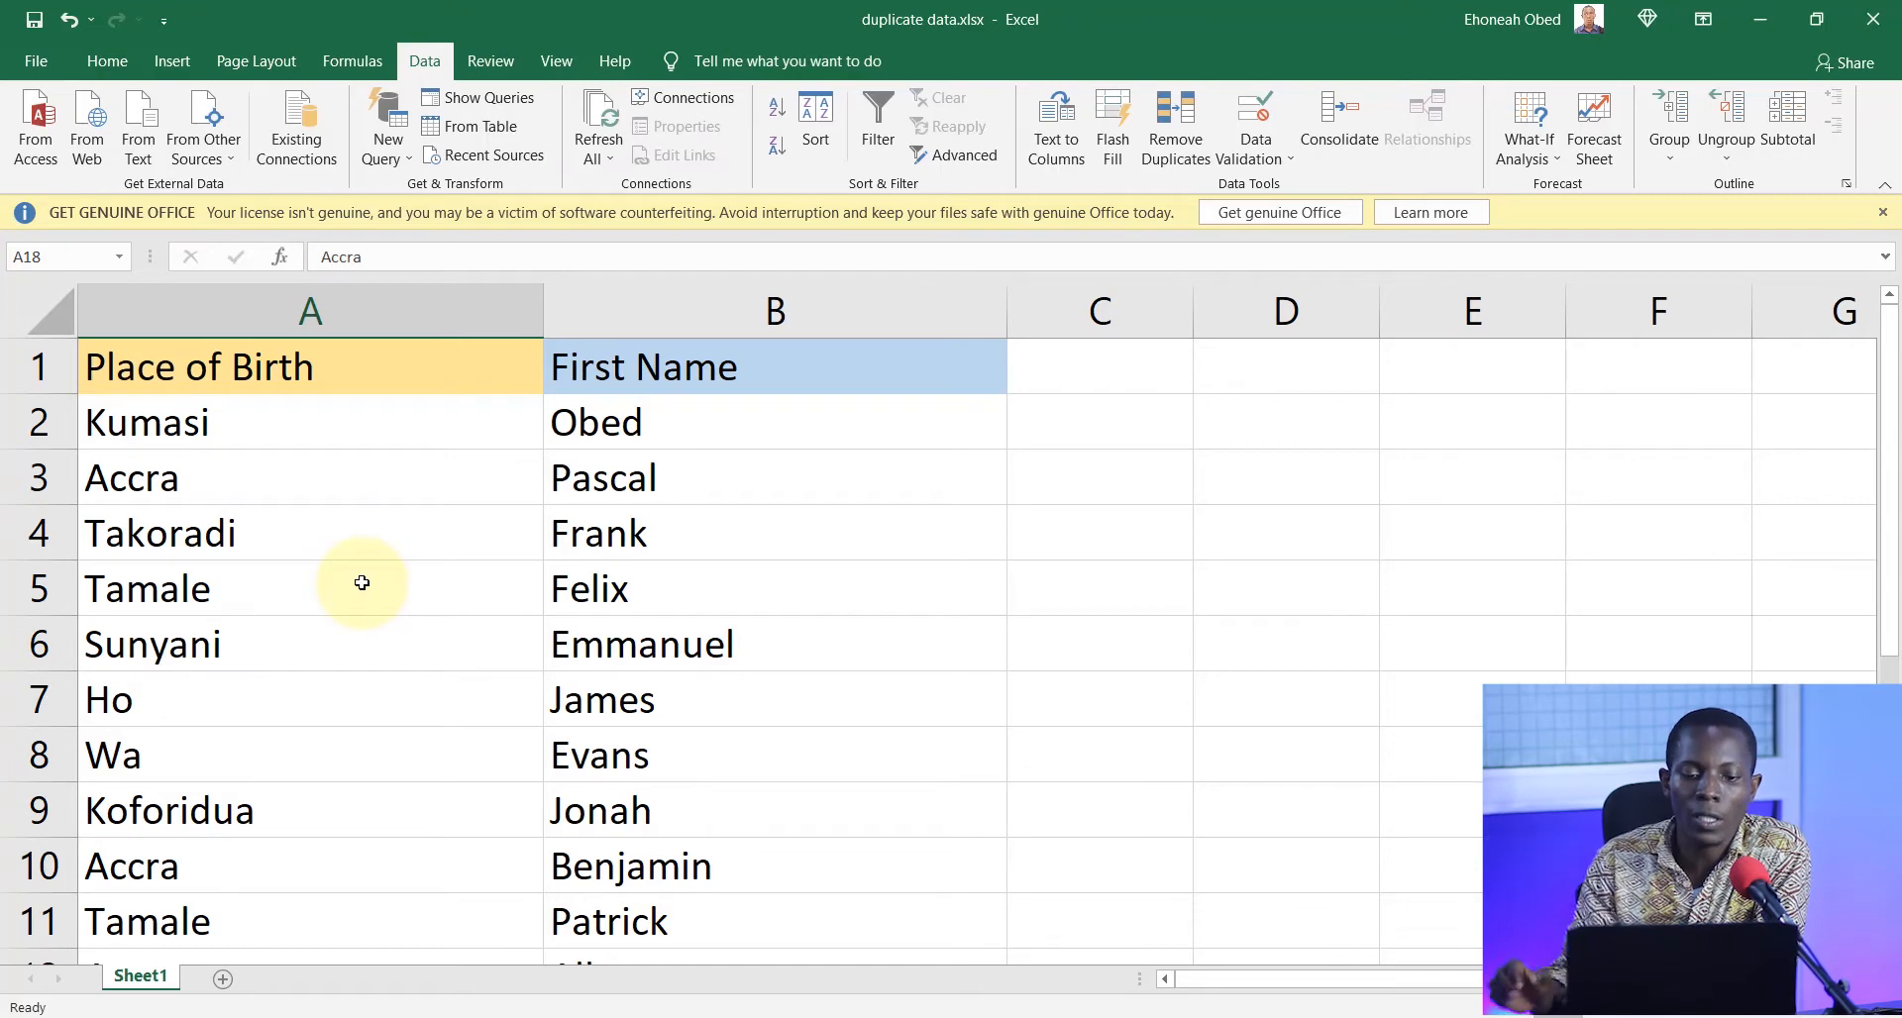
- Add the header Count in cell C1, beside the First Name column
{"action": "left_click", "coordinate": [1064, 360]}
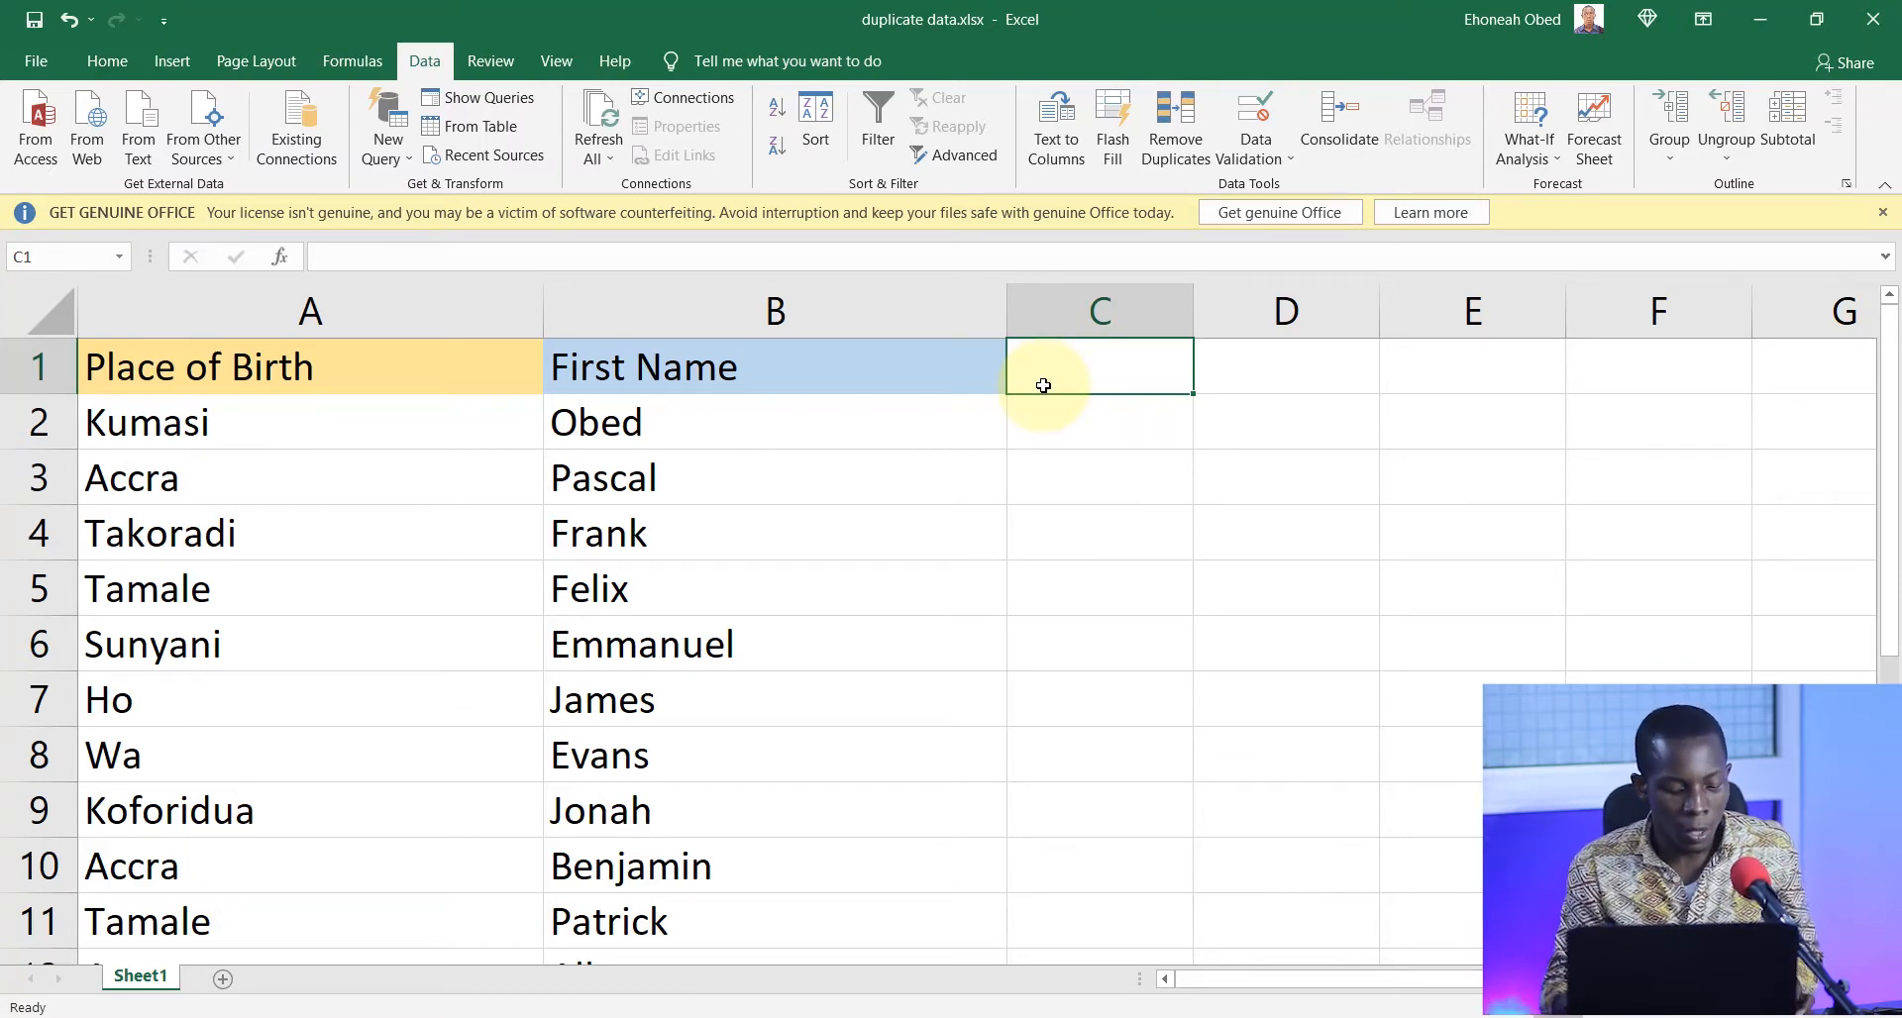
{"action": "type", "text": "Count"}
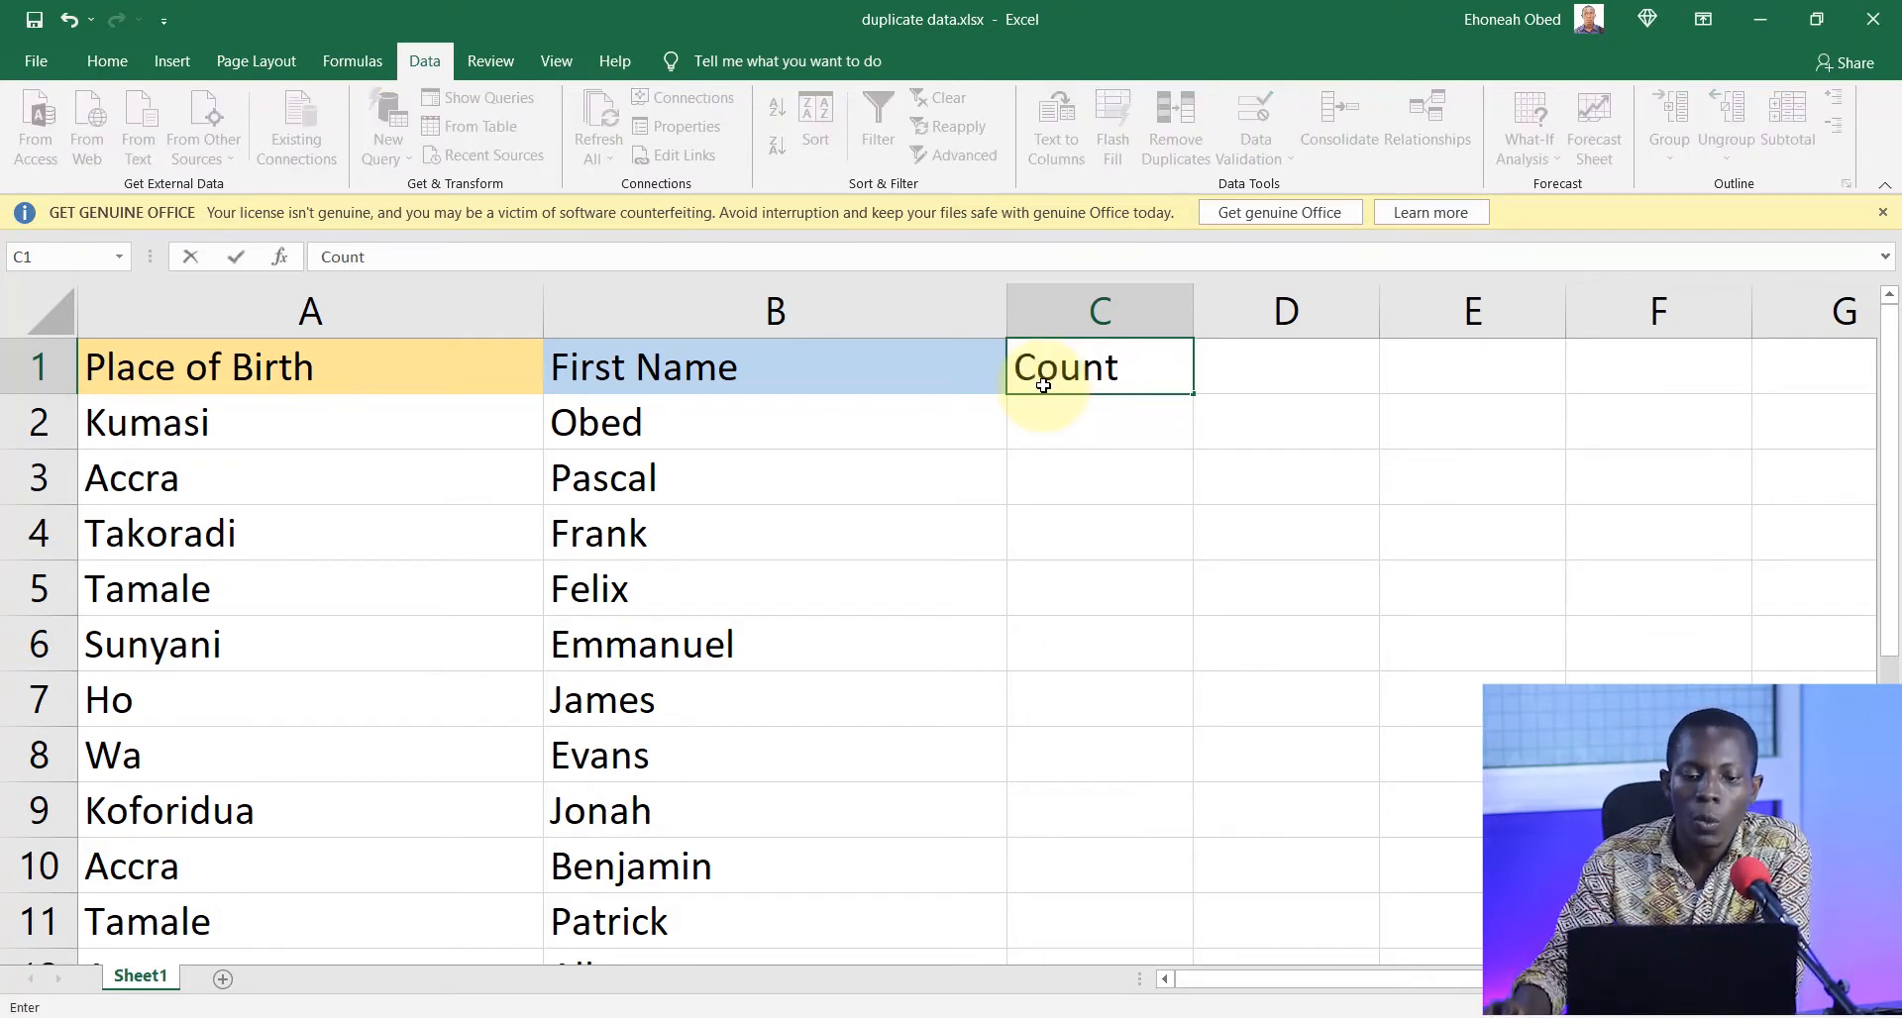
{"action": "left_click", "coordinate": [1094, 439]}
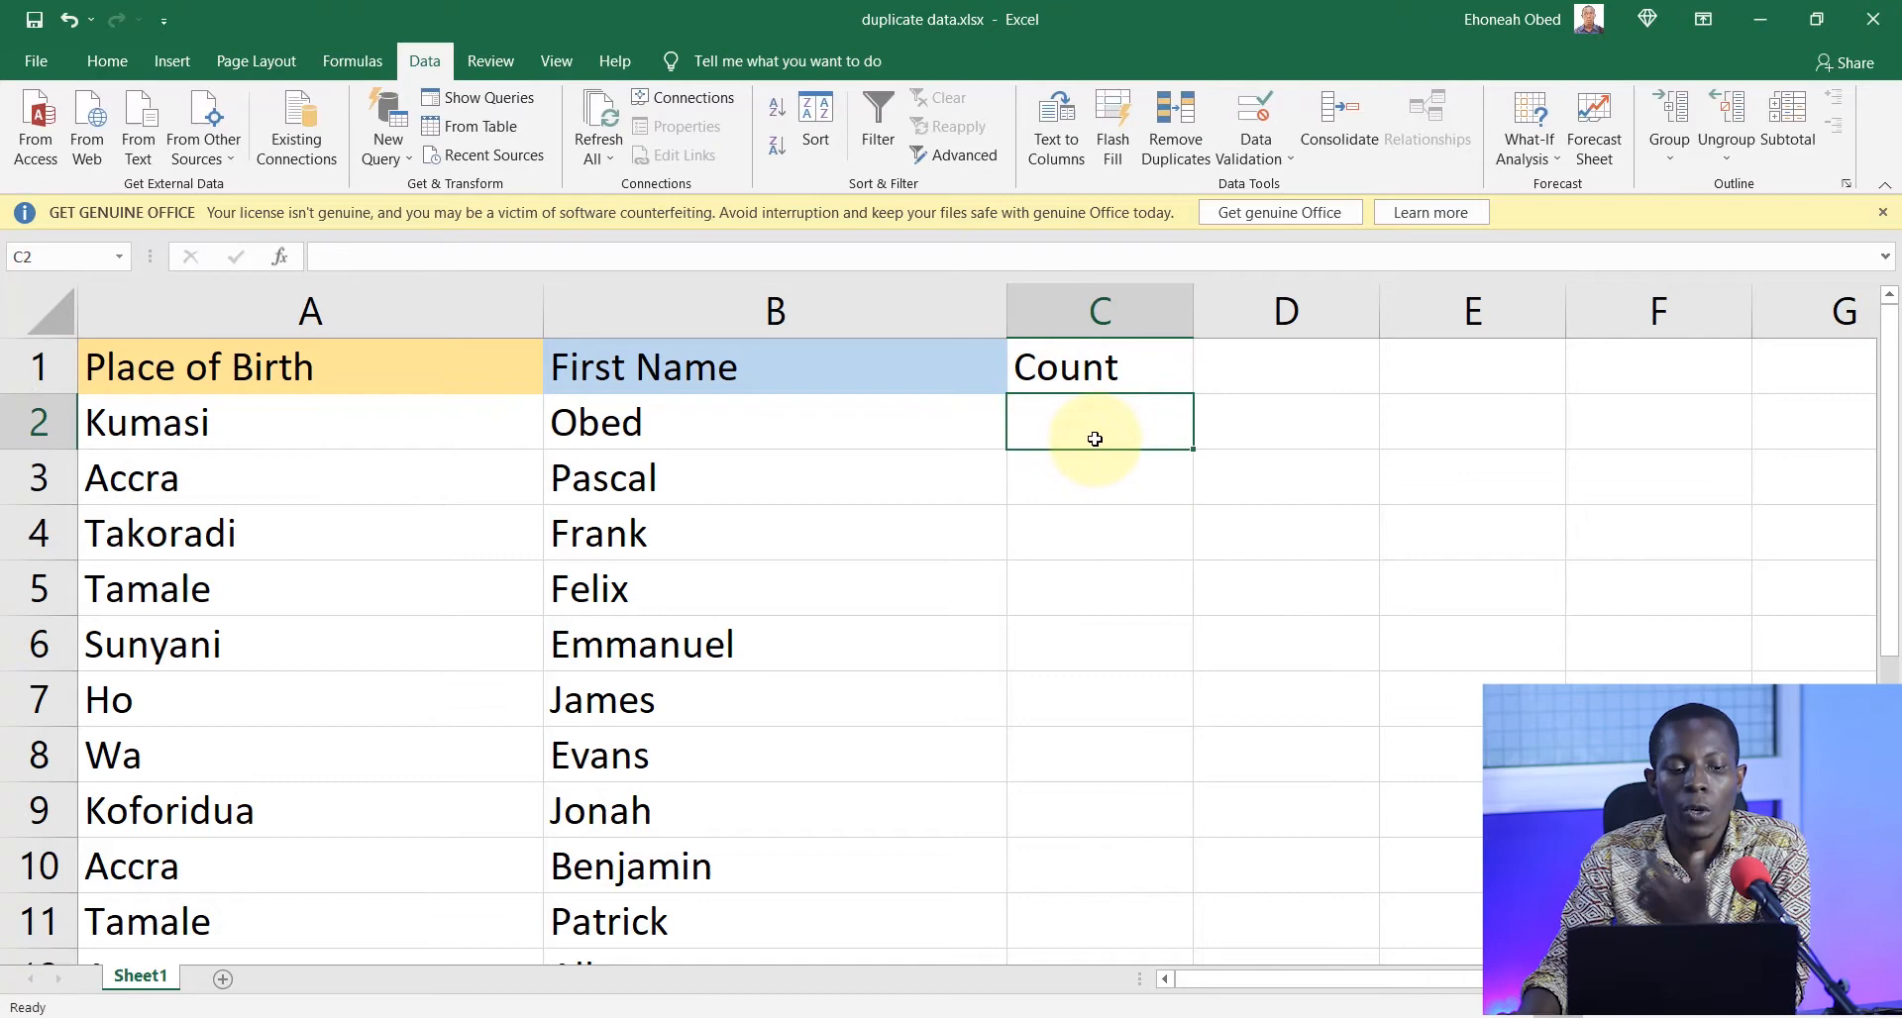
- Enter 1 in C2 as the occurrence number of the first Kumasi row
{"action": "left_click", "coordinate": [306, 438]}
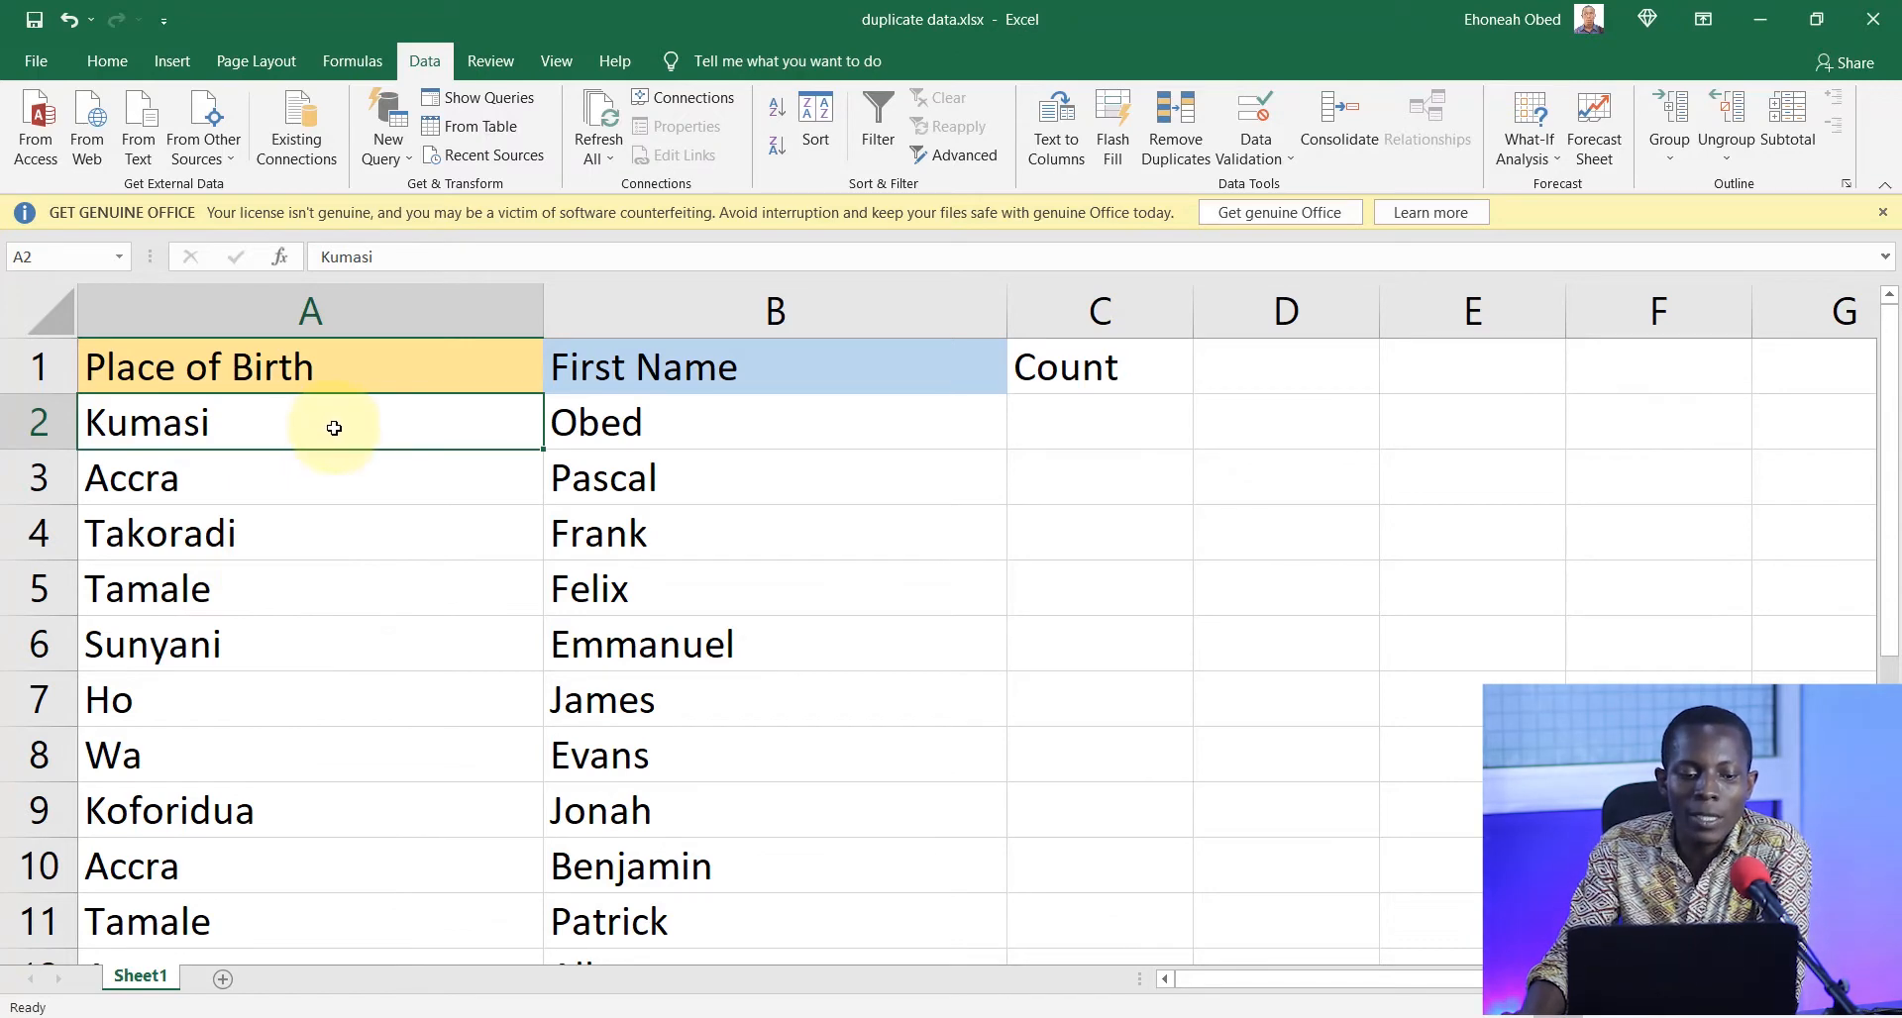
{"action": "left_click", "coordinate": [1107, 429]}
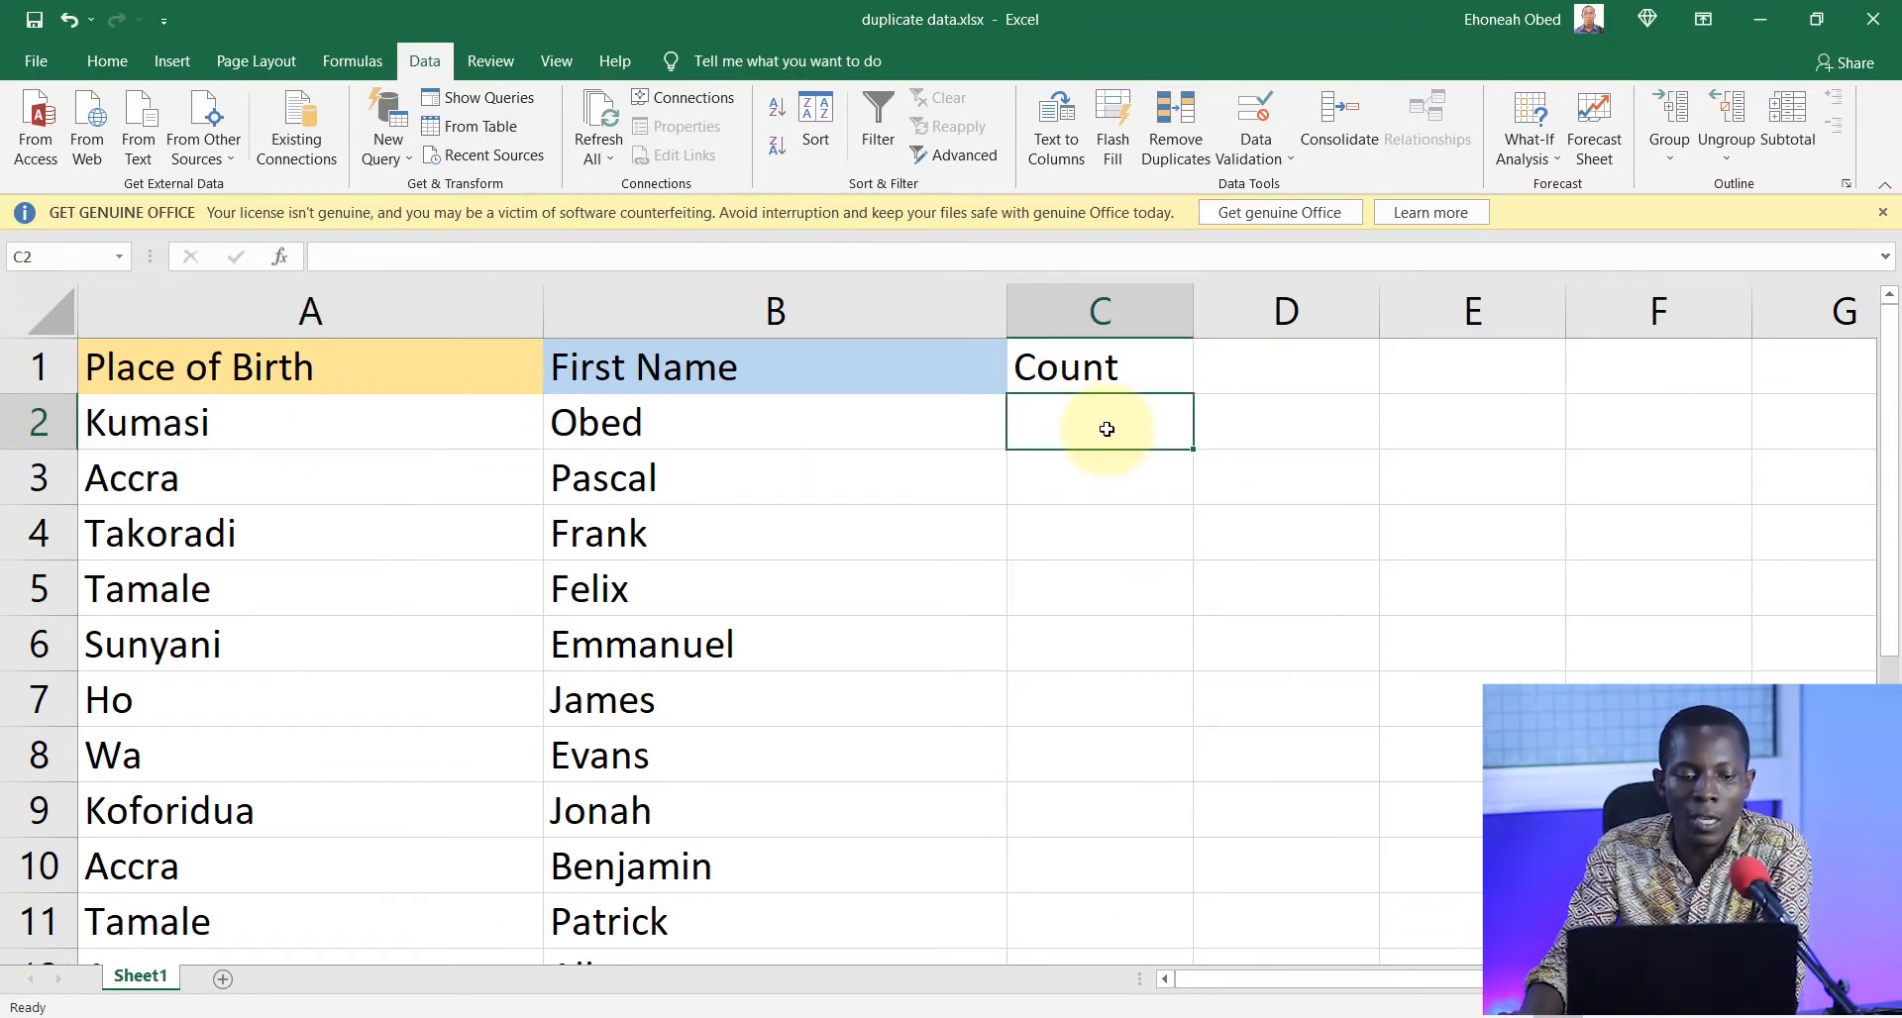
{"action": "type", "text": "1"}
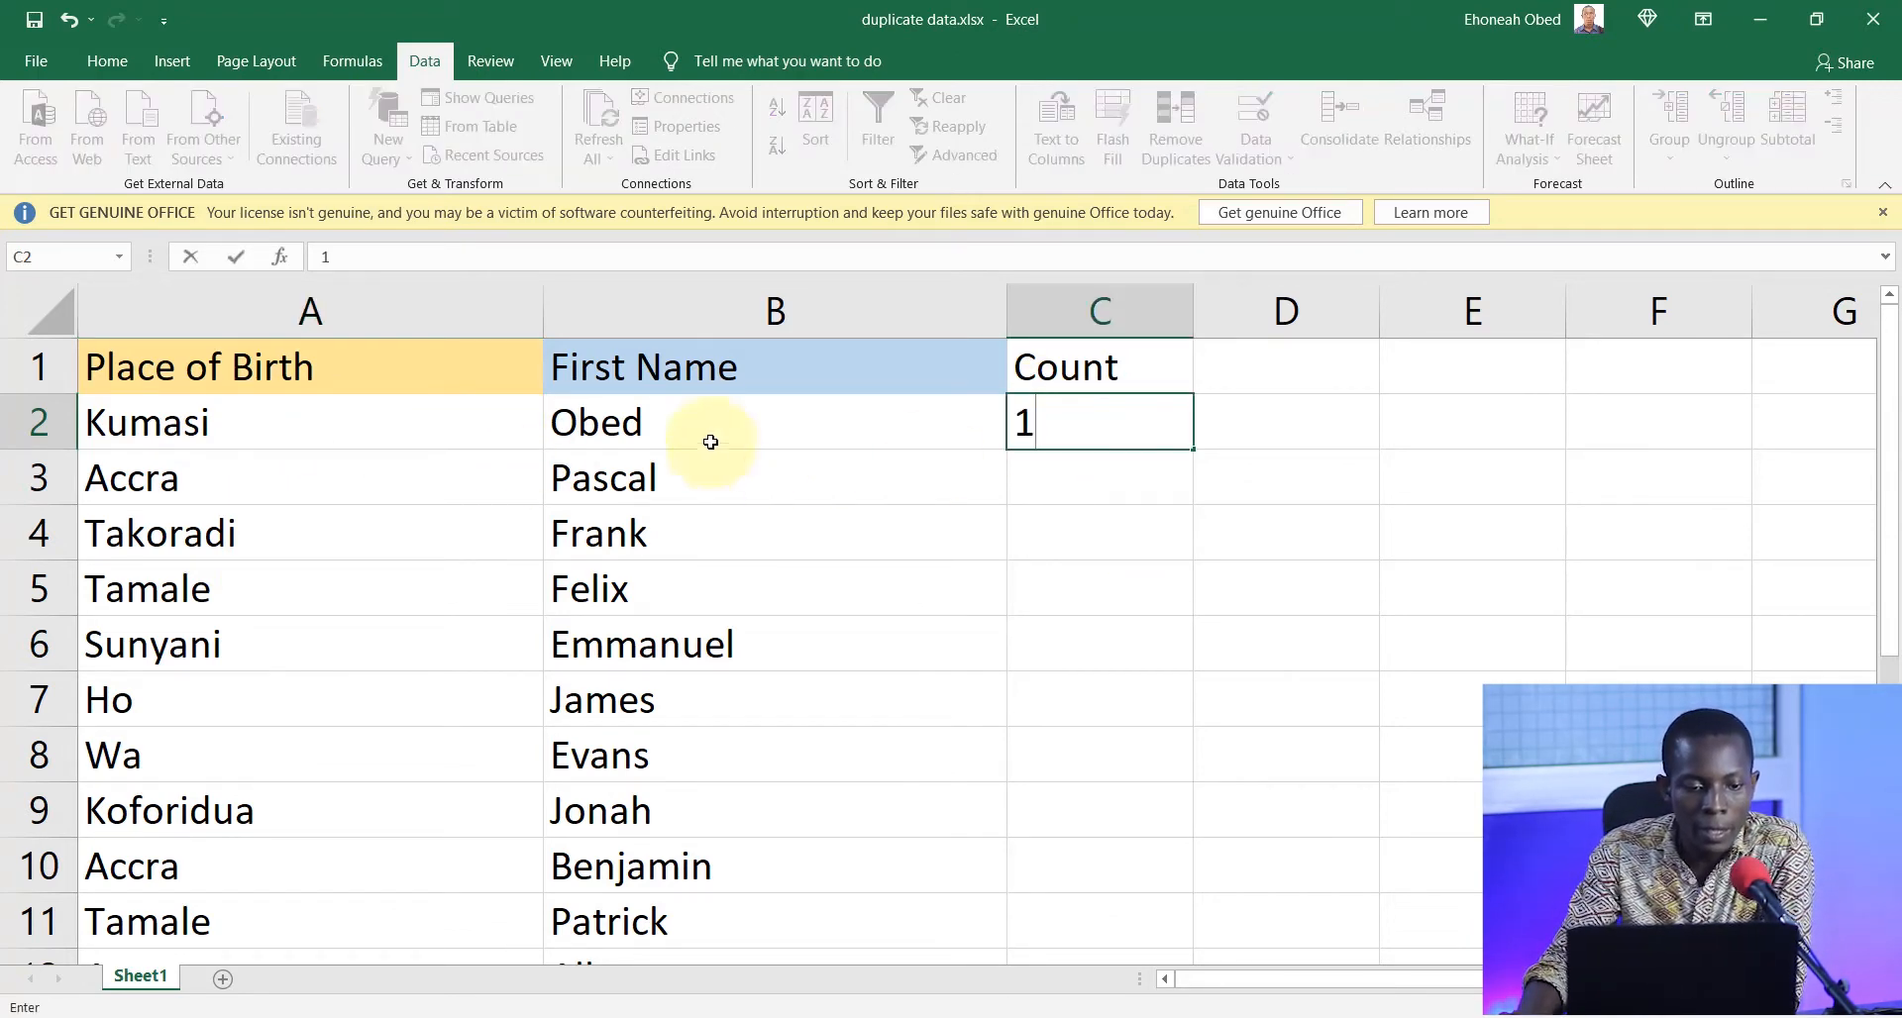
{"action": "scroll", "coordinate": [352, 603], "scroll_direction": "down", "scroll_amount": 1}
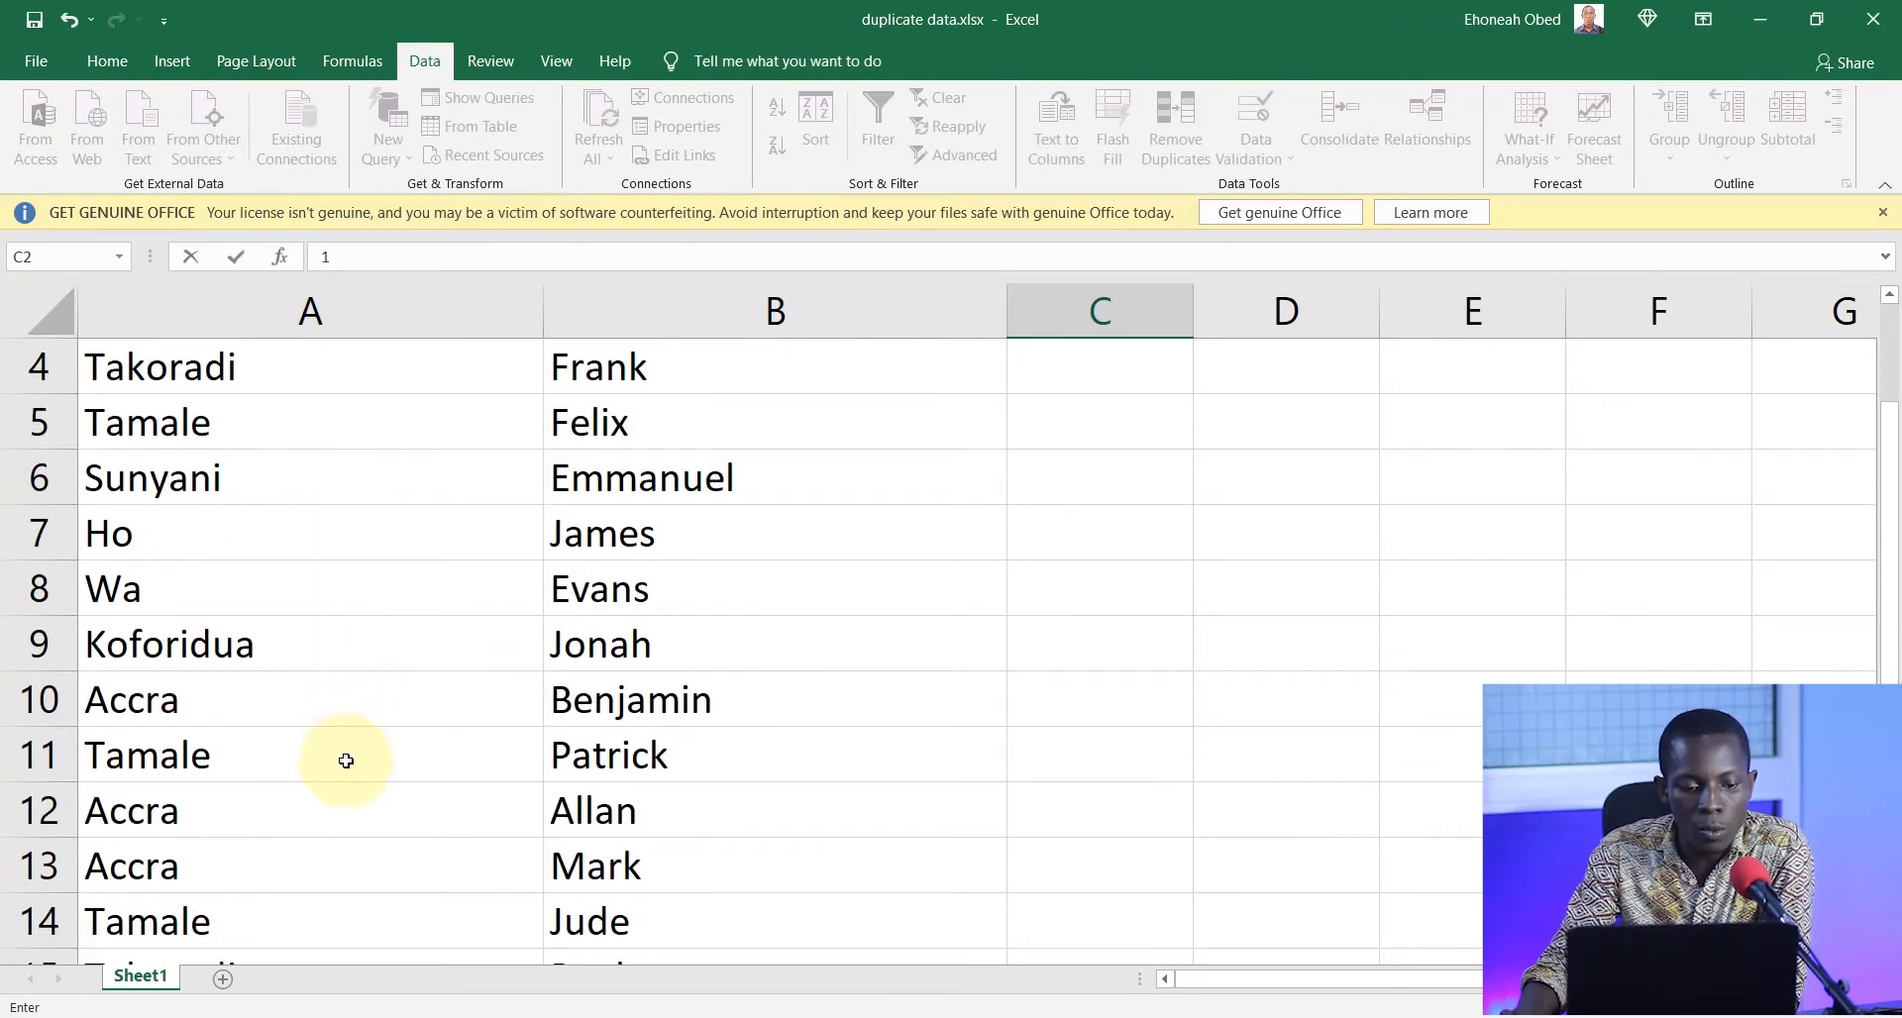
{"action": "scroll", "coordinate": [328, 733], "scroll_direction": "down", "scroll_amount": 2}
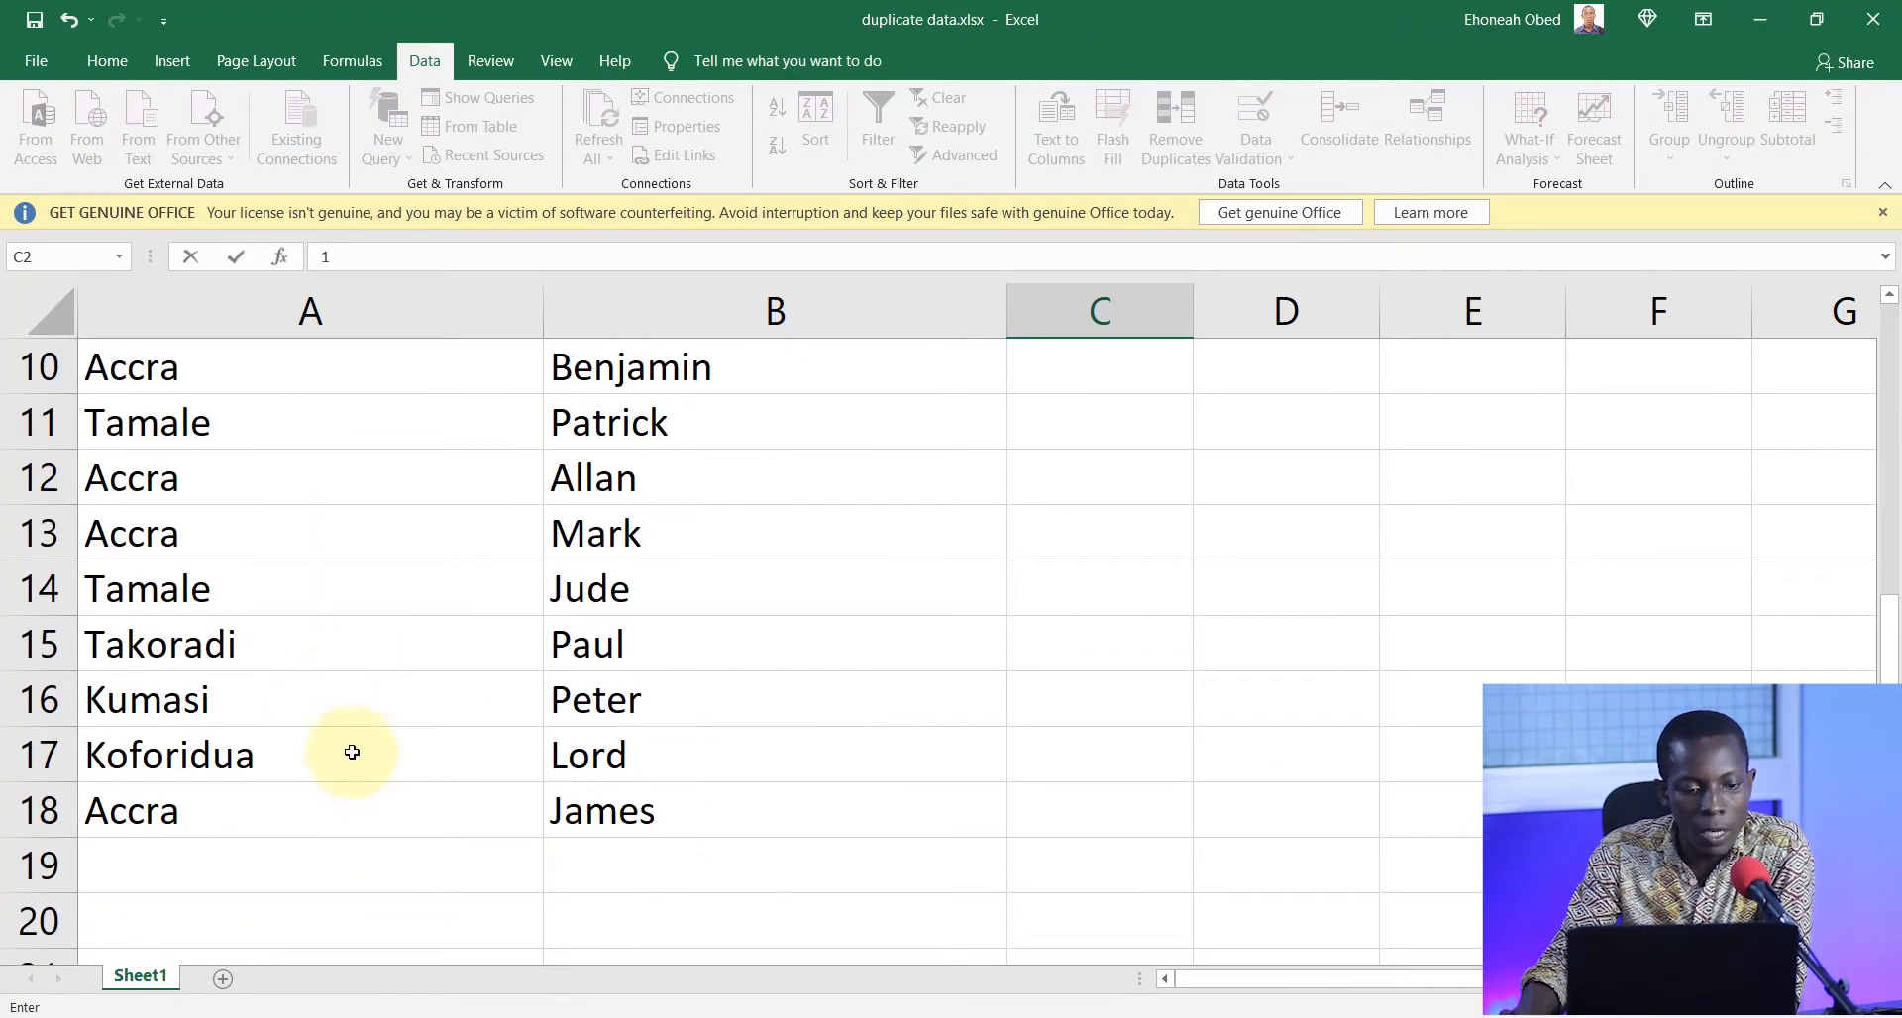
{"action": "scroll", "coordinate": [354, 738], "scroll_direction": "up", "scroll_amount": 3}
{"action": "left_click", "coordinate": [297, 743]}
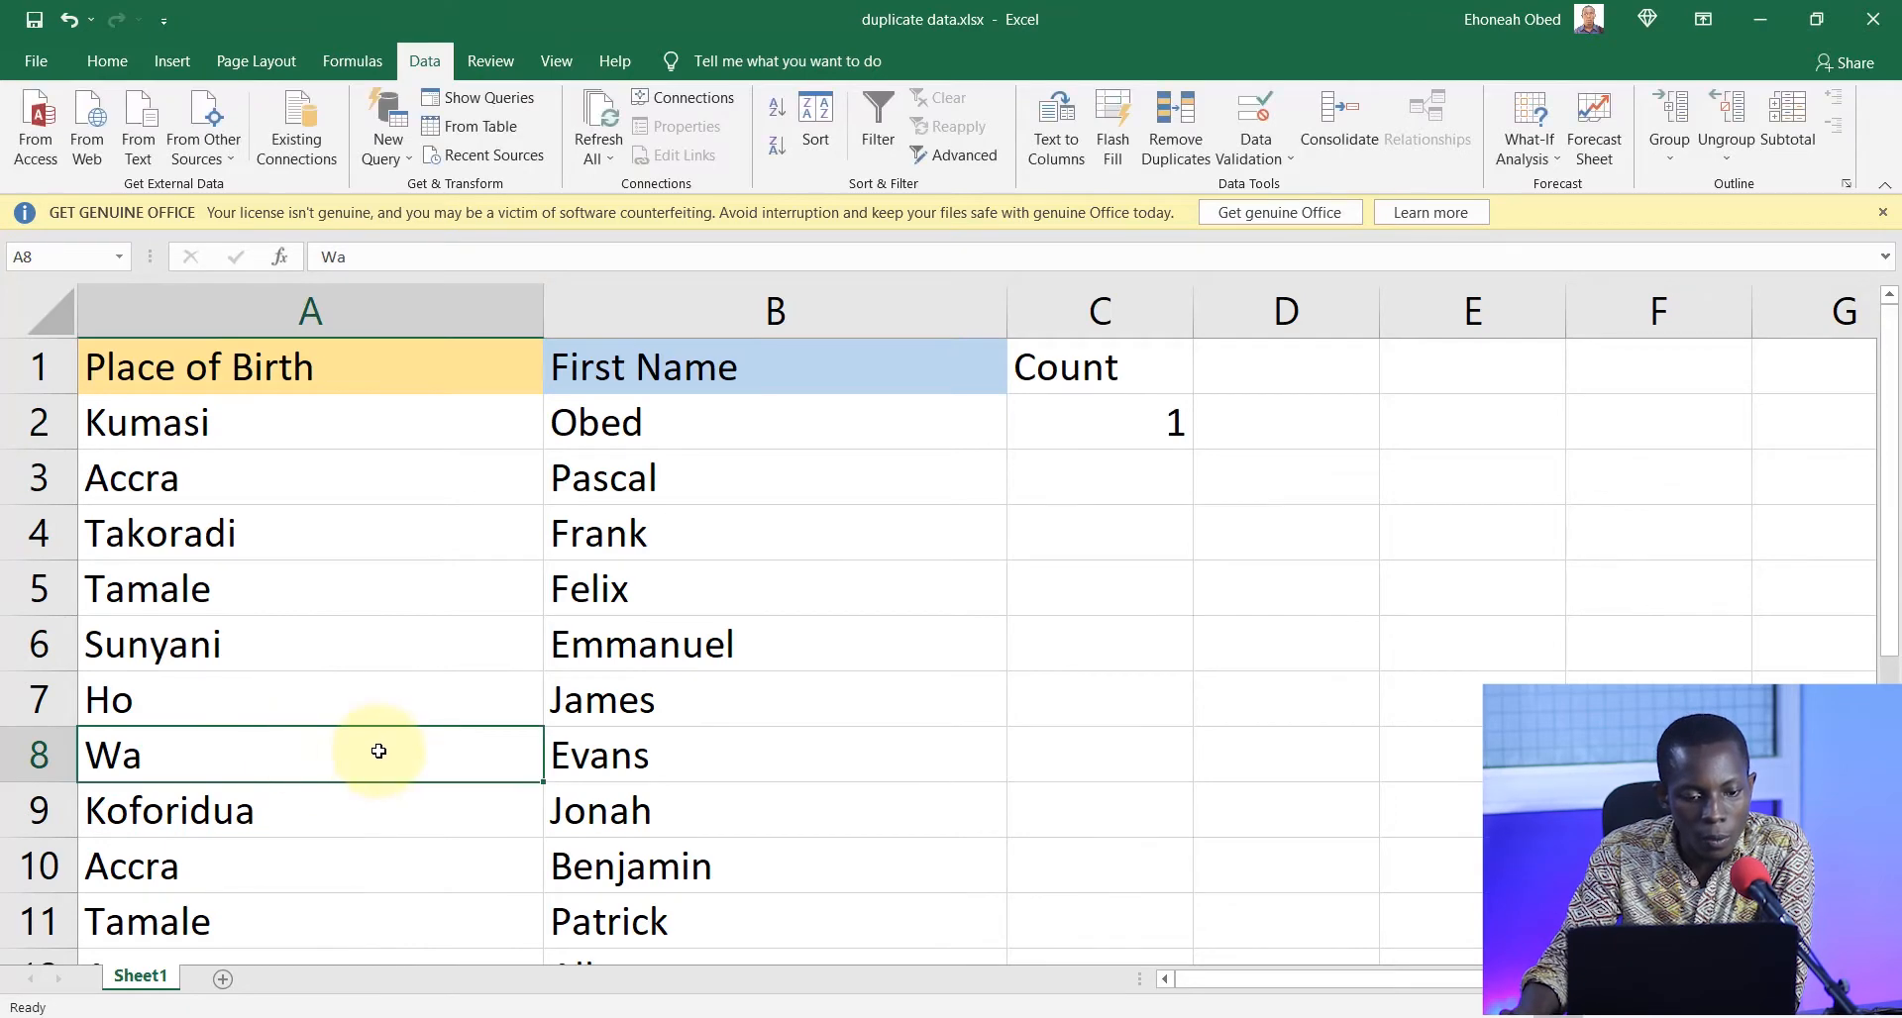
- Enter 2 in C16 as the occurrence number of the second Kumasi row
{"action": "scroll", "coordinate": [336, 722], "scroll_direction": "down", "scroll_amount": 2}
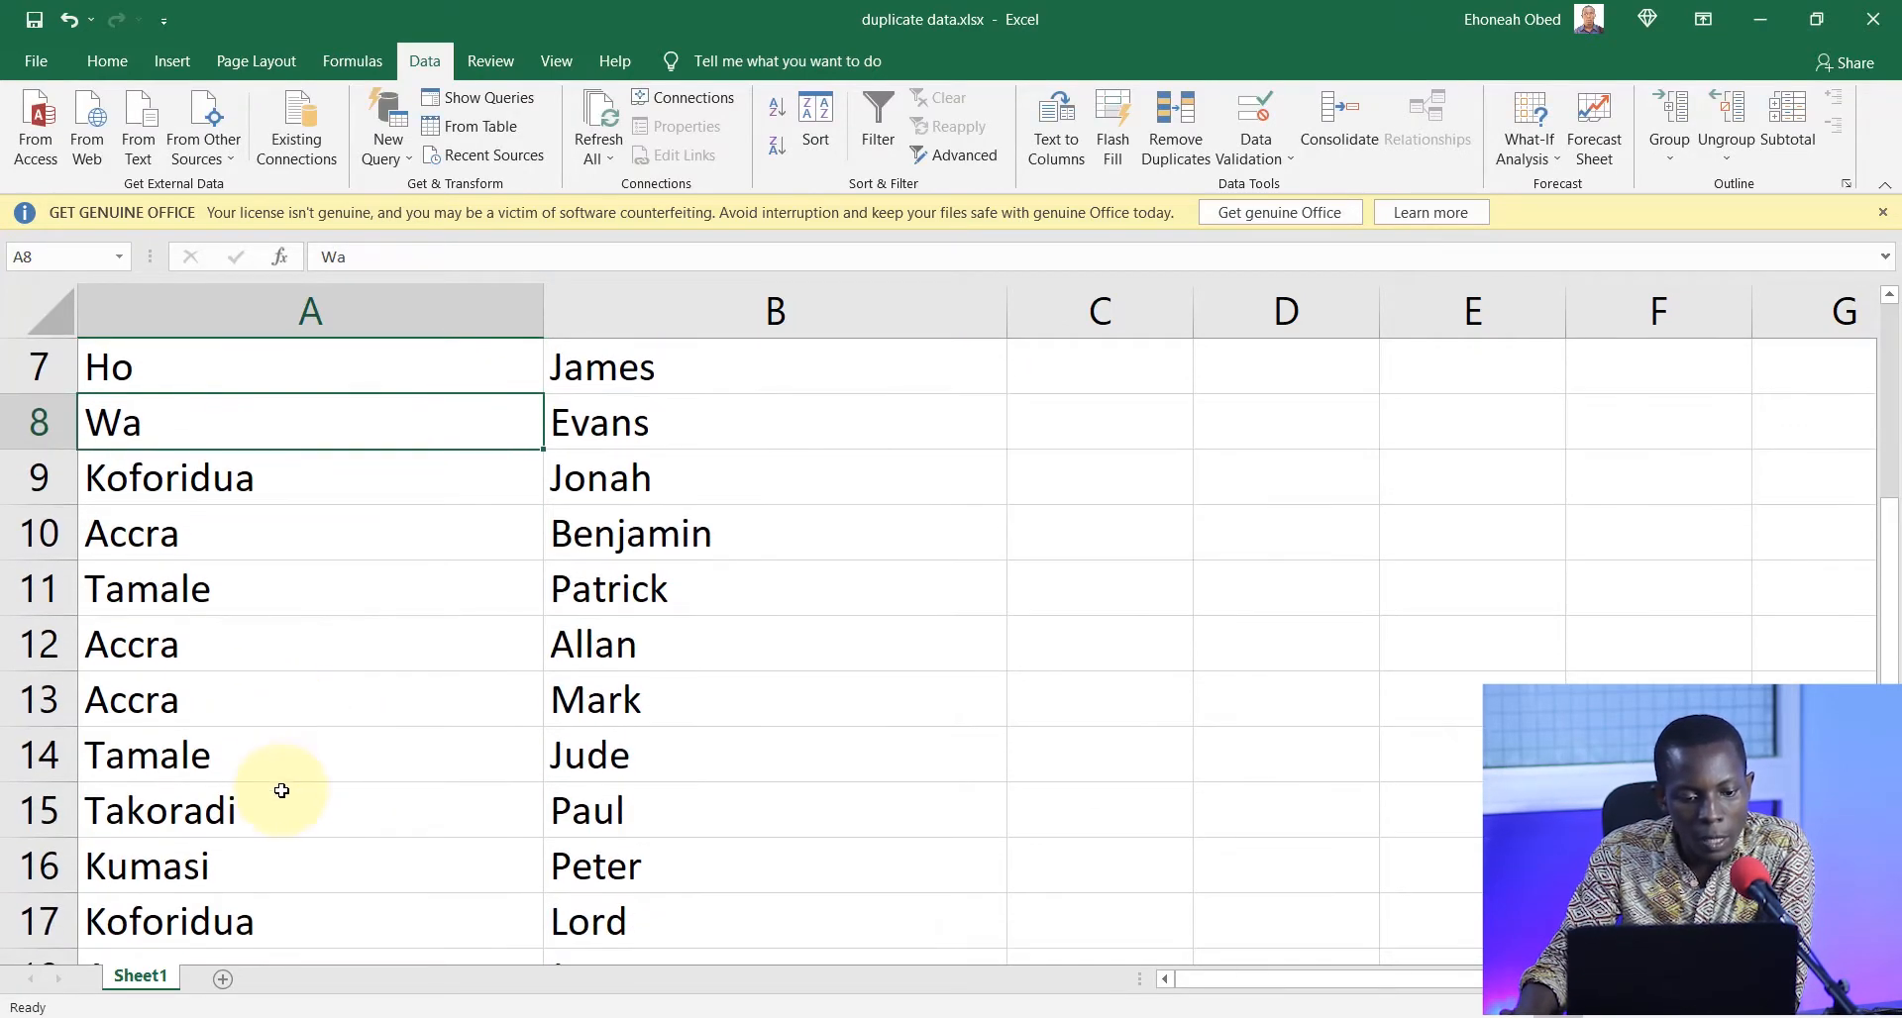
{"action": "scroll", "coordinate": [280, 785], "scroll_direction": "down", "scroll_amount": 2}
{"action": "left_click", "coordinate": [268, 533]}
{"action": "left_click", "coordinate": [1070, 535]}
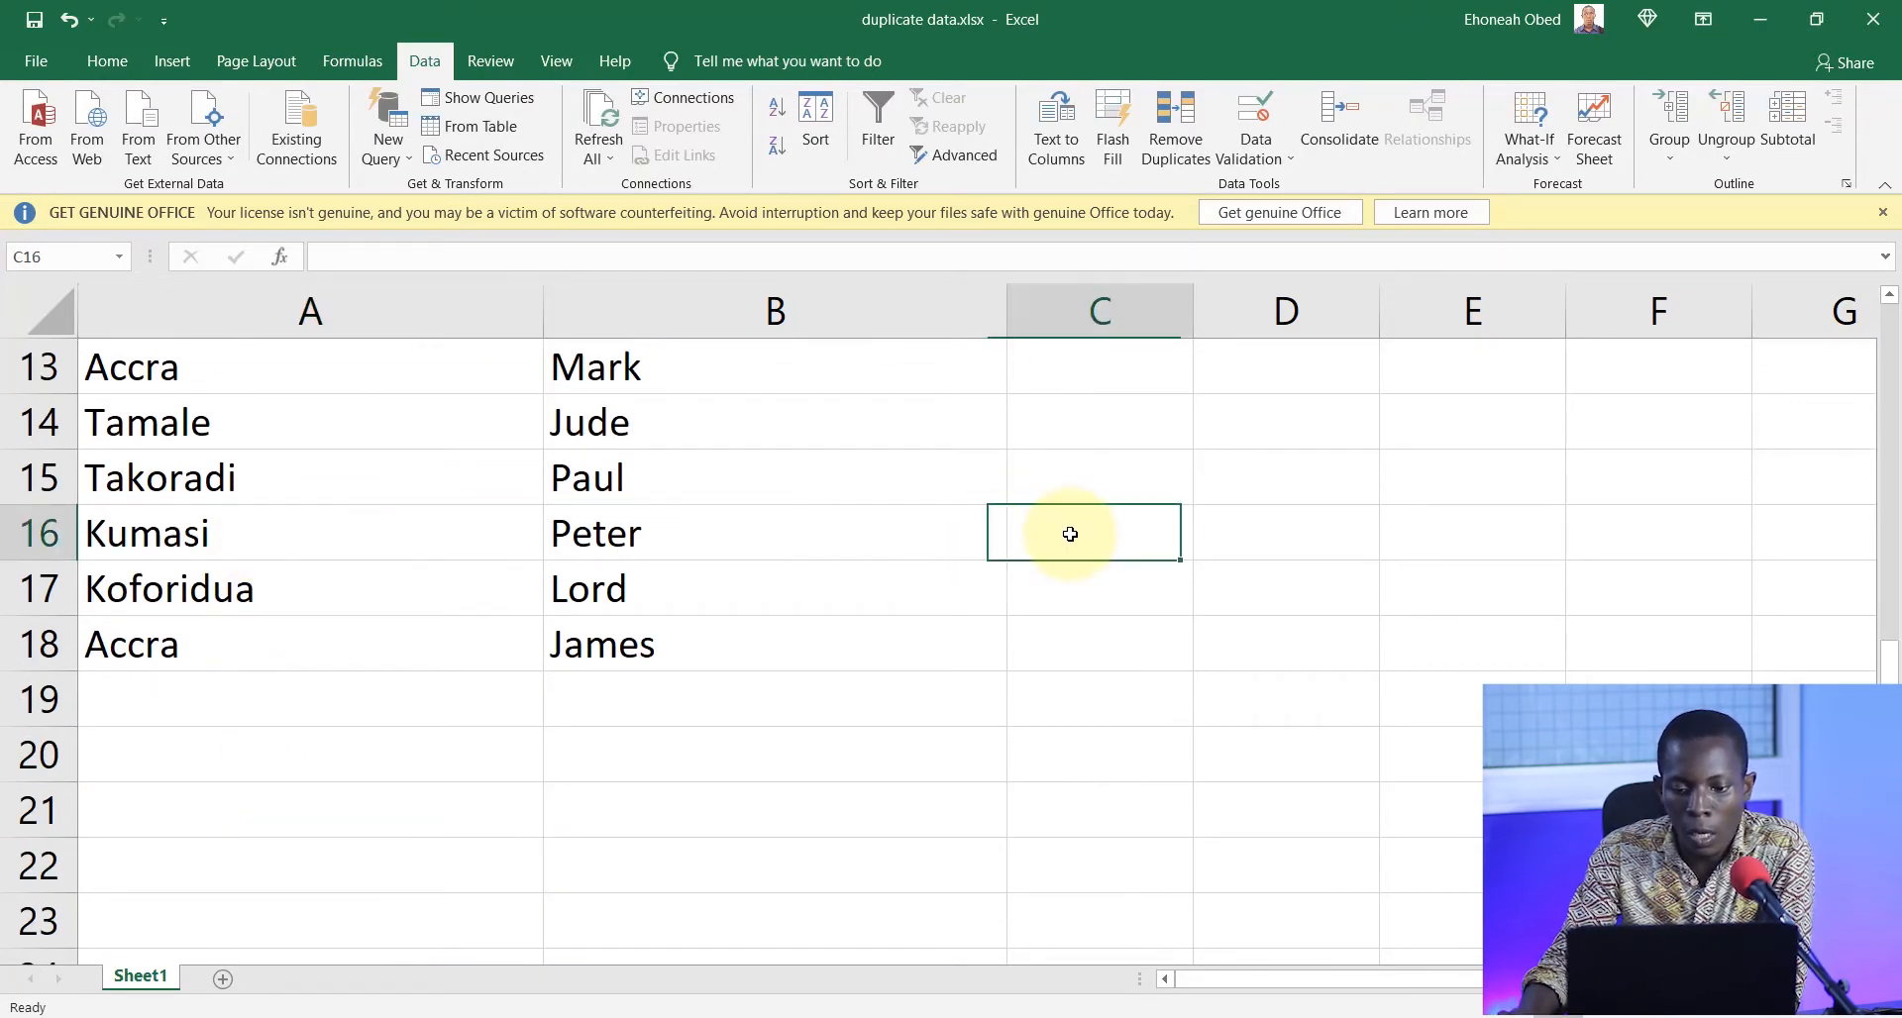
{"action": "type", "text": "2"}
{"action": "scroll", "coordinate": [1233, 594], "scroll_direction": "up", "scroll_amount": 1}
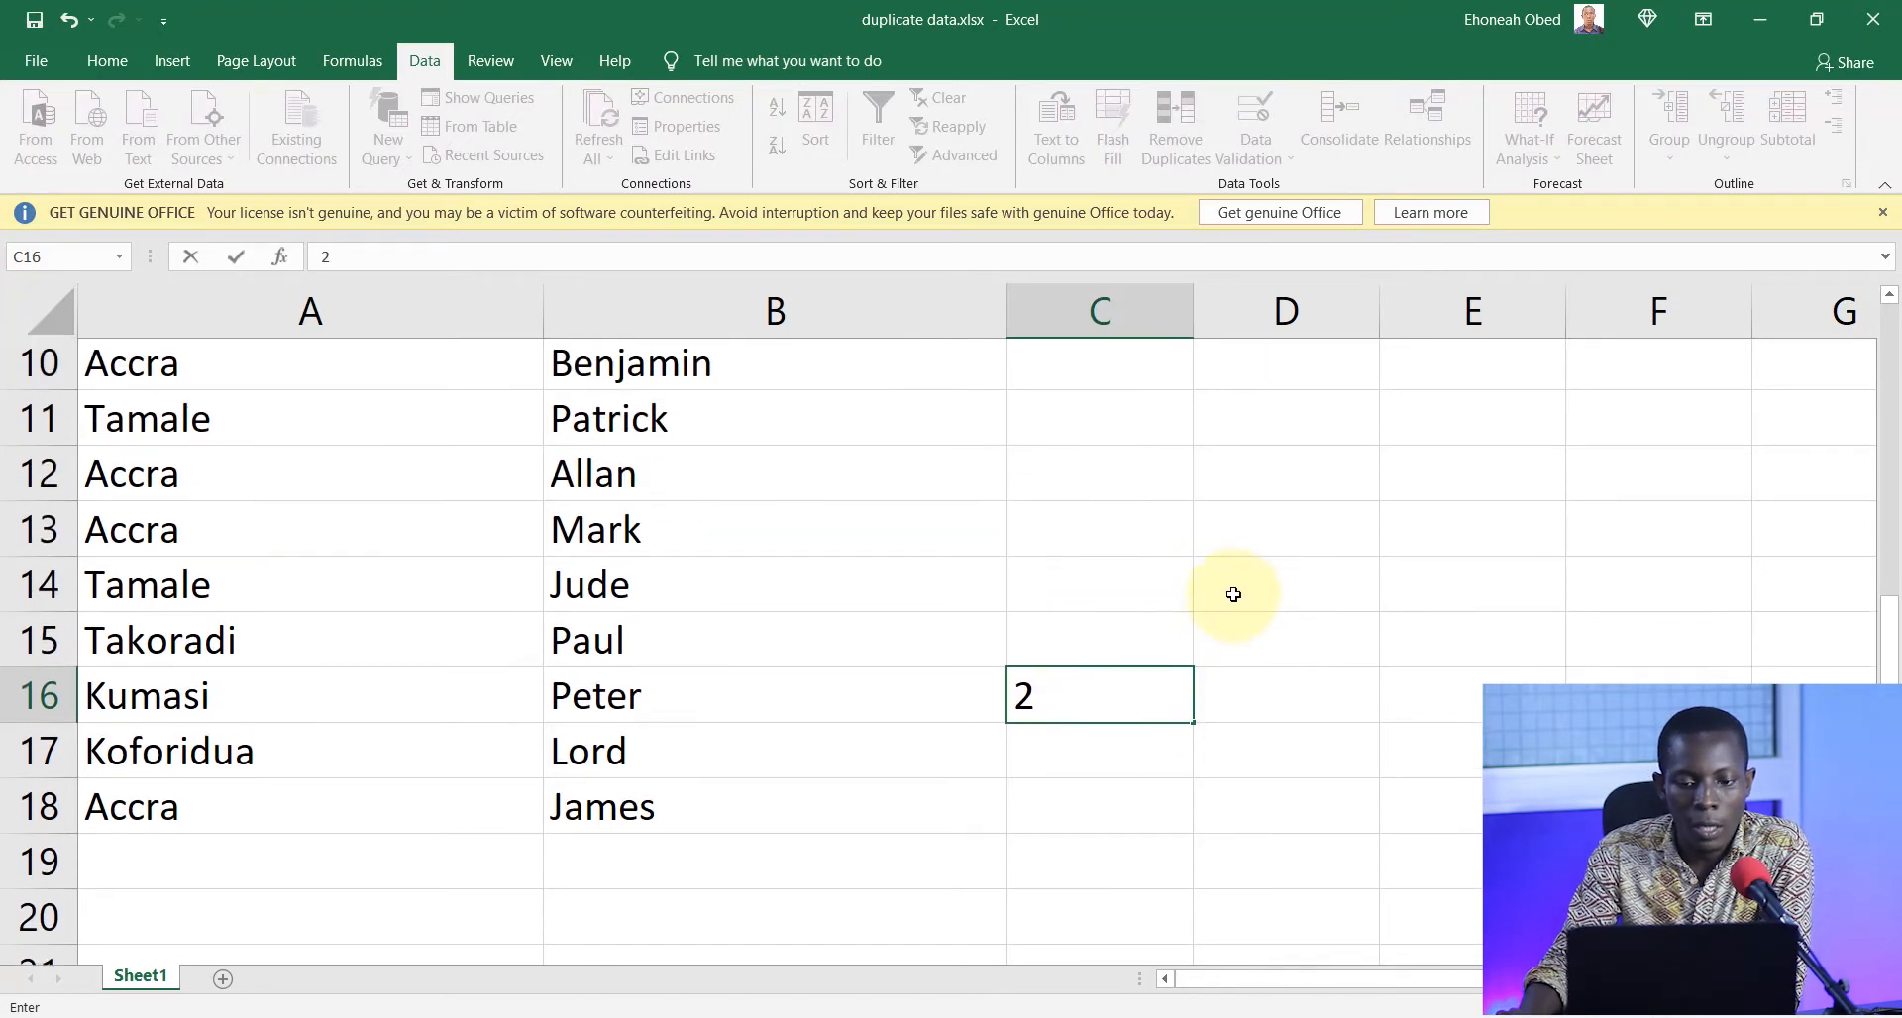
- Number the lower Accra rows in the Count column: 5 in C18, 4 in C13 and 3 in C12
{"action": "left_click", "coordinate": [1116, 811]}
{"action": "type", "text": "5"}
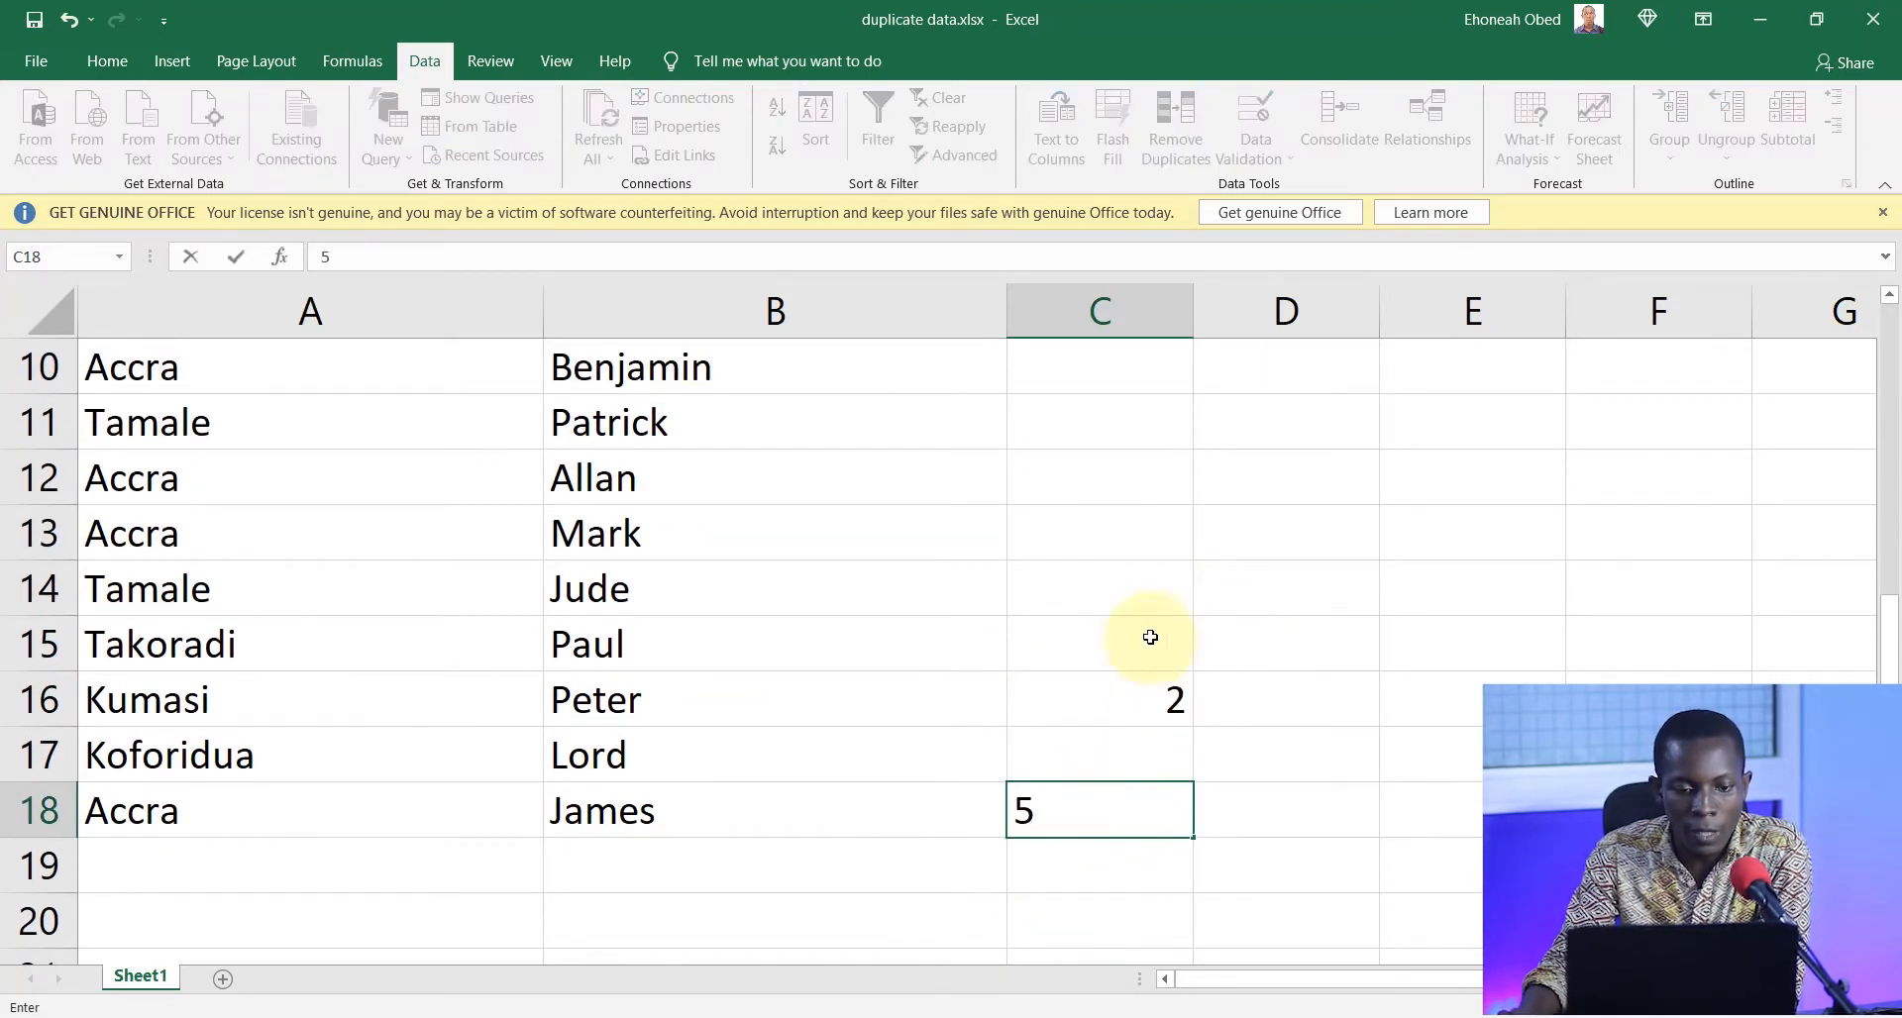
{"action": "left_click", "coordinate": [1031, 563]}
{"action": "left_click", "coordinate": [1104, 537]}
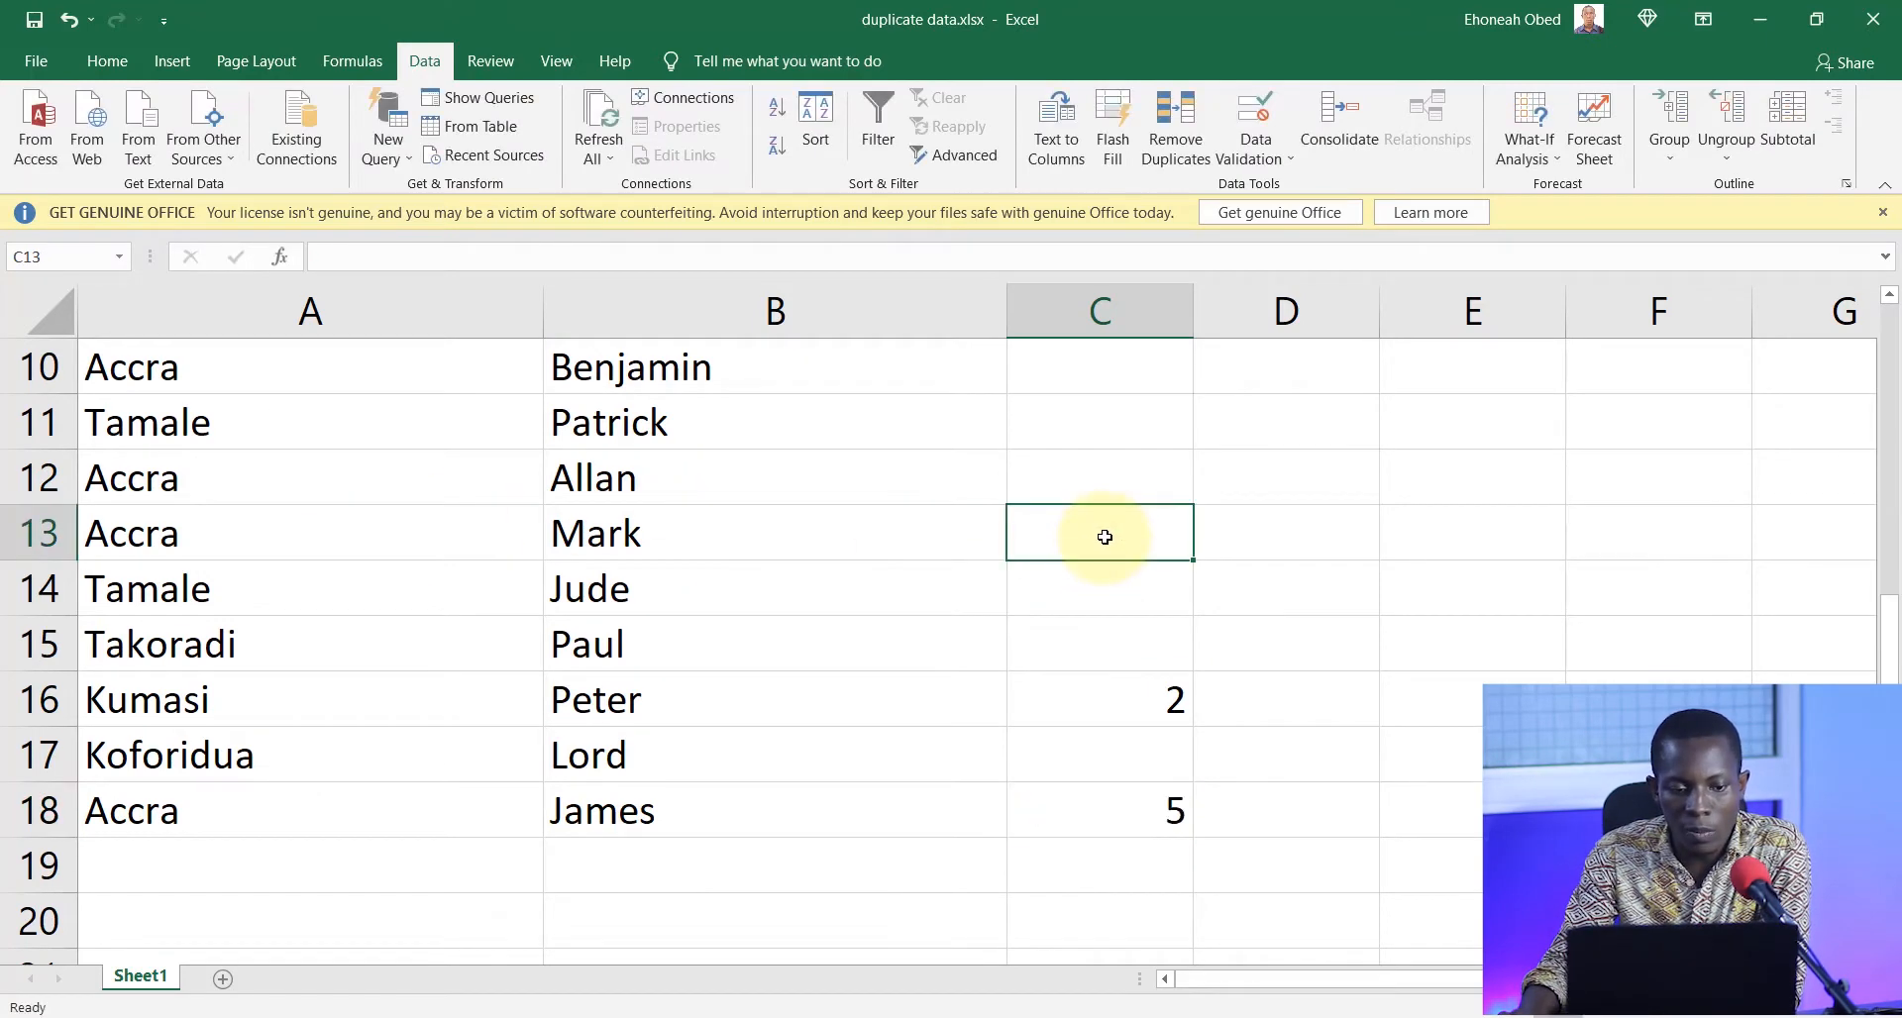
{"action": "type", "text": "4"}
{"action": "left_click", "coordinate": [1115, 483]}
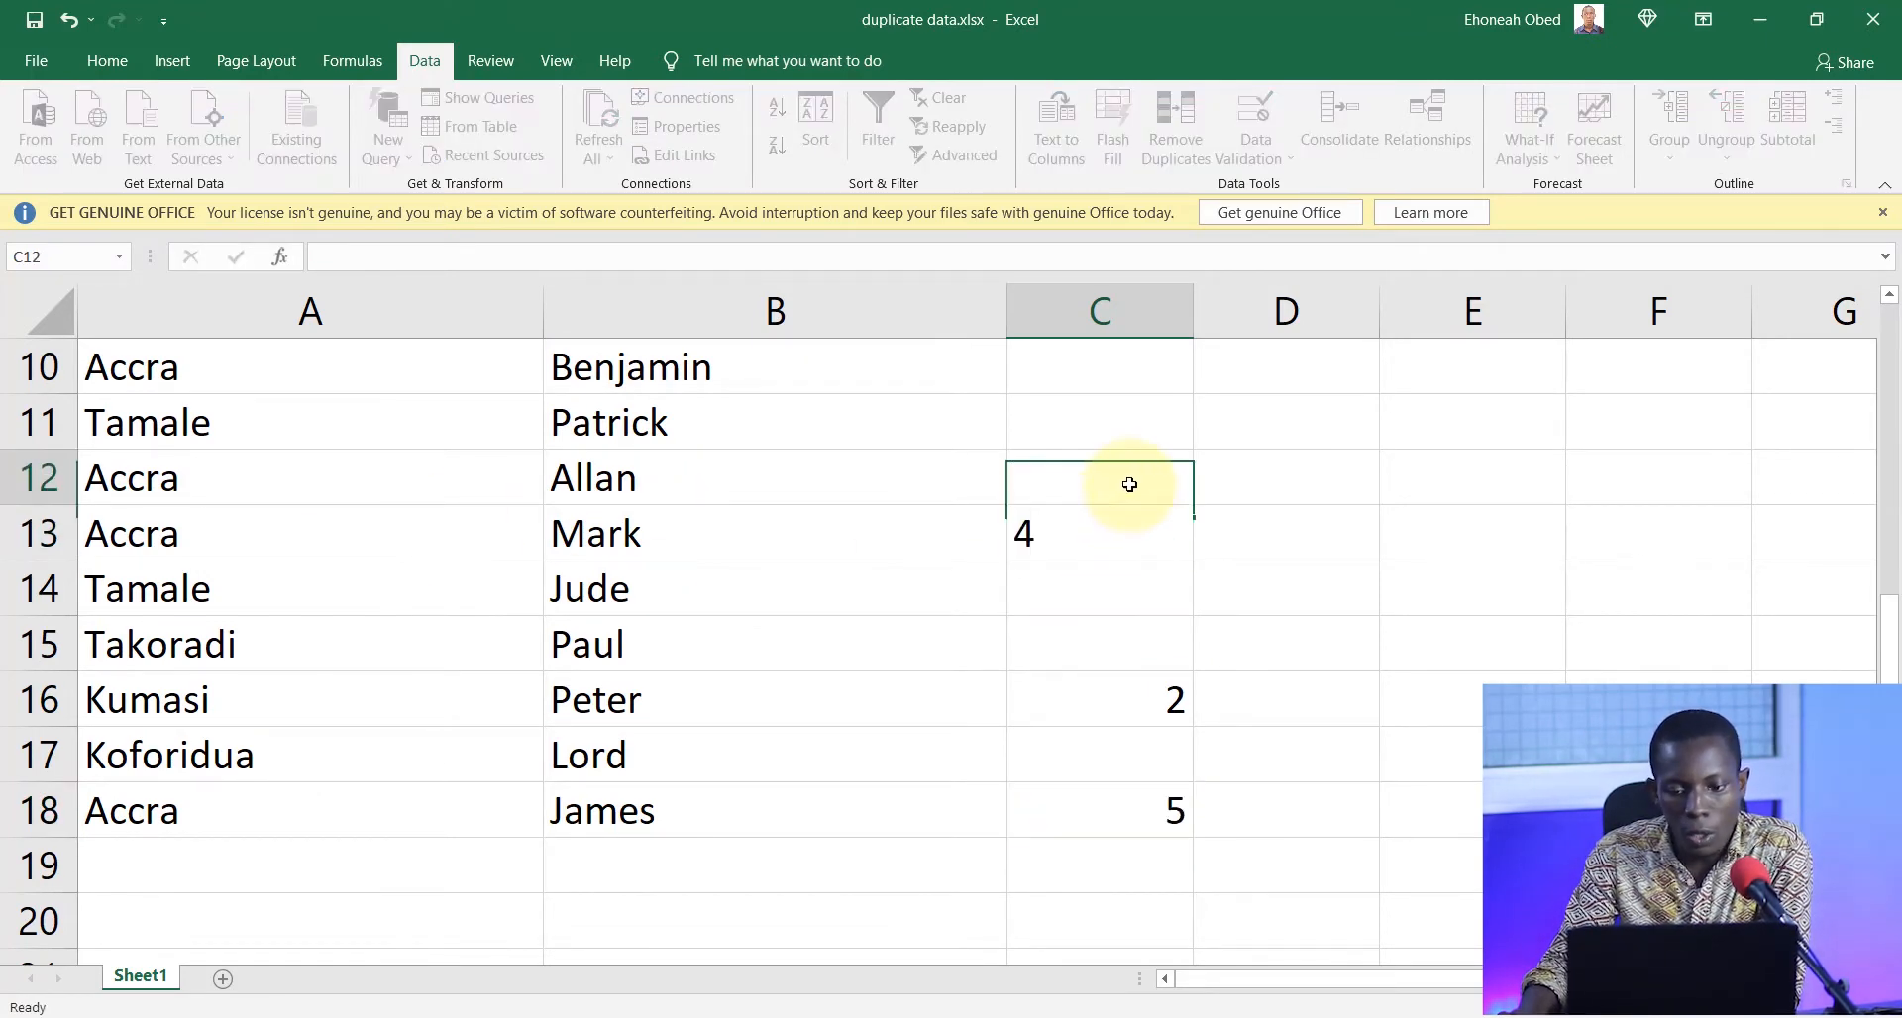
{"action": "type", "text": "3"}
{"action": "left_click", "coordinate": [1125, 422]}
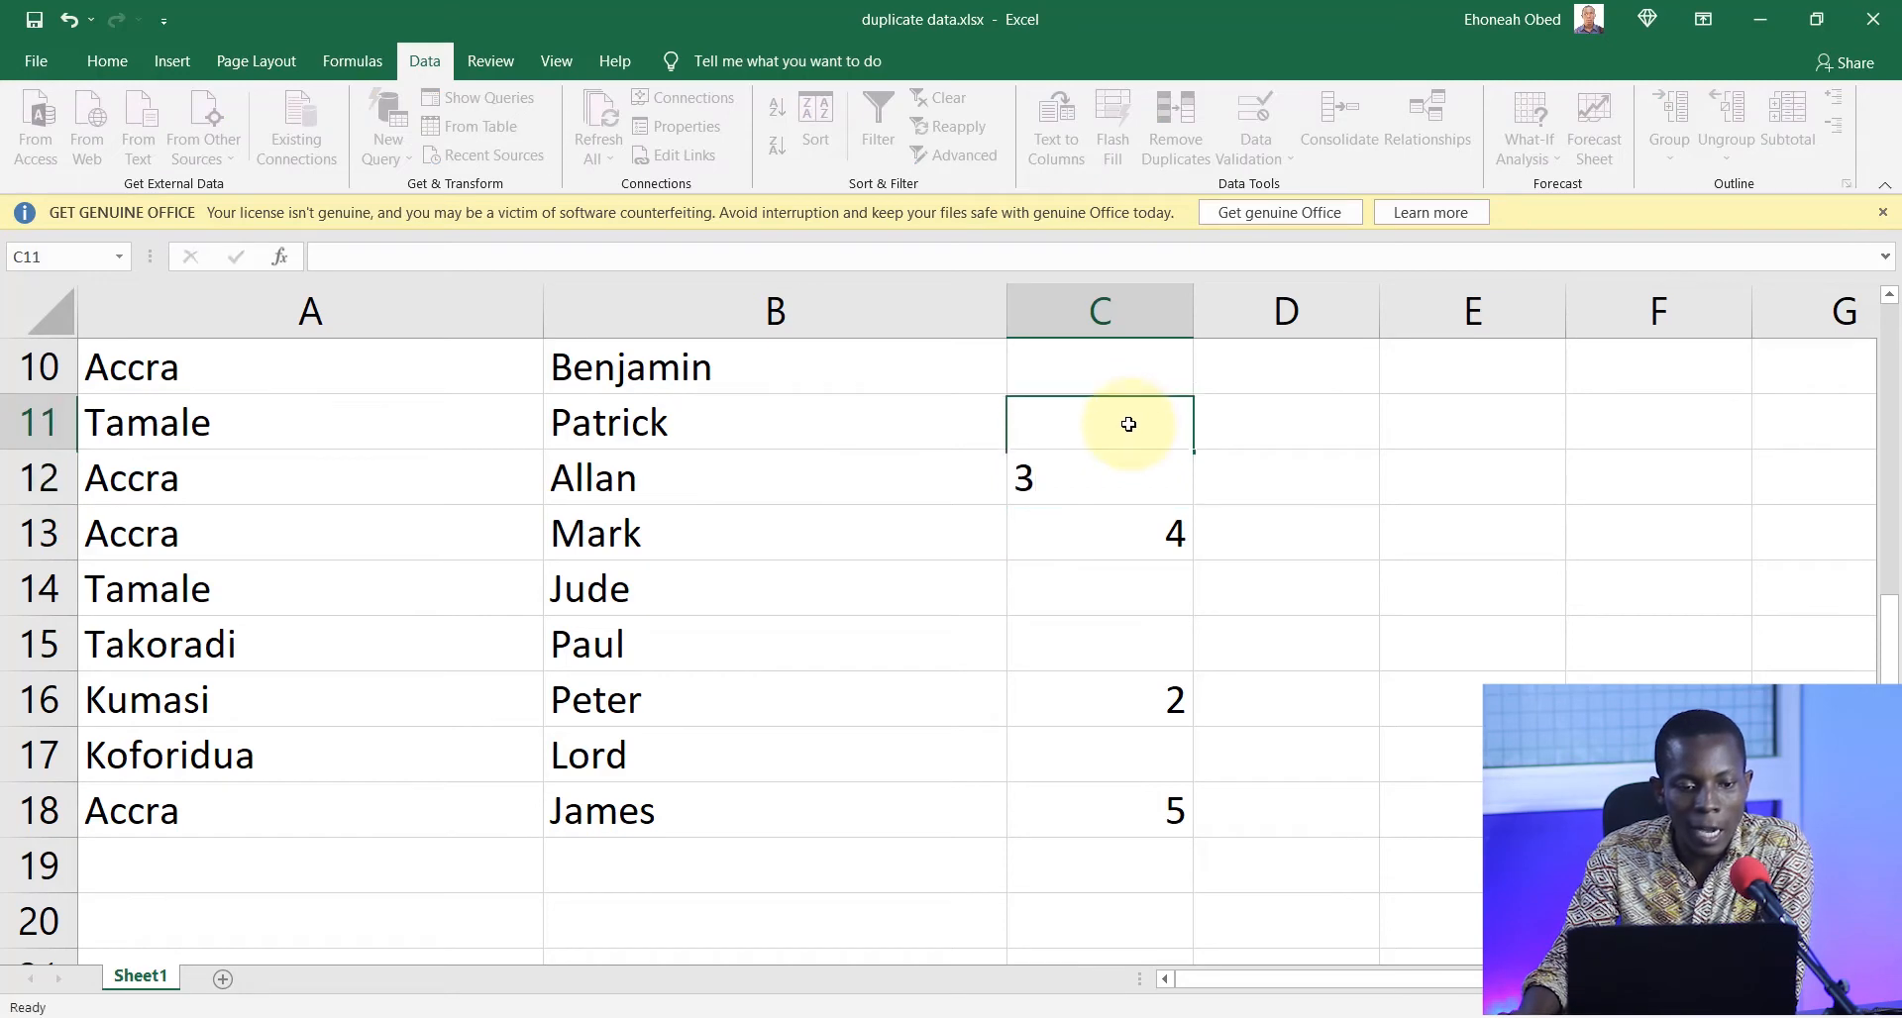
- Number the two upper Accra rows in the Count column: 2 in C10 and 1 in C3
{"action": "scroll", "coordinate": [1155, 540], "scroll_direction": "up", "scroll_amount": 1}
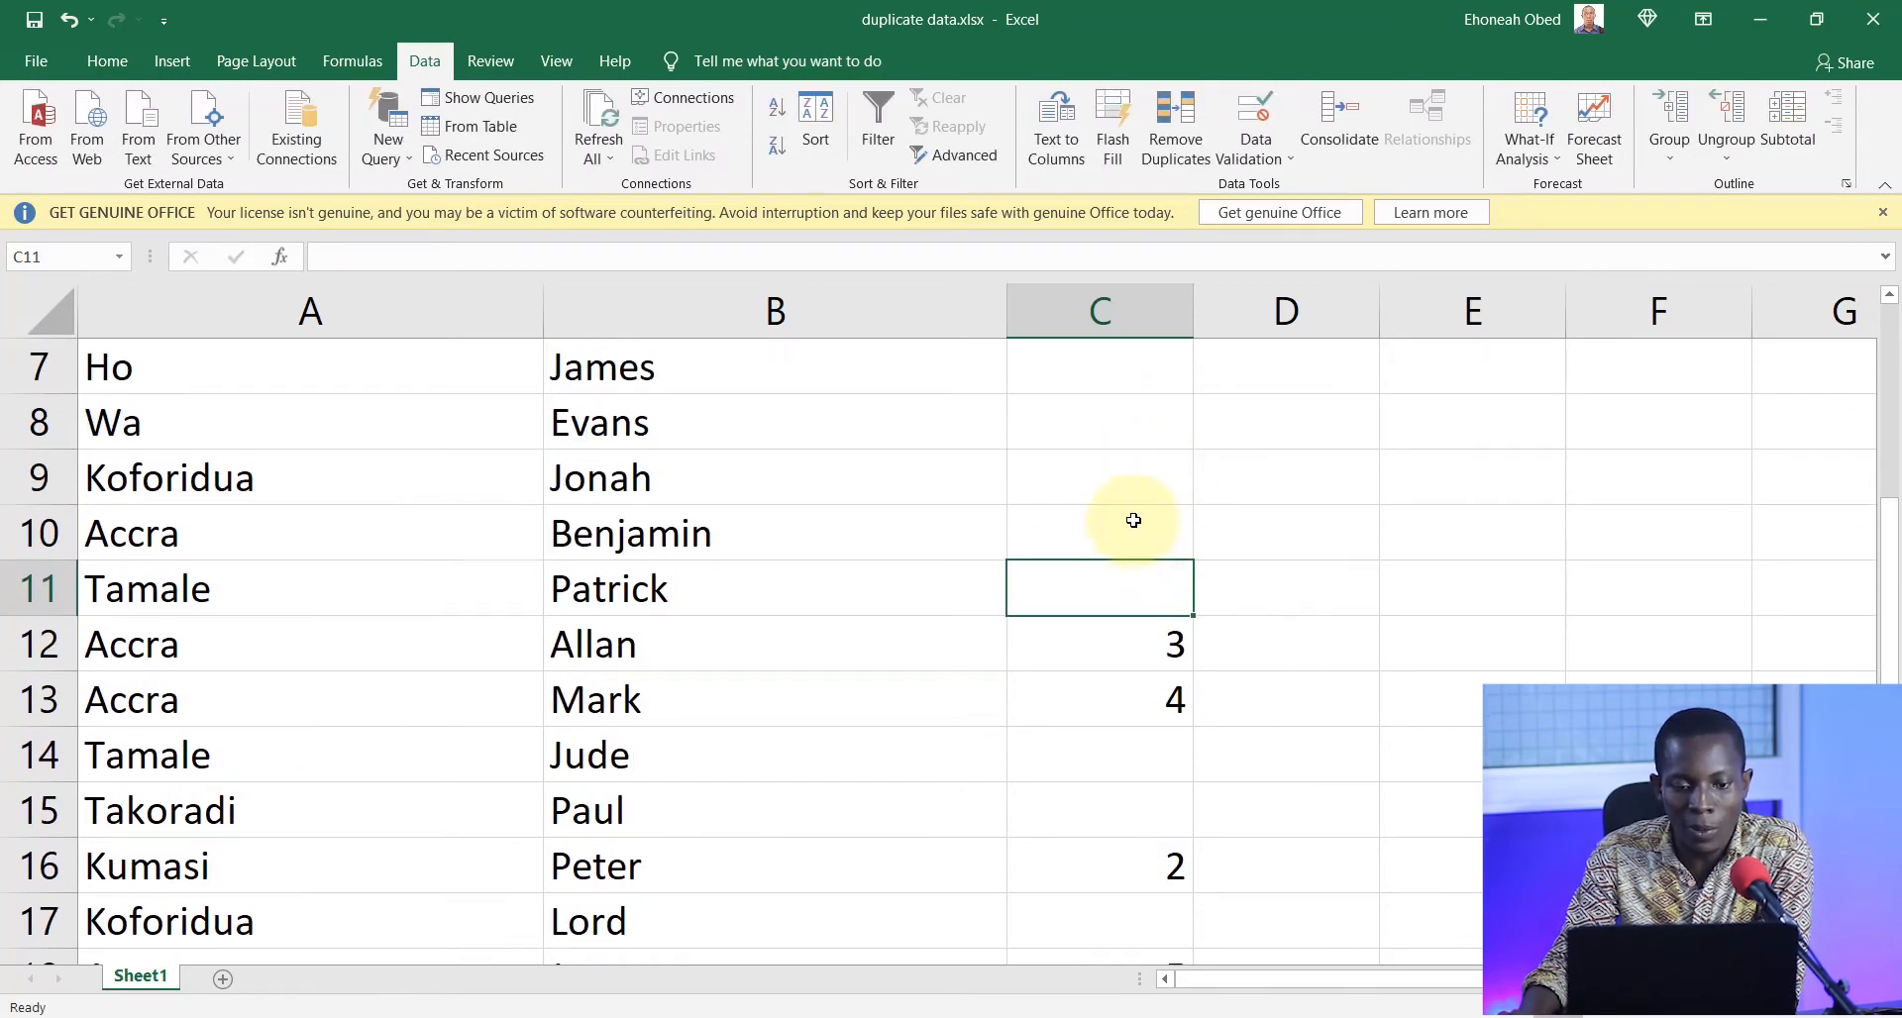
{"action": "left_click", "coordinate": [1133, 519]}
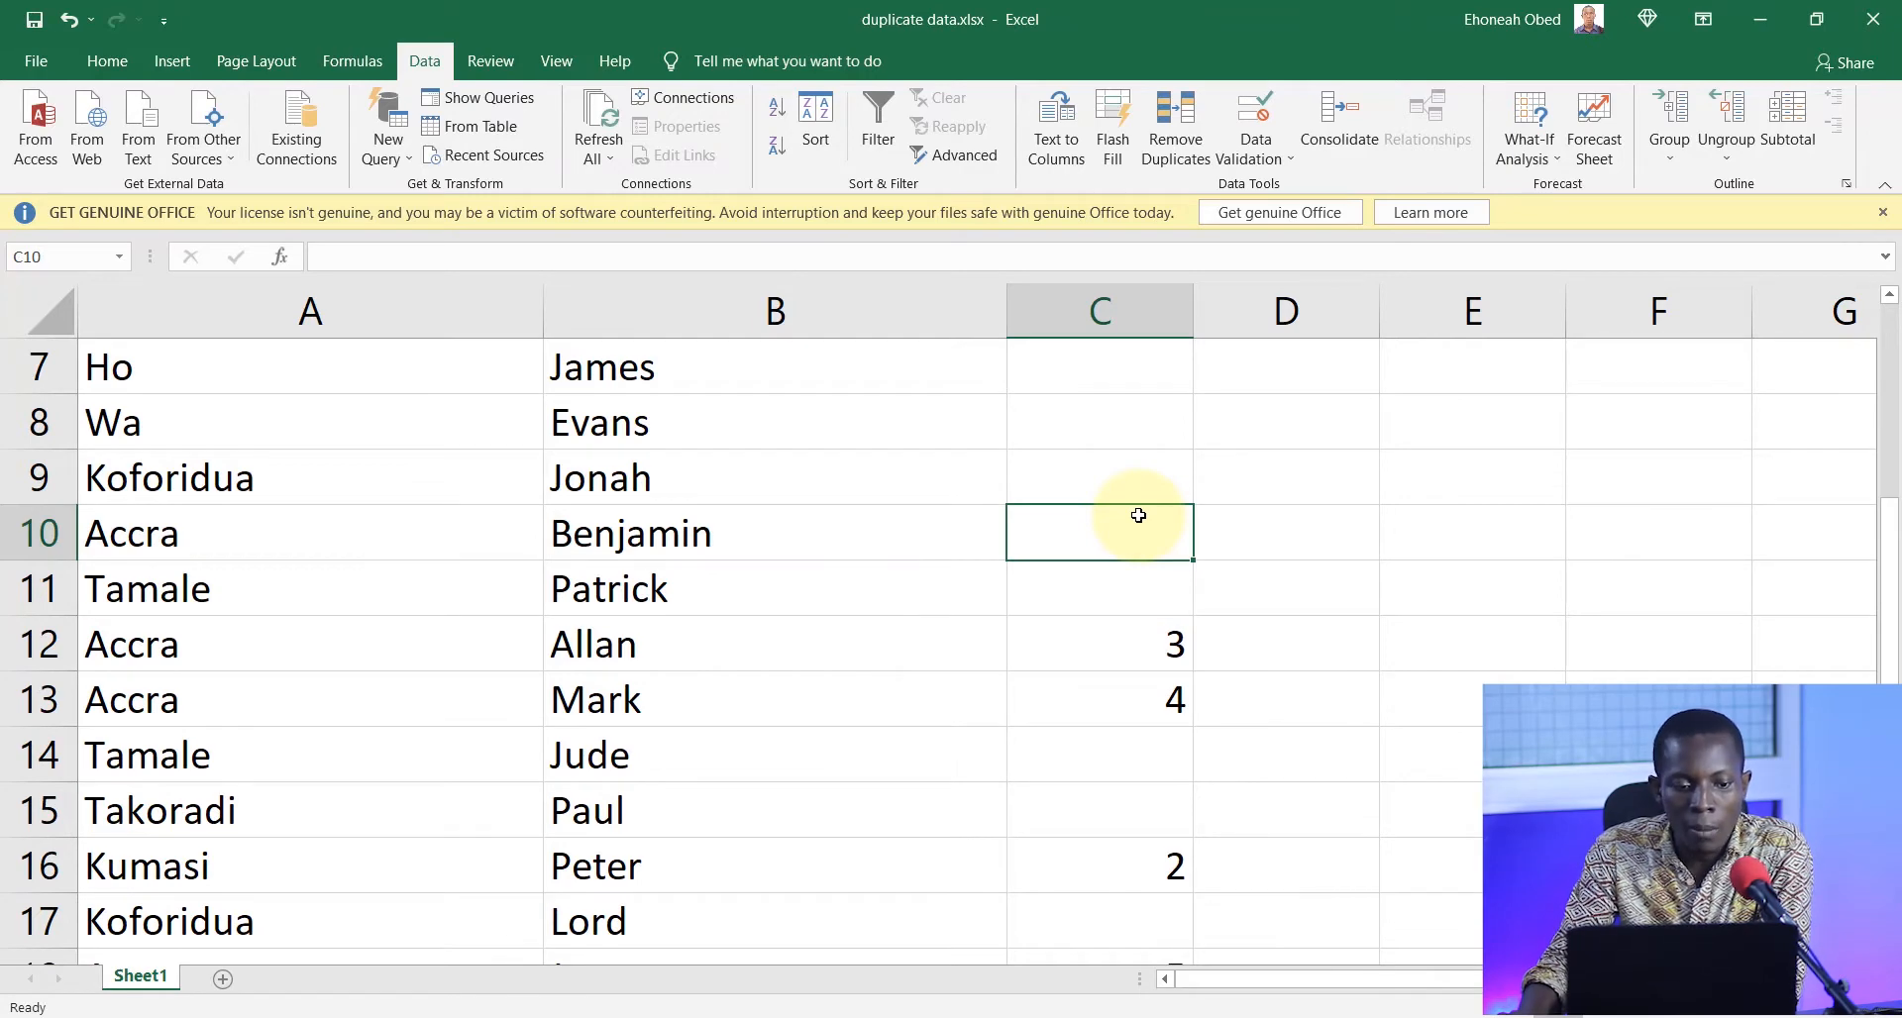
{"action": "type", "text": "2"}
{"action": "scroll", "coordinate": [1129, 495], "scroll_direction": "up", "scroll_amount": 2}
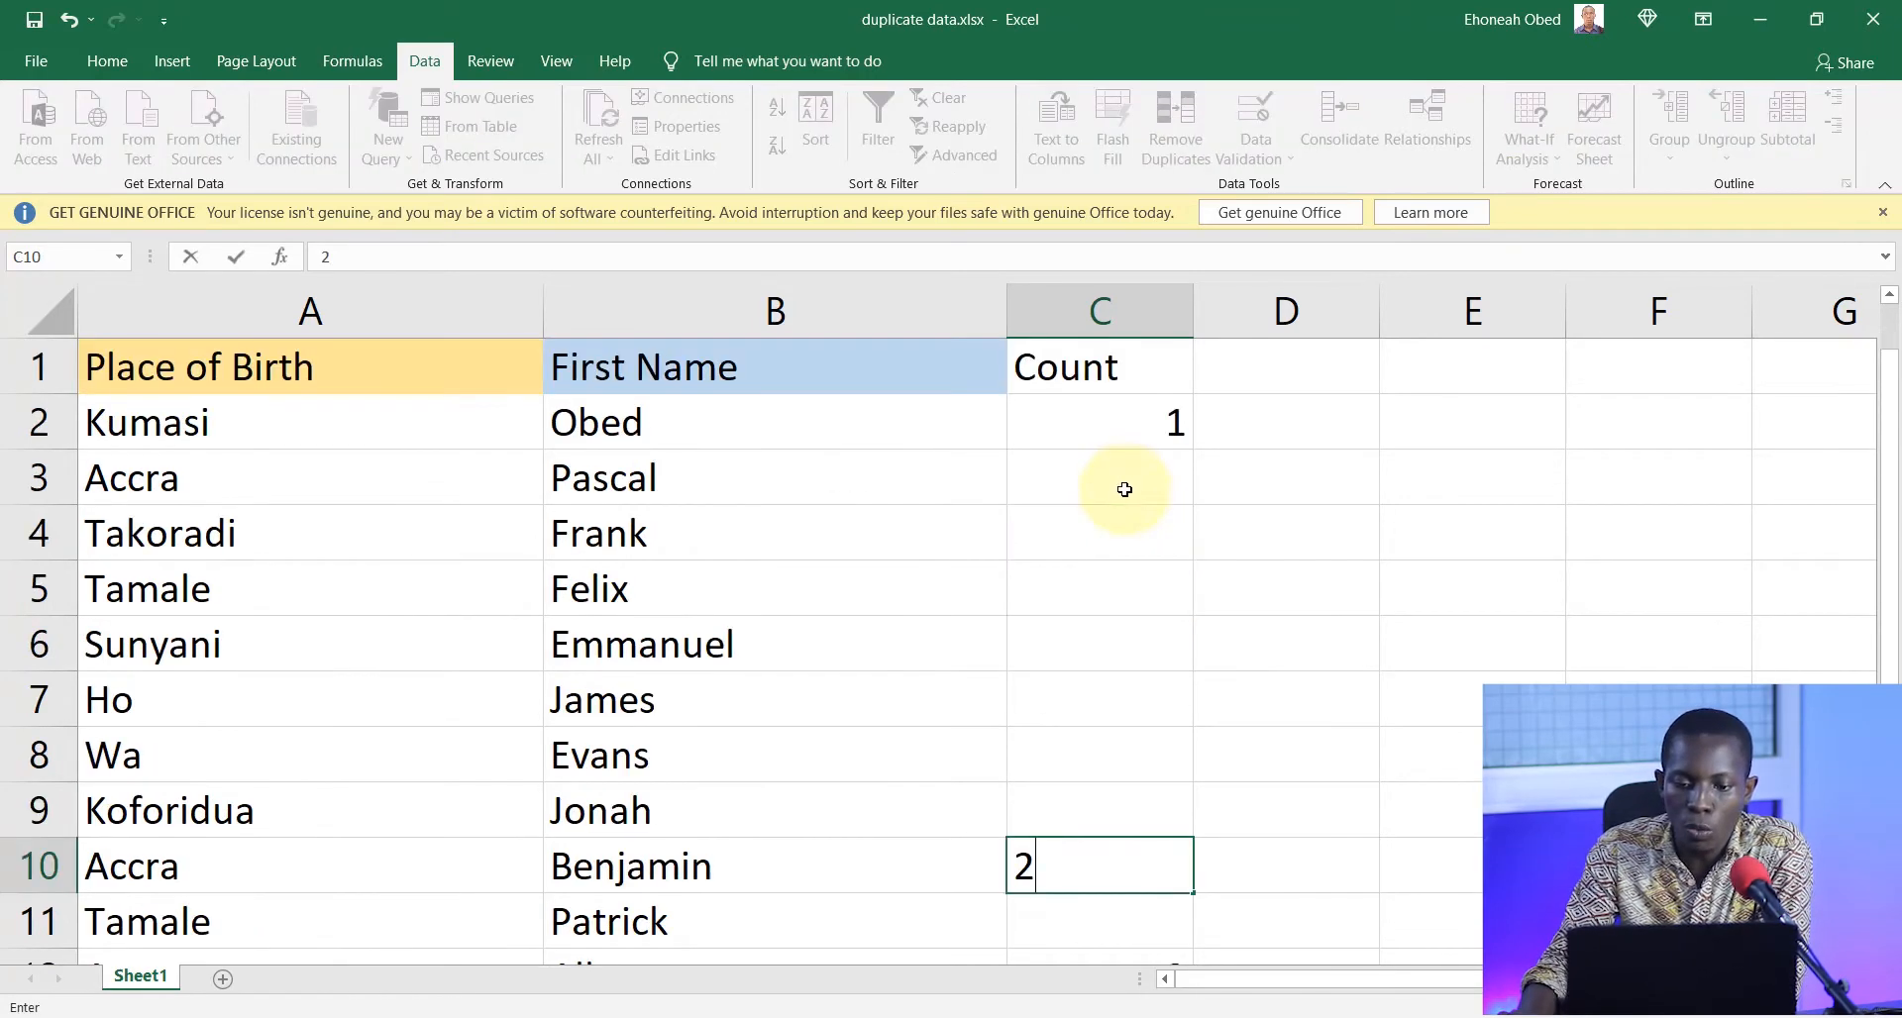
{"action": "left_click", "coordinate": [1146, 485]}
{"action": "scroll", "coordinate": [1164, 555], "scroll_direction": "down", "scroll_amount": 1}
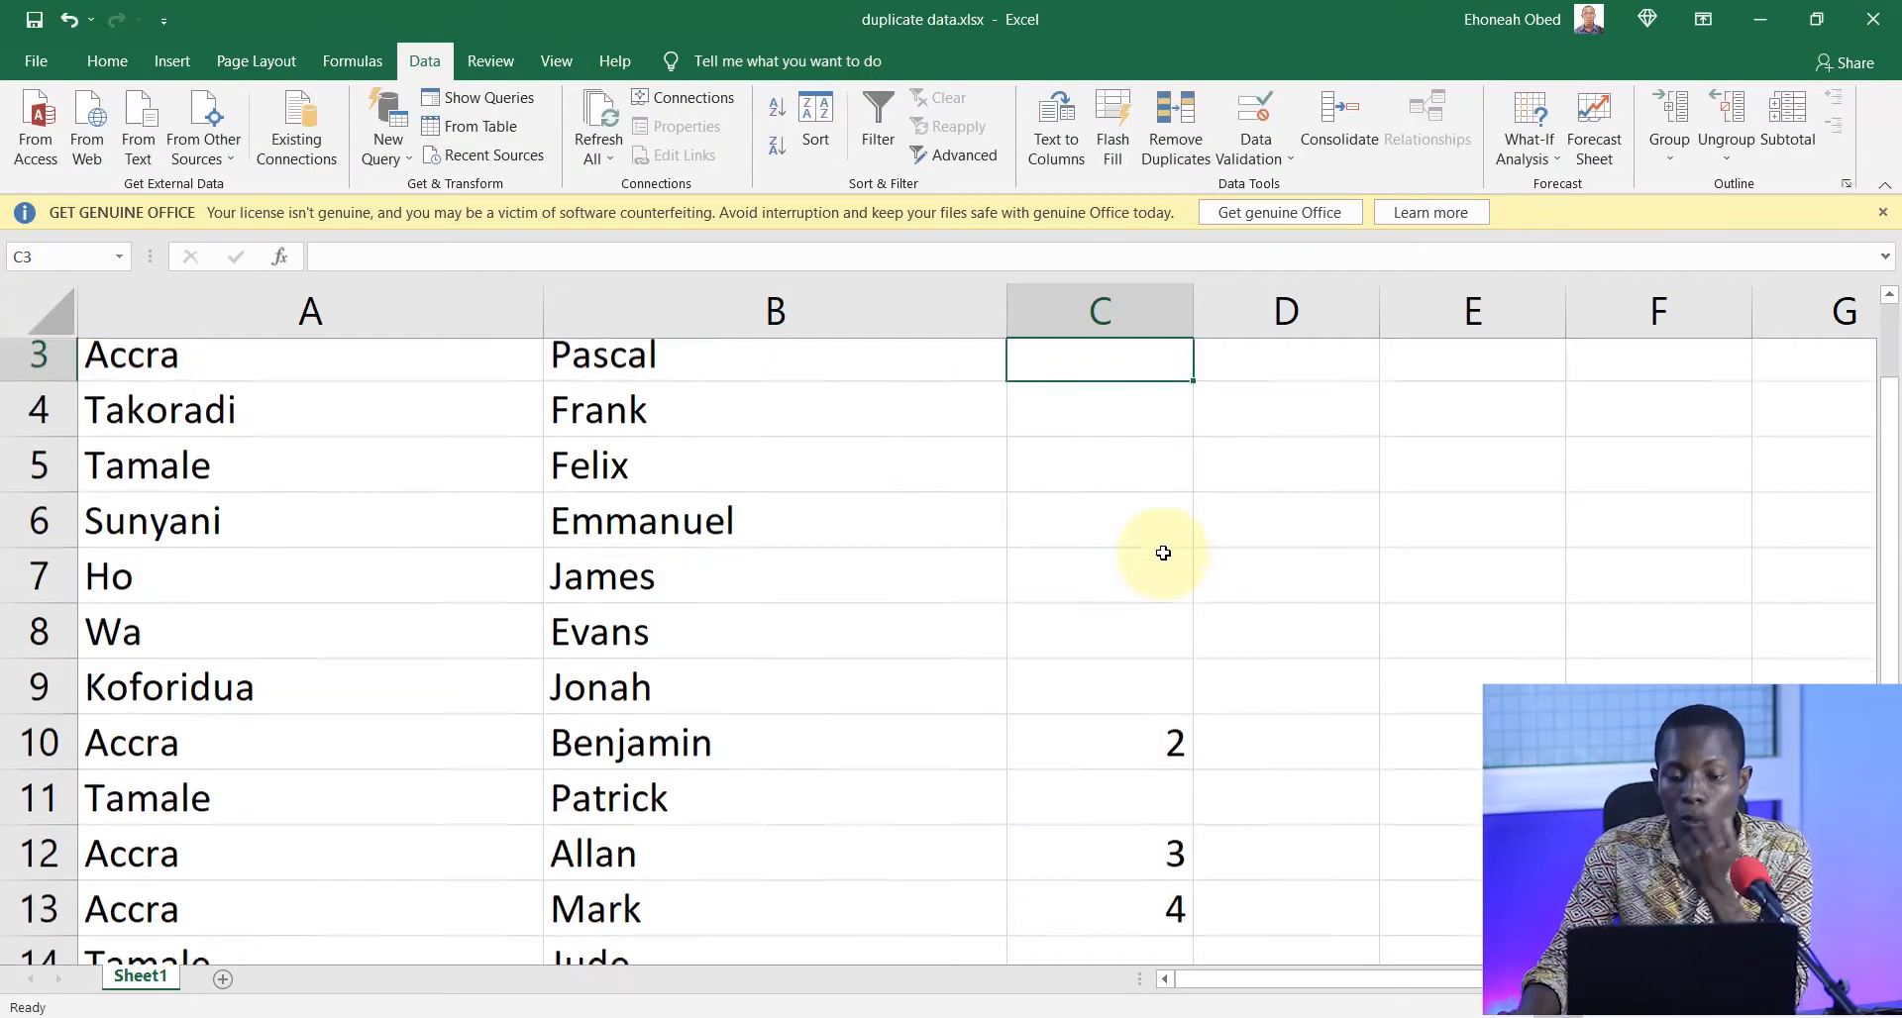
{"action": "scroll", "coordinate": [1165, 554], "scroll_direction": "up", "scroll_amount": 1}
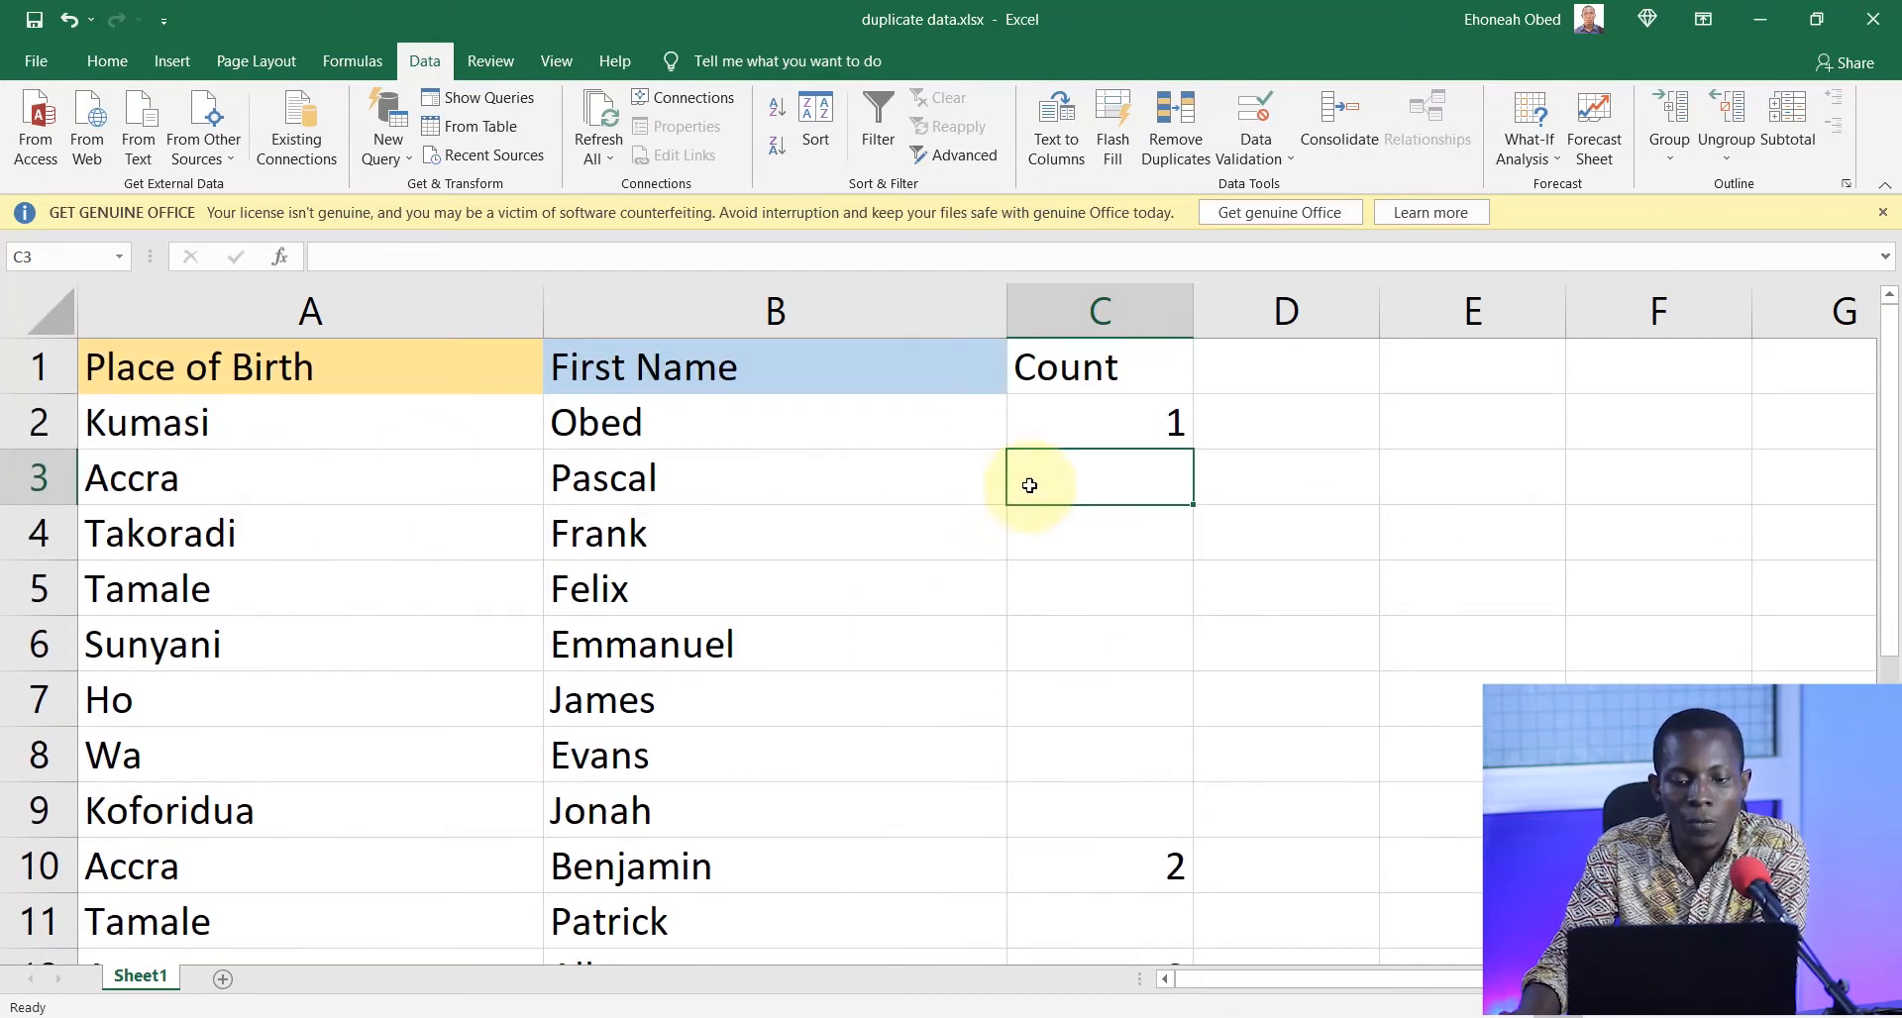
{"action": "type", "text": "1"}
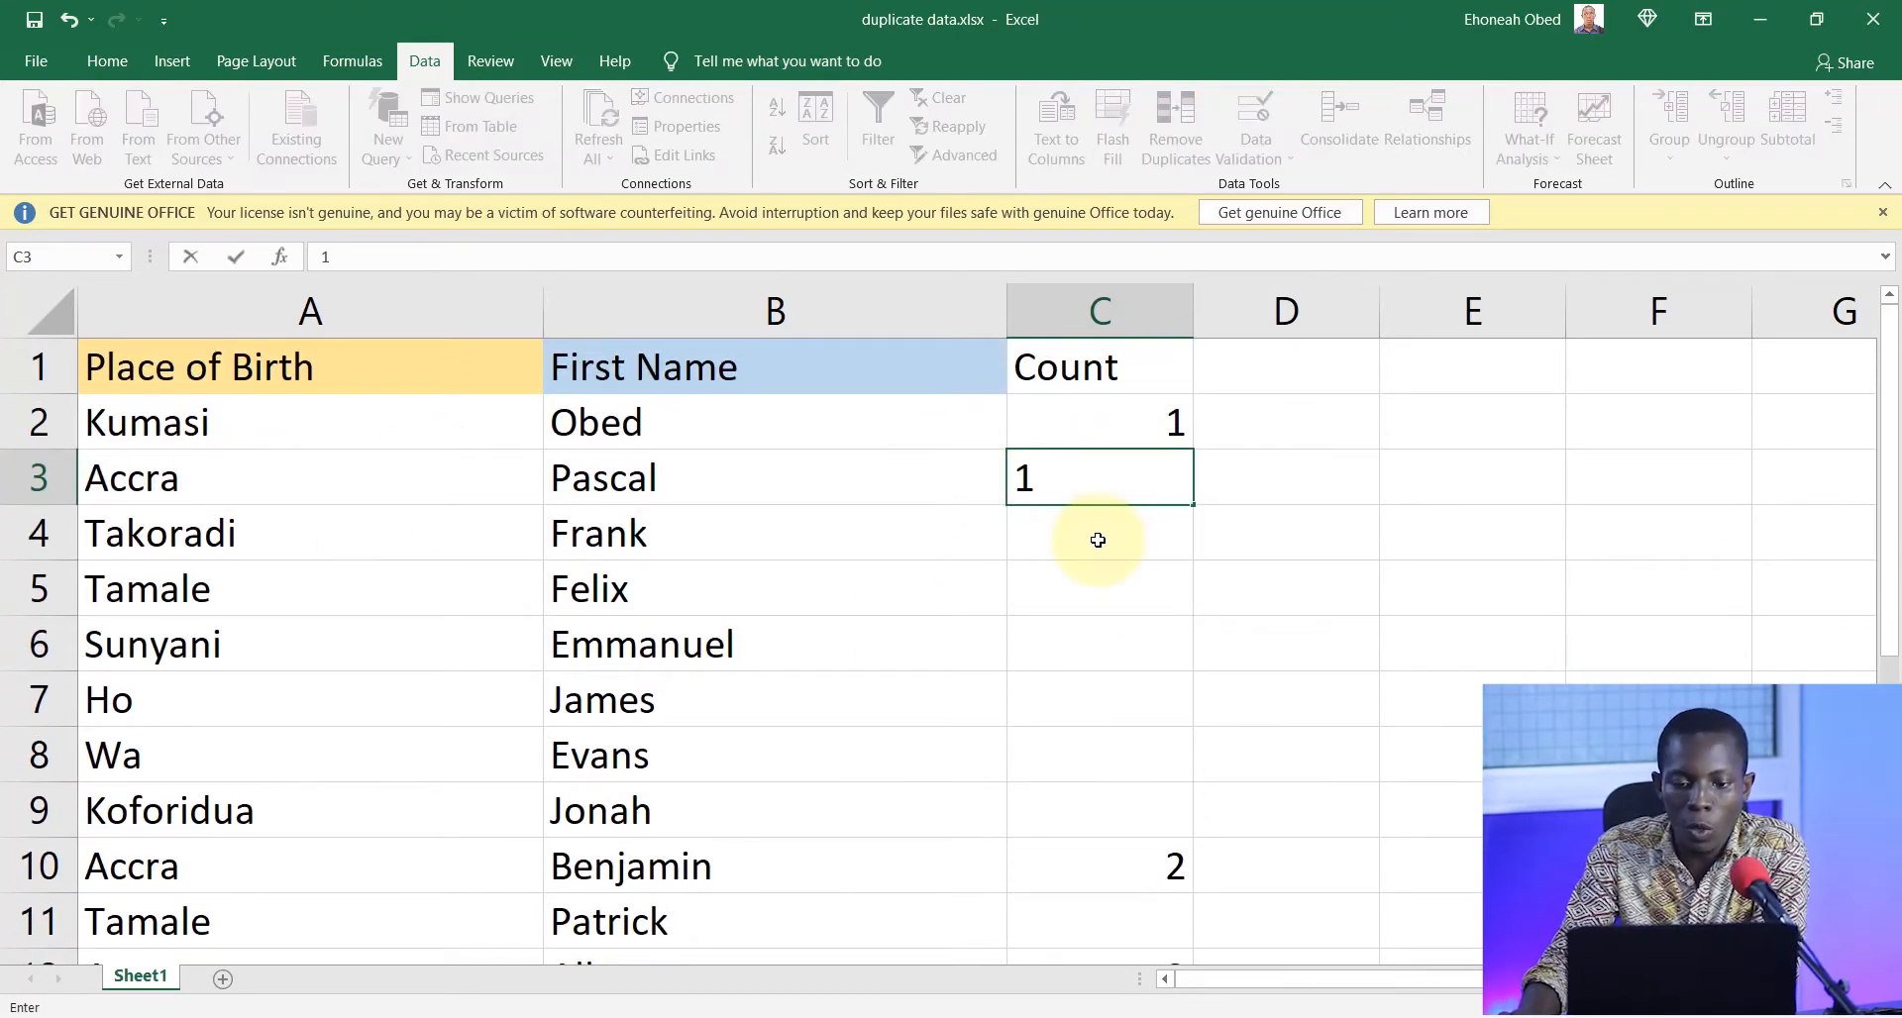
{"action": "key", "text": "Return"}
{"action": "left_click", "coordinate": [1130, 485]}
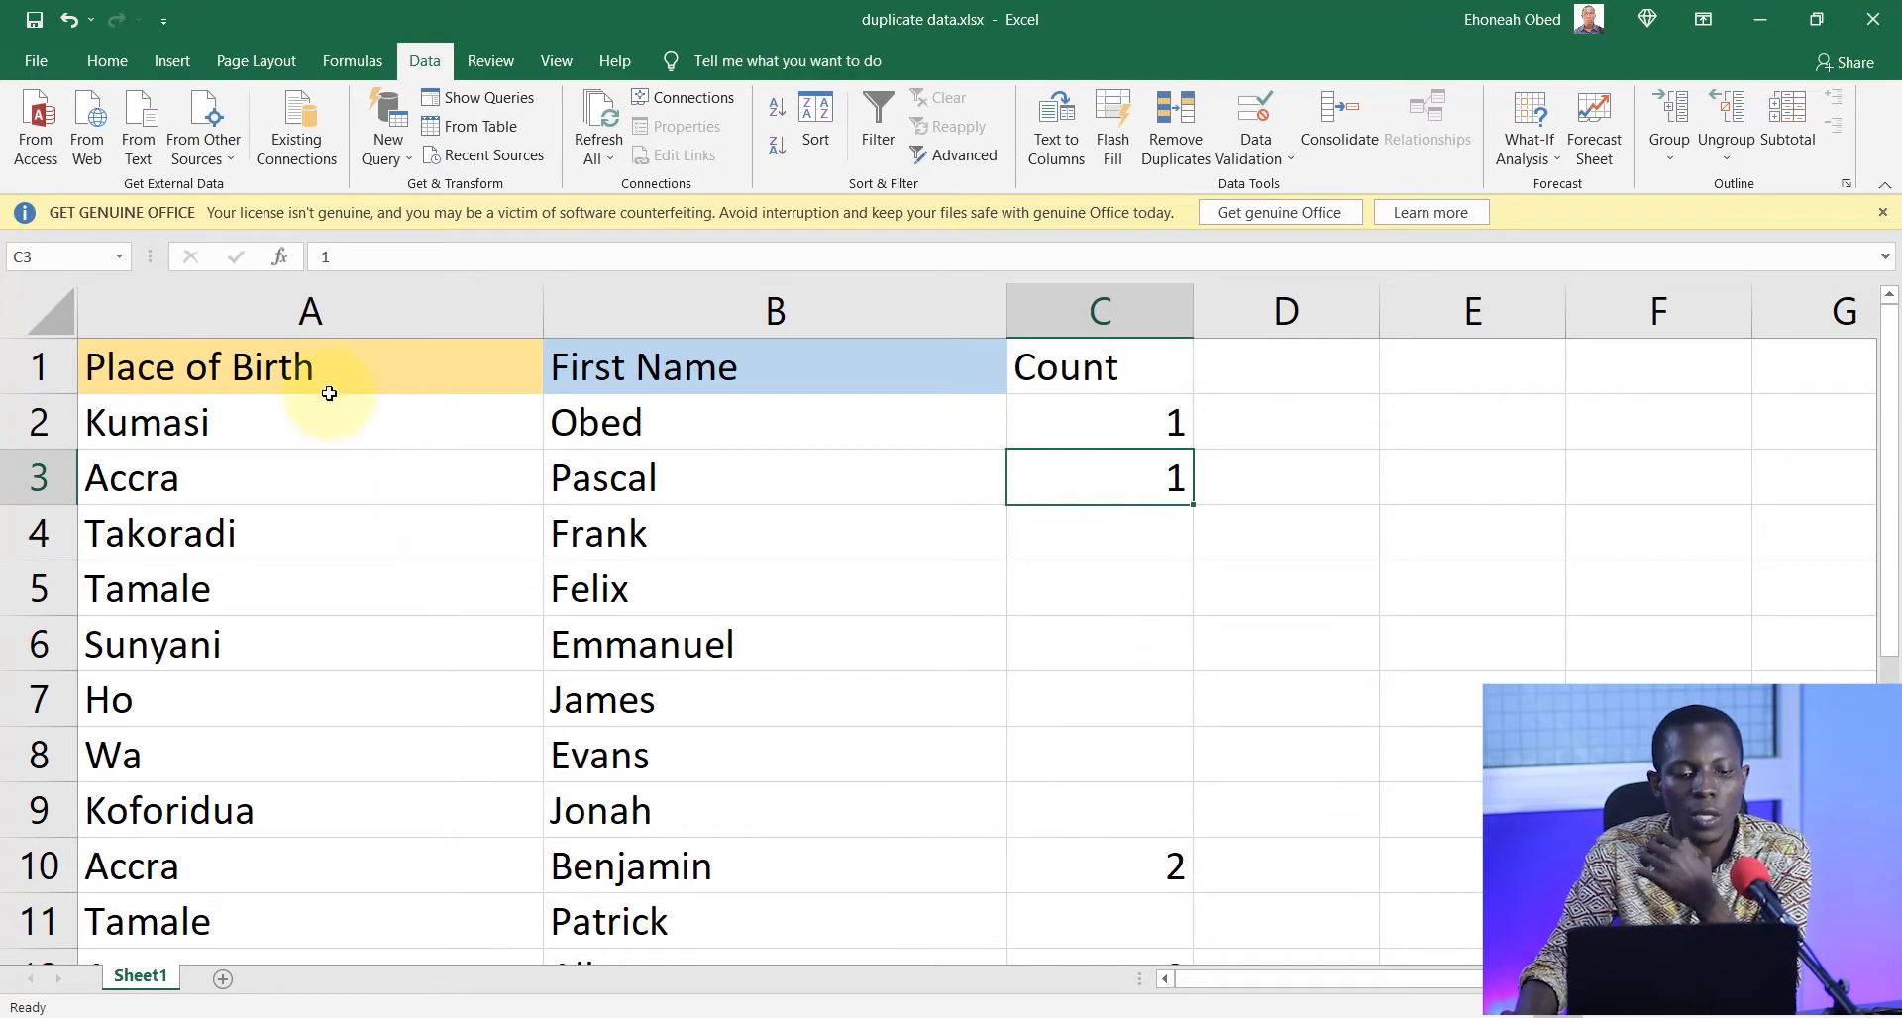
{"action": "scroll", "coordinate": [297, 564], "scroll_direction": "down", "scroll_amount": 1}
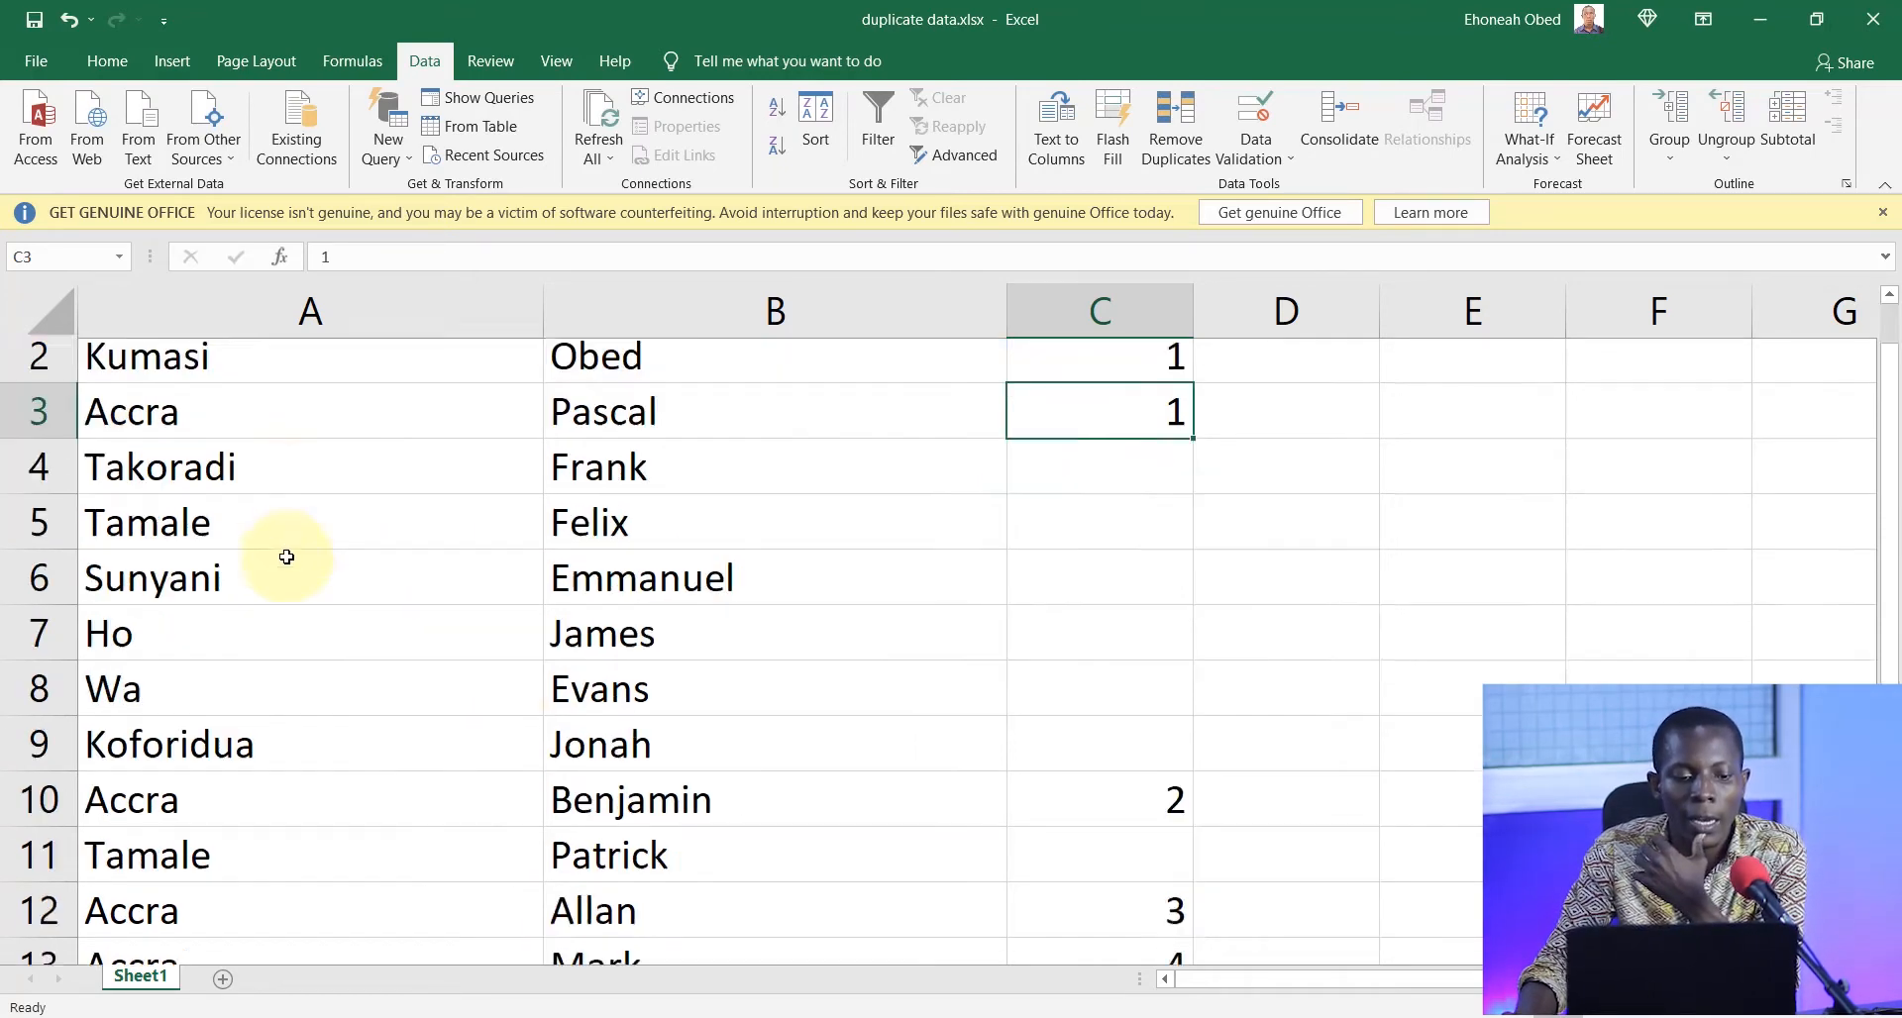
{"action": "scroll", "coordinate": [323, 530], "scroll_direction": "up", "scroll_amount": 1}
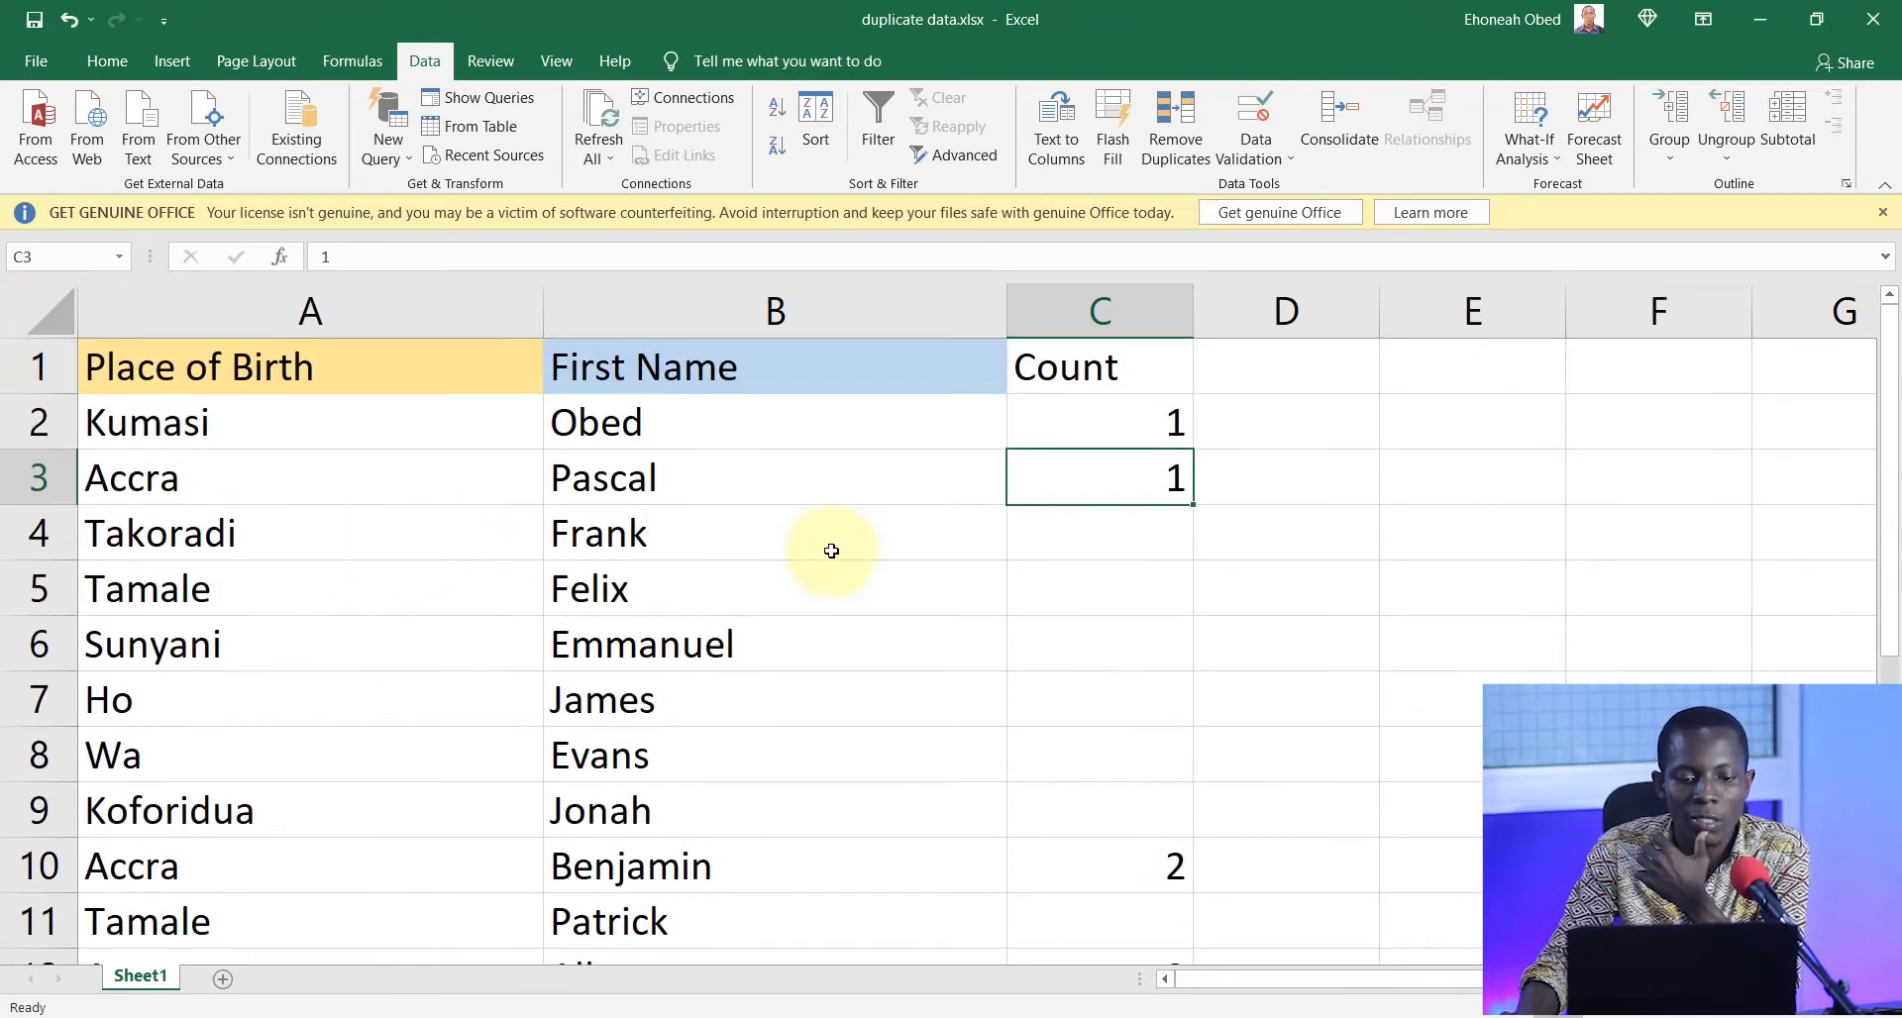
- Compare the Accra entries in rows 3, 10, 12 and 13 with their occurrence numbers in the Count column
{"action": "left_click", "coordinate": [201, 491]}
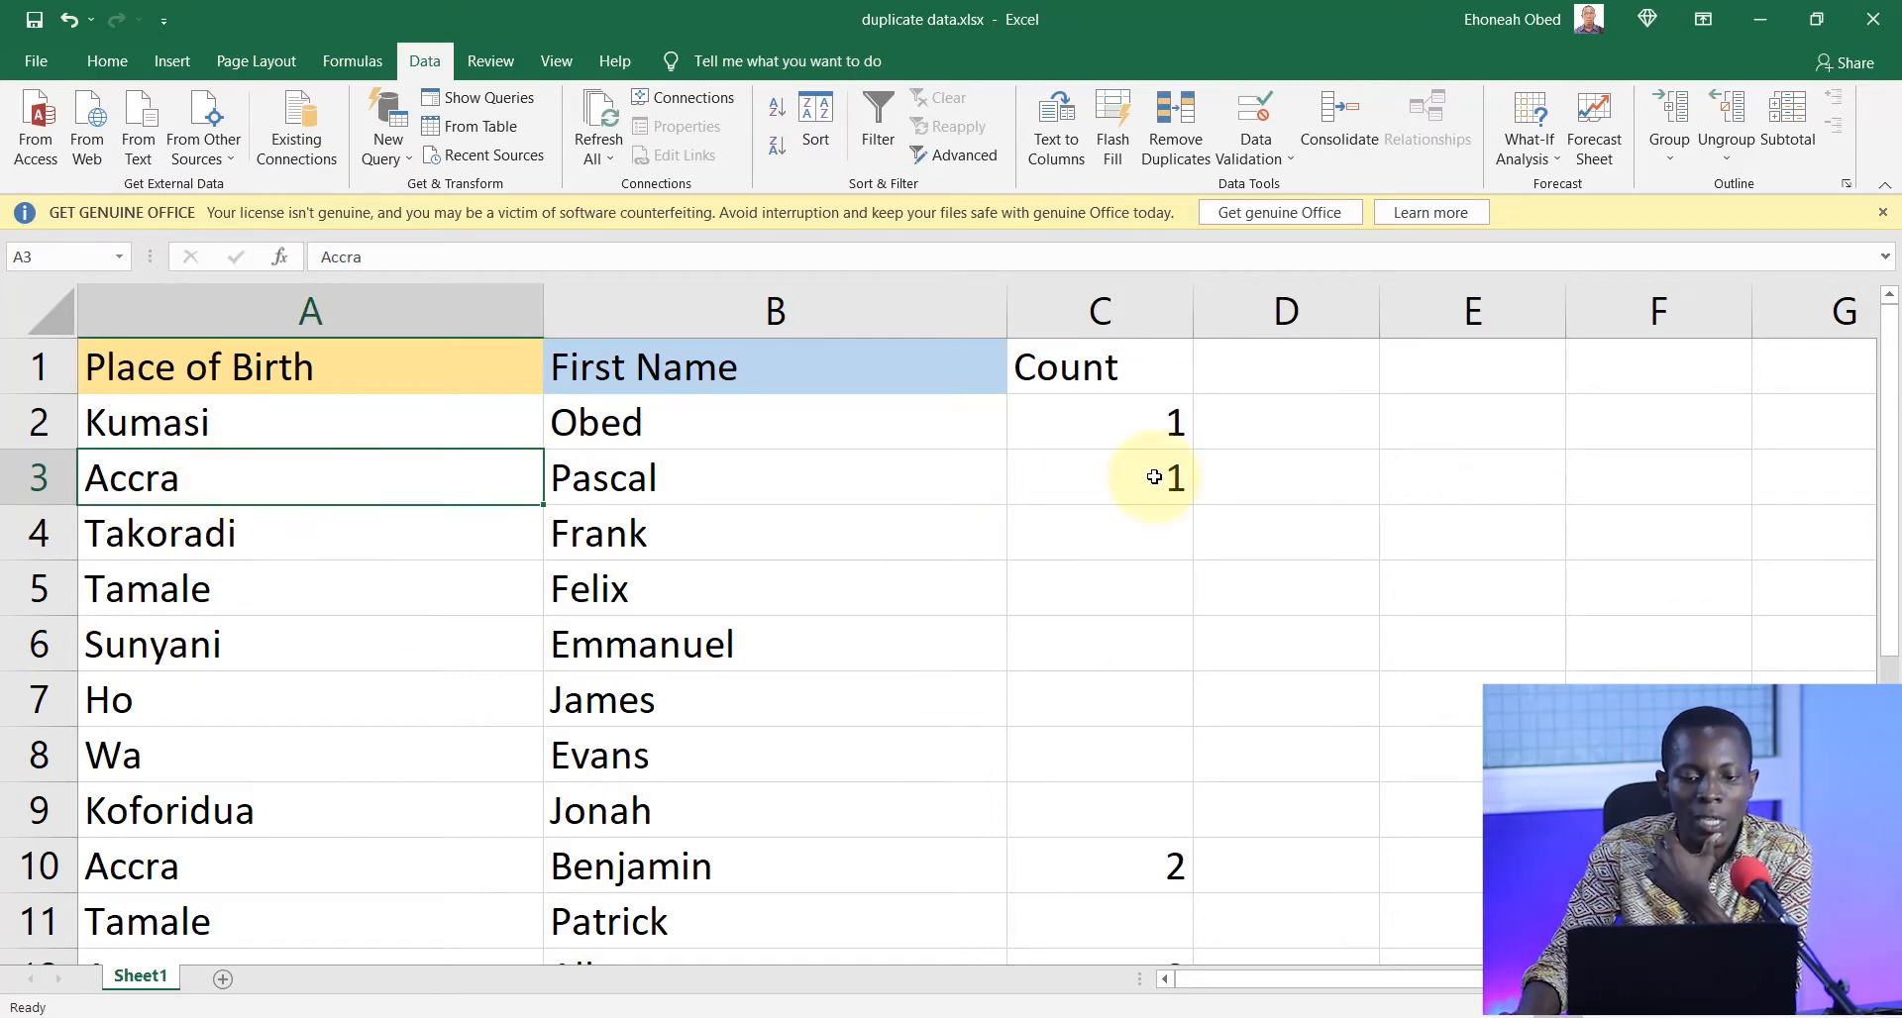
{"action": "left_click", "coordinate": [1082, 488]}
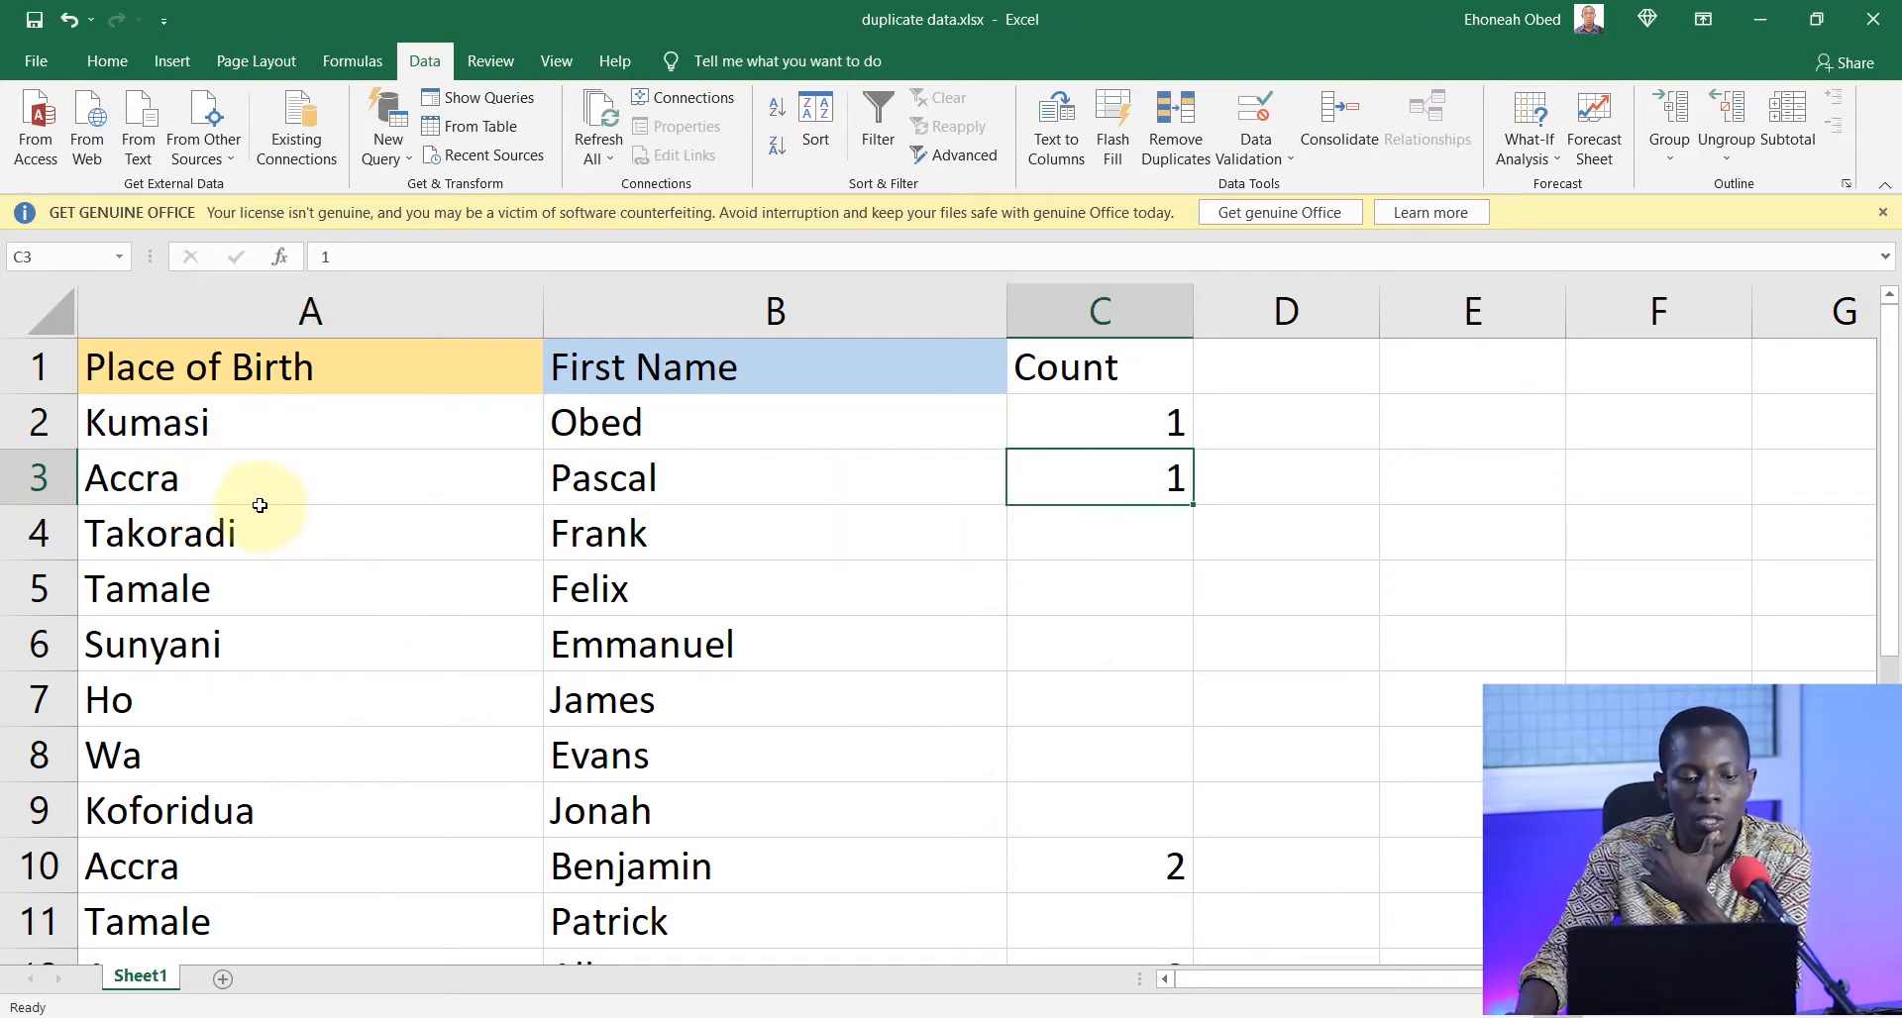
{"action": "scroll", "coordinate": [810, 748], "scroll_direction": "down", "scroll_amount": 1}
{"action": "scroll", "coordinate": [809, 747], "scroll_direction": "down", "scroll_amount": 1}
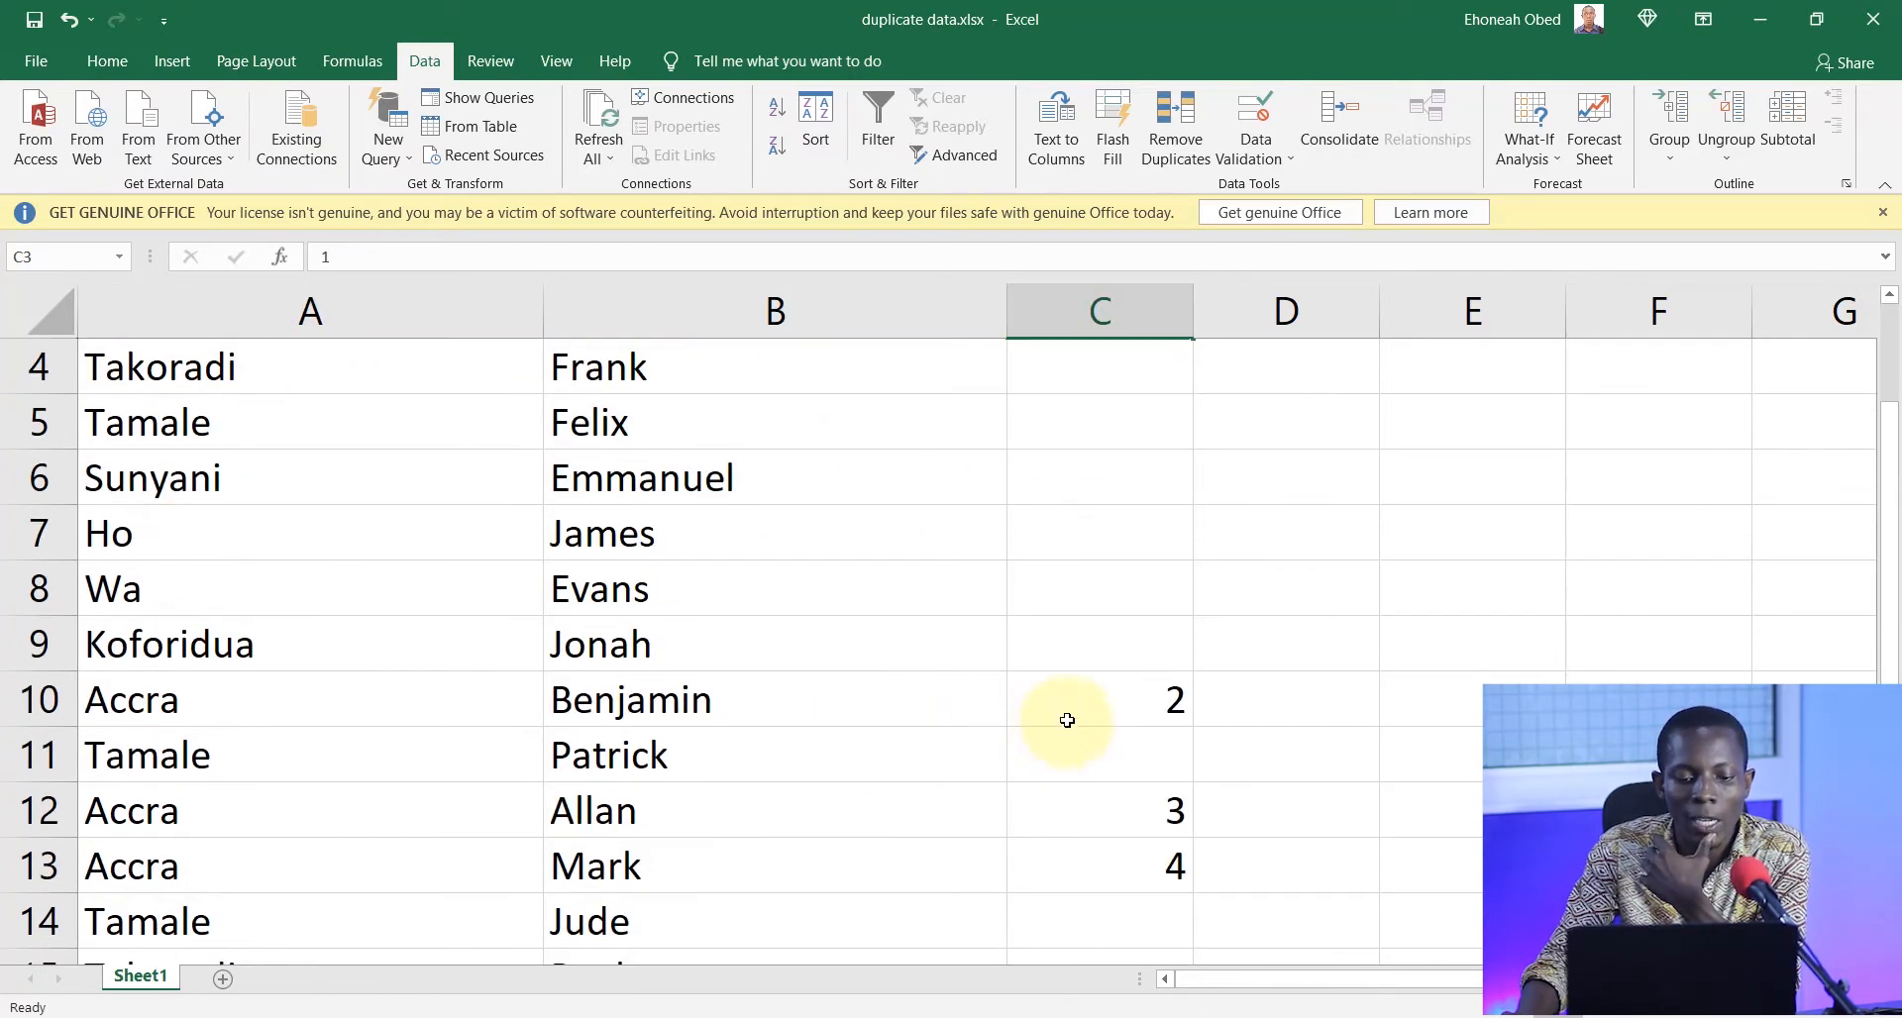
{"action": "left_click", "coordinate": [206, 701]}
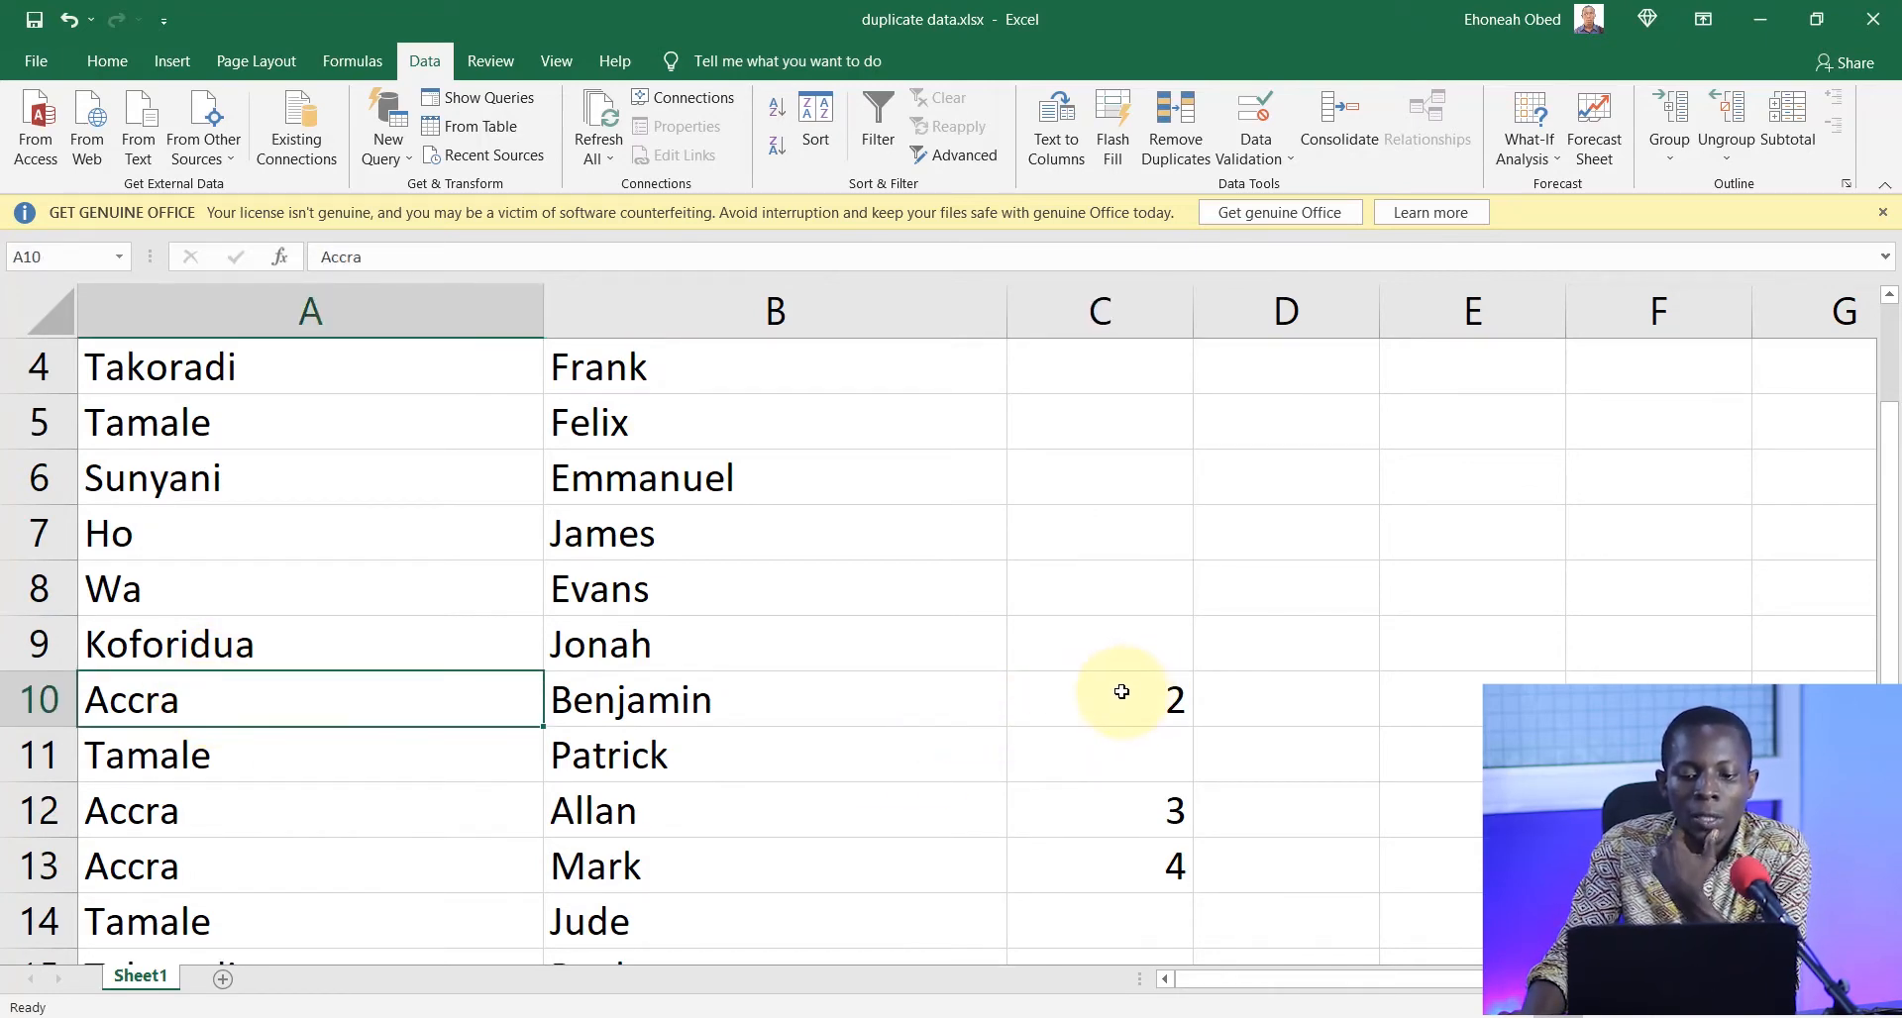
{"action": "left_click", "coordinate": [262, 827]}
{"action": "left_click", "coordinate": [268, 876]}
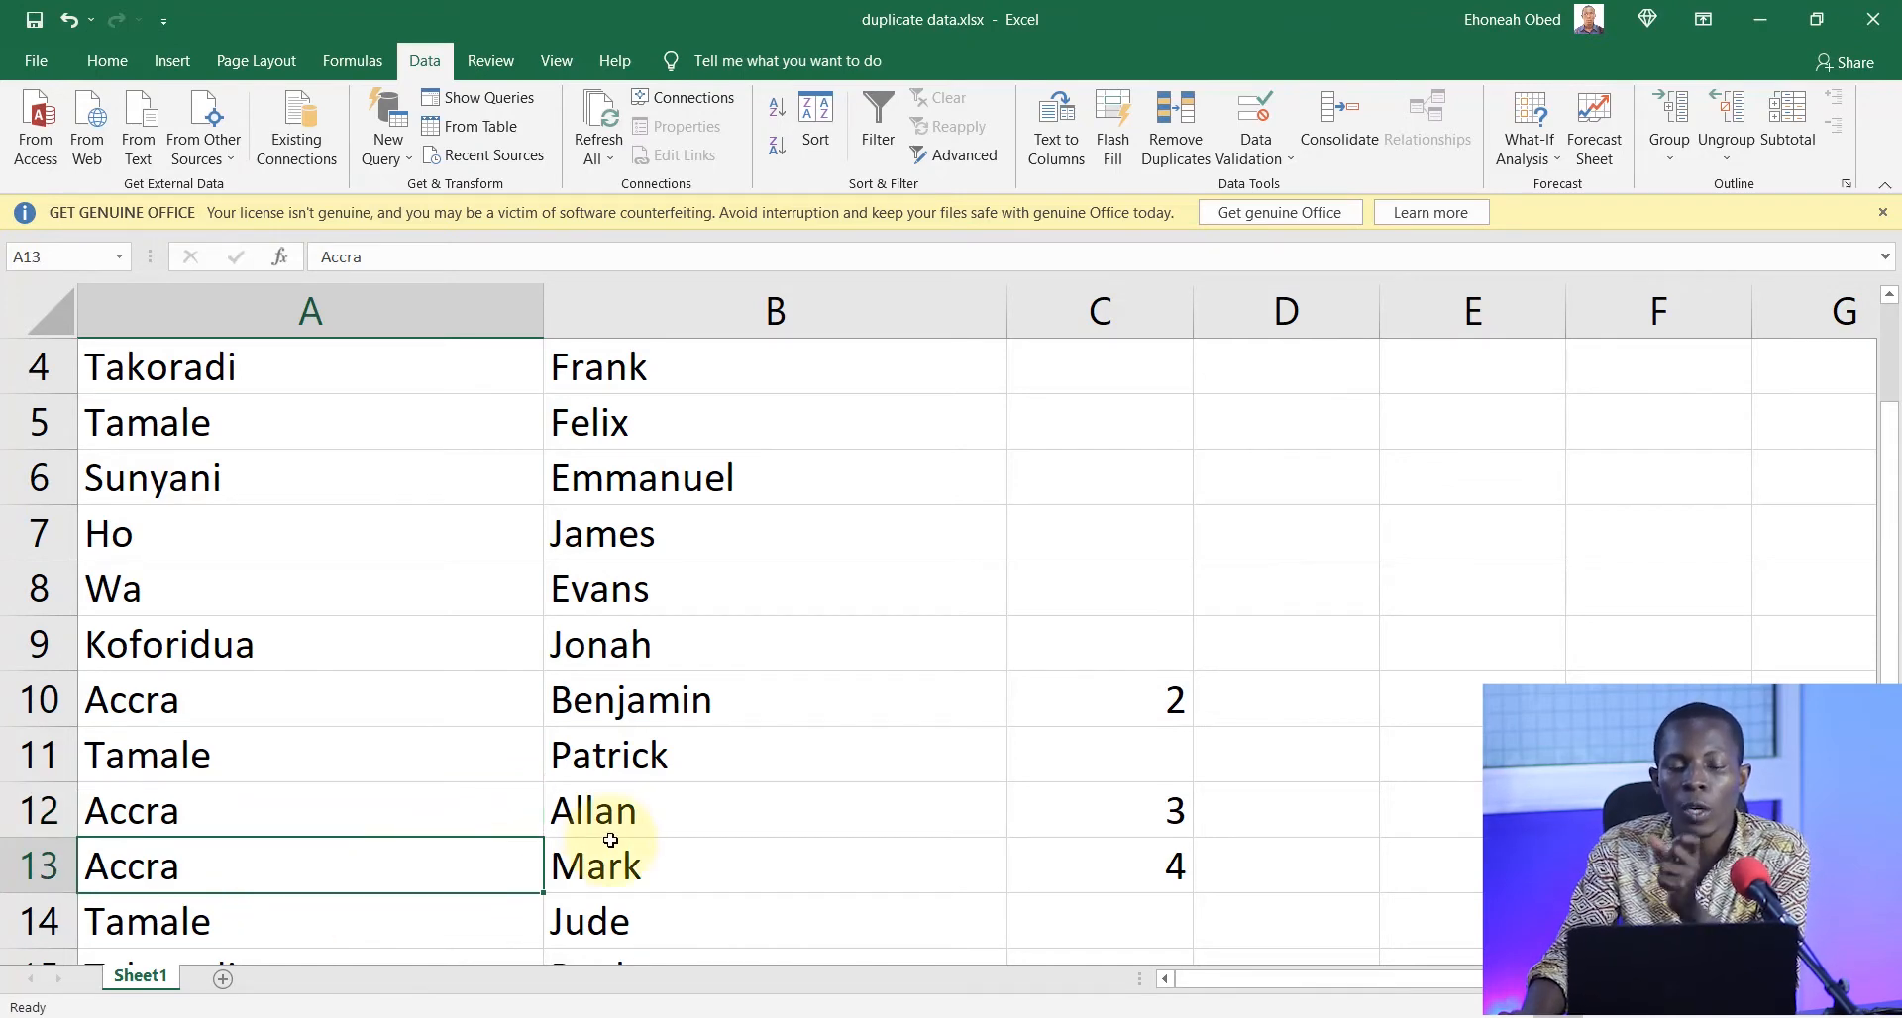
{"action": "scroll", "coordinate": [900, 713], "scroll_direction": "up", "scroll_amount": 1}
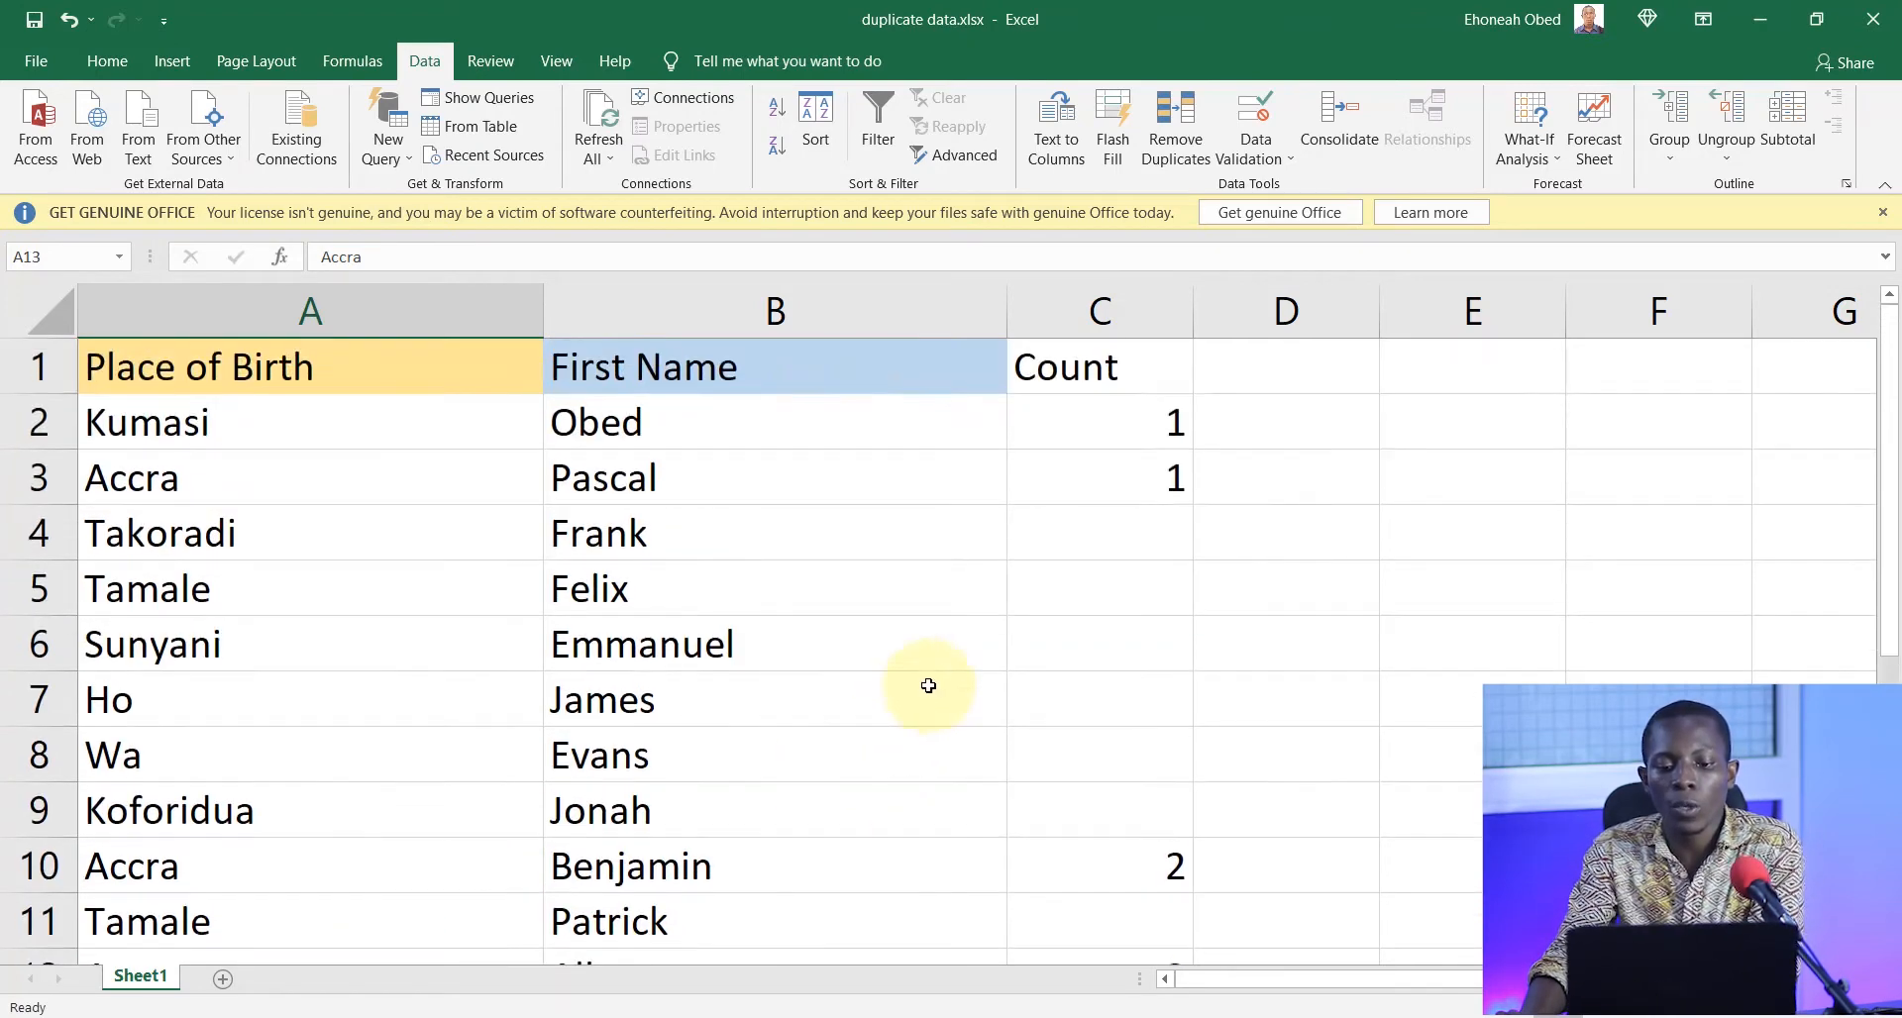
- Try to clear the manually entered occurrence numbers in C2:C18 of the Count column
{"action": "left_click", "coordinate": [1110, 430]}
{"action": "key", "text": "shift+Down"}
{"action": "key", "text": "shift+Down"}
{"action": "key", "text": "shift+Down"}
{"action": "key", "text": "shift+Down"}
{"action": "key", "text": "shift+Down"}
{"action": "key", "text": "shift+Down"}
{"action": "key", "text": "shift+Down"}
{"action": "key", "text": "shift+Down"}
{"action": "key", "text": "shift+Down"}
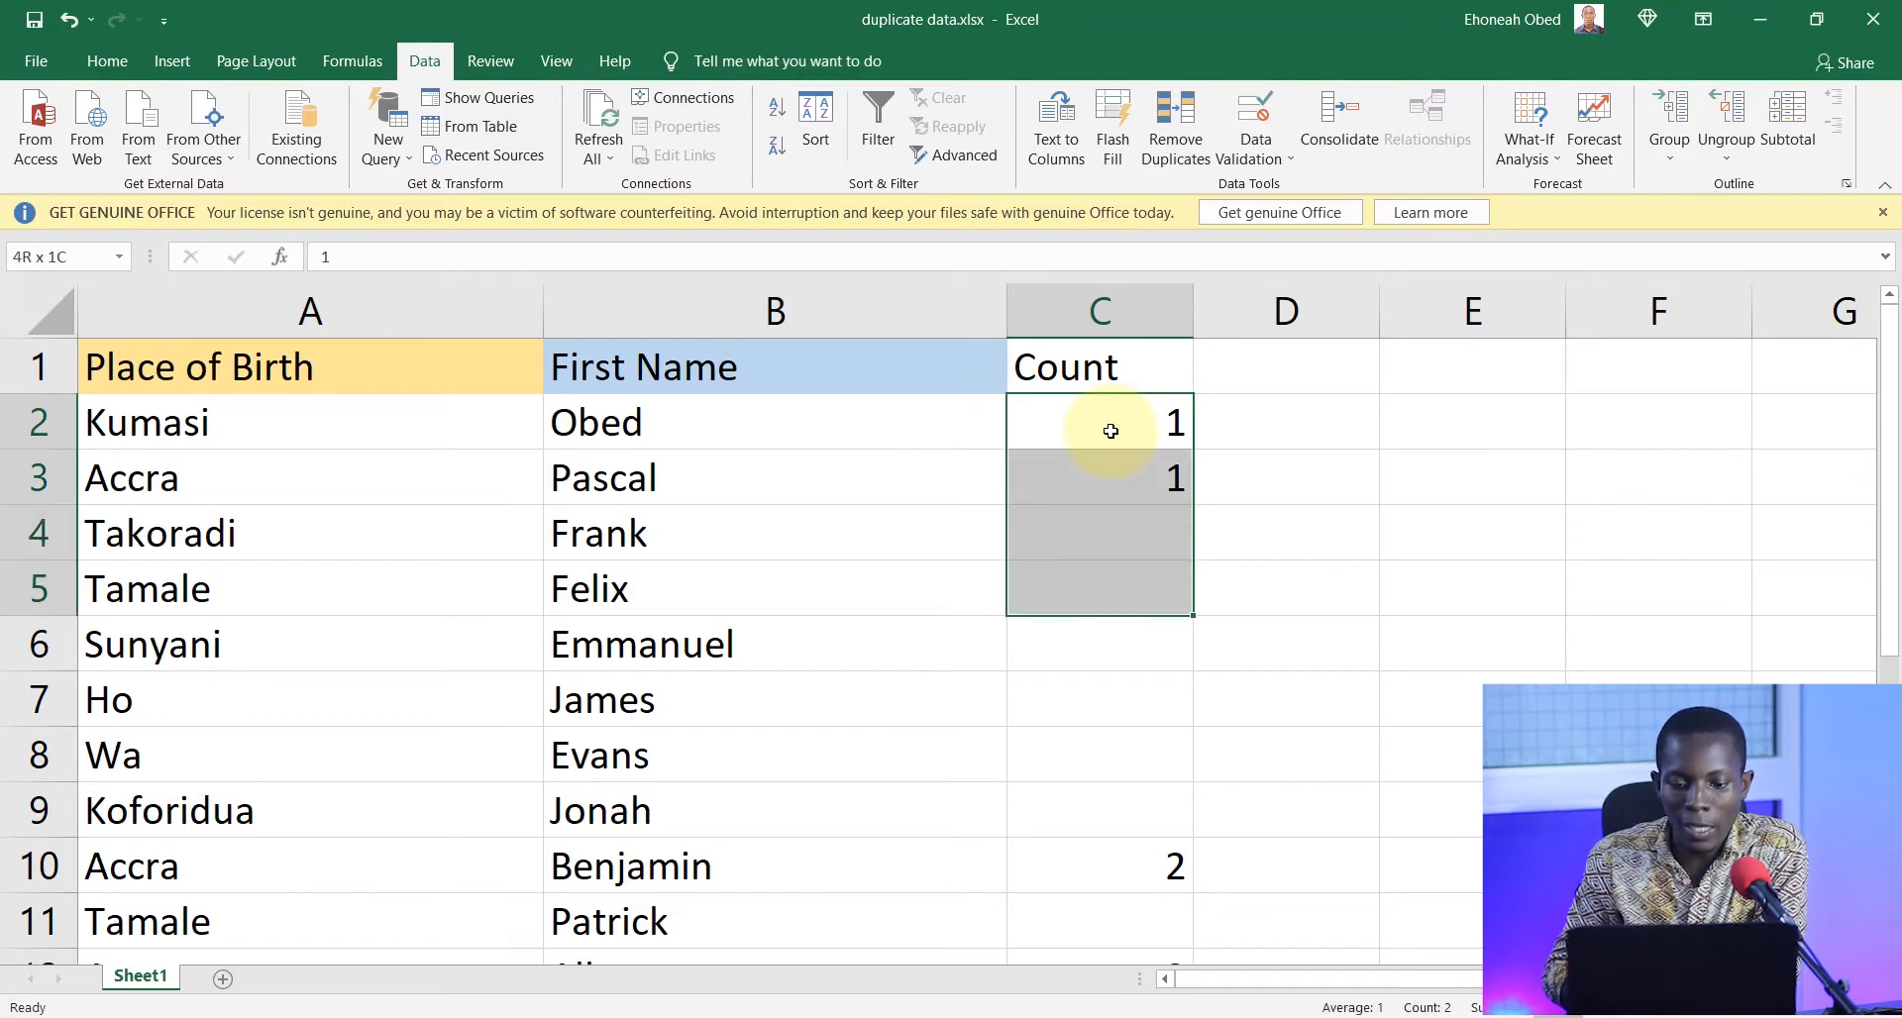
{"action": "key", "text": "shift+Down"}
{"action": "key", "text": "shift+Down"}
{"action": "key", "text": "shift+Down"}
{"action": "key", "text": "shift+Down"}
{"action": "key", "text": "shift+Down"}
{"action": "key", "text": "shift+Down"}
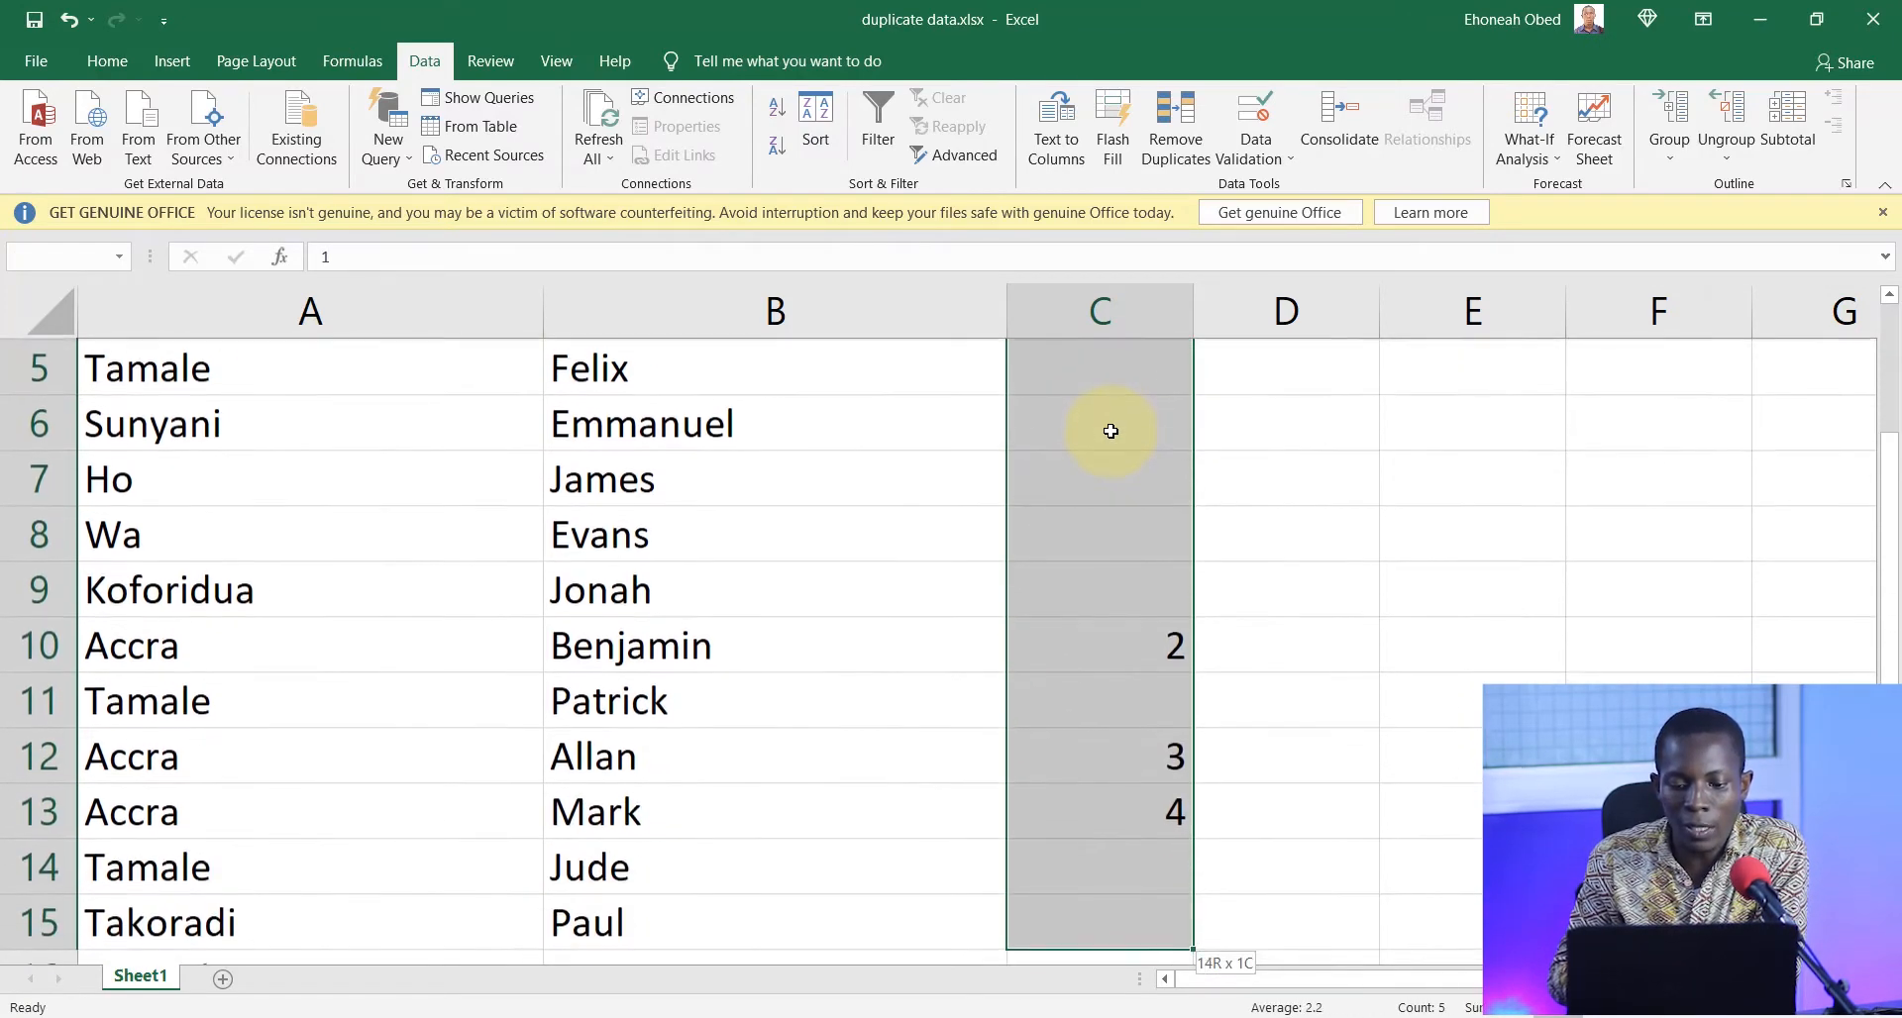
{"action": "key", "text": "shift+Down"}
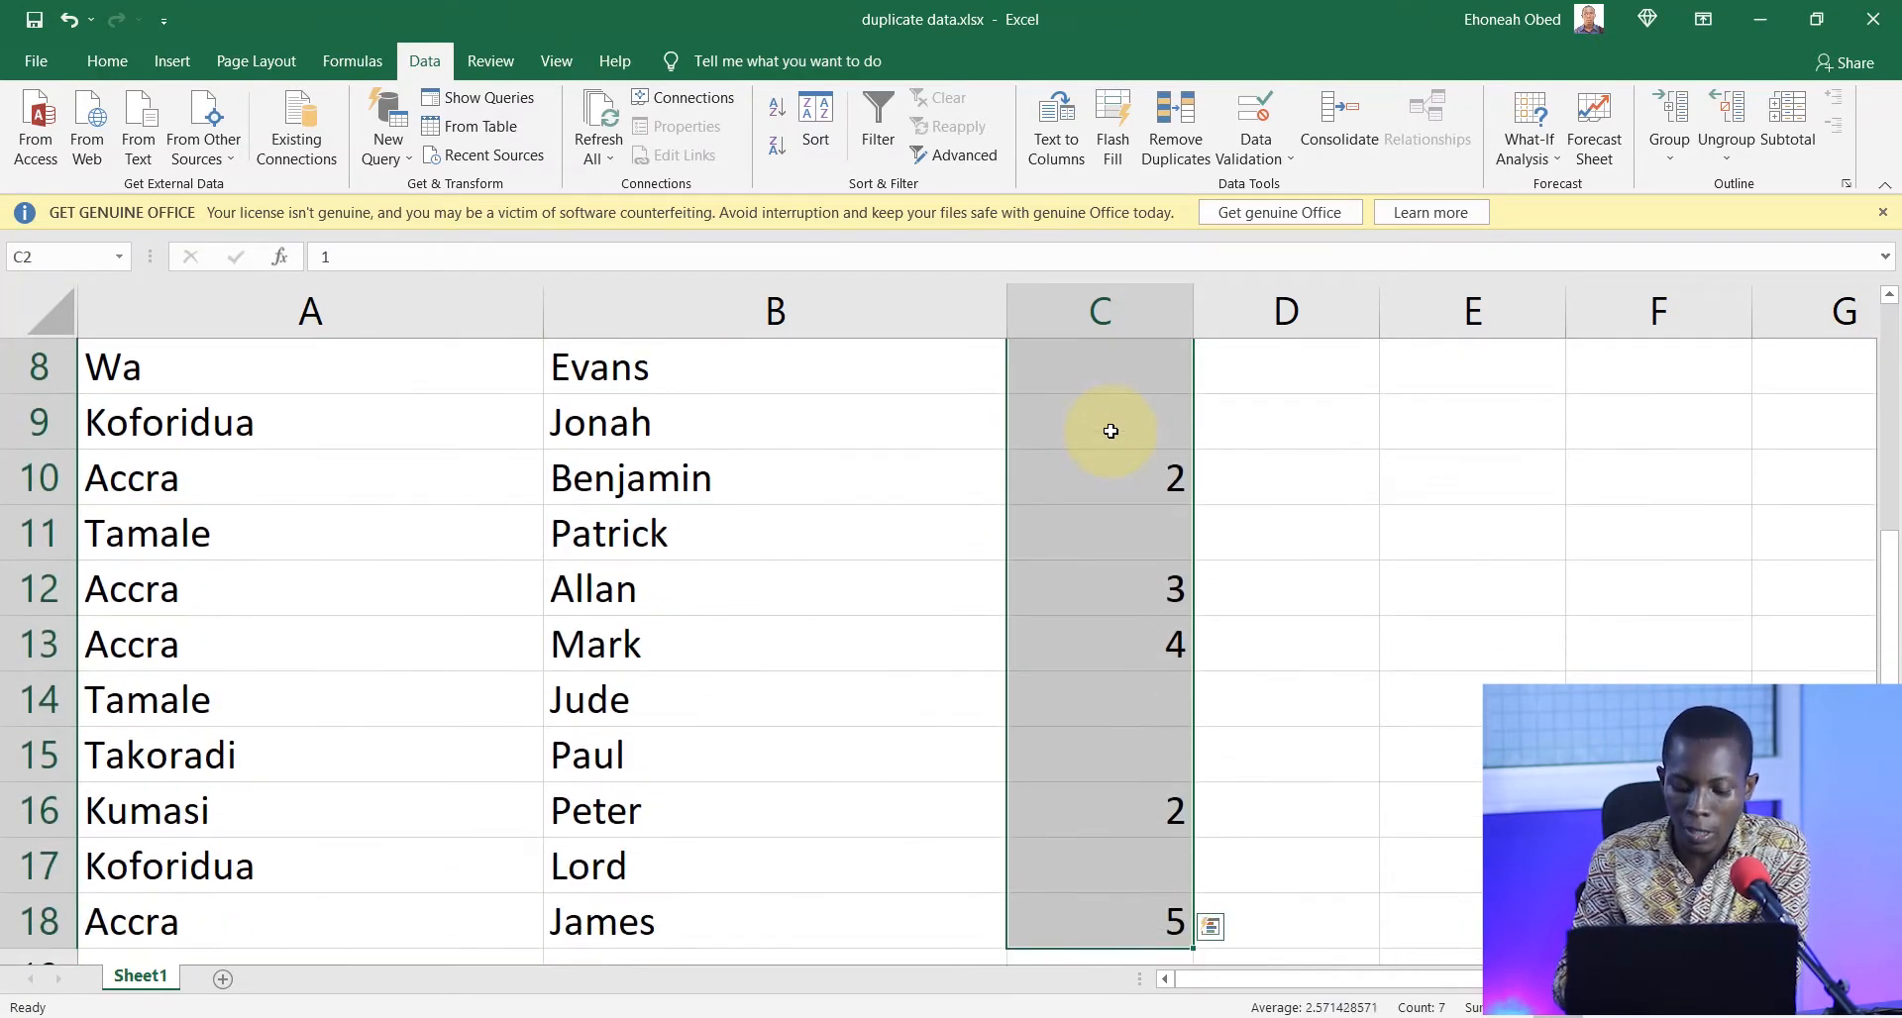
{"action": "key", "text": "BackSpace"}
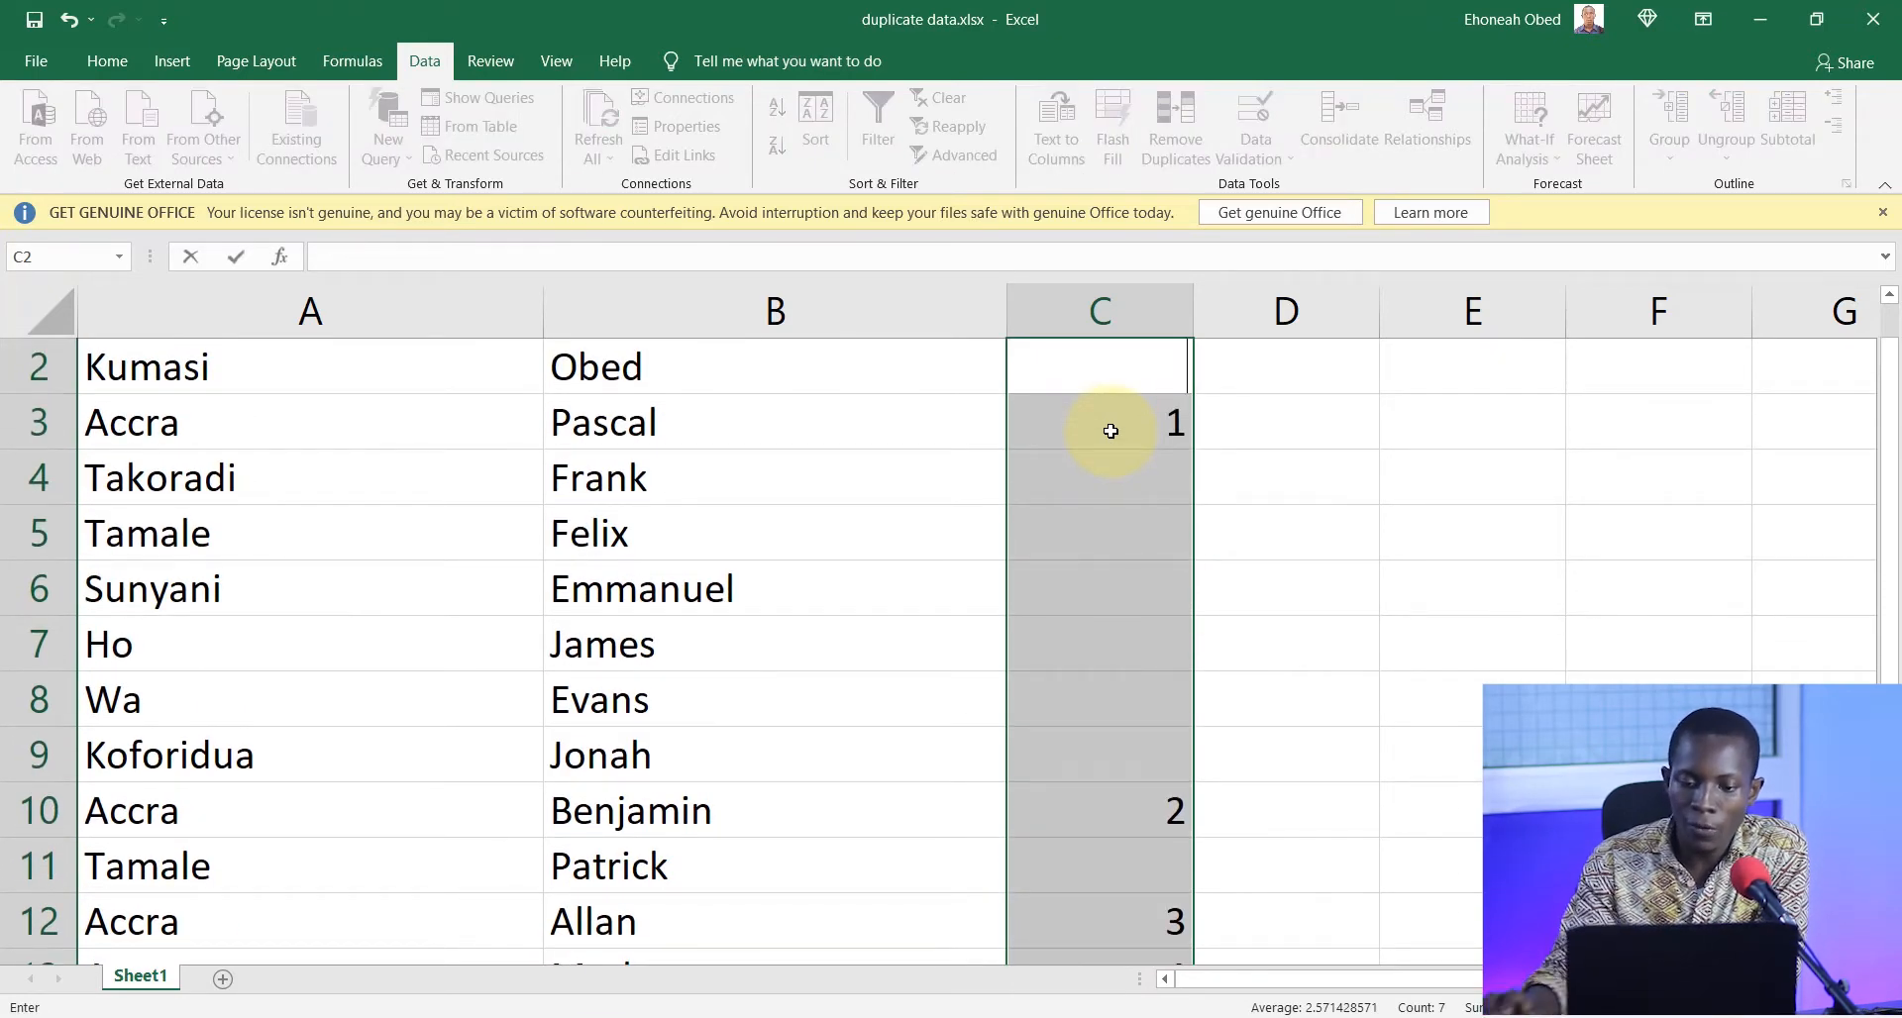
{"action": "left_click", "coordinate": [968, 403]}
{"action": "scroll", "coordinate": [1112, 429], "scroll_direction": "up", "scroll_amount": 1}
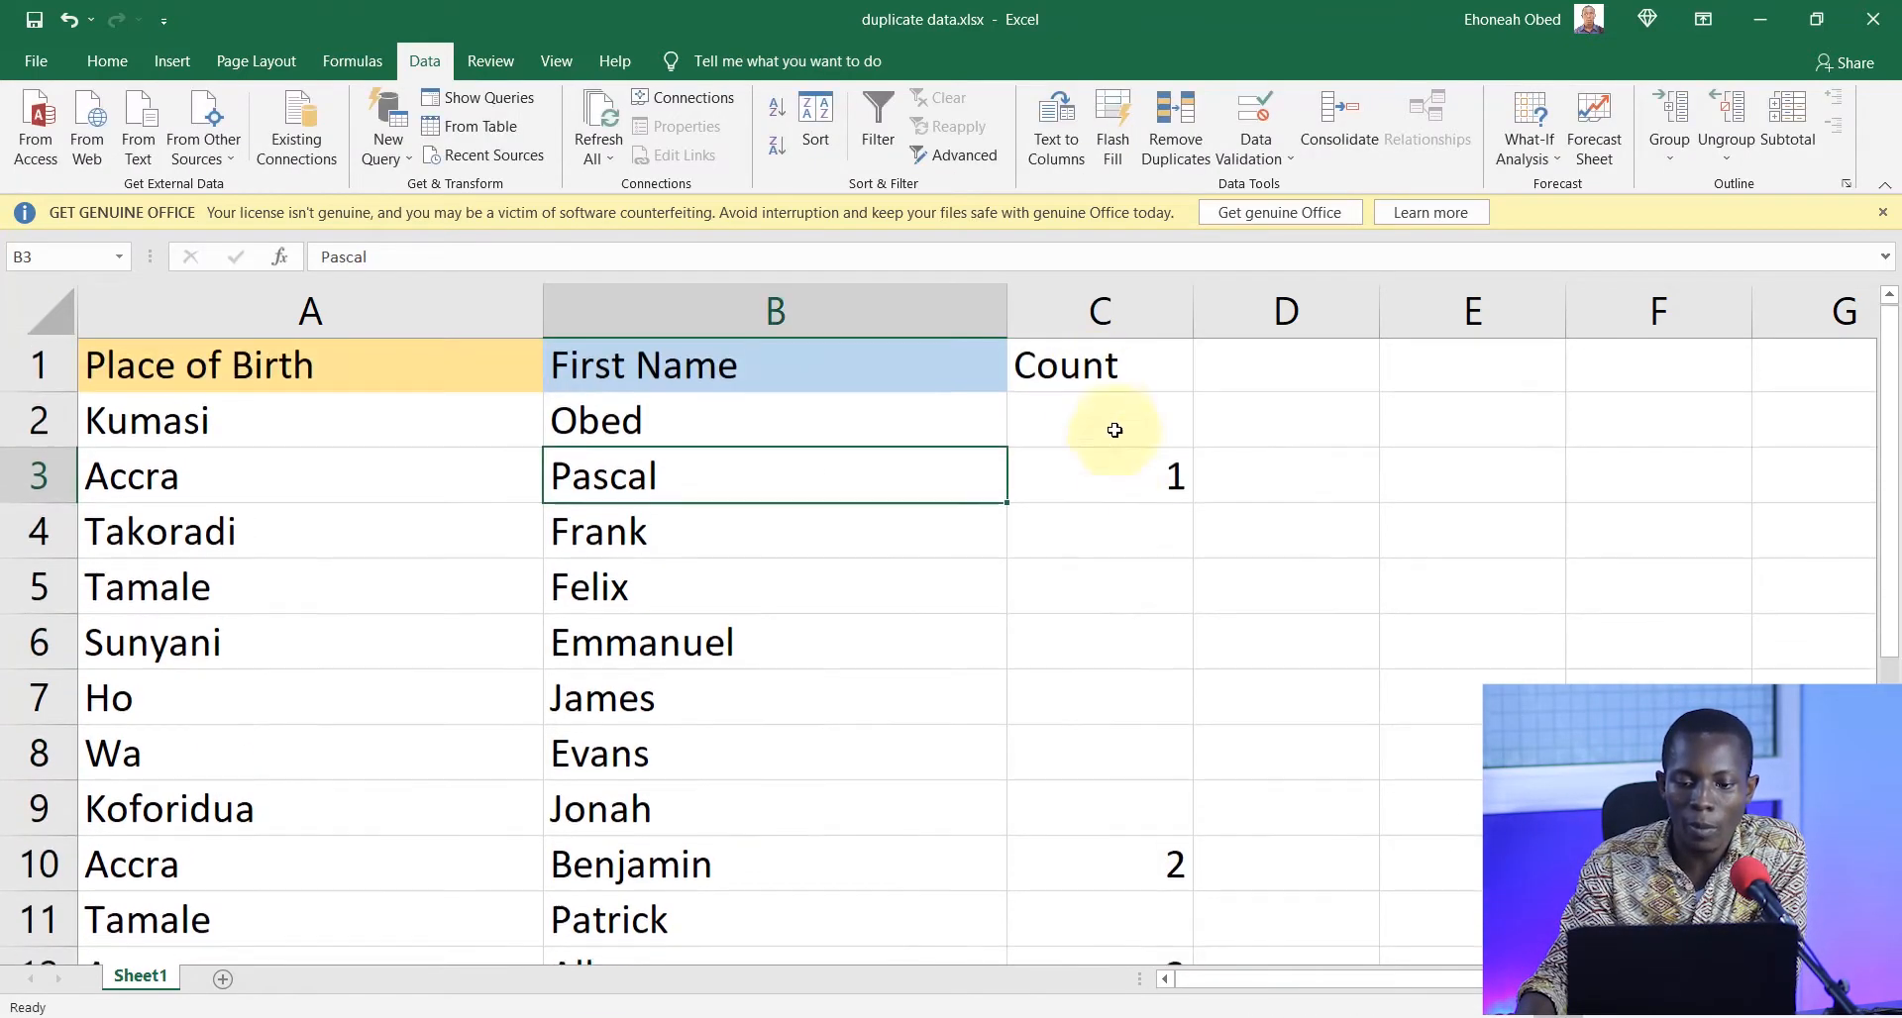
- Clear all manually entered numbers below the Count header, from C2 down to C20
{"action": "left_click", "coordinate": [1116, 416]}
{"action": "key", "text": "shift+Down"}
{"action": "key", "text": "shift+Down"}
{"action": "key", "text": "shift+Down"}
{"action": "key", "text": "shift+Down"}
{"action": "key", "text": "shift+Down"}
{"action": "key", "text": "shift+Down"}
{"action": "key", "text": "shift+Down"}
{"action": "key", "text": "shift+Down"}
{"action": "key", "text": "shift+Down"}
{"action": "key", "text": "shift+Down"}
{"action": "key", "text": "shift+Down"}
{"action": "key", "text": "shift+Down"}
{"action": "key", "text": "shift+Down"}
{"action": "key", "text": "shift+Down"}
{"action": "key", "text": "shift+Down"}
{"action": "key", "text": "shift+Down"}
{"action": "key", "text": "shift+Down"}
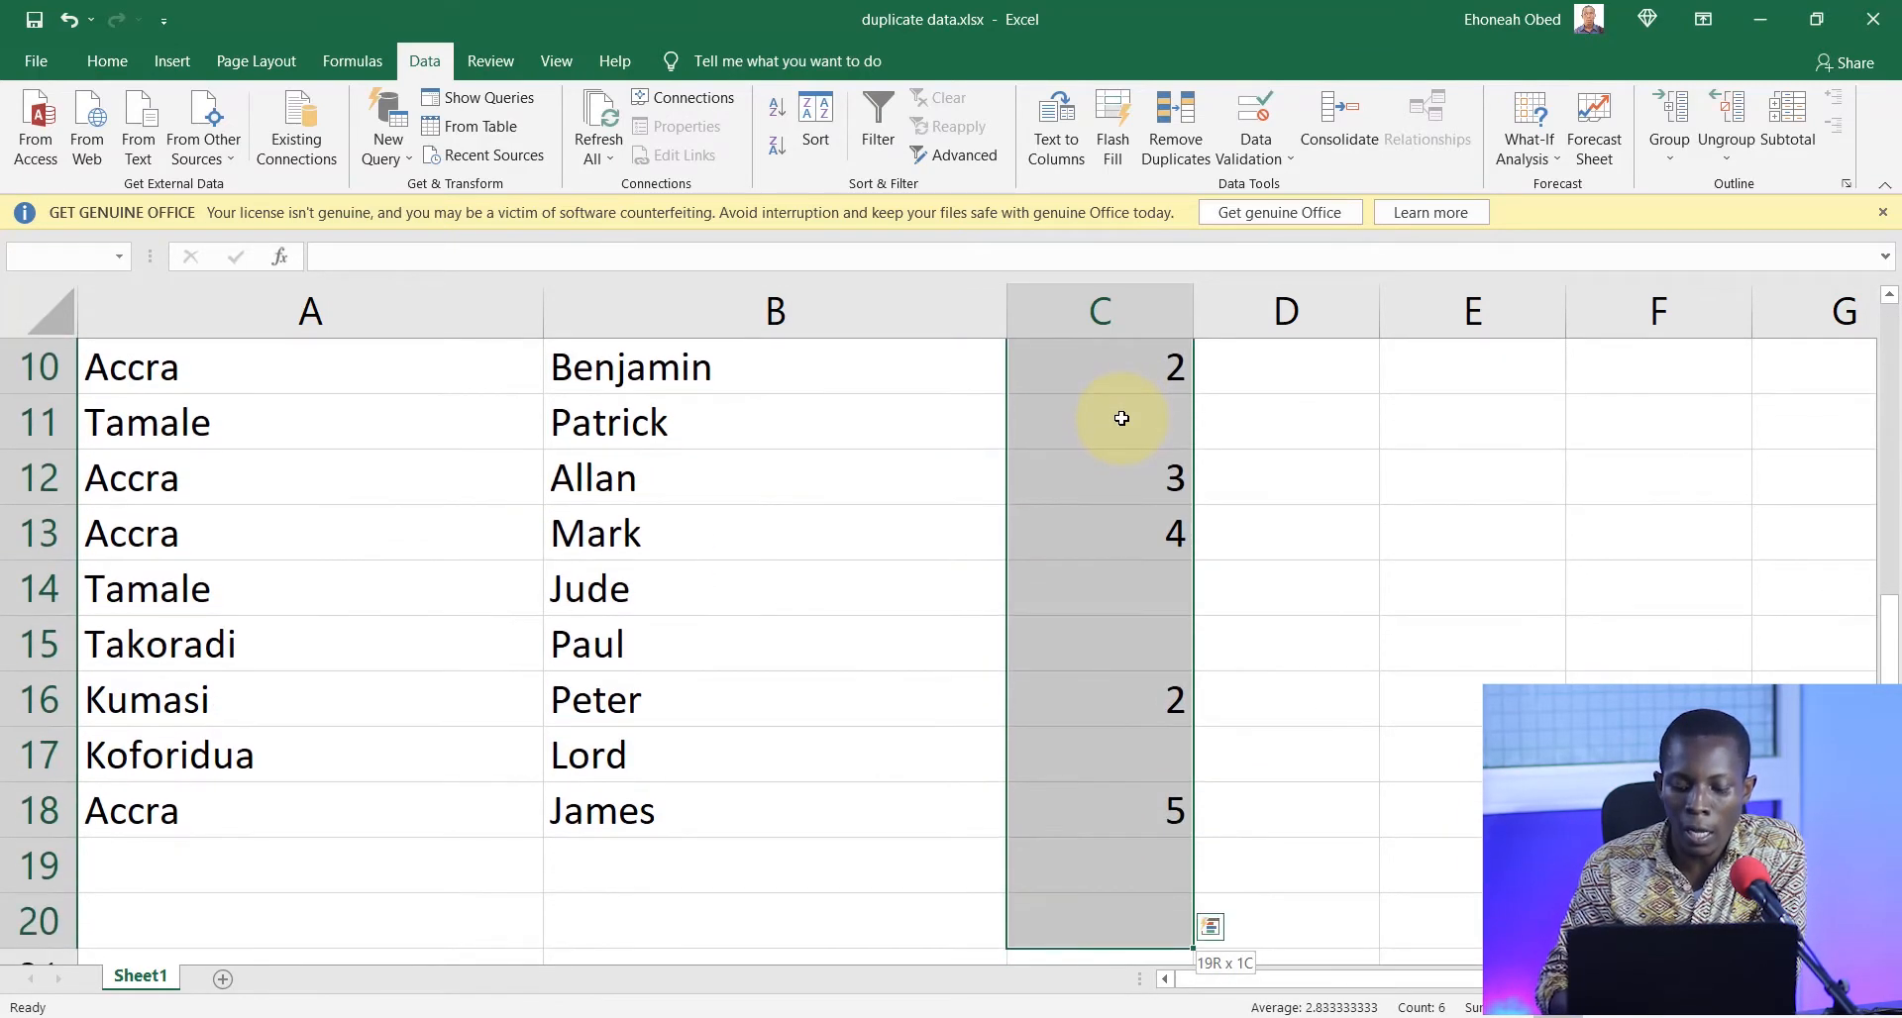
{"action": "key", "text": "Delete"}
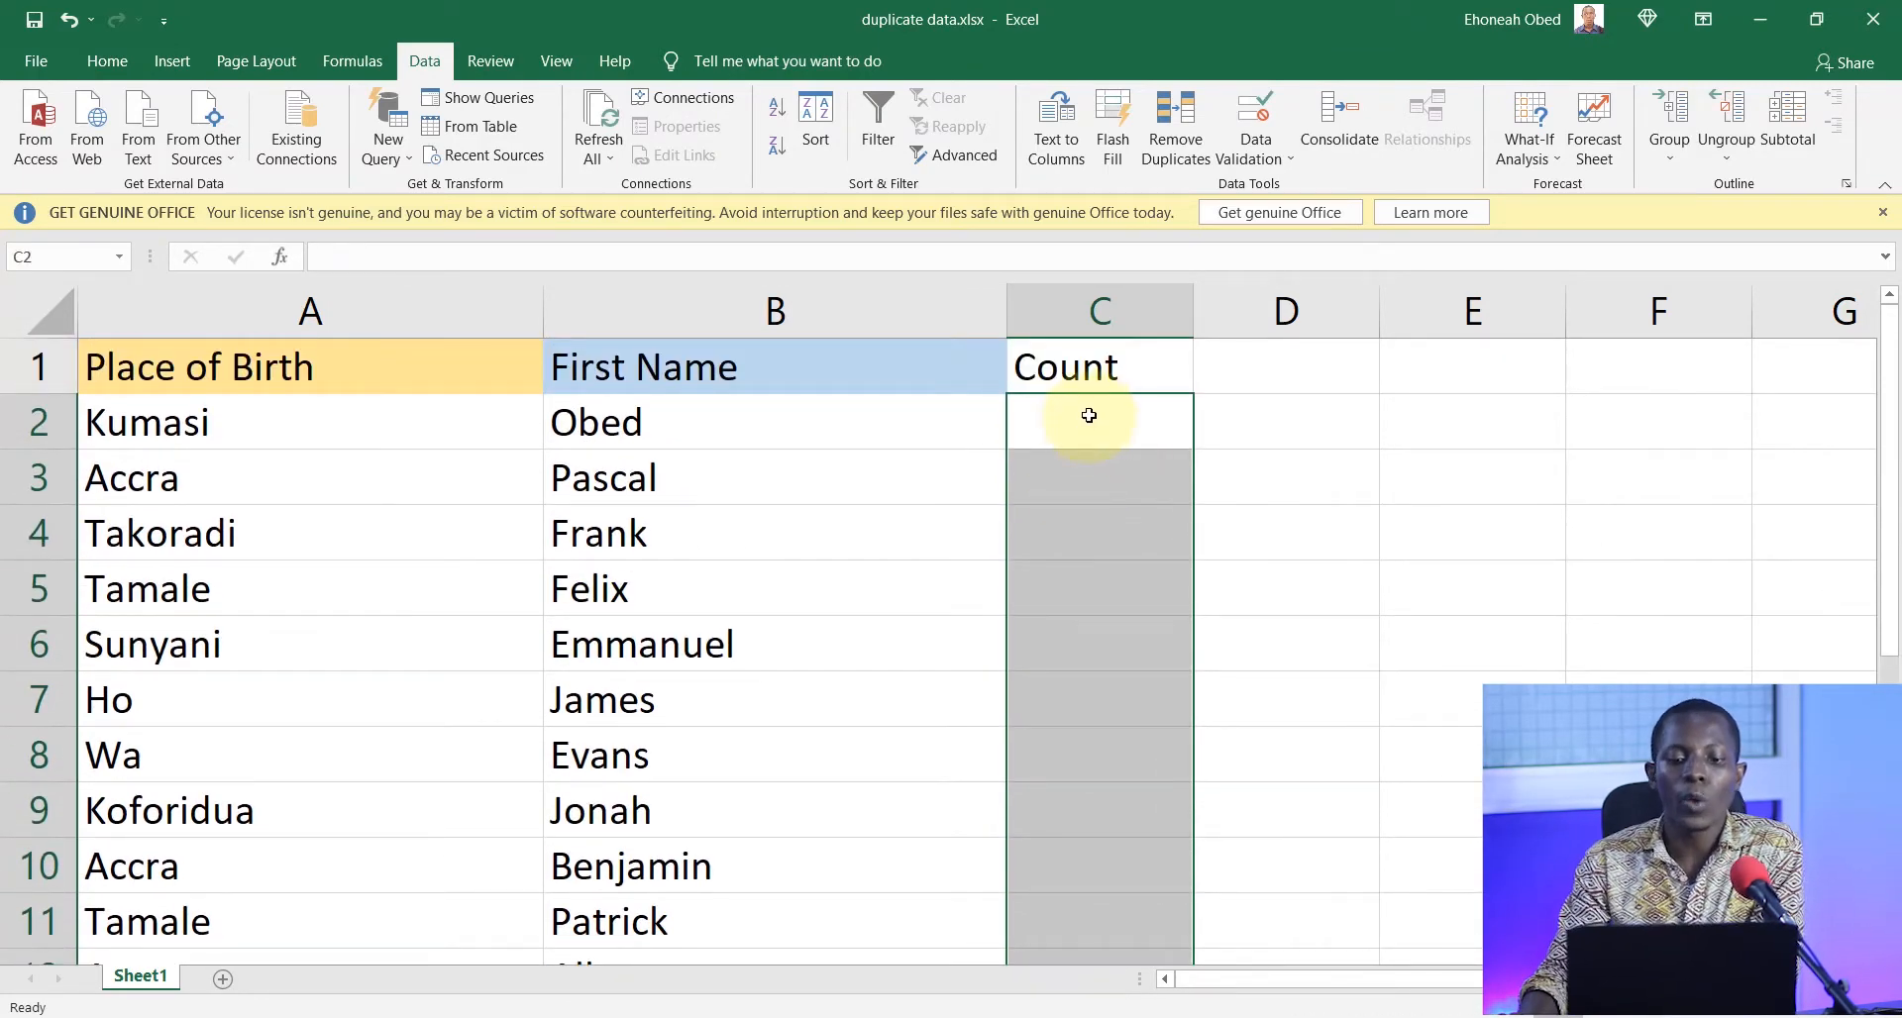
- Start a COUNTIF formula in C2, the first cell below the Count header
{"action": "left_click", "coordinate": [1090, 415]}
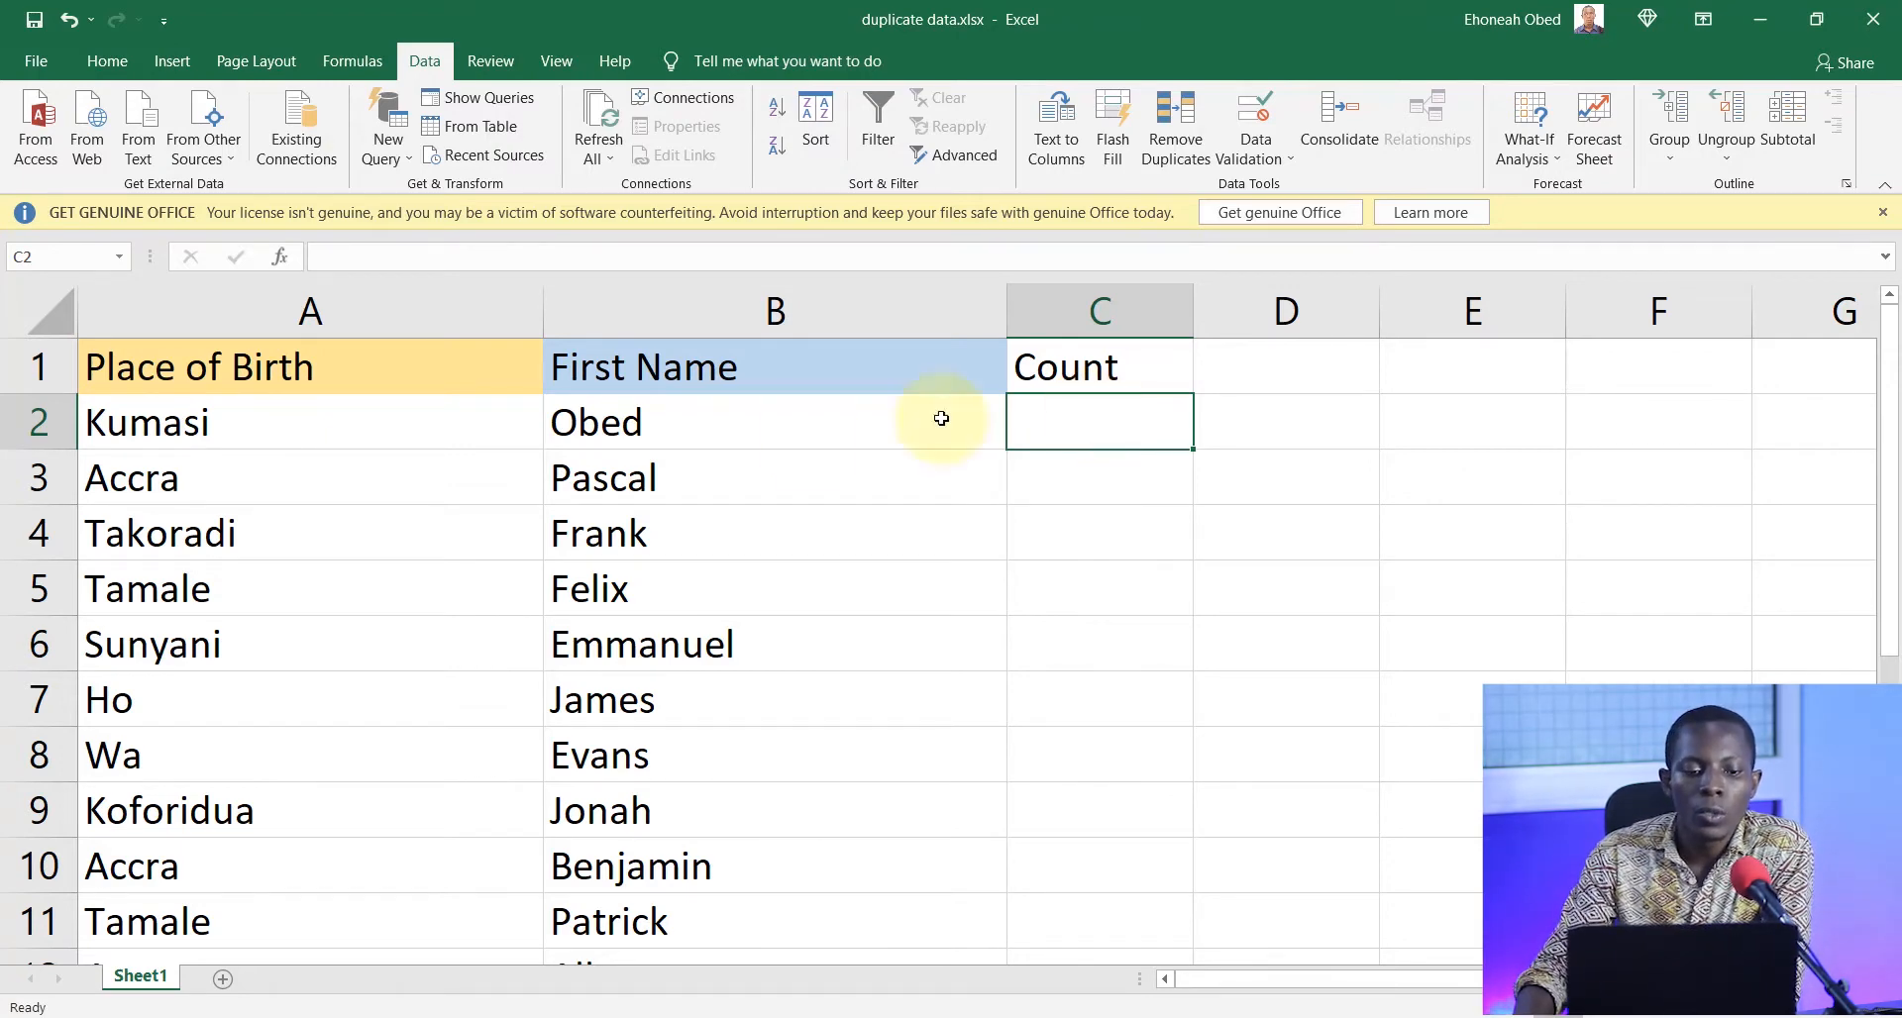
{"action": "left_click", "coordinate": [485, 257]}
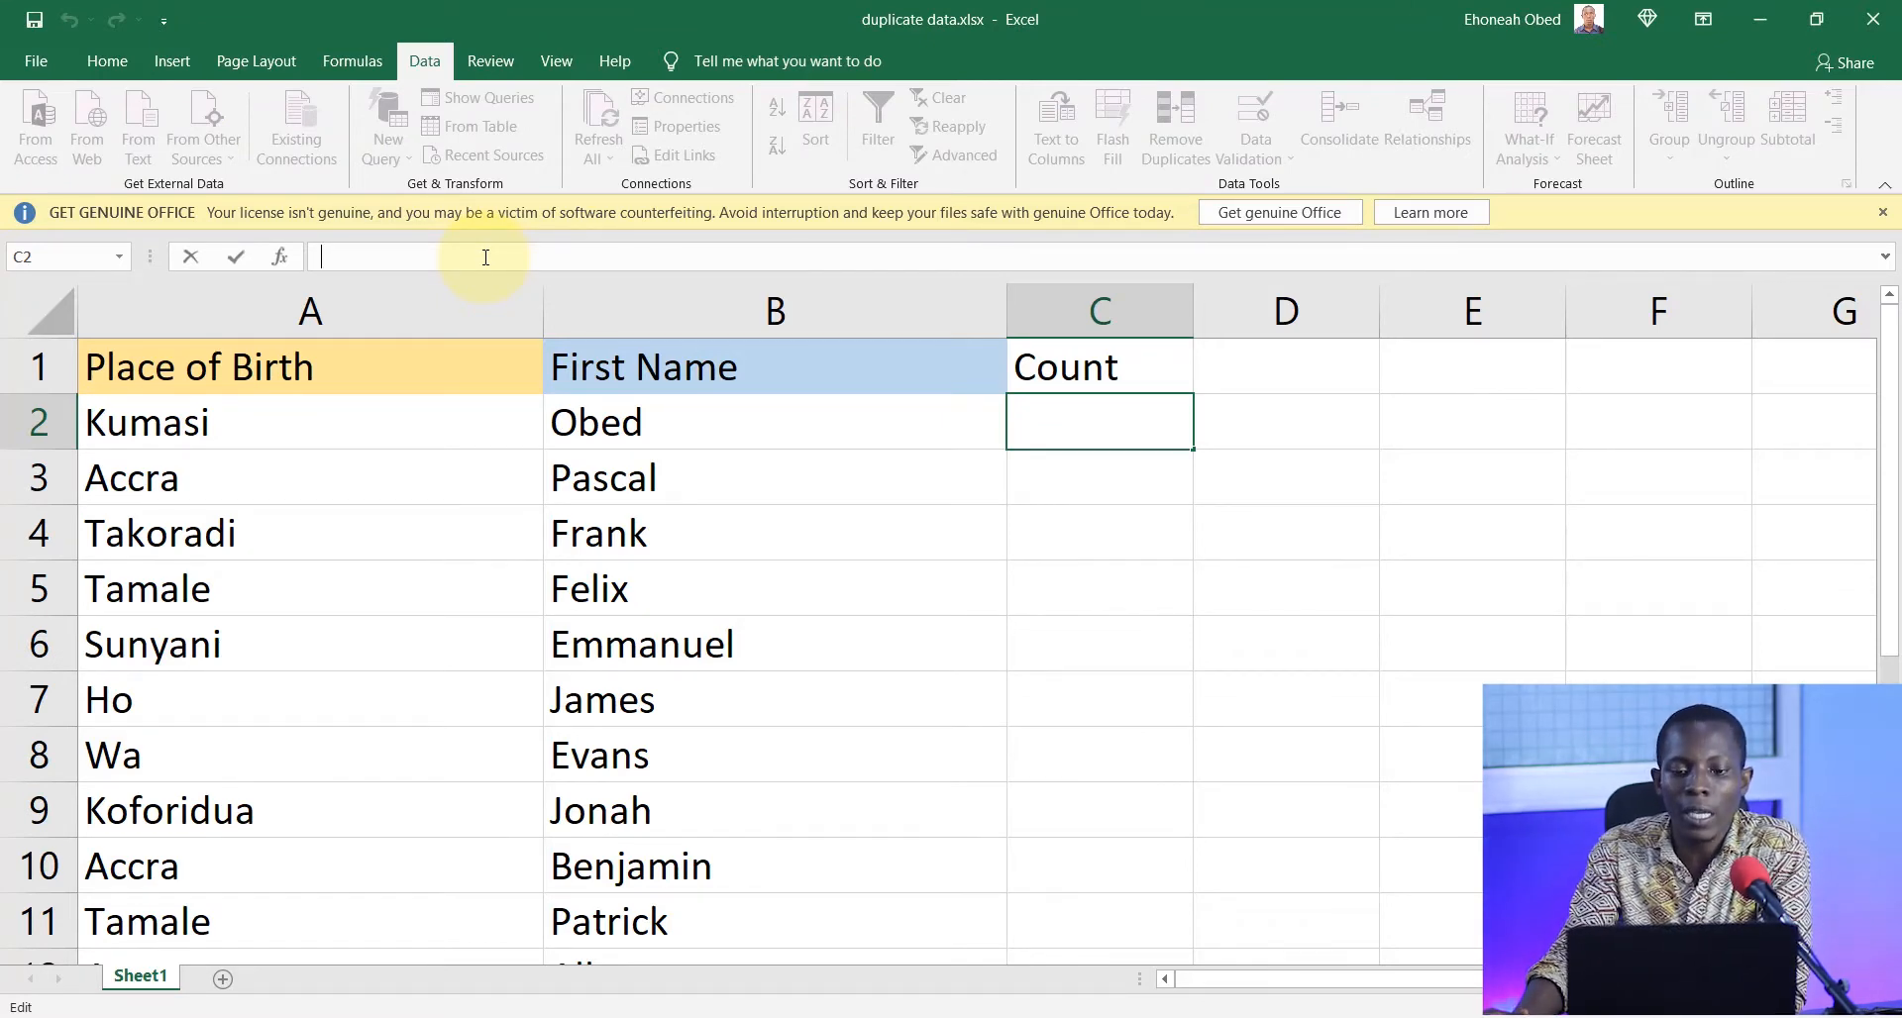
{"action": "double_click", "coordinate": [1153, 424]}
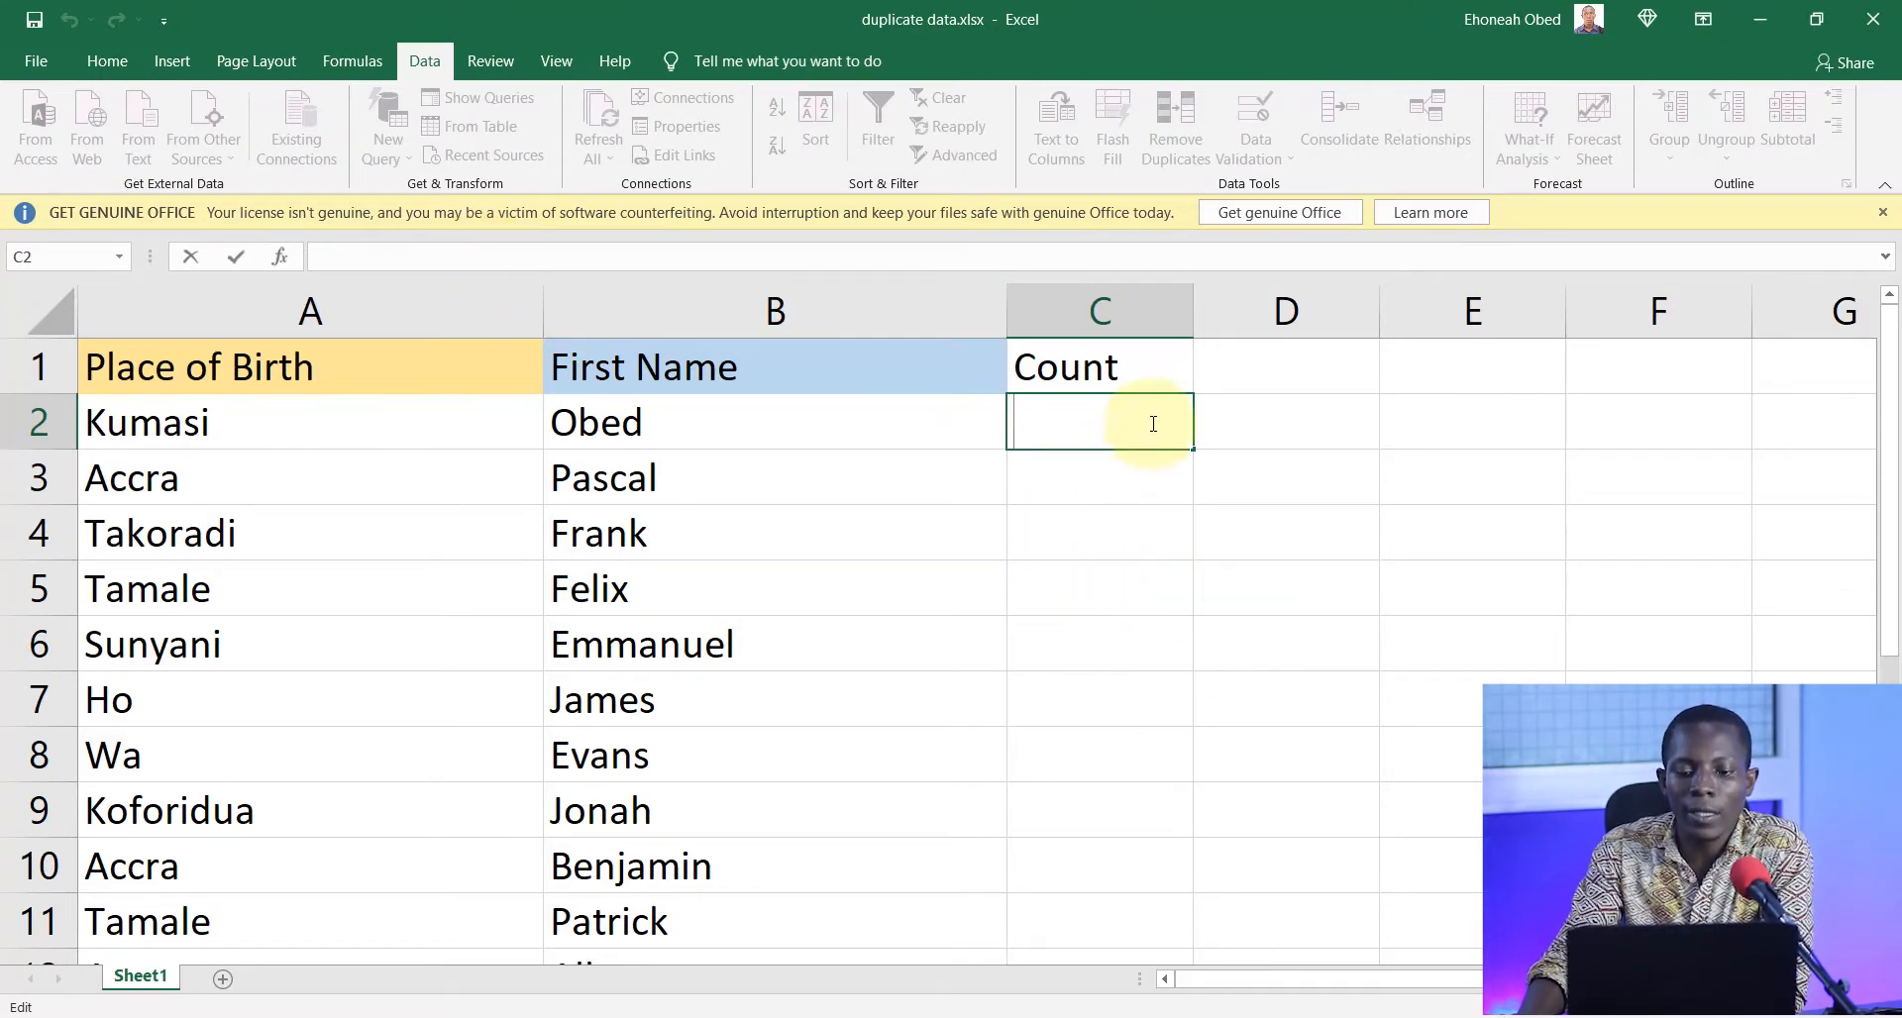
{"action": "left_click", "coordinate": [1146, 476]}
{"action": "left_click", "coordinate": [1138, 429]}
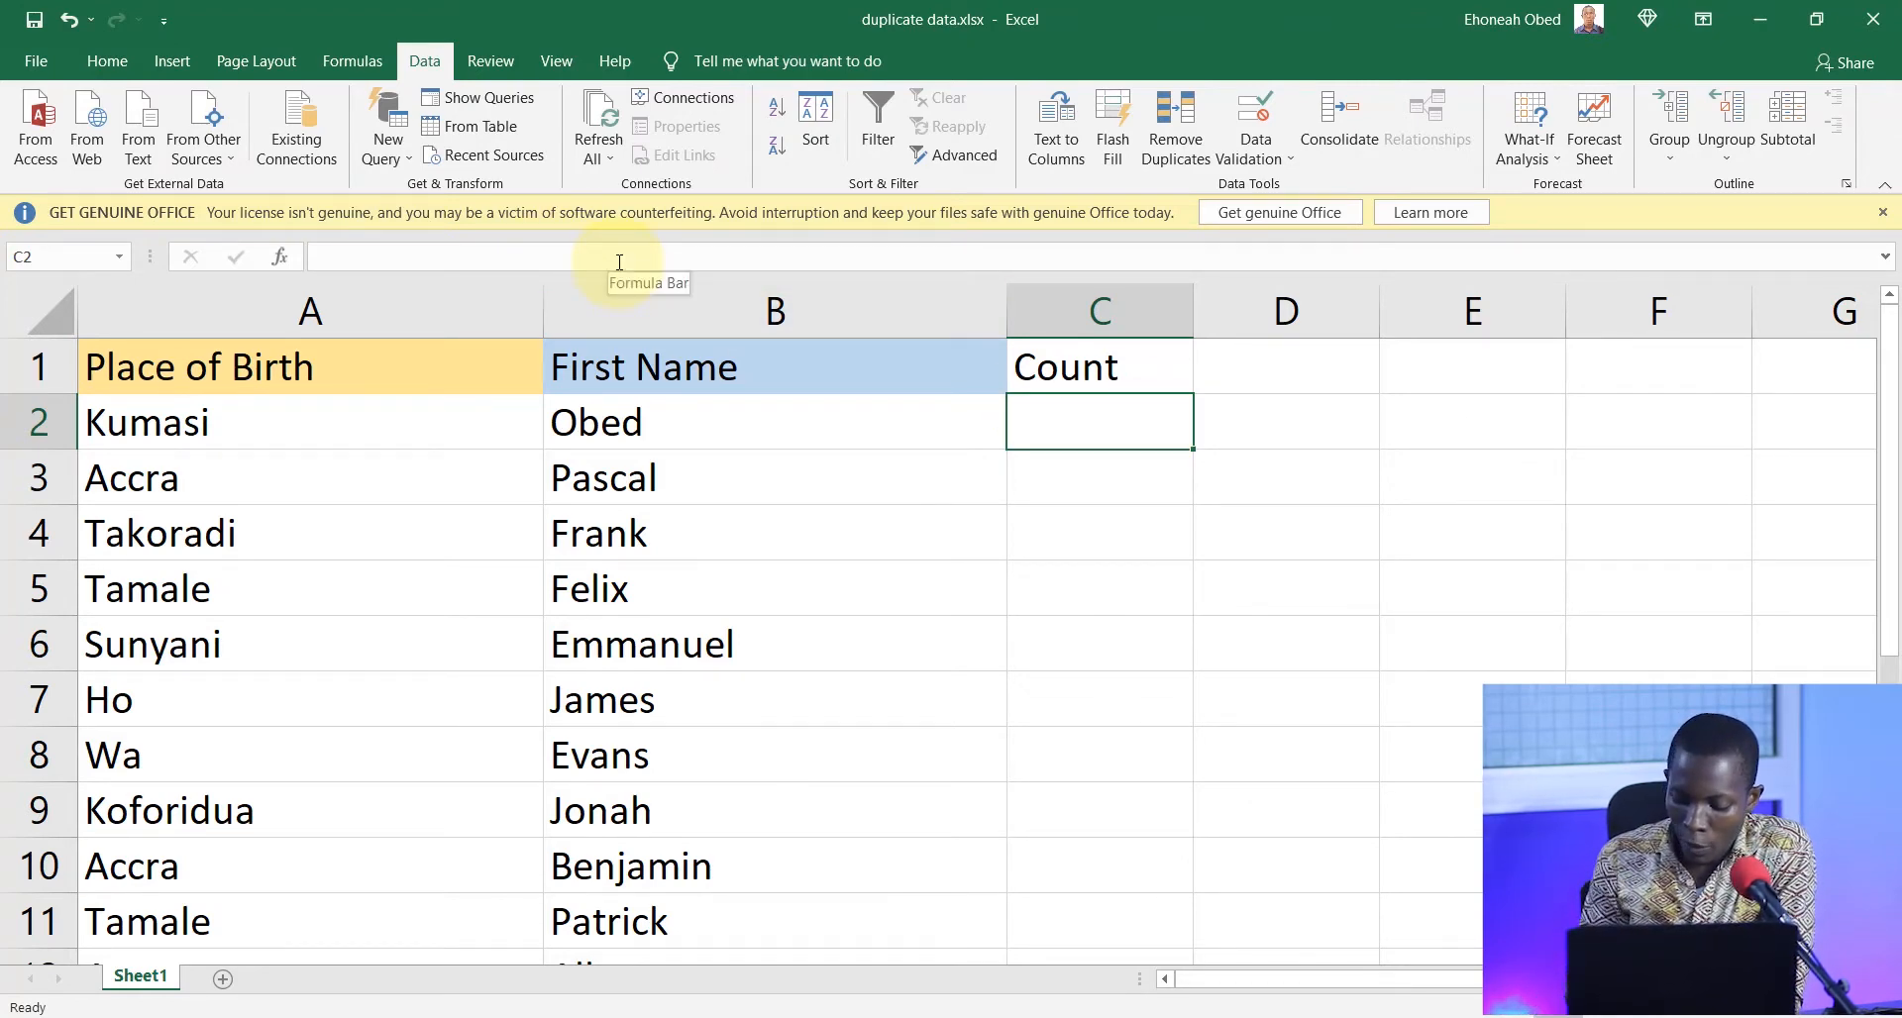
{"action": "type", "text": "="}
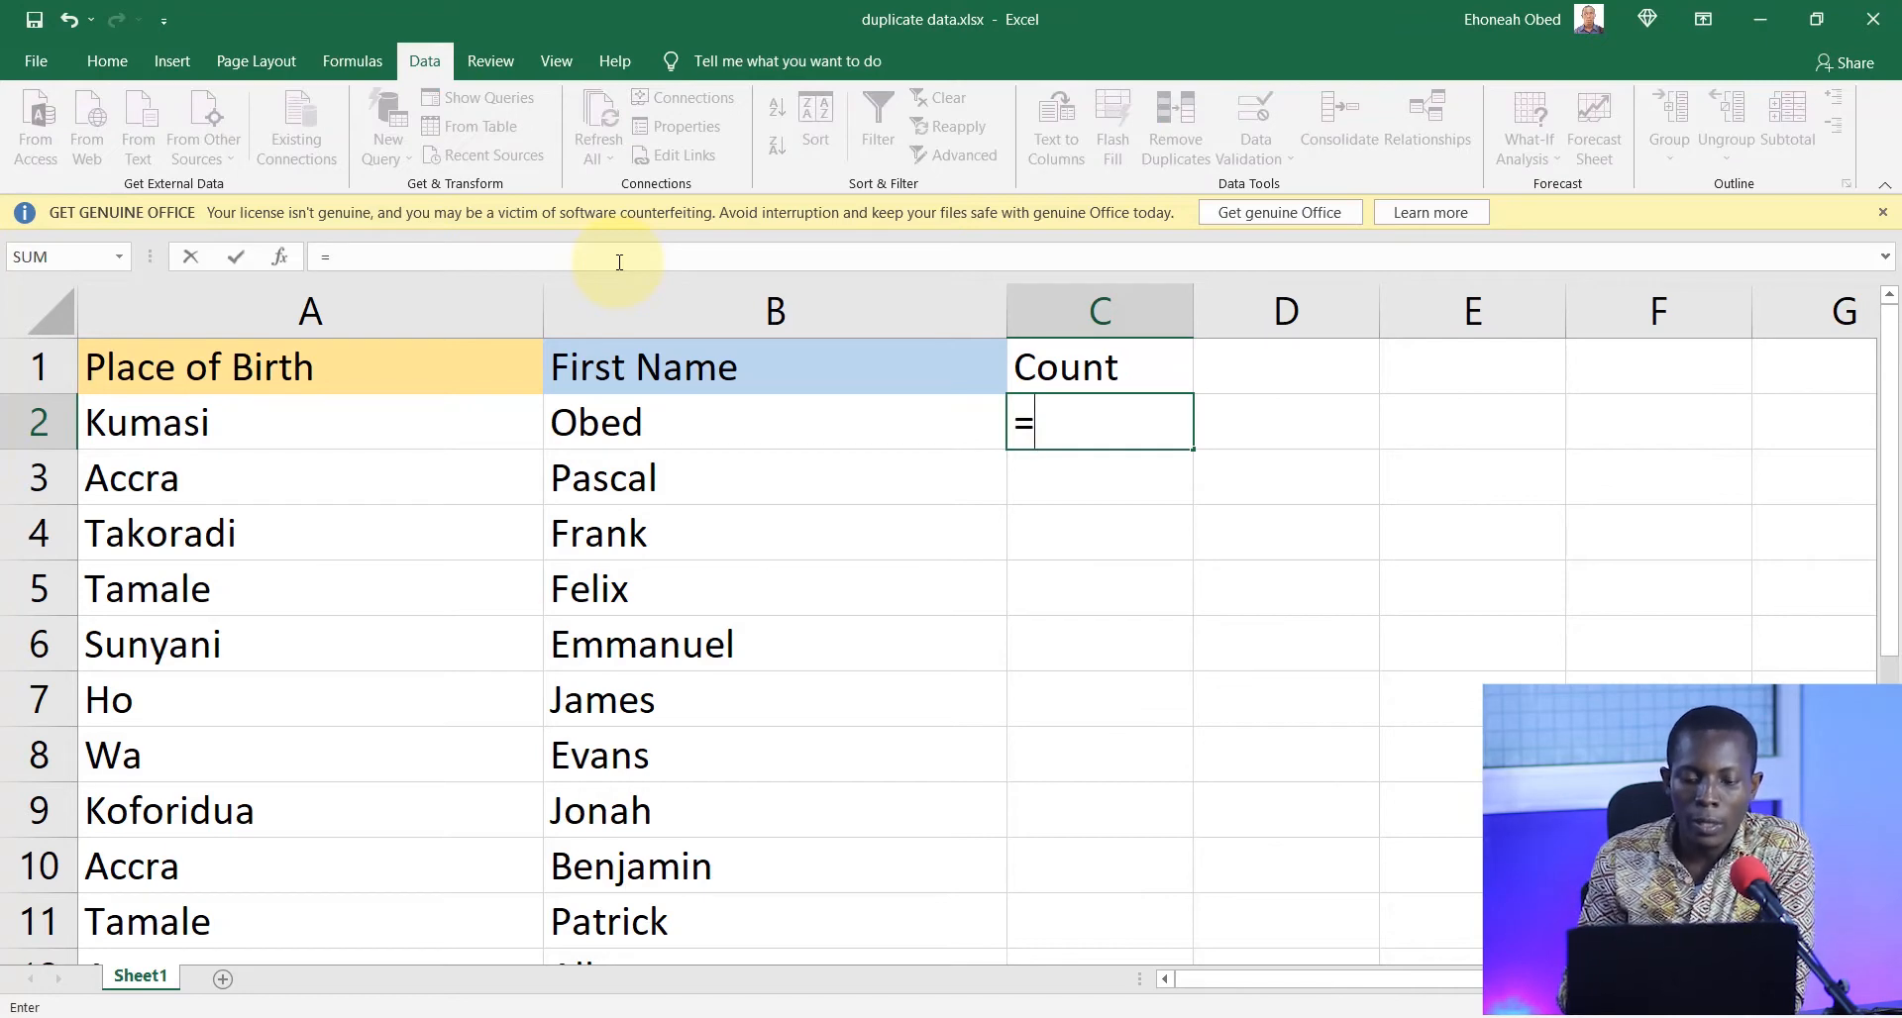
{"action": "type", "text": "count"}
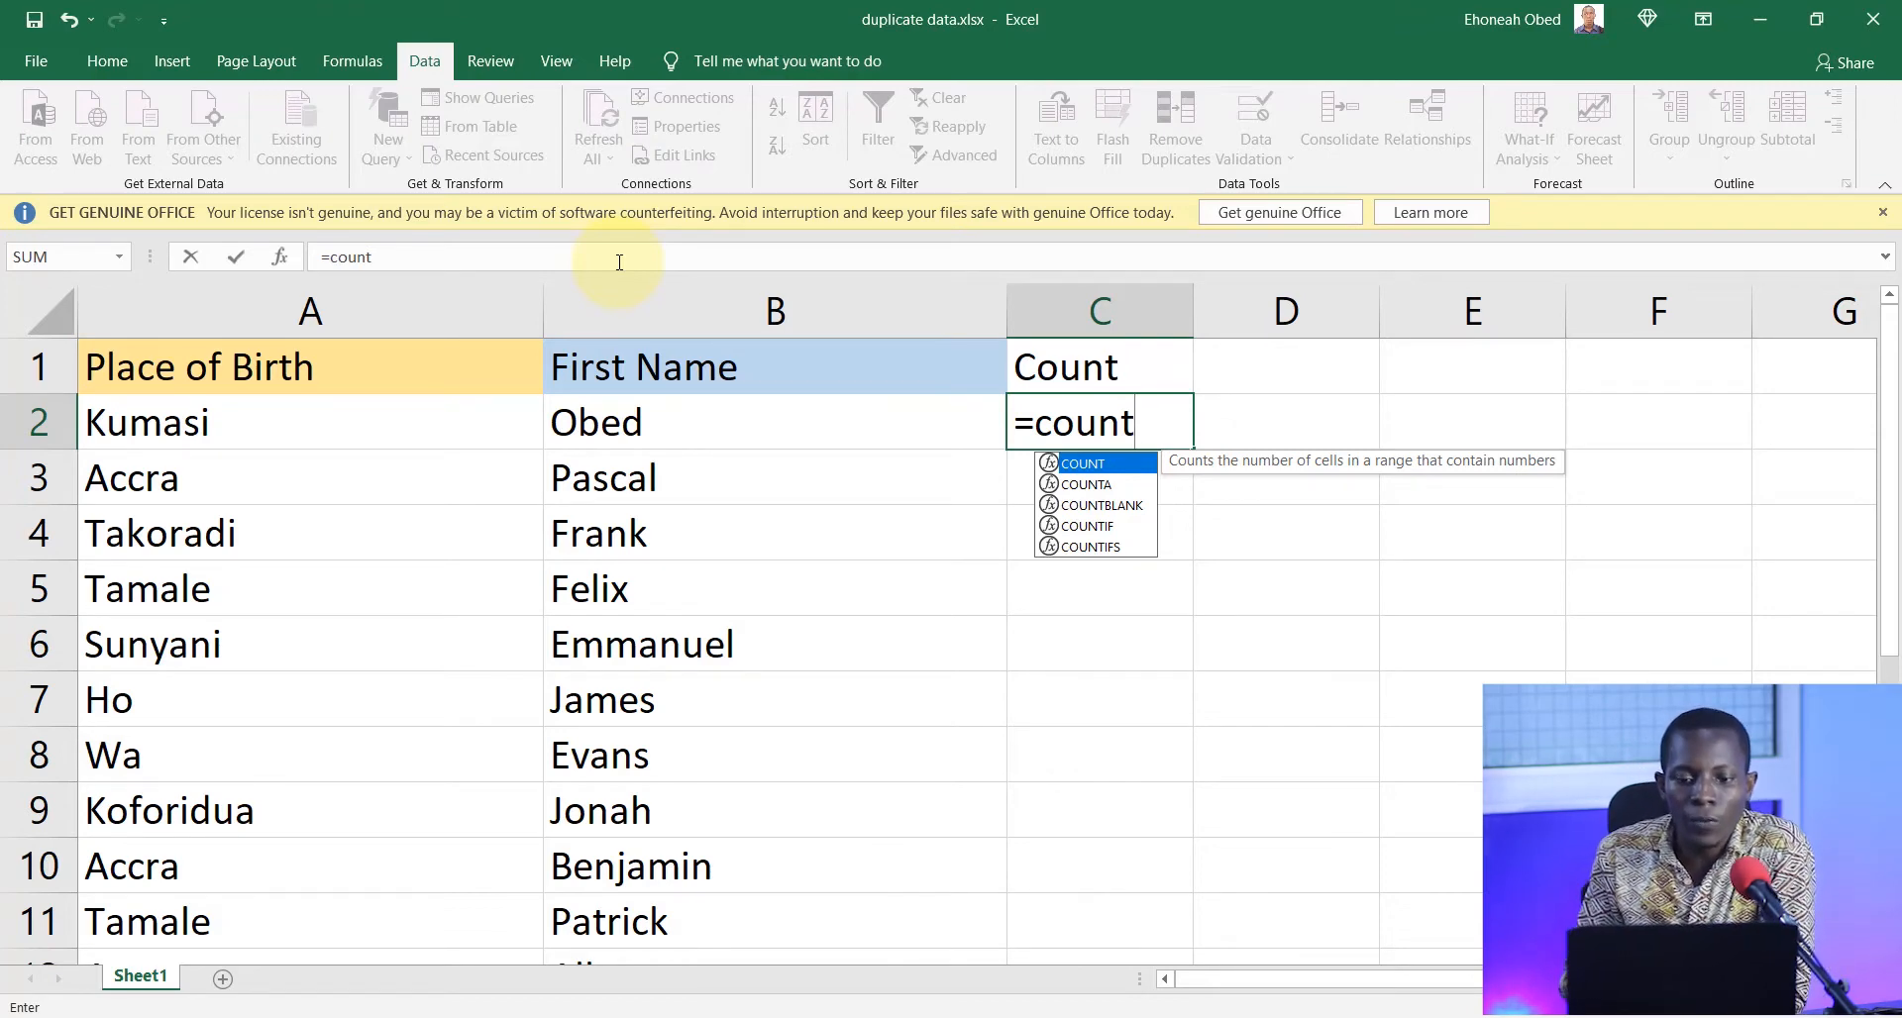
{"action": "type", "text": "if"}
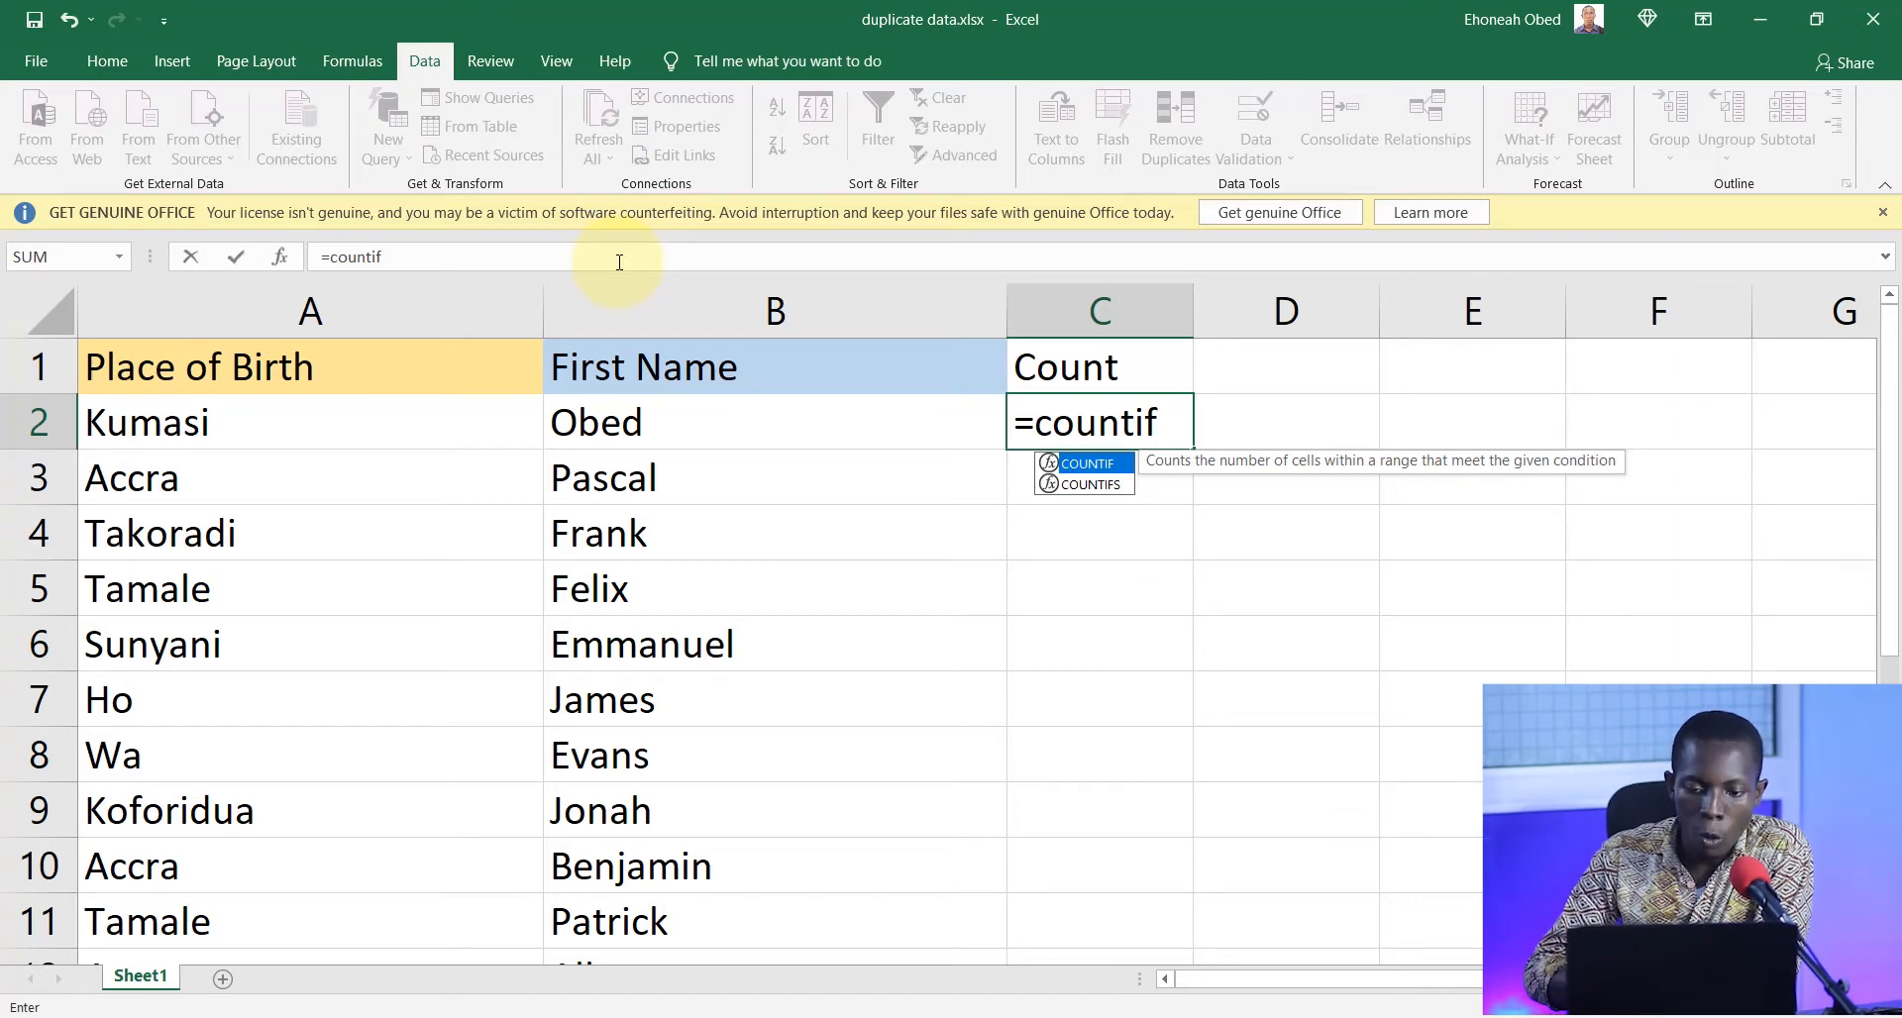
{"action": "type", "text": "("}
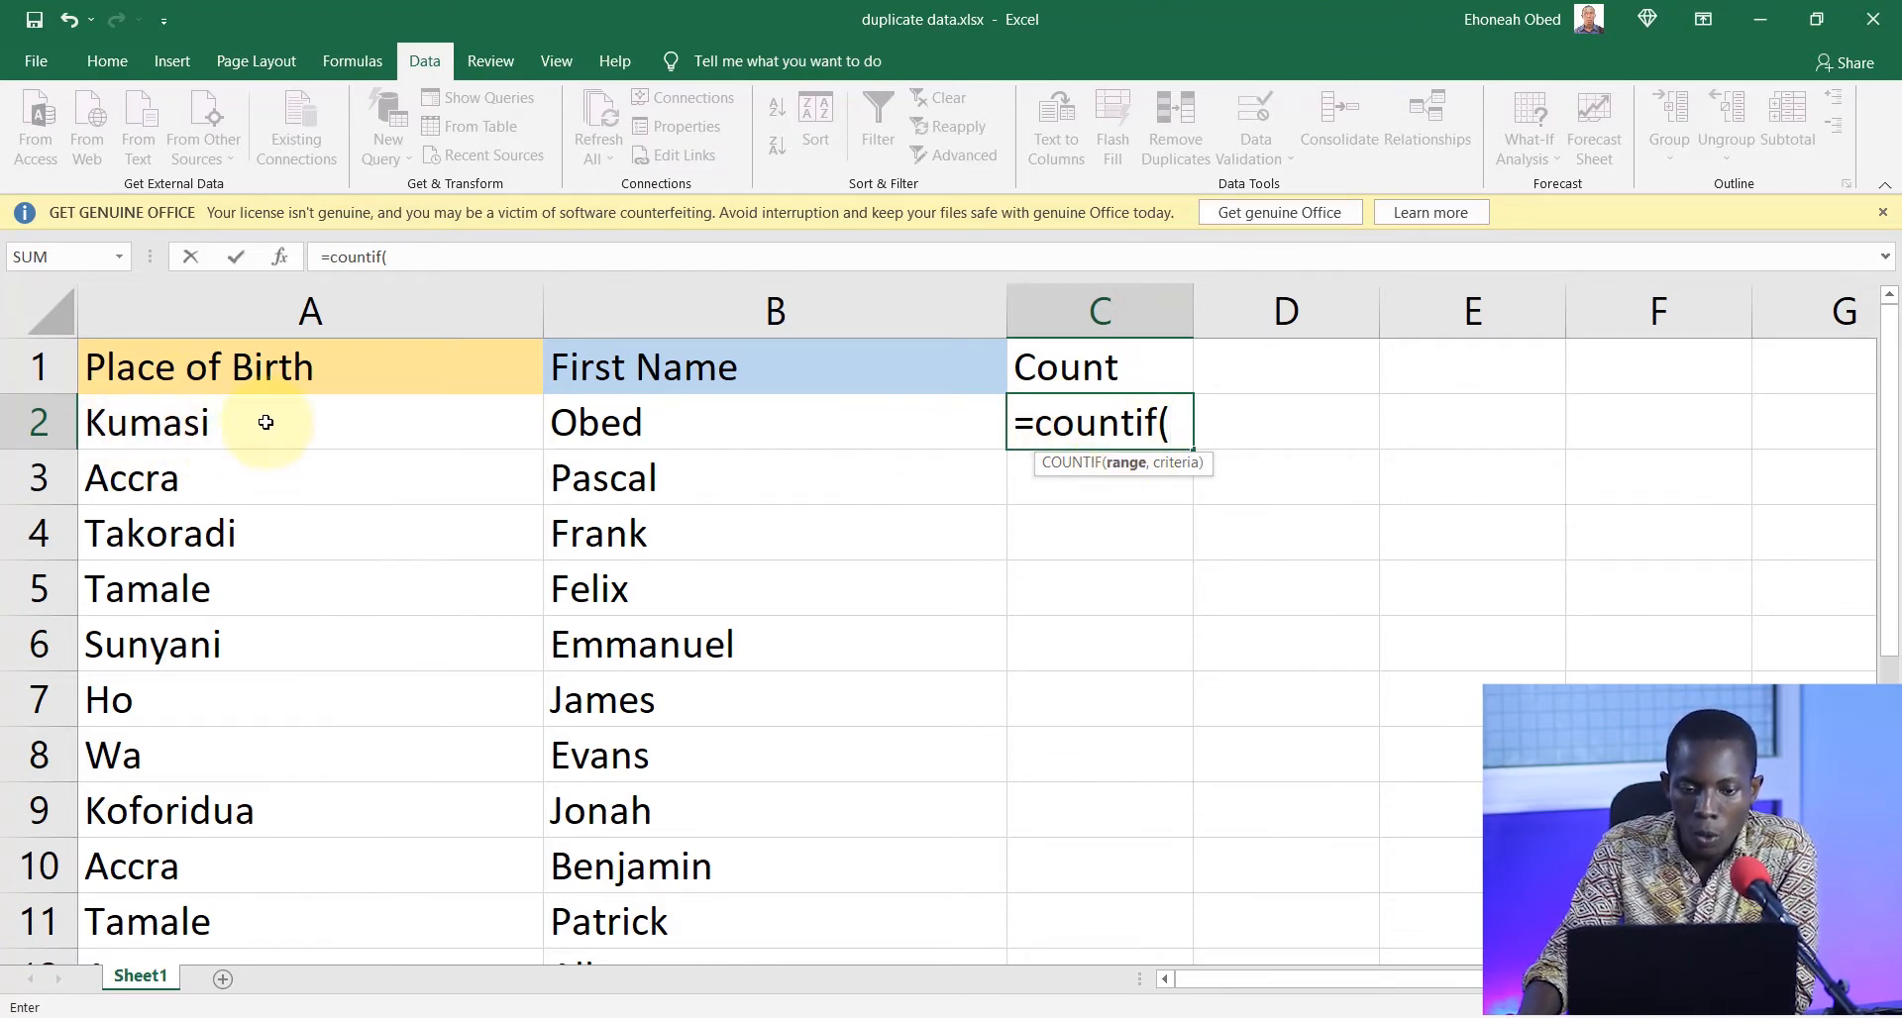
- Enter the expanding range $A$2:$A2 as the COUNTIF range, leaving the row of its second reference relative
{"action": "left_click", "coordinate": [464, 255]}
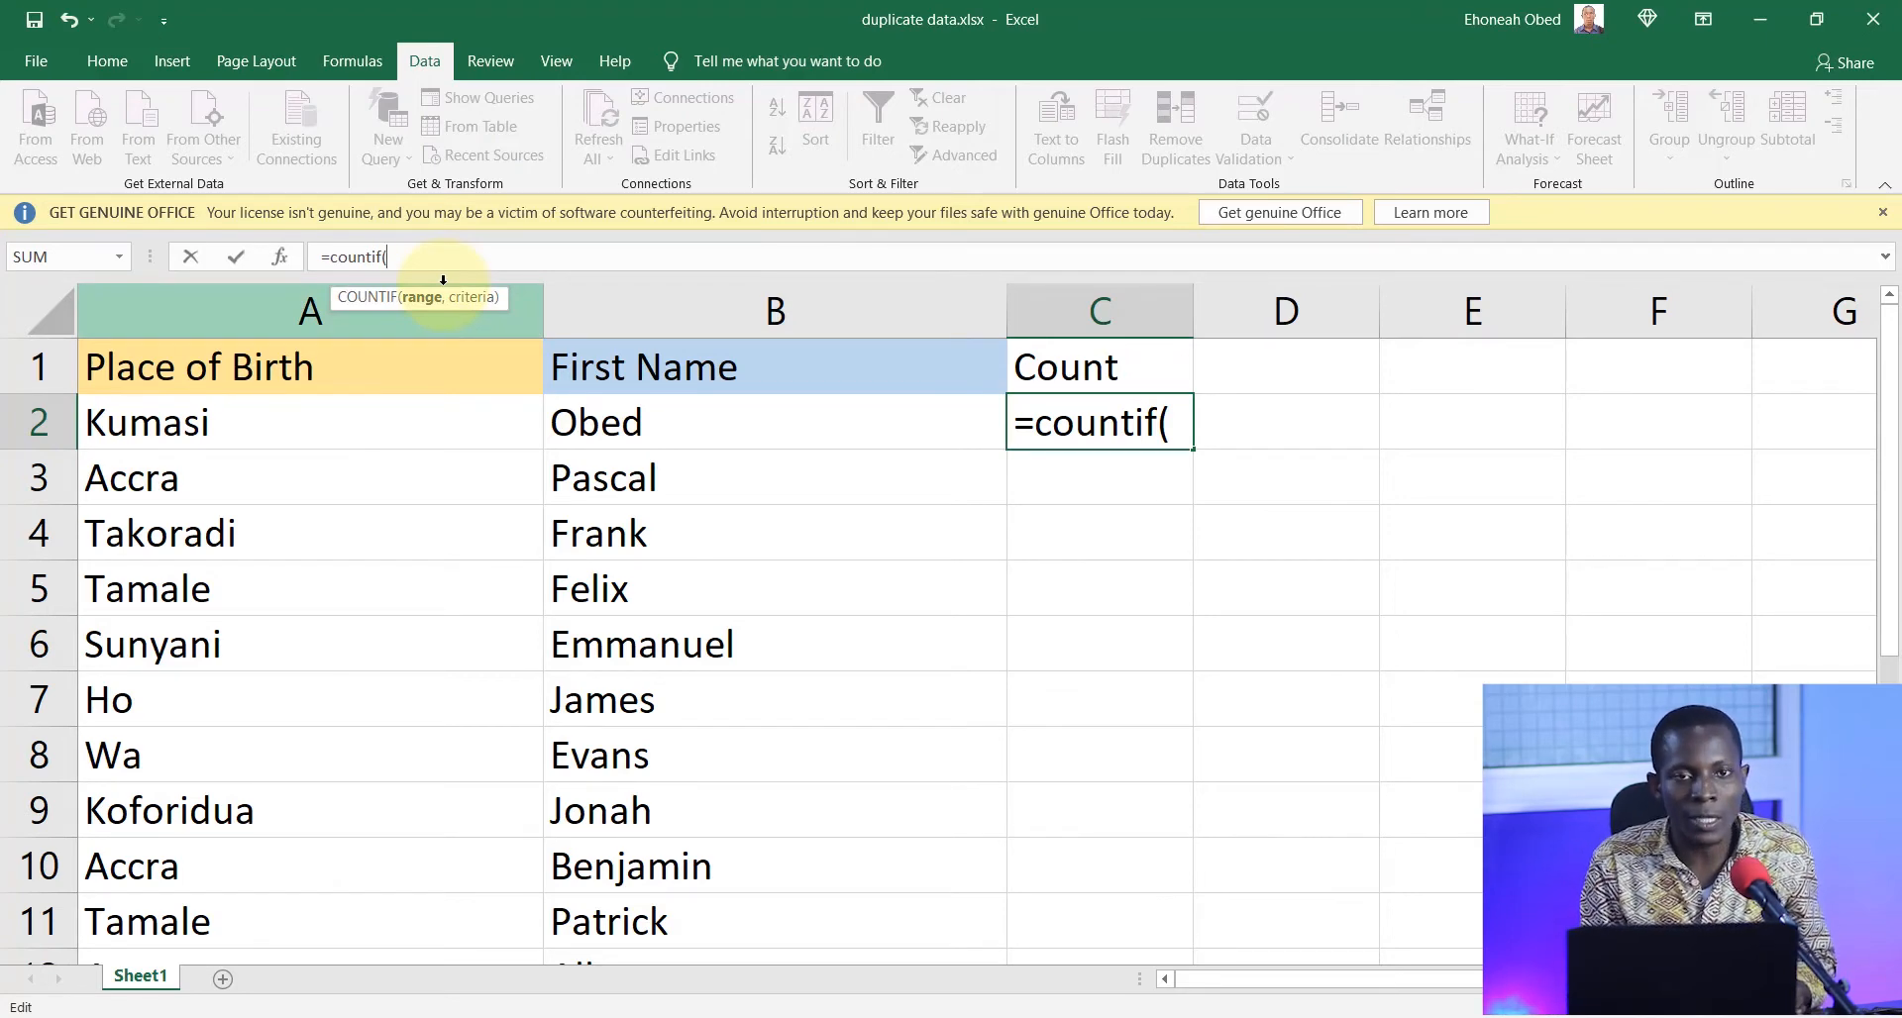
{"action": "type", "text": "$"}
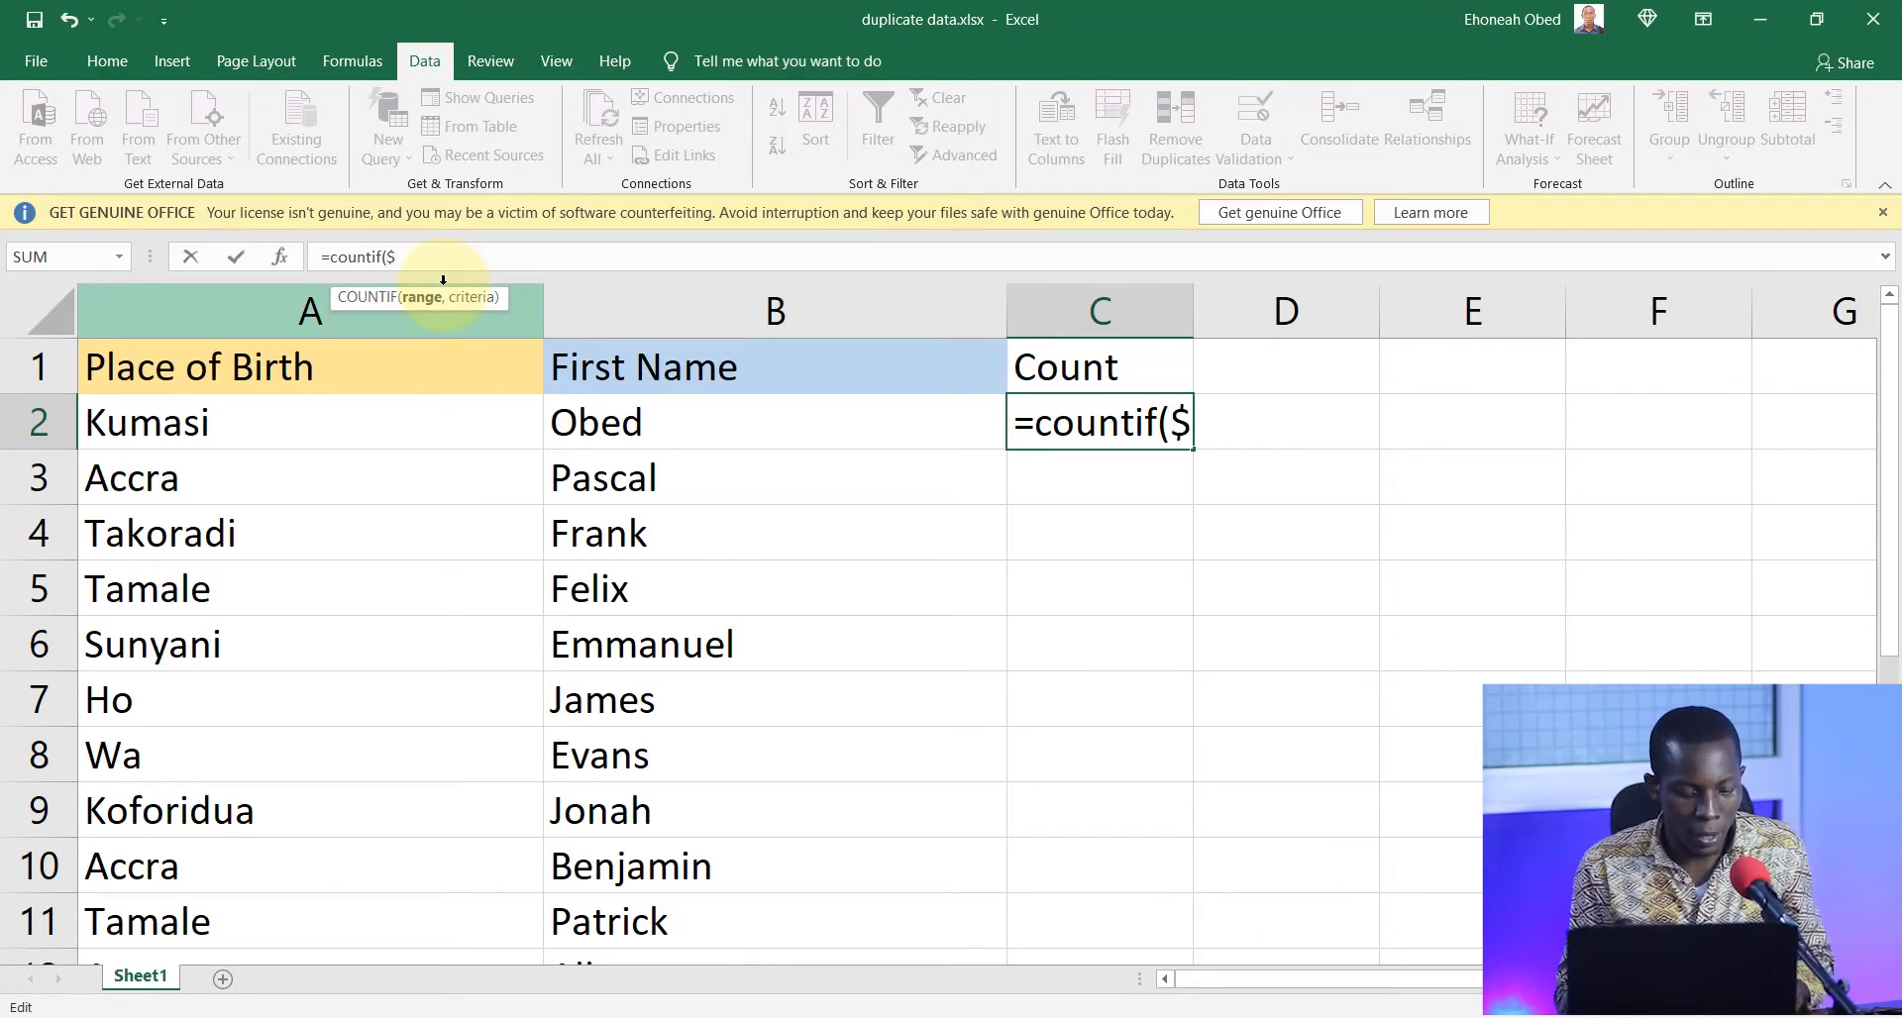
{"action": "type", "text": "A"}
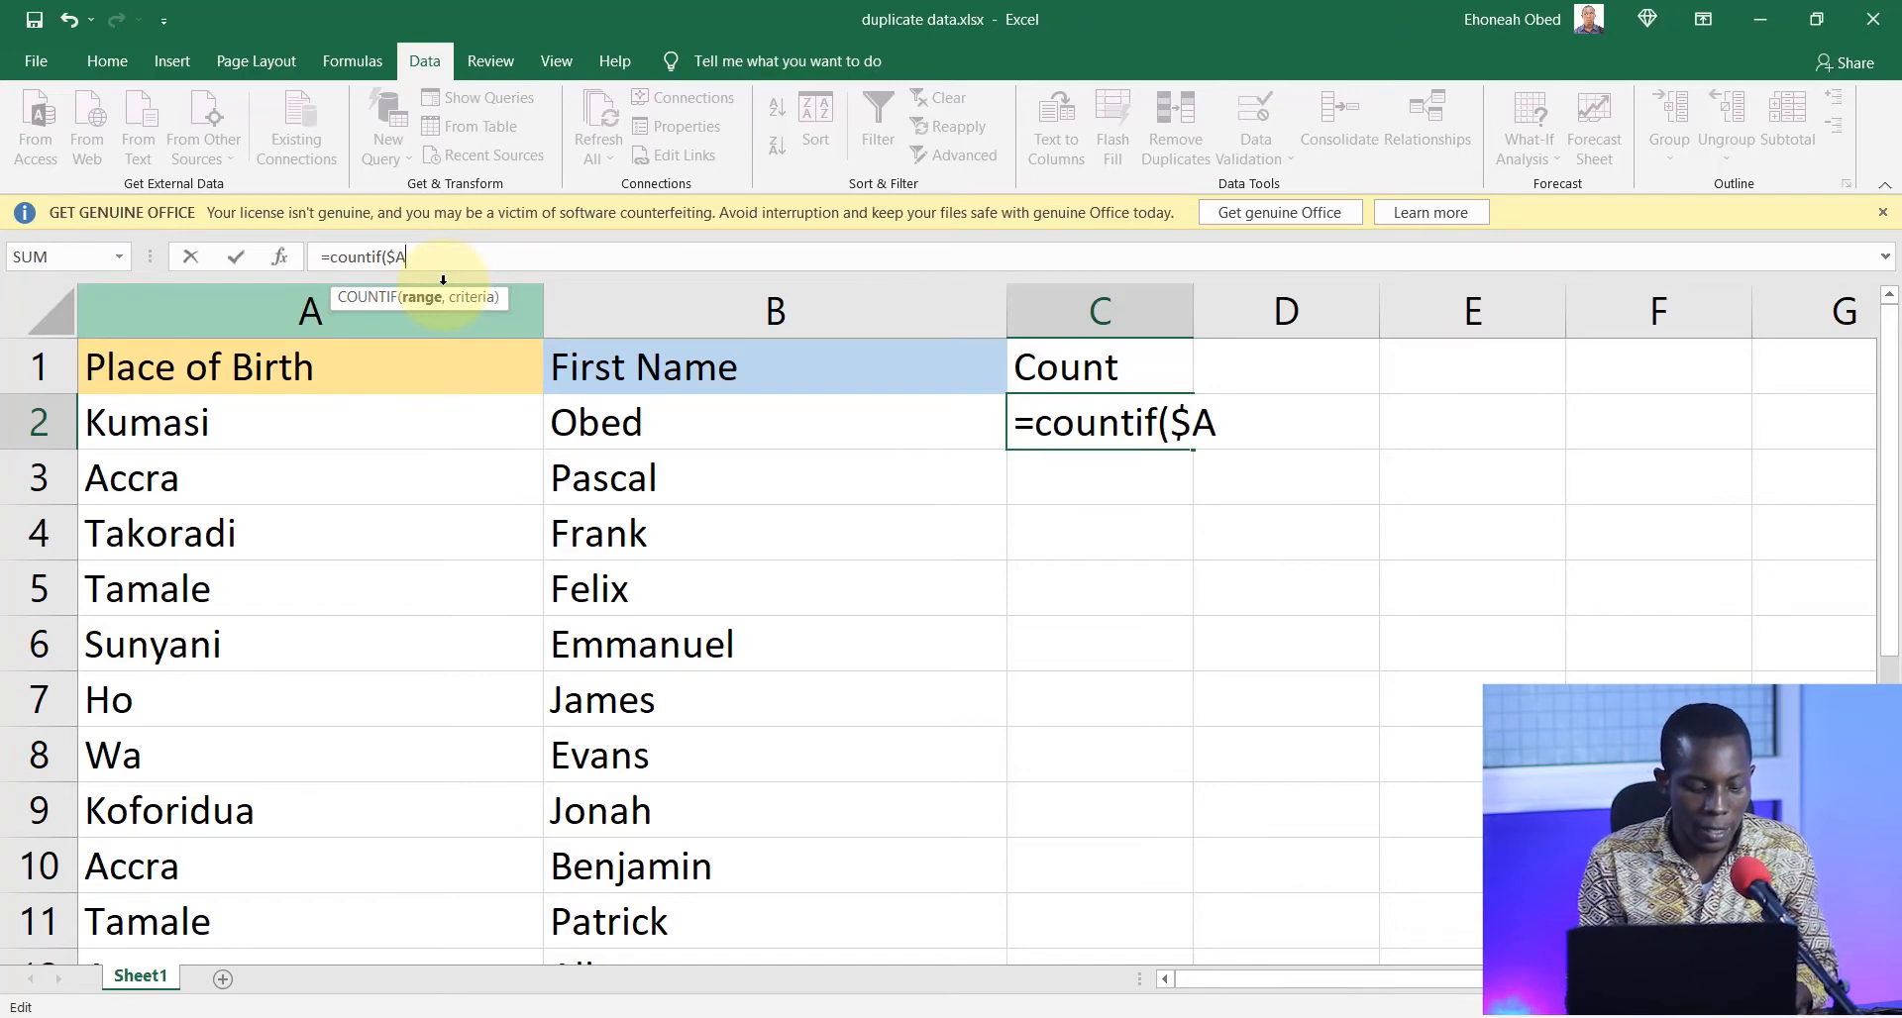
{"action": "type", "text": "$2"}
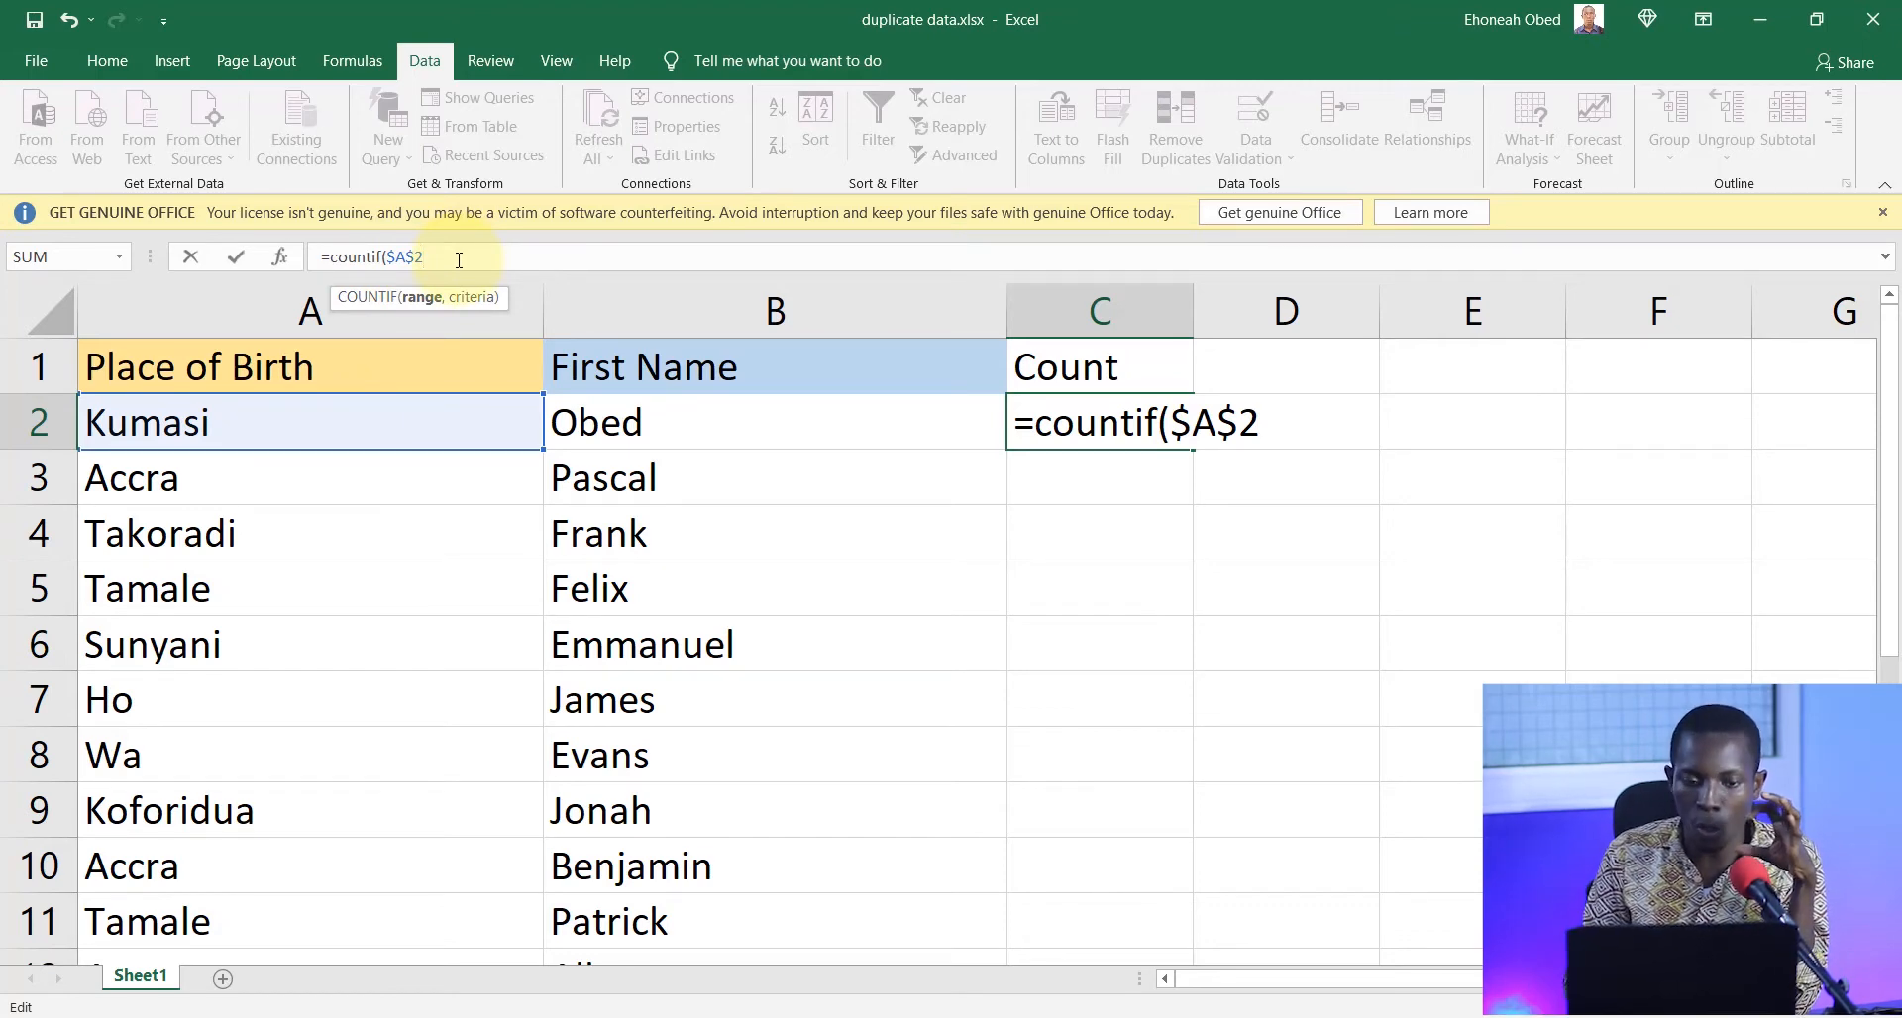
{"action": "type", "text": ":"}
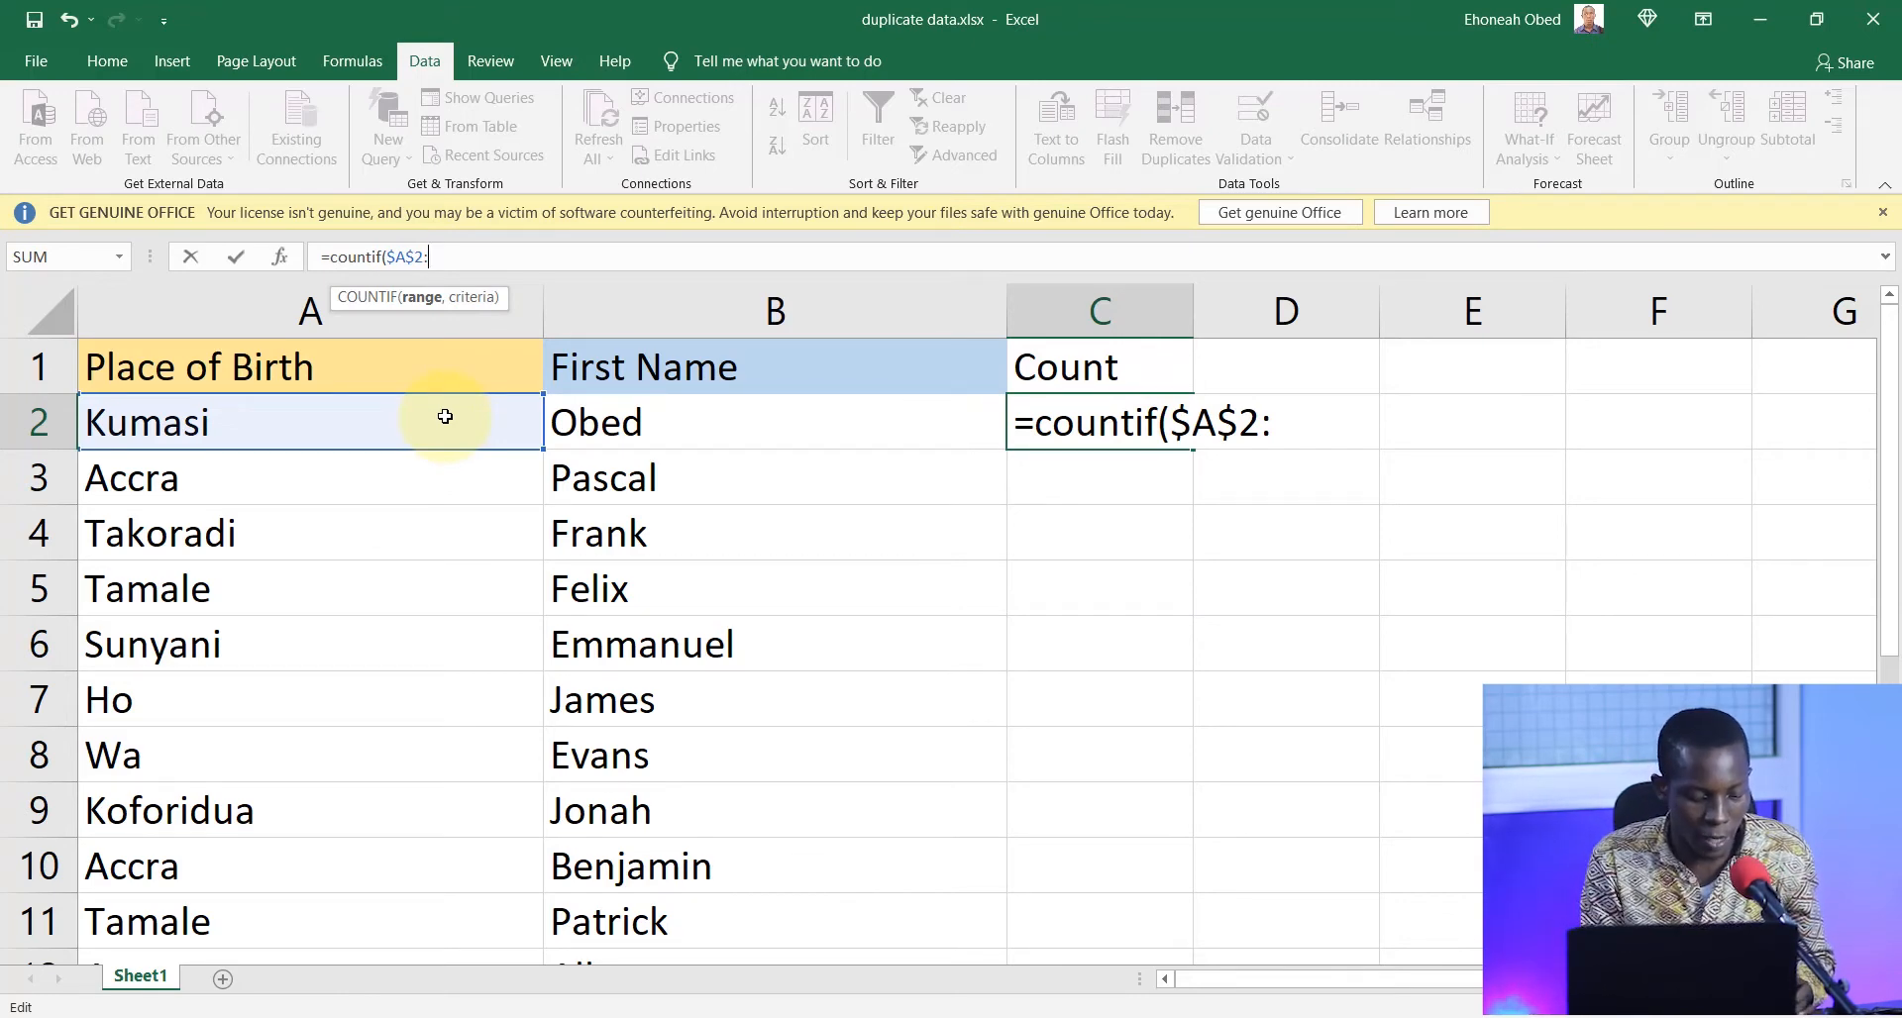
{"action": "type", "text": "$"}
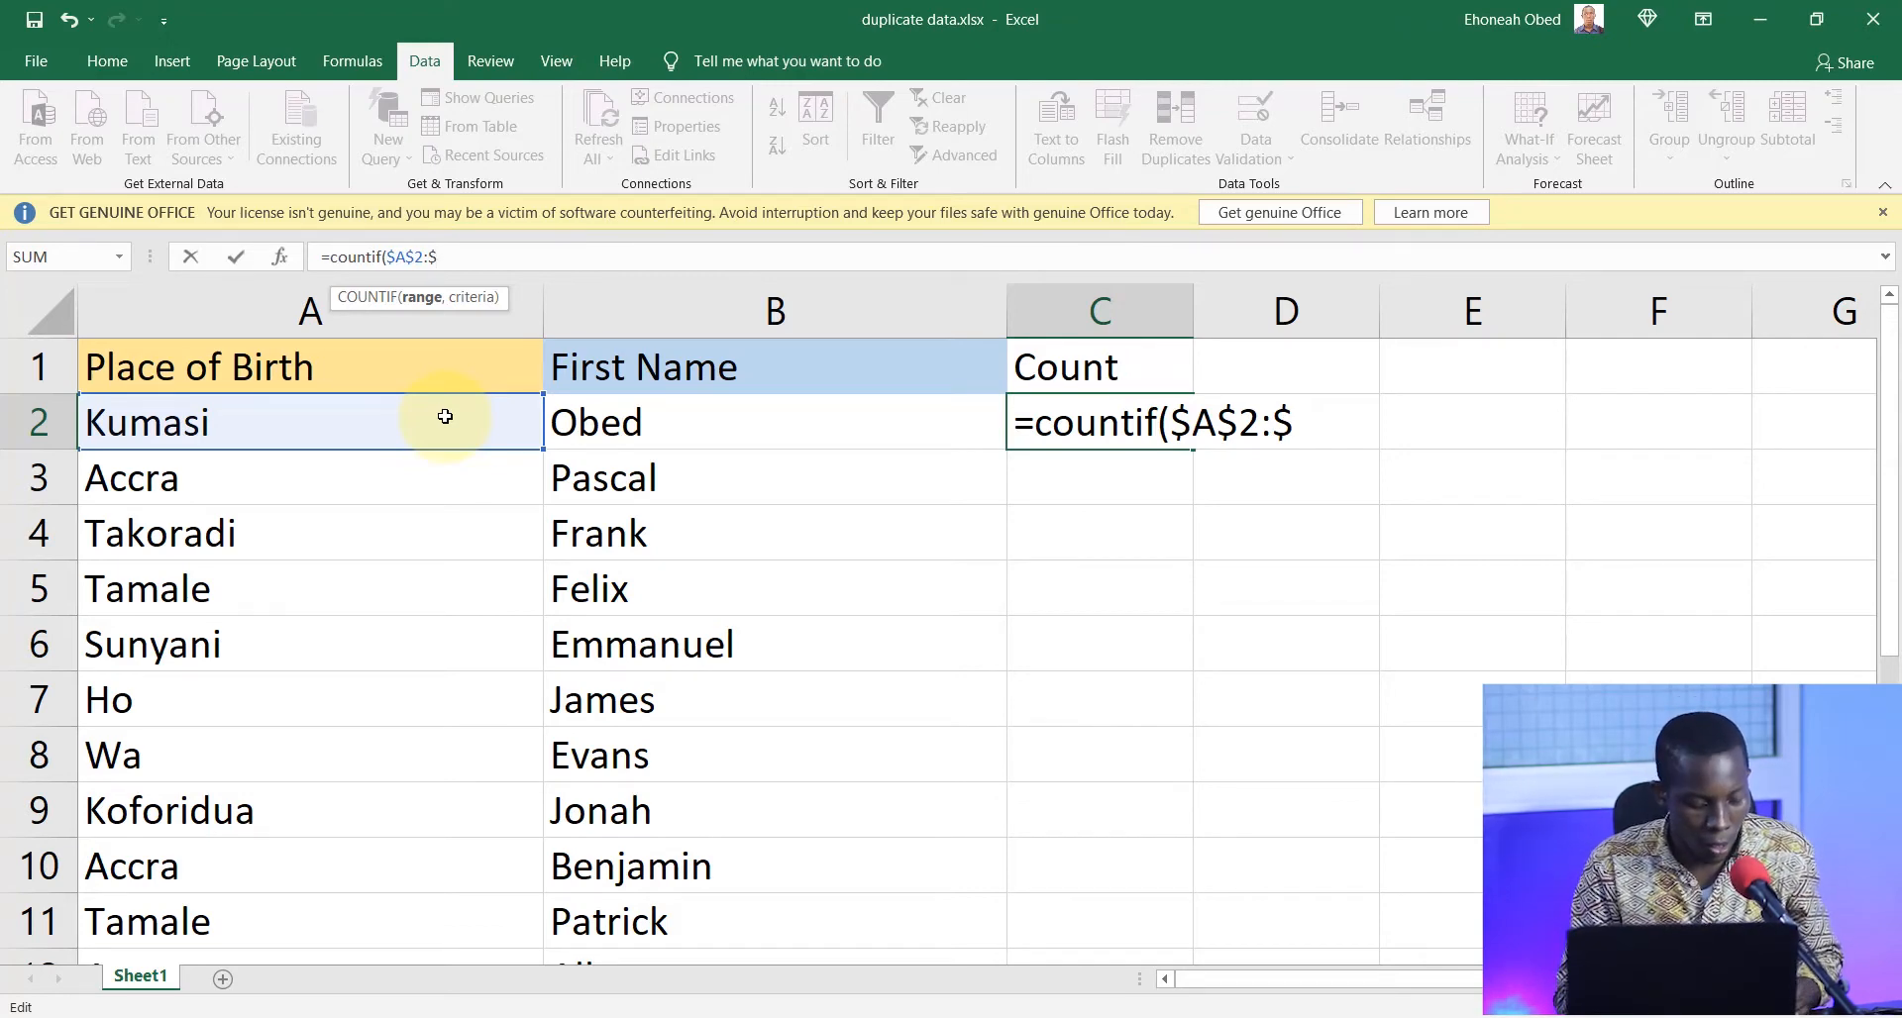
{"action": "type", "text": "A"}
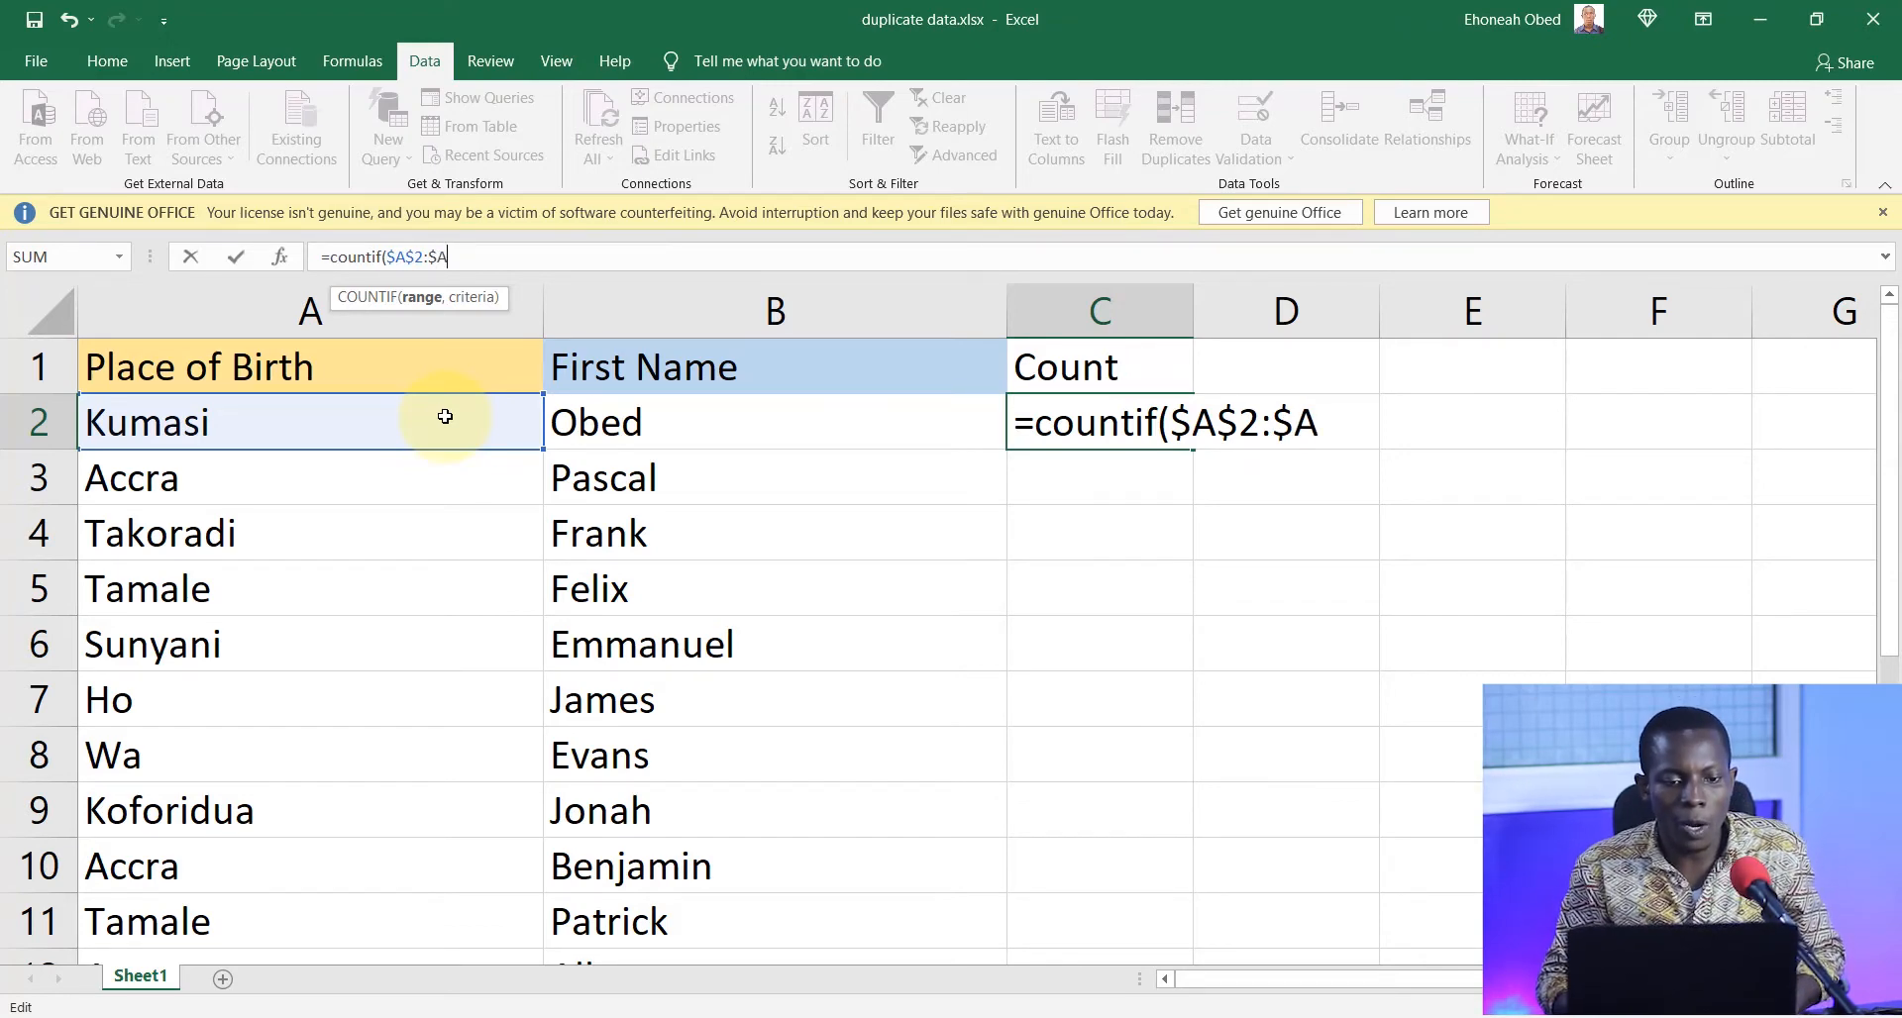
{"action": "type", "text": "2"}
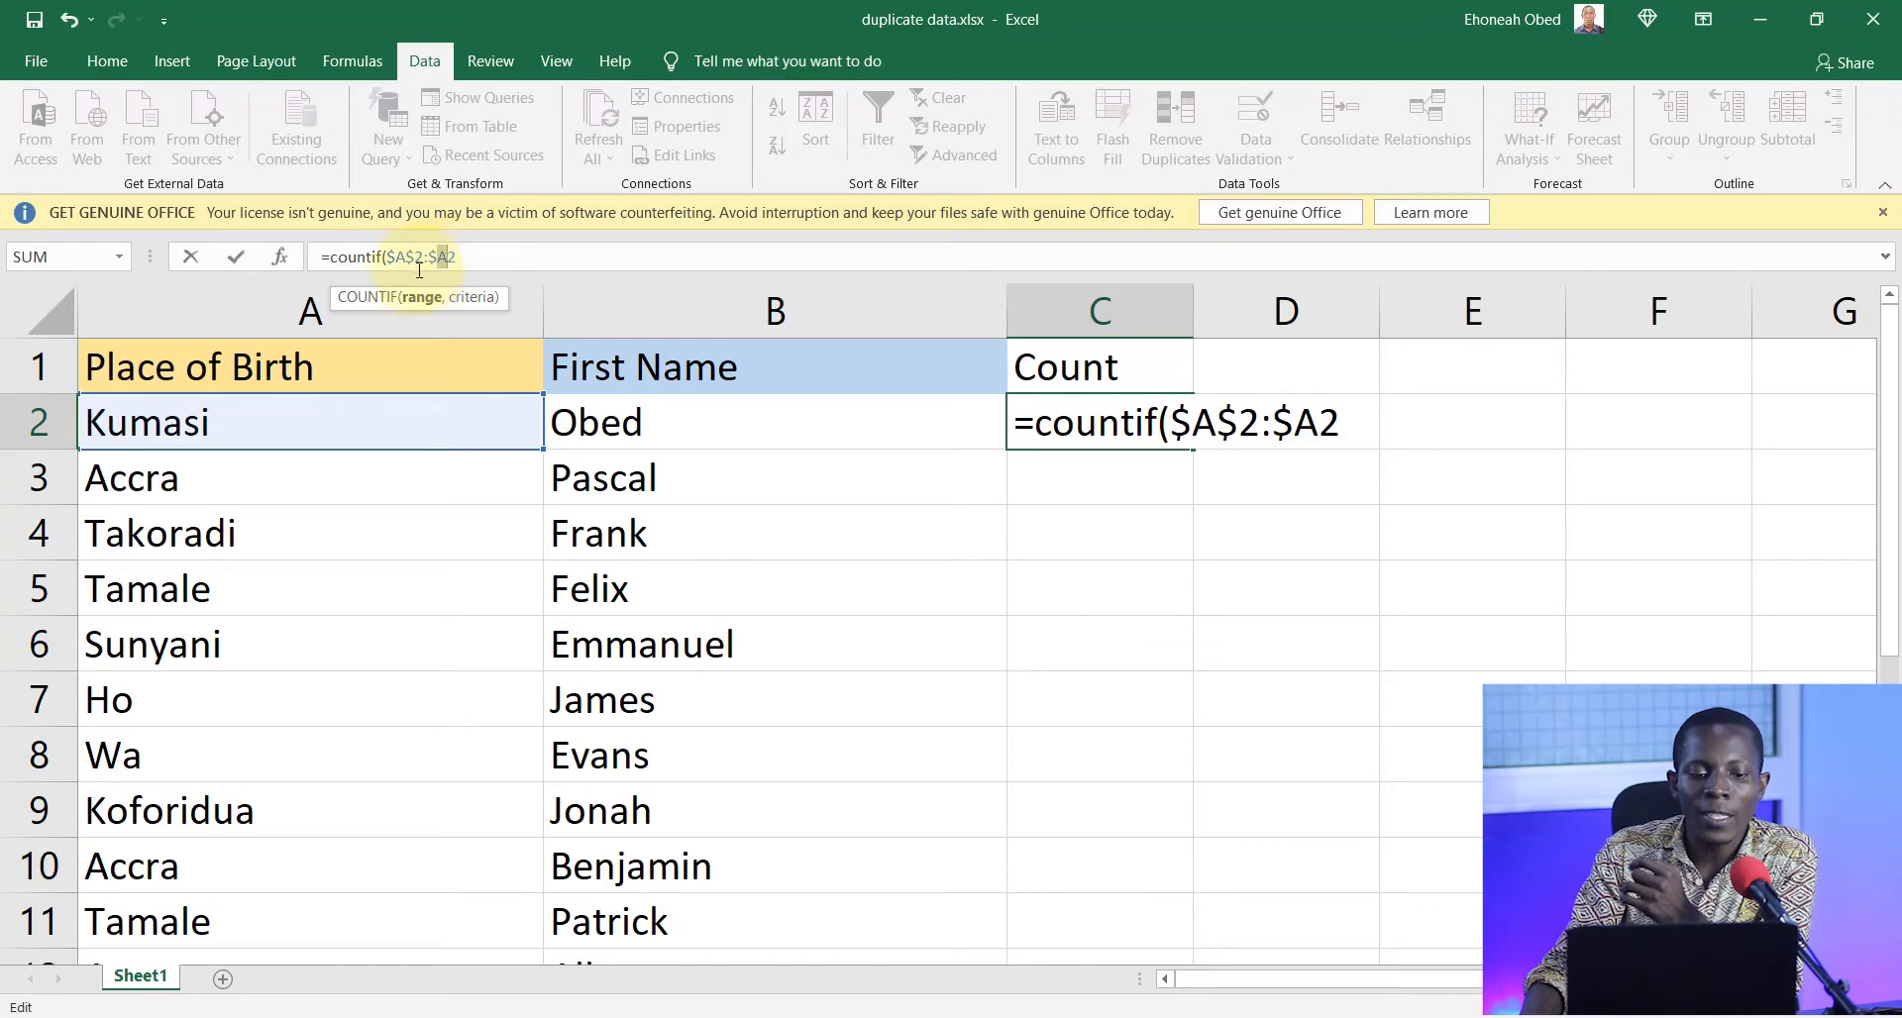
{"action": "left_click_drag", "start_coordinate": [406, 259], "coordinate": [421, 259]}
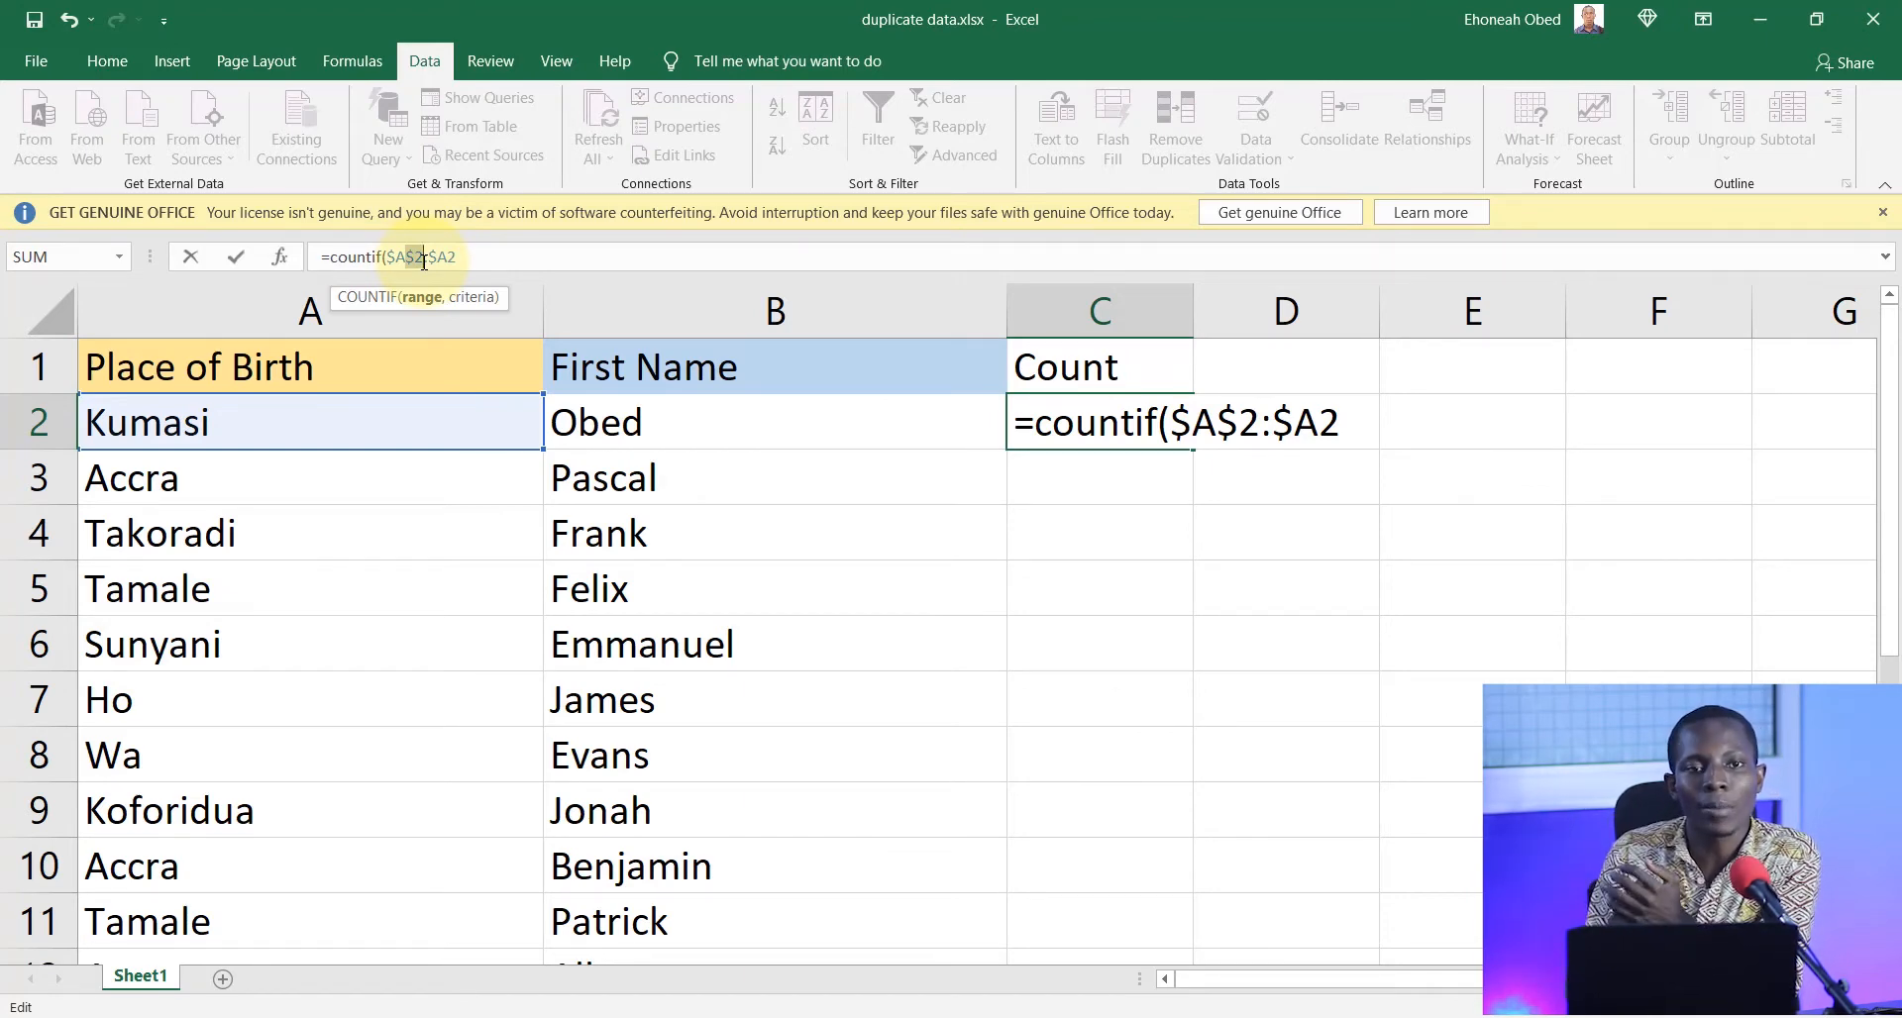
{"action": "left_click", "coordinate": [478, 254]}
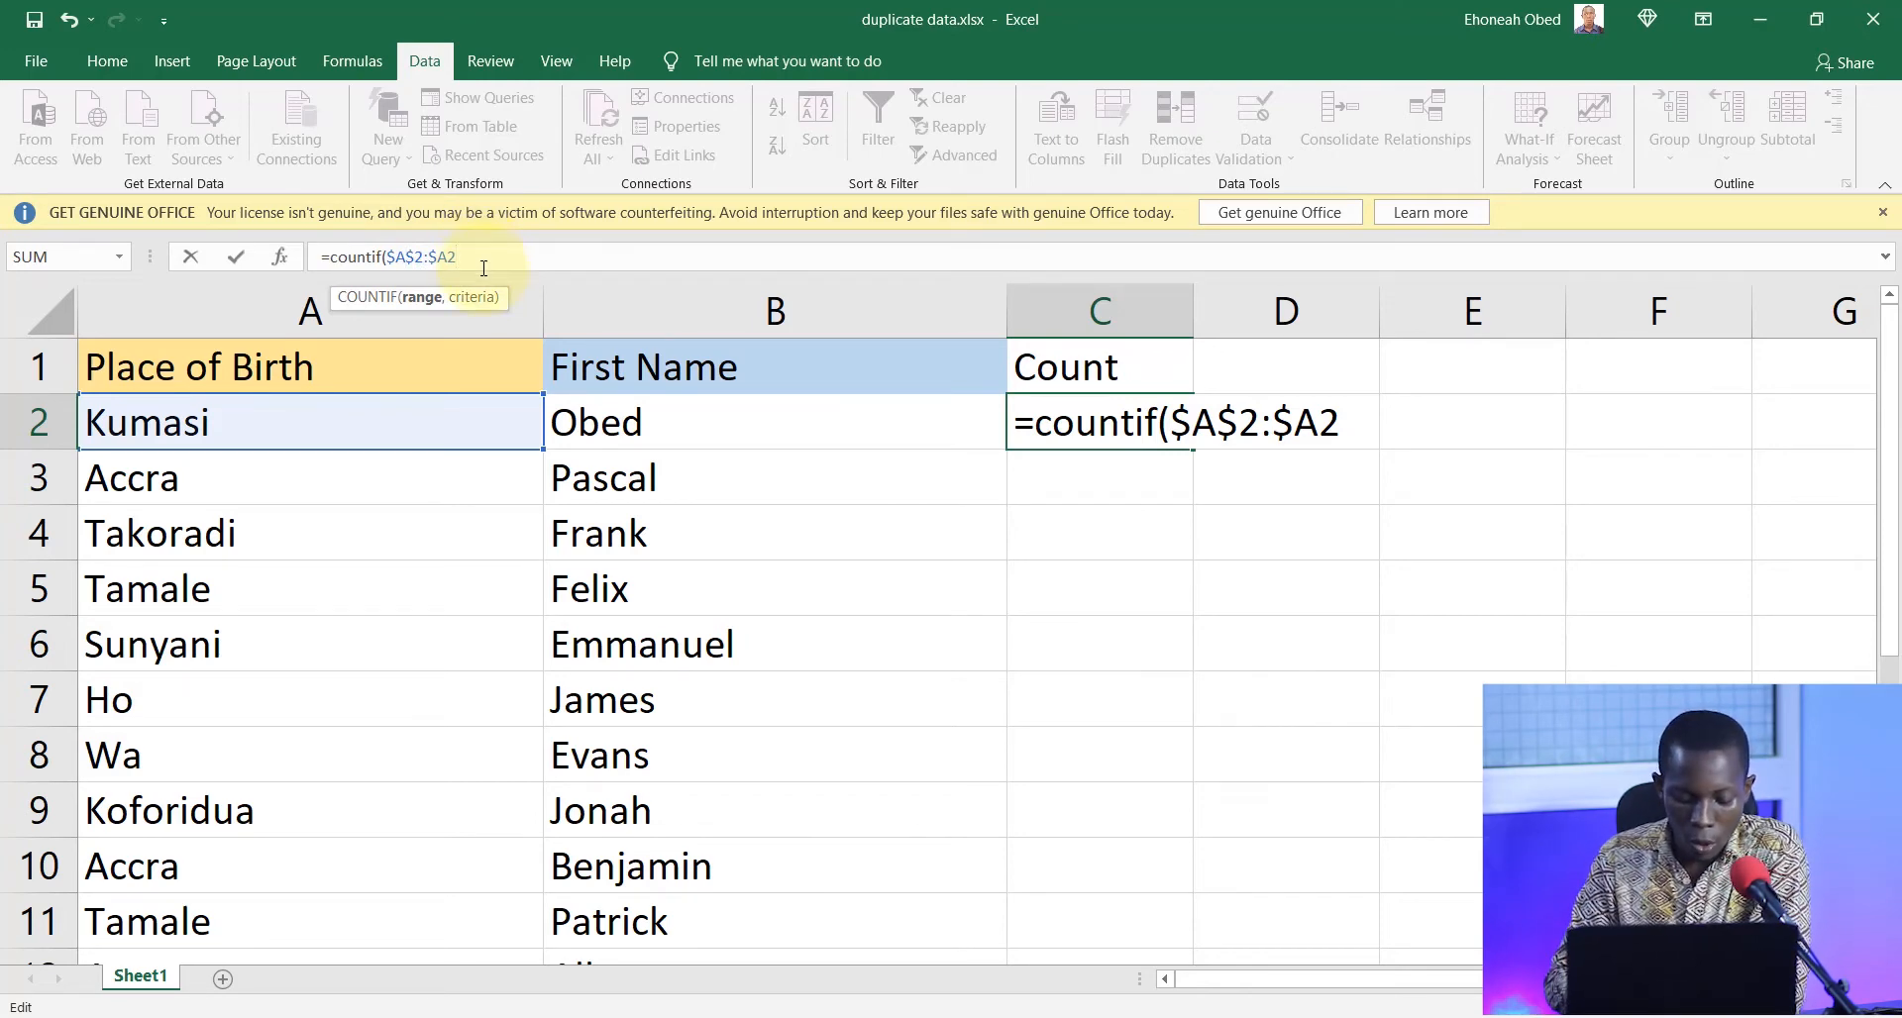
- Add $A2 as the COUNTIF criterion and commit the formula =COUNTIF($A$2:$A2,$A2) in C2
{"action": "type", "text": ","}
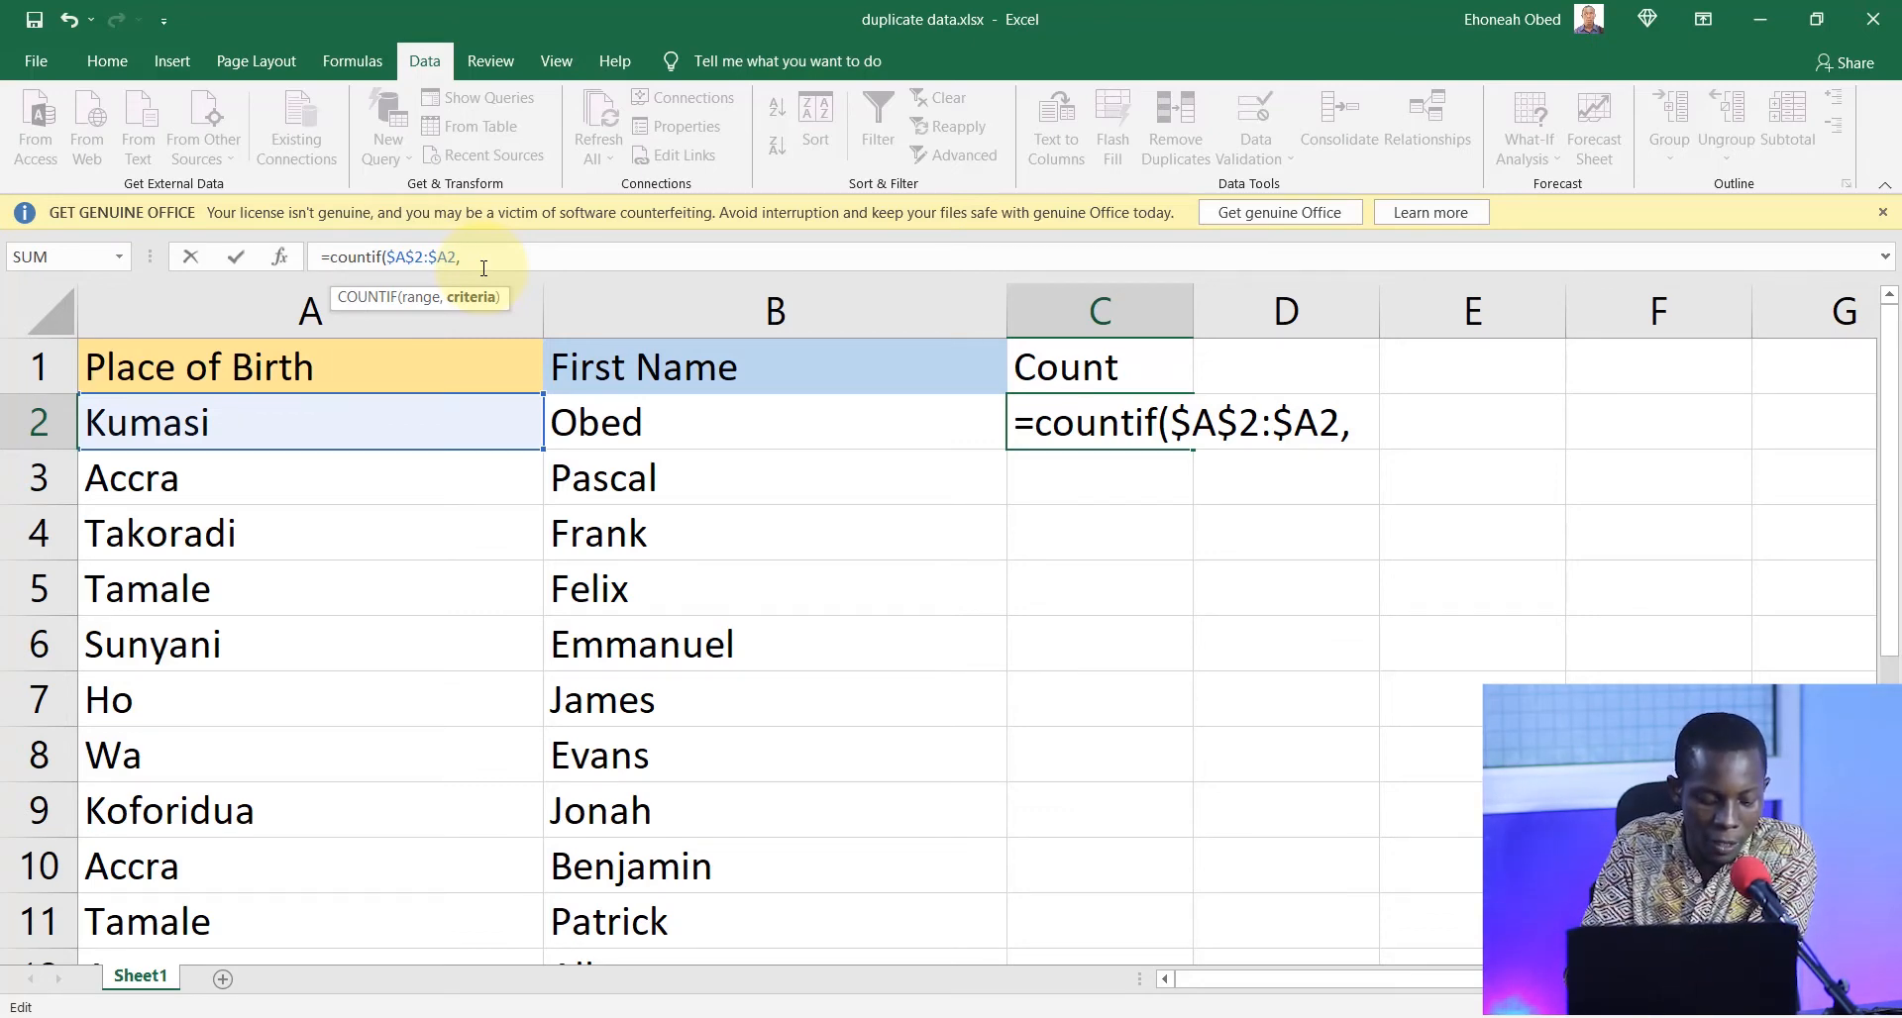
{"action": "type", "text": "$"}
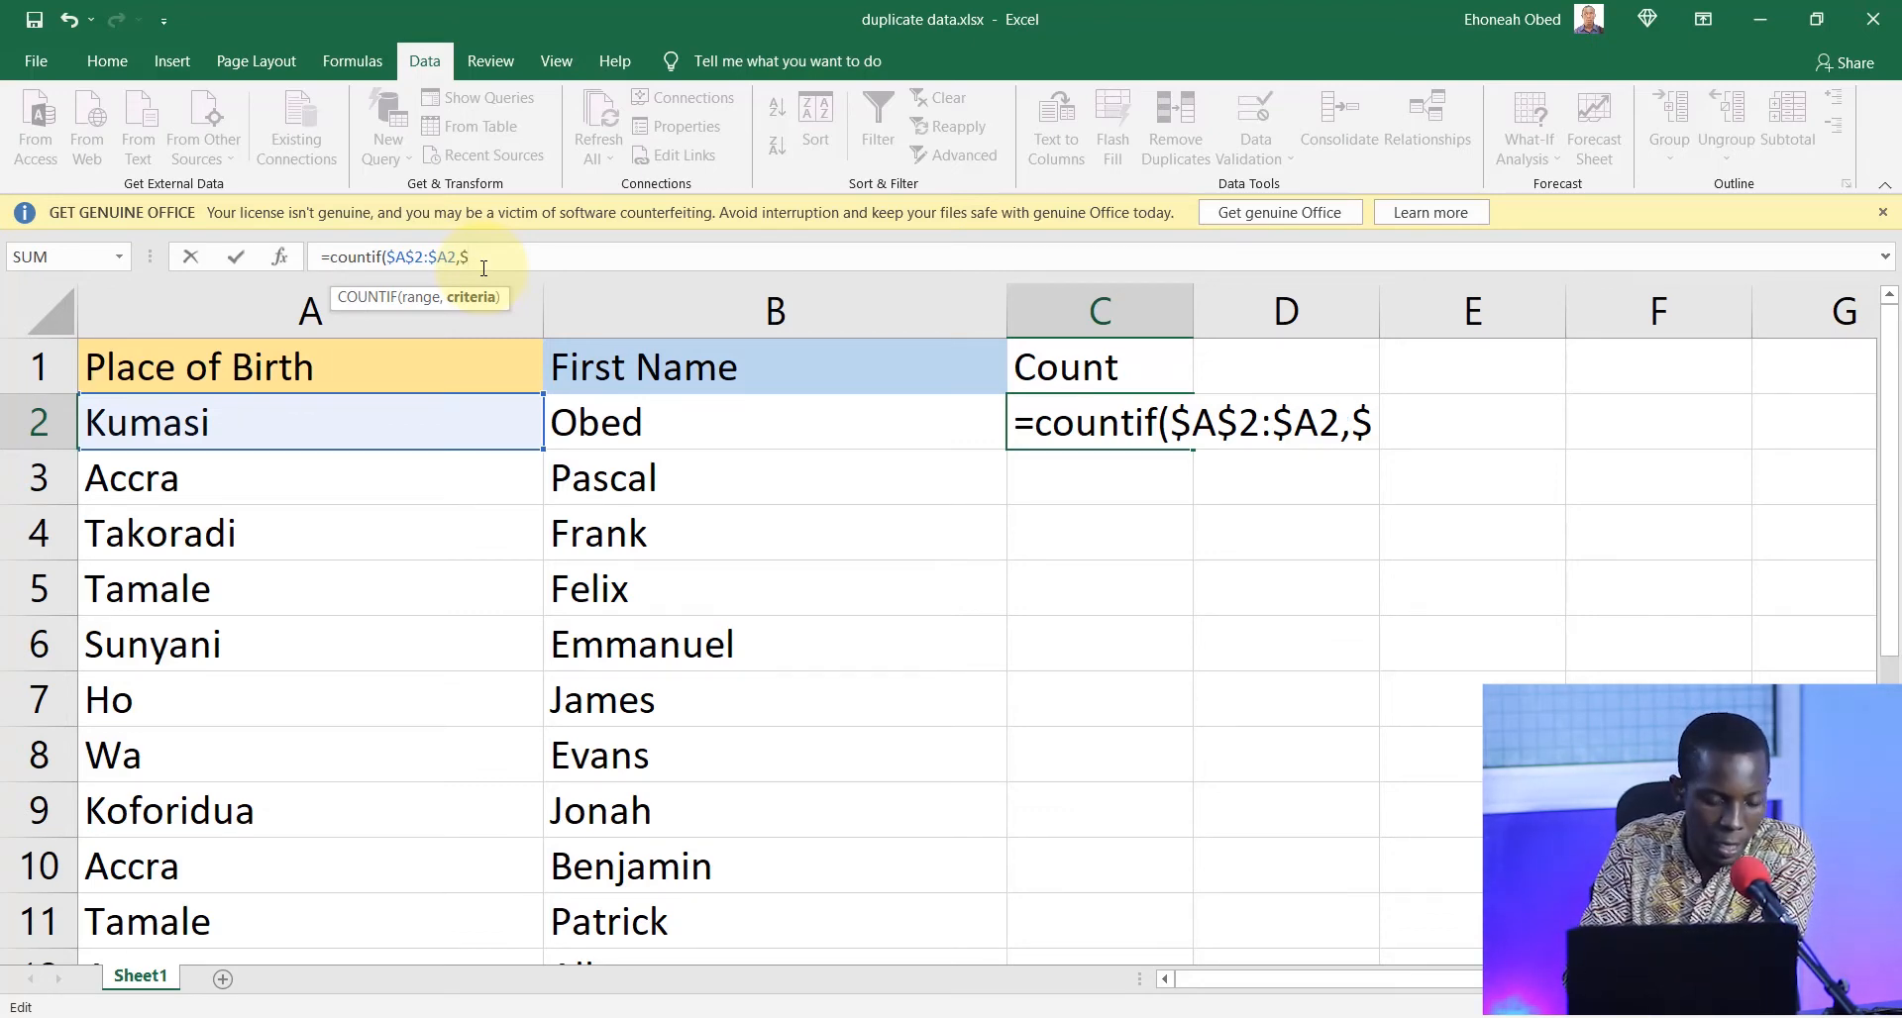
{"action": "type", "text": "A2"}
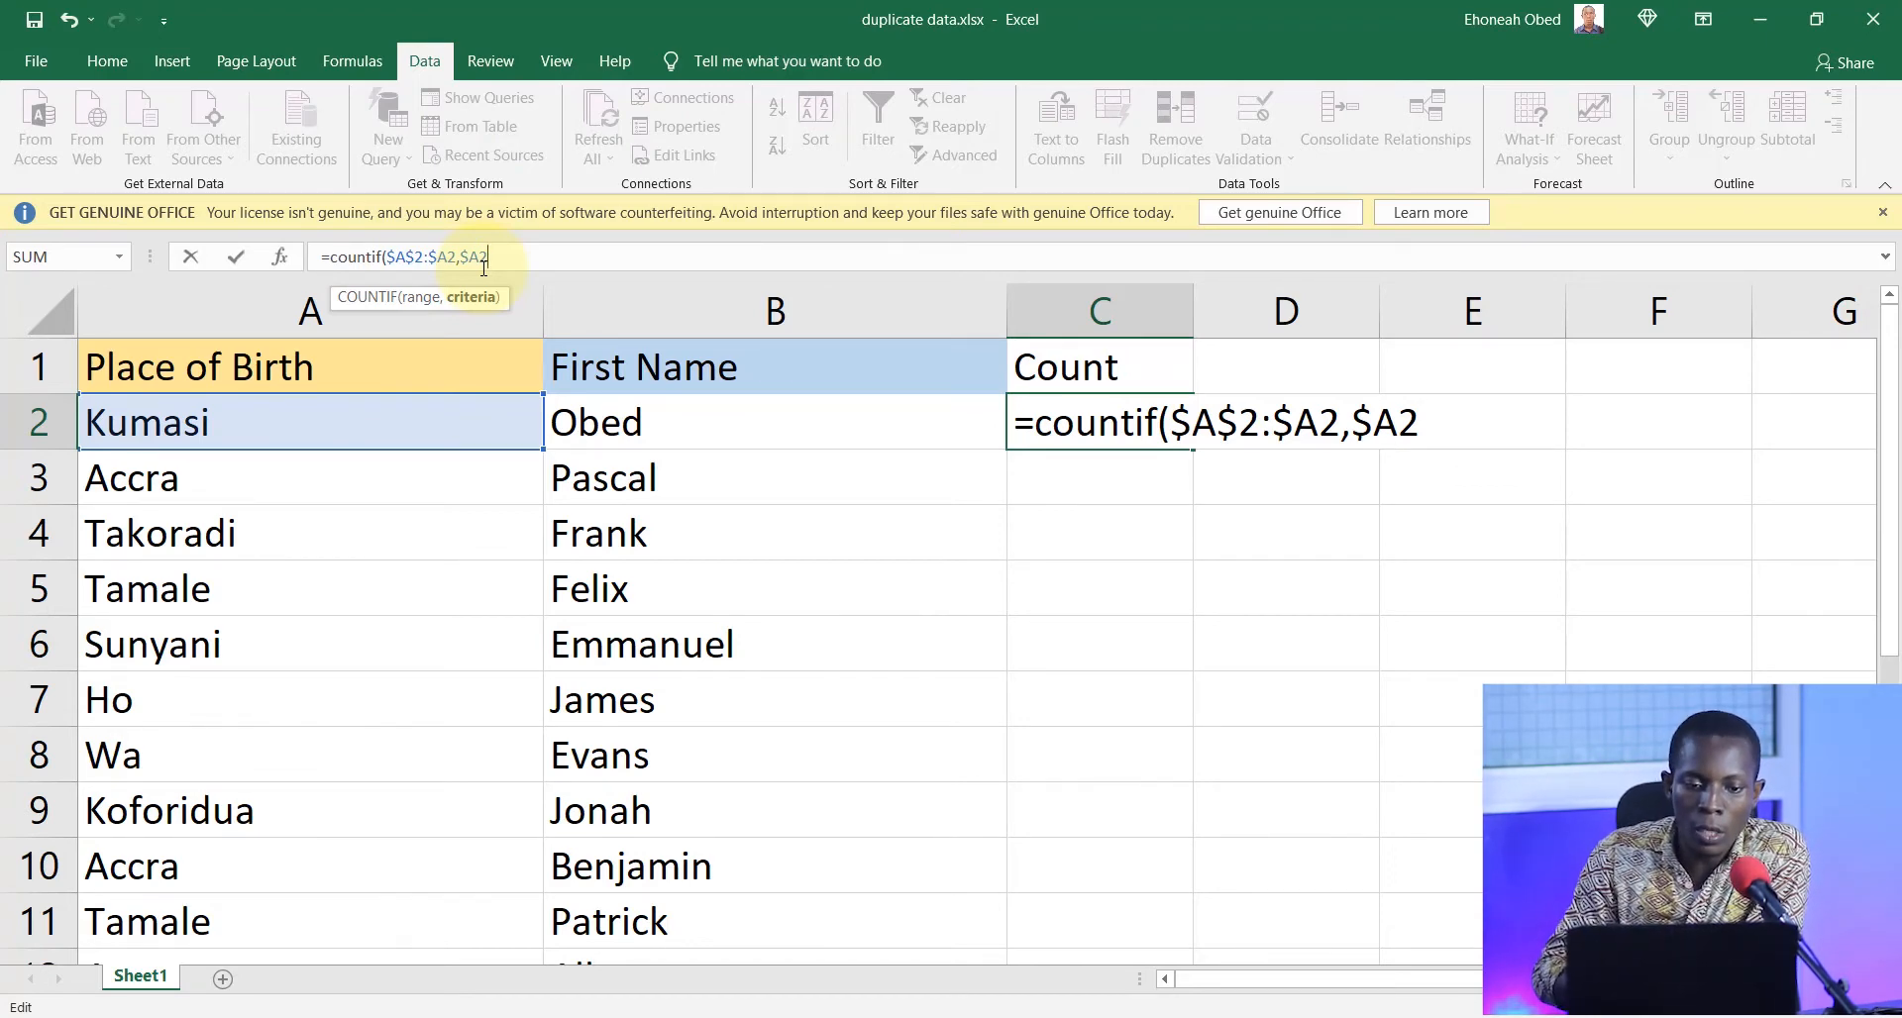
{"action": "type", "text": ")"}
{"action": "key", "text": "Return"}
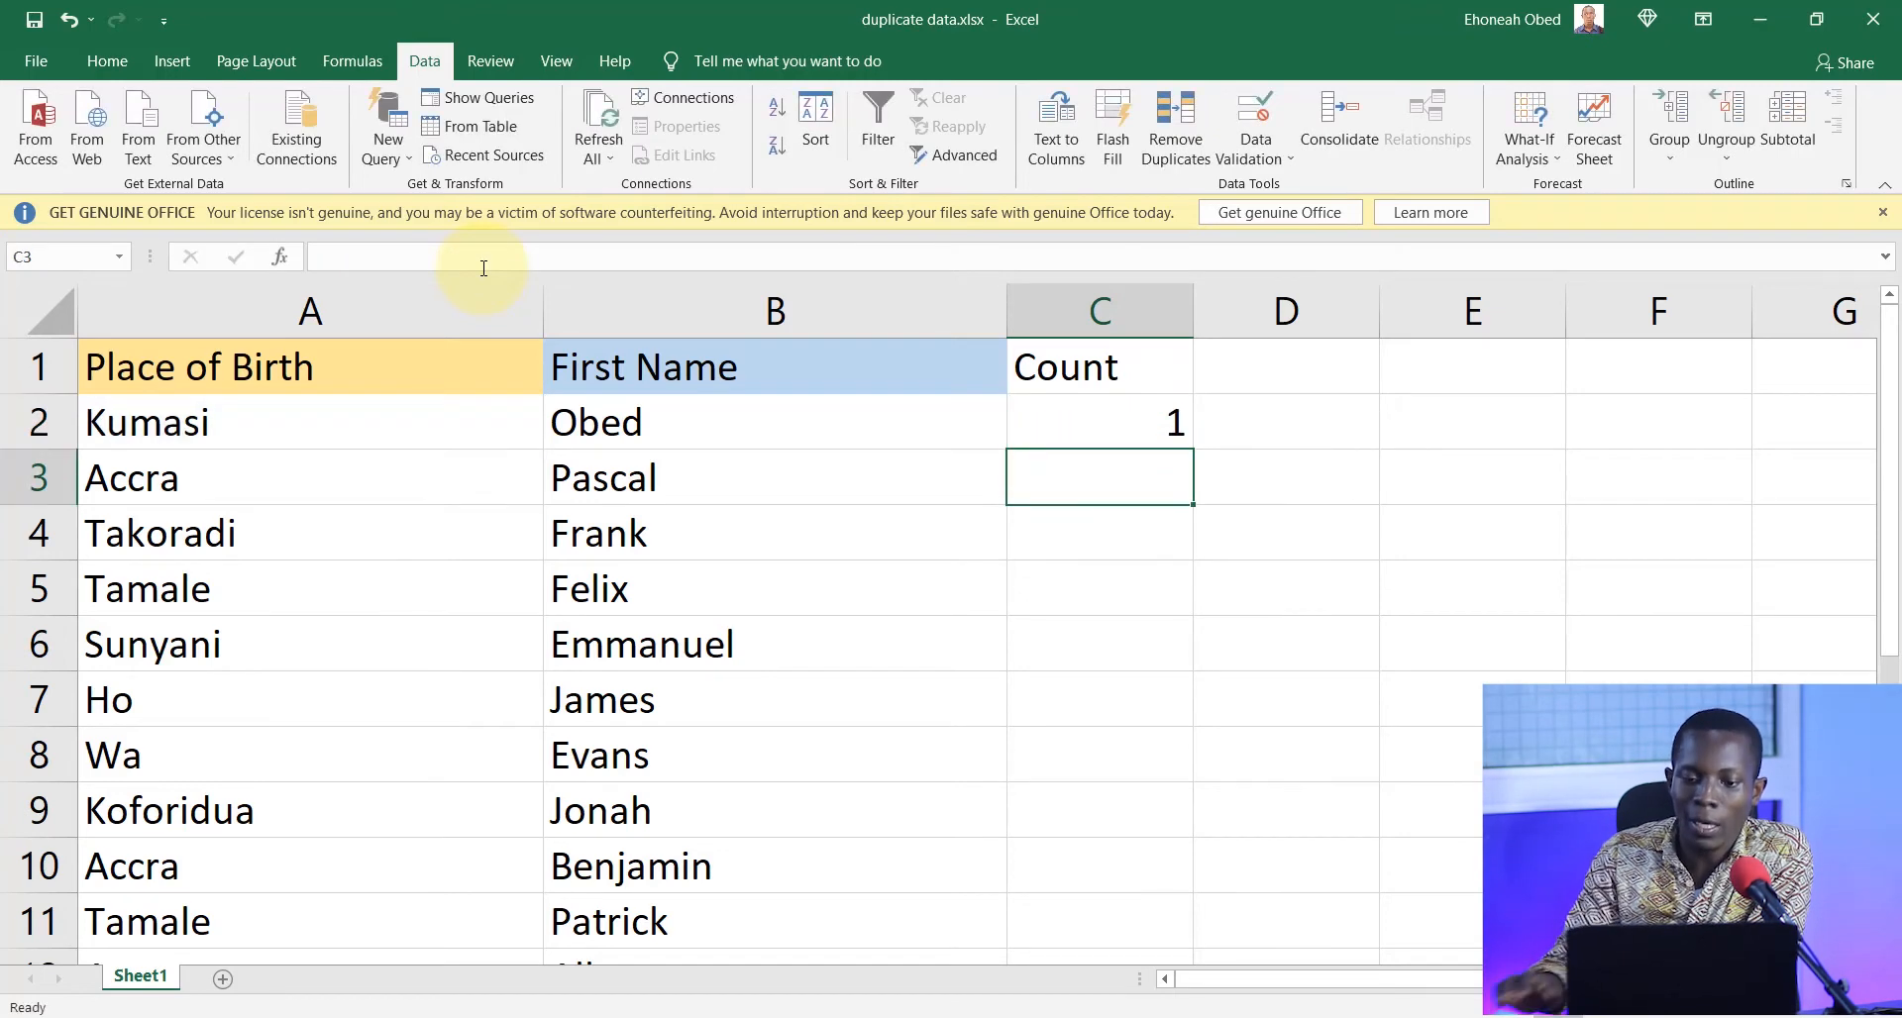
- Fill the COUNTIF formula from C2 down through C18 in the Count column
{"action": "left_click", "coordinate": [1098, 430]}
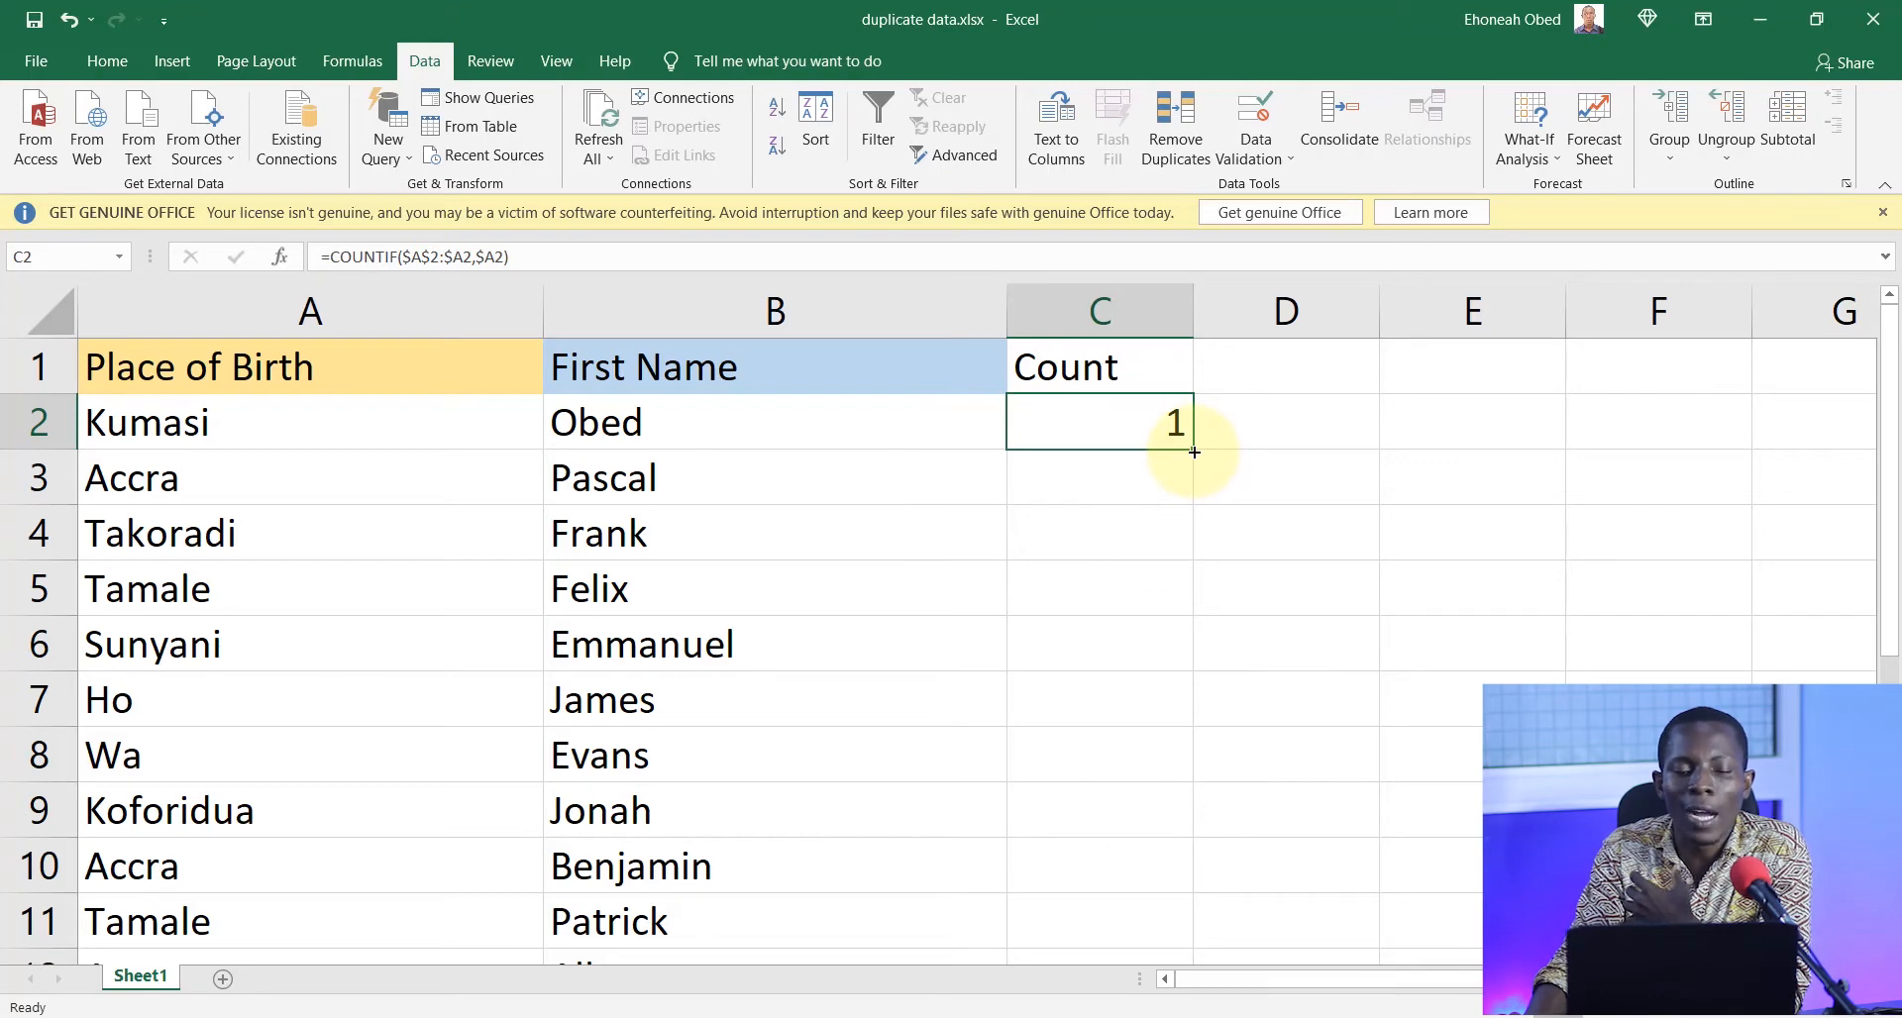
{"action": "left_click_drag", "start_coordinate": [1194, 452], "coordinate": [1199, 902]}
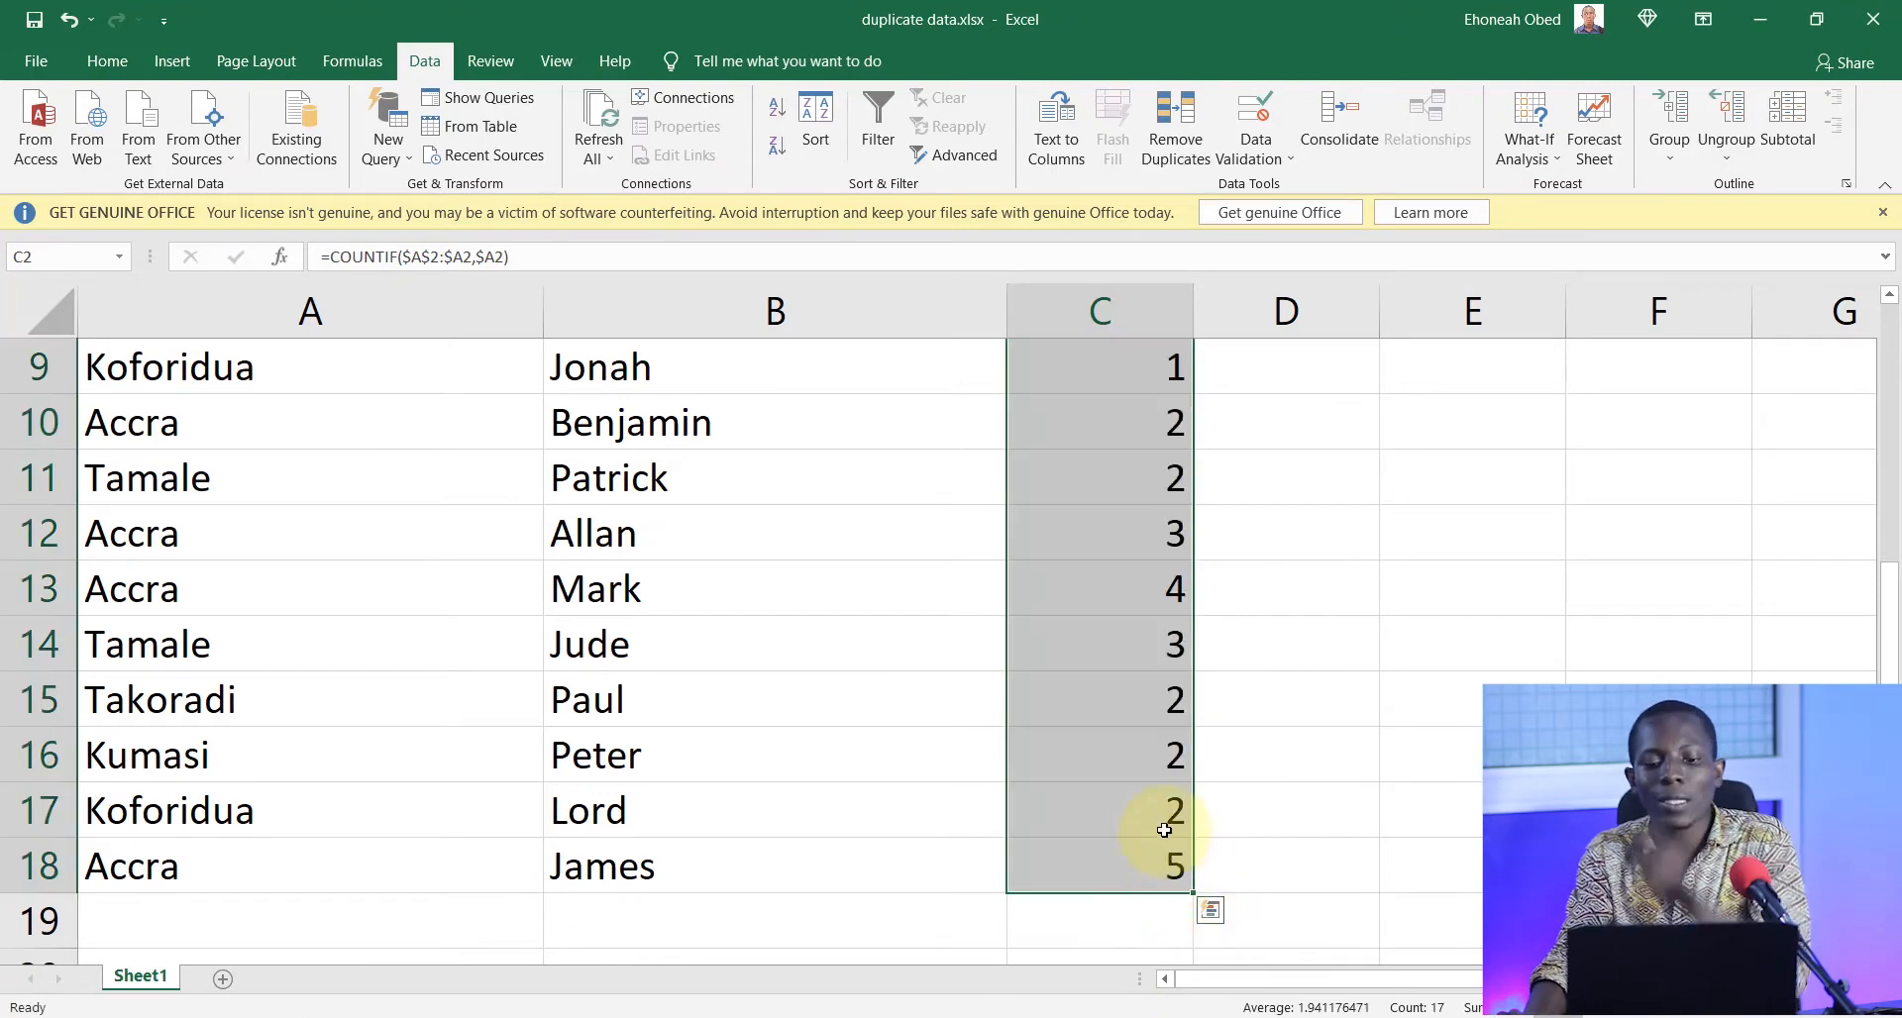
{"action": "scroll", "coordinate": [1154, 634], "scroll_direction": "up", "scroll_amount": 3}
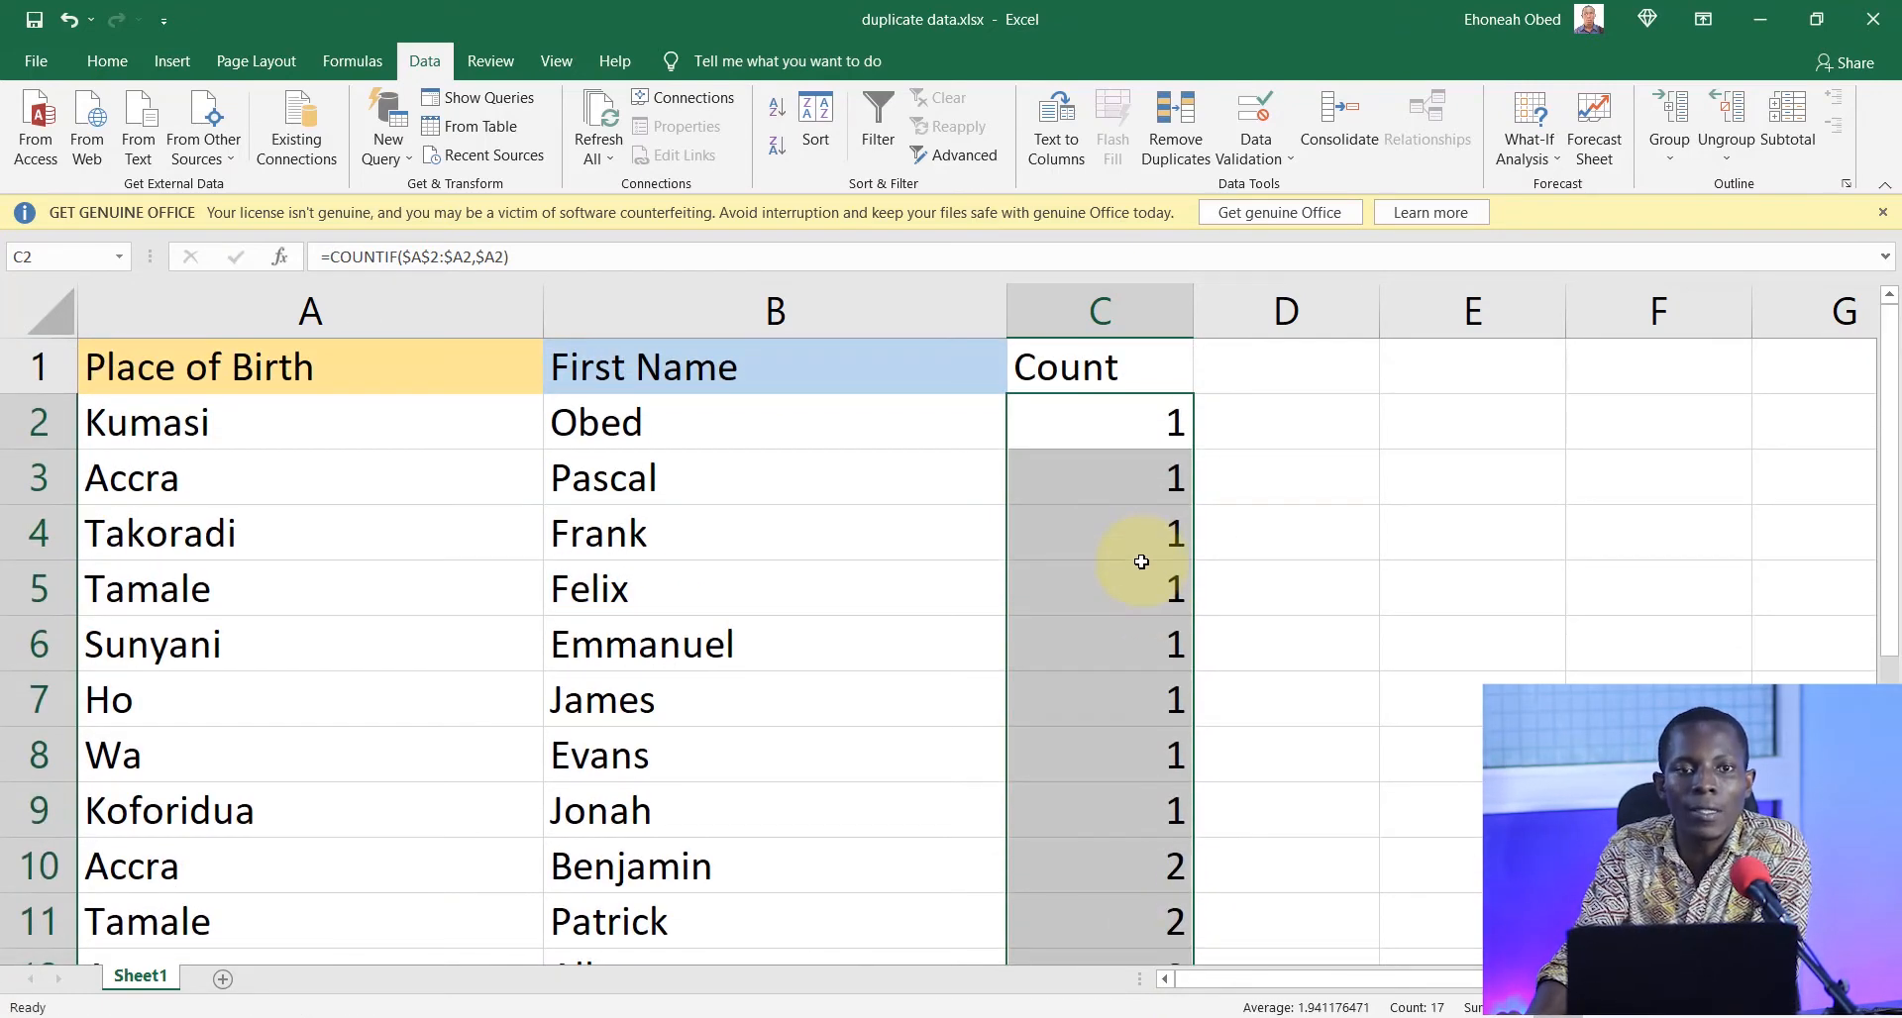
- Compare the COUNTIF formulas in C2 and C3, examining the end of the range and the criterion reference in each
{"action": "left_click", "coordinate": [1128, 484]}
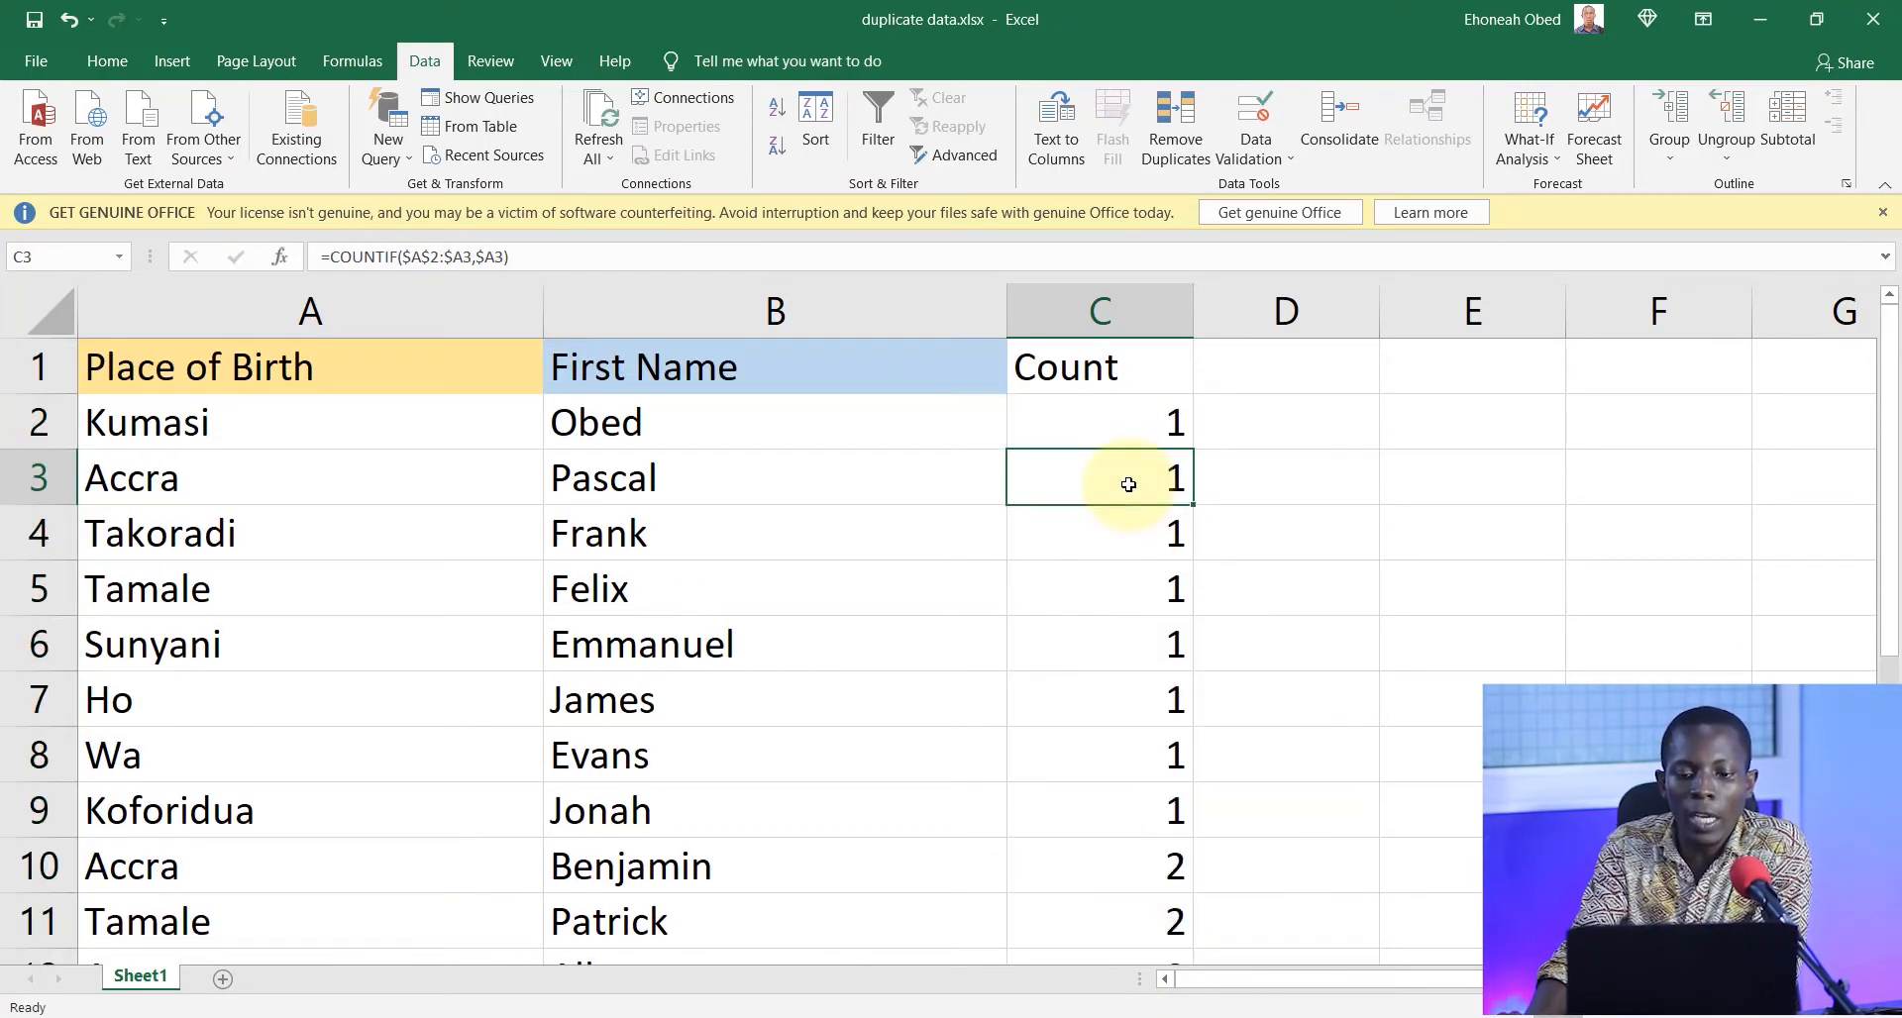
{"action": "left_click", "coordinate": [1121, 420]}
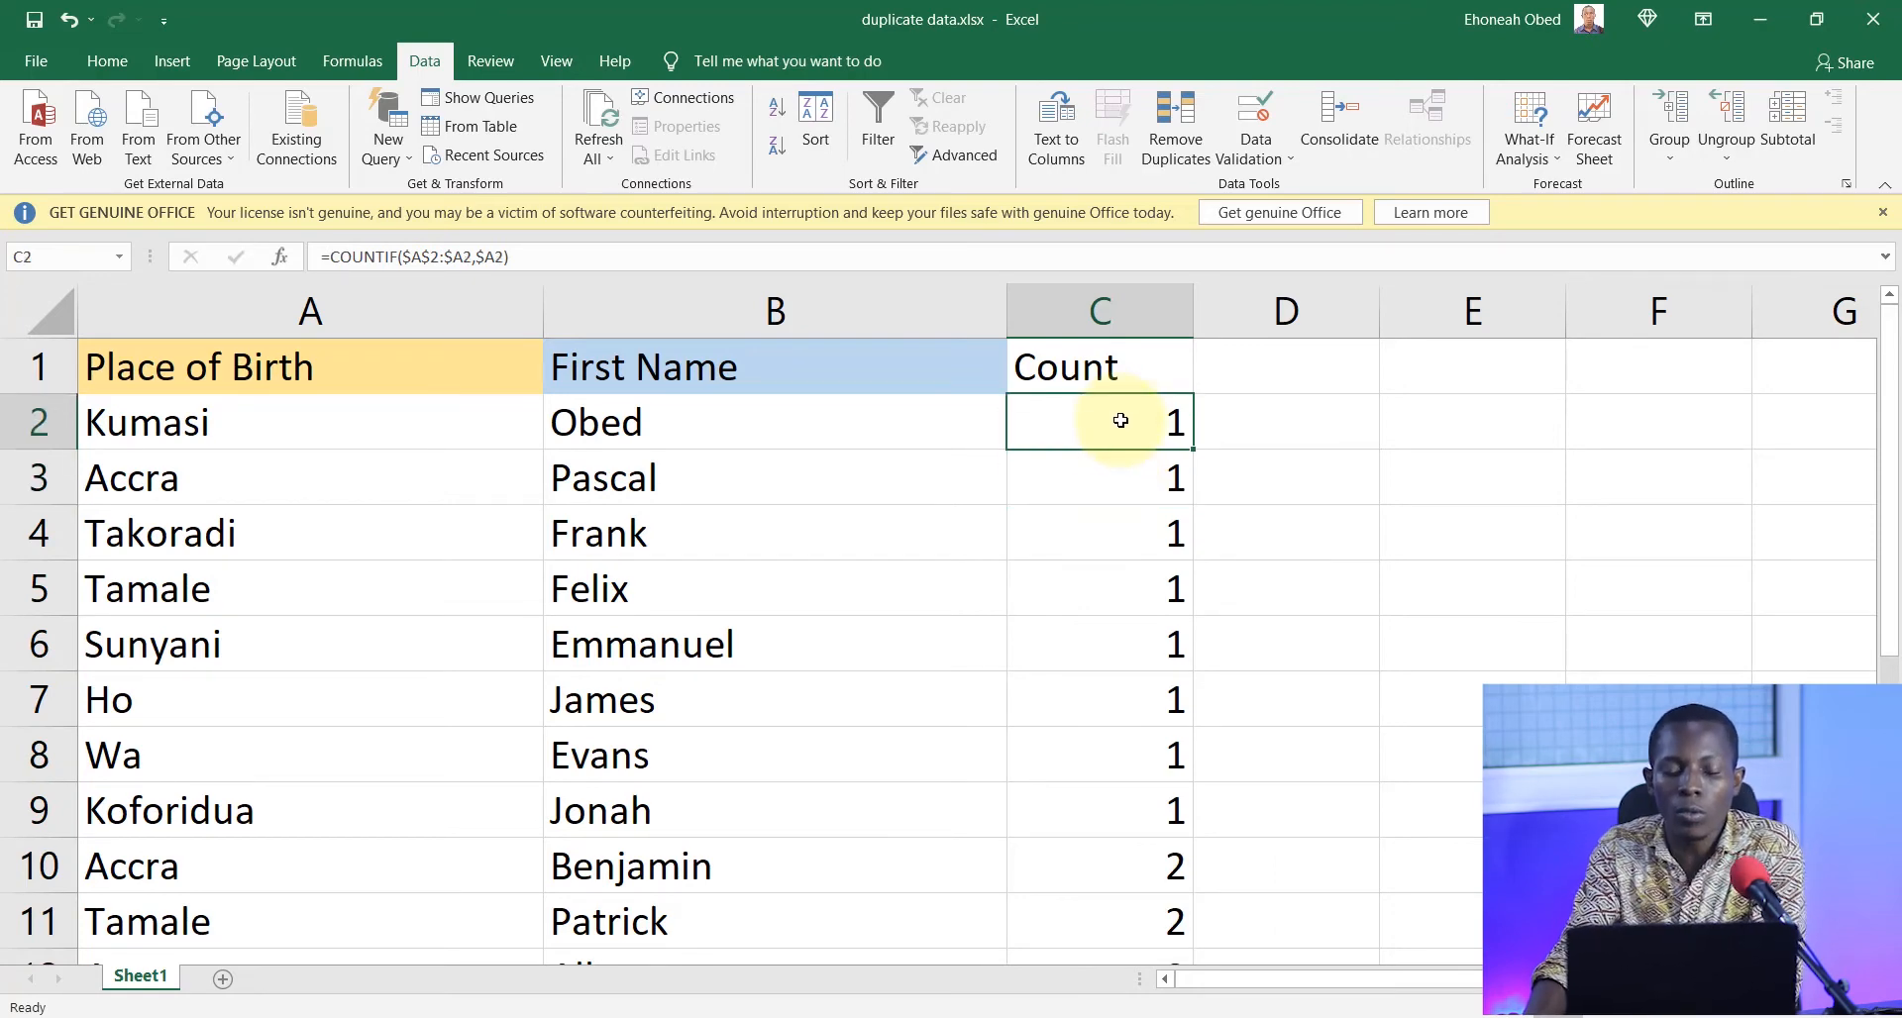
{"action": "left_click", "coordinate": [1151, 494]}
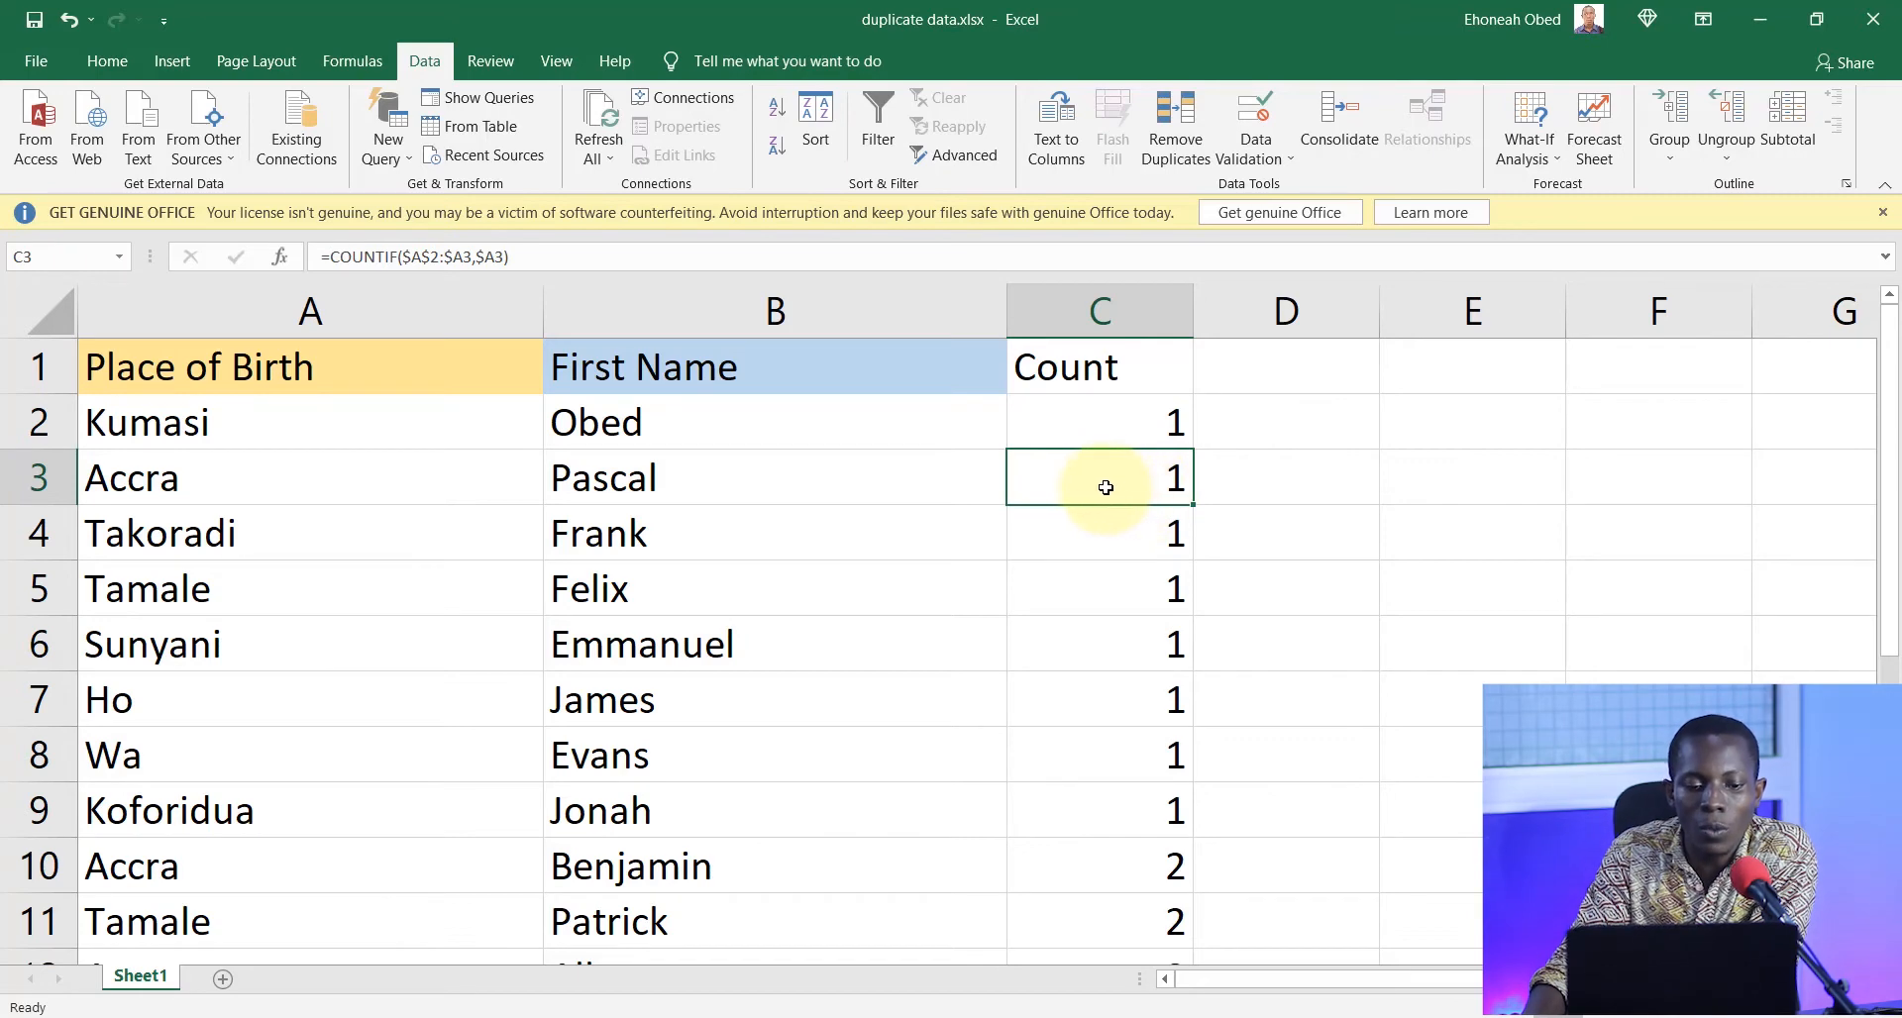
{"action": "left_click", "coordinate": [463, 259]}
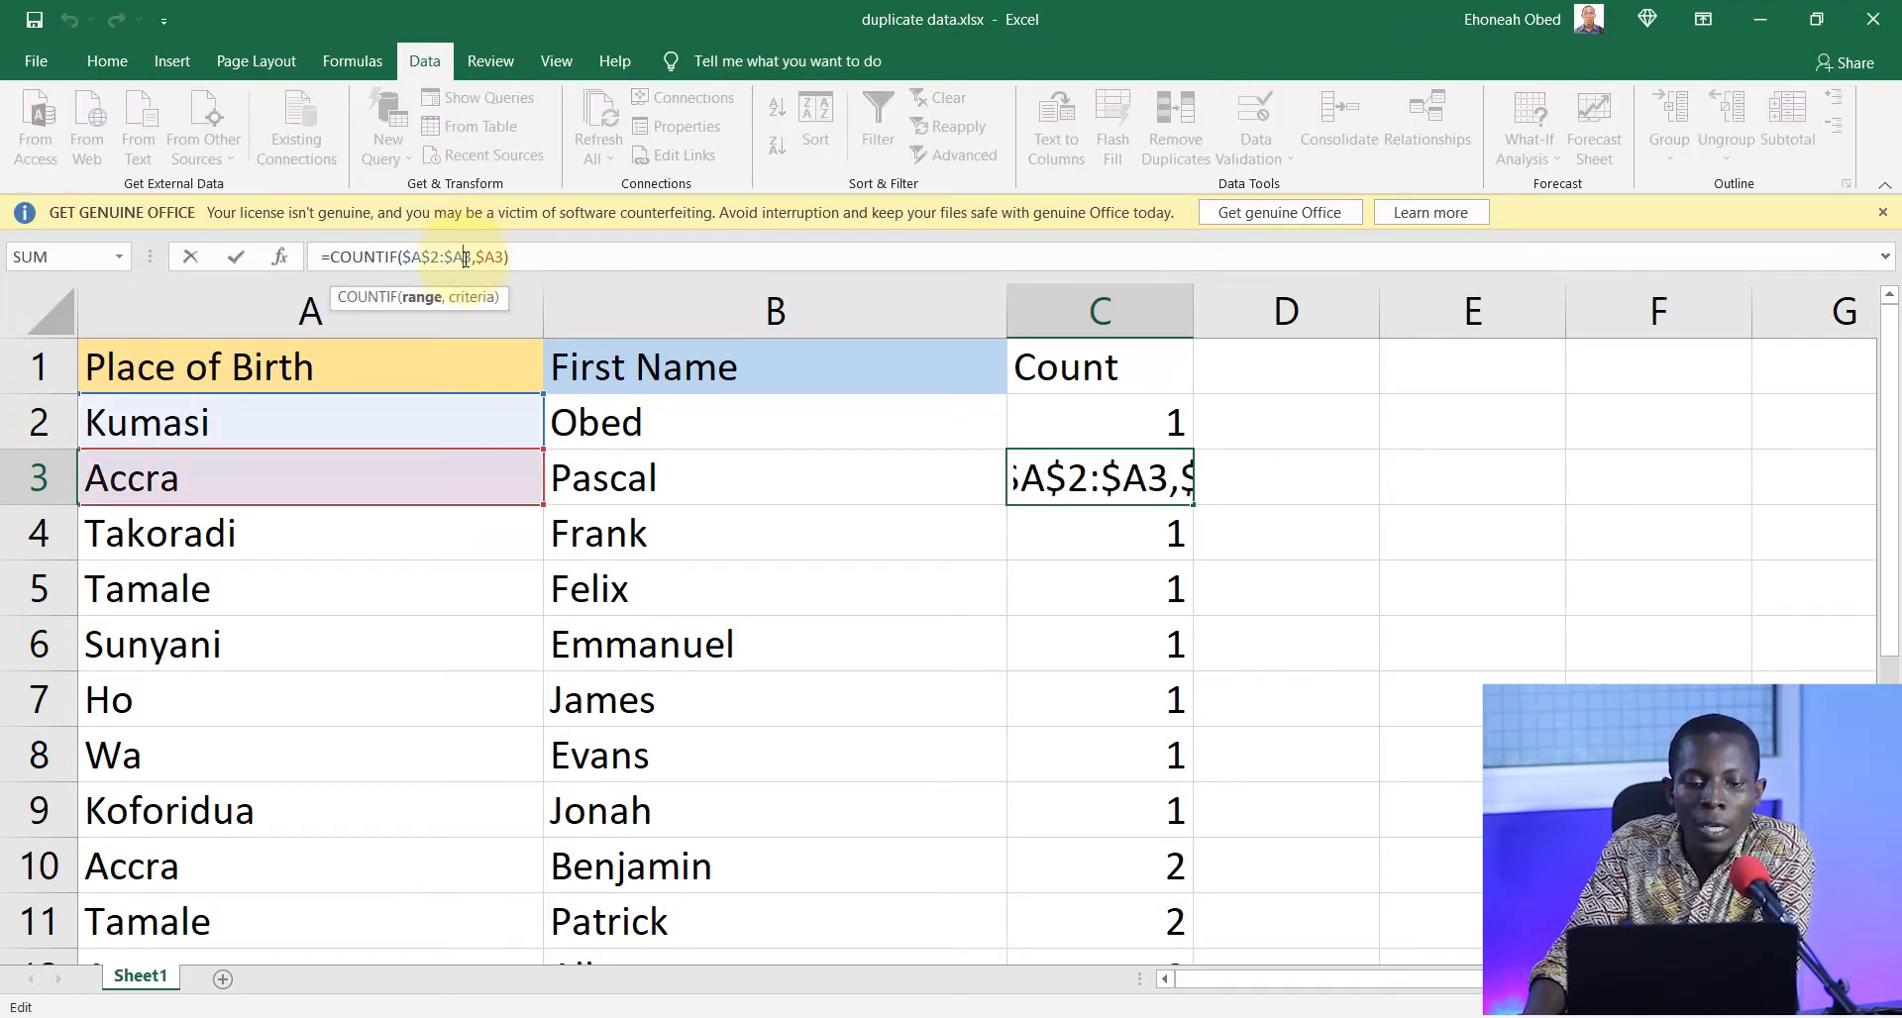
{"action": "left_click_drag", "start_coordinate": [468, 260], "coordinate": [477, 260]}
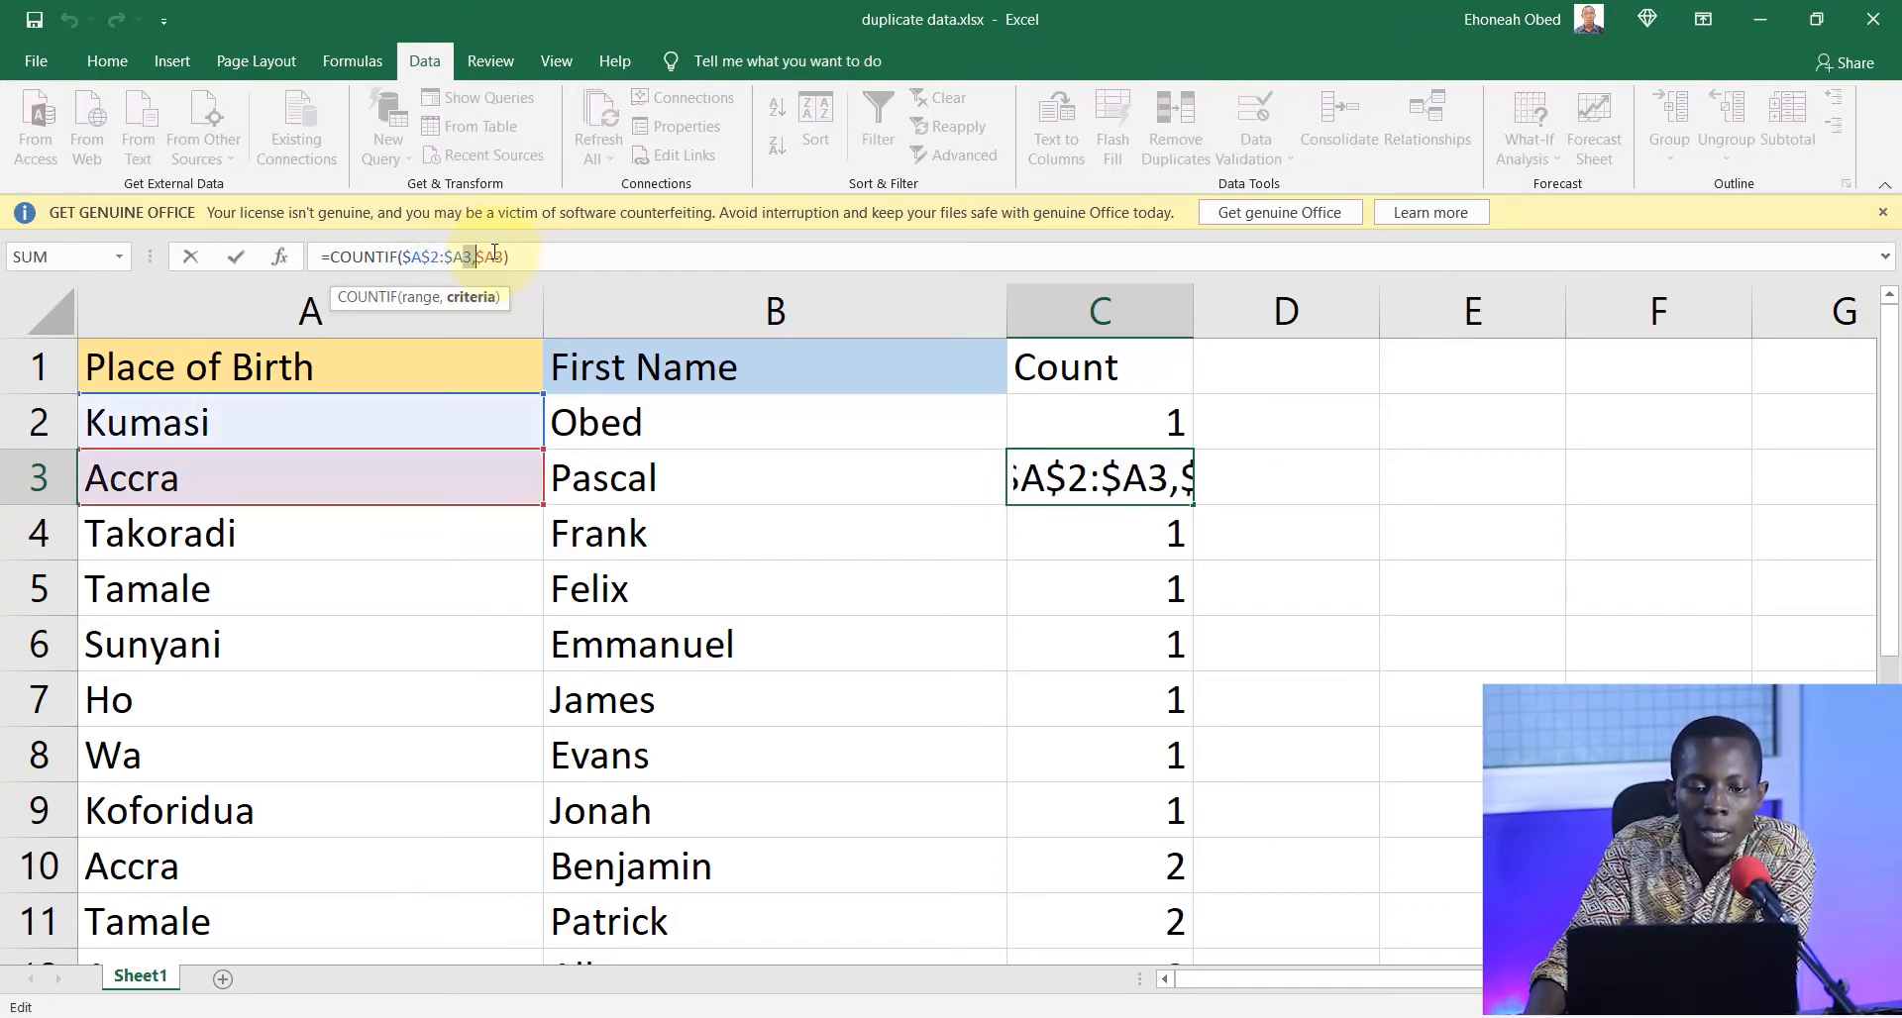
{"action": "left_click", "coordinate": [497, 260]}
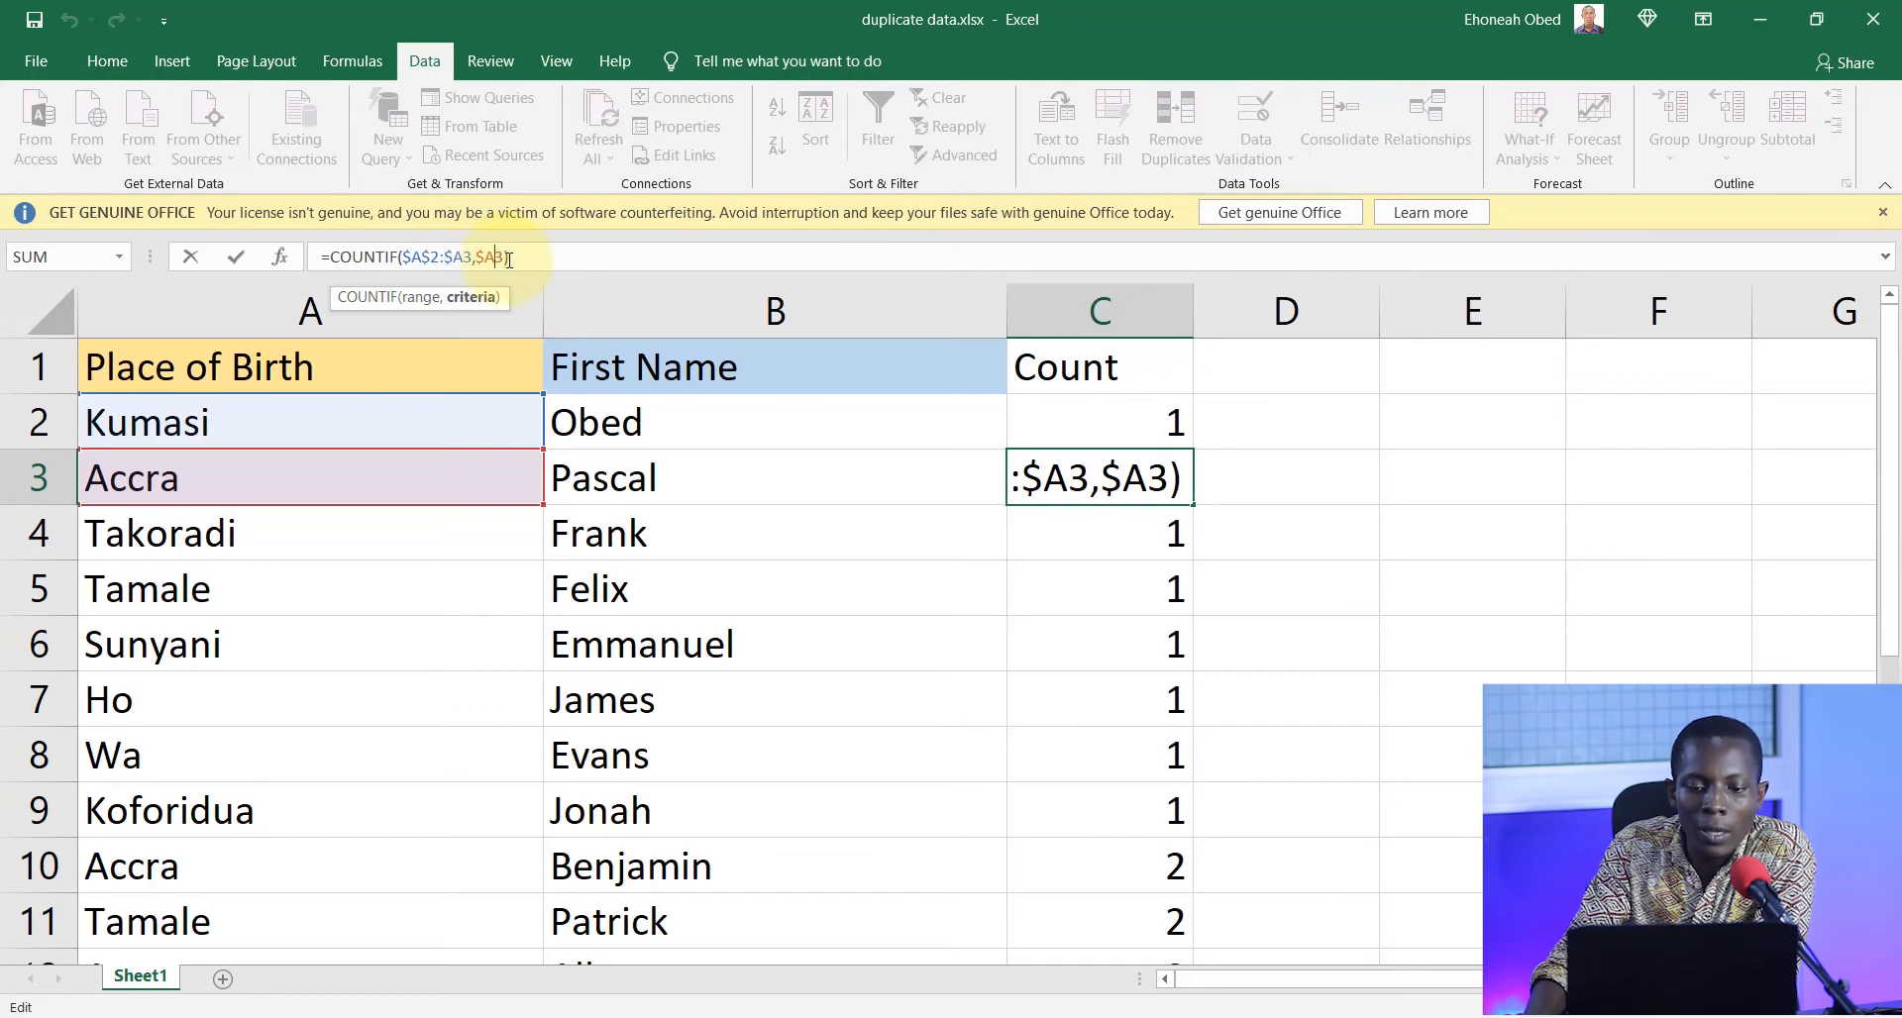
{"action": "left_click", "coordinate": [1138, 421]}
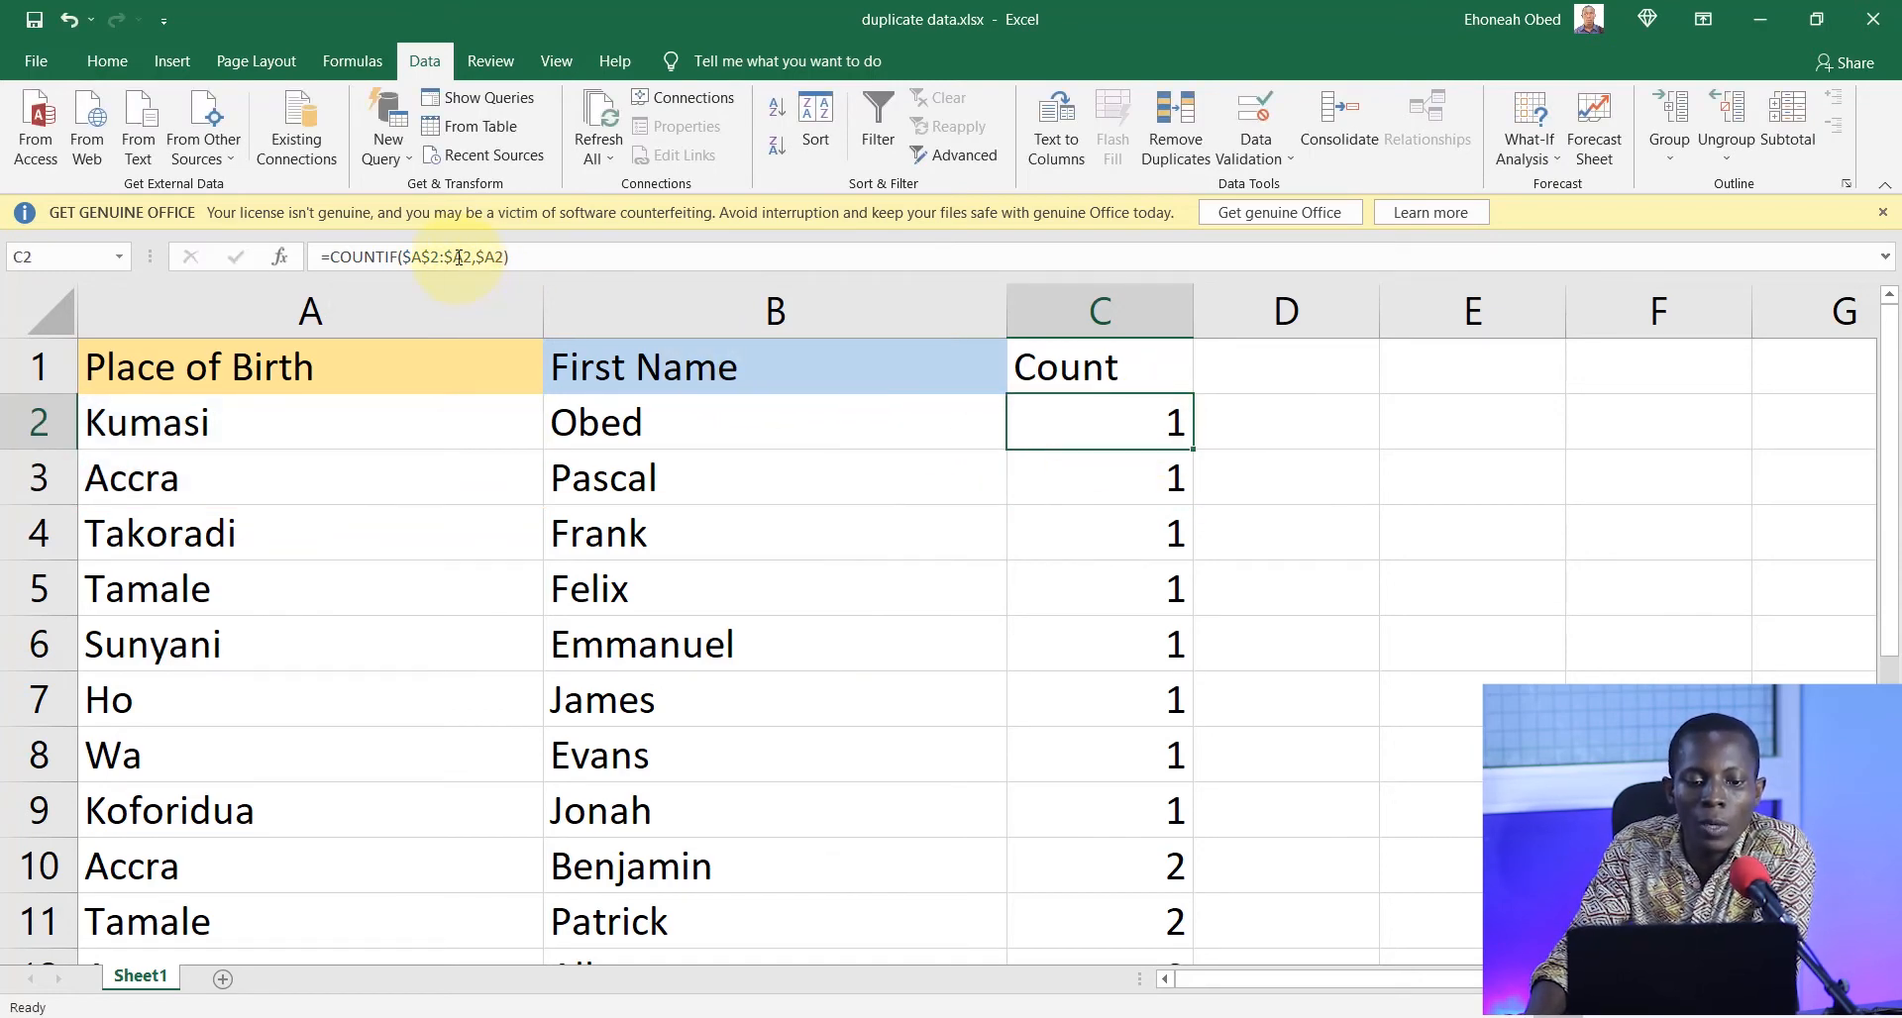
{"action": "left_click_drag", "start_coordinate": [455, 259], "coordinate": [476, 260]}
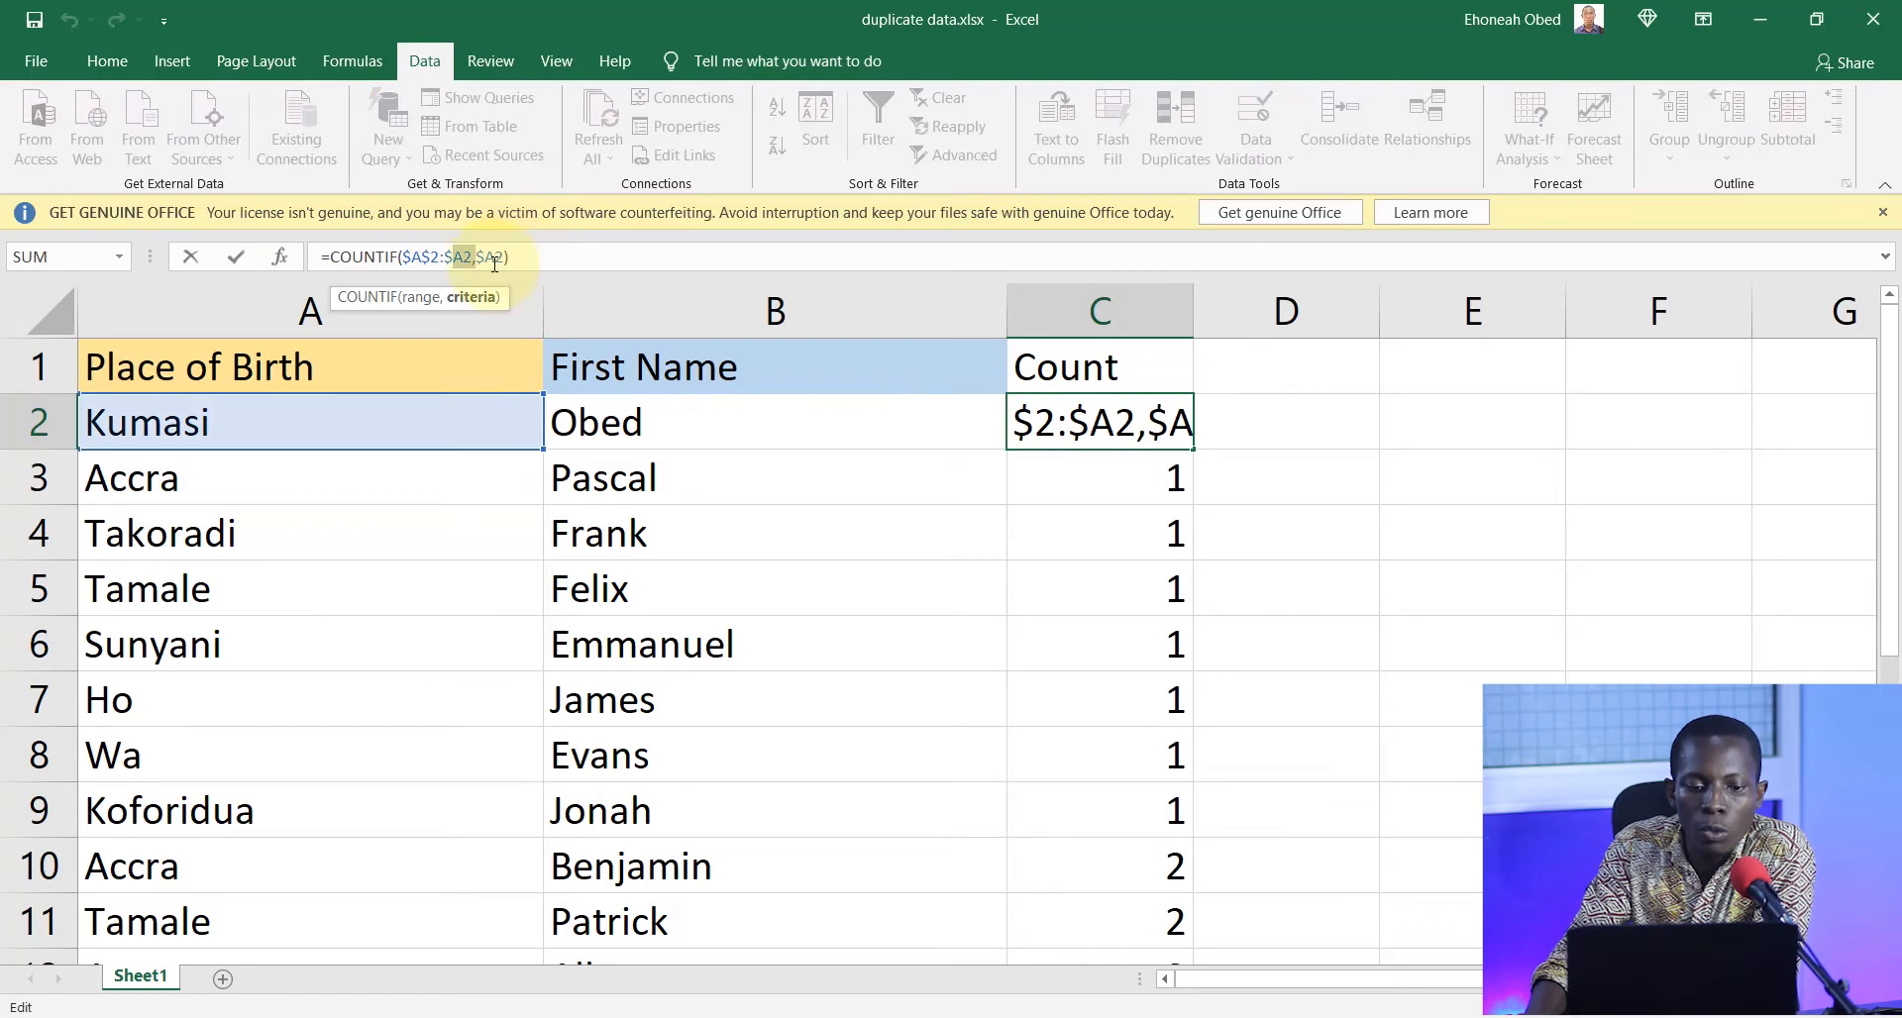
{"action": "left_click", "coordinate": [494, 262]}
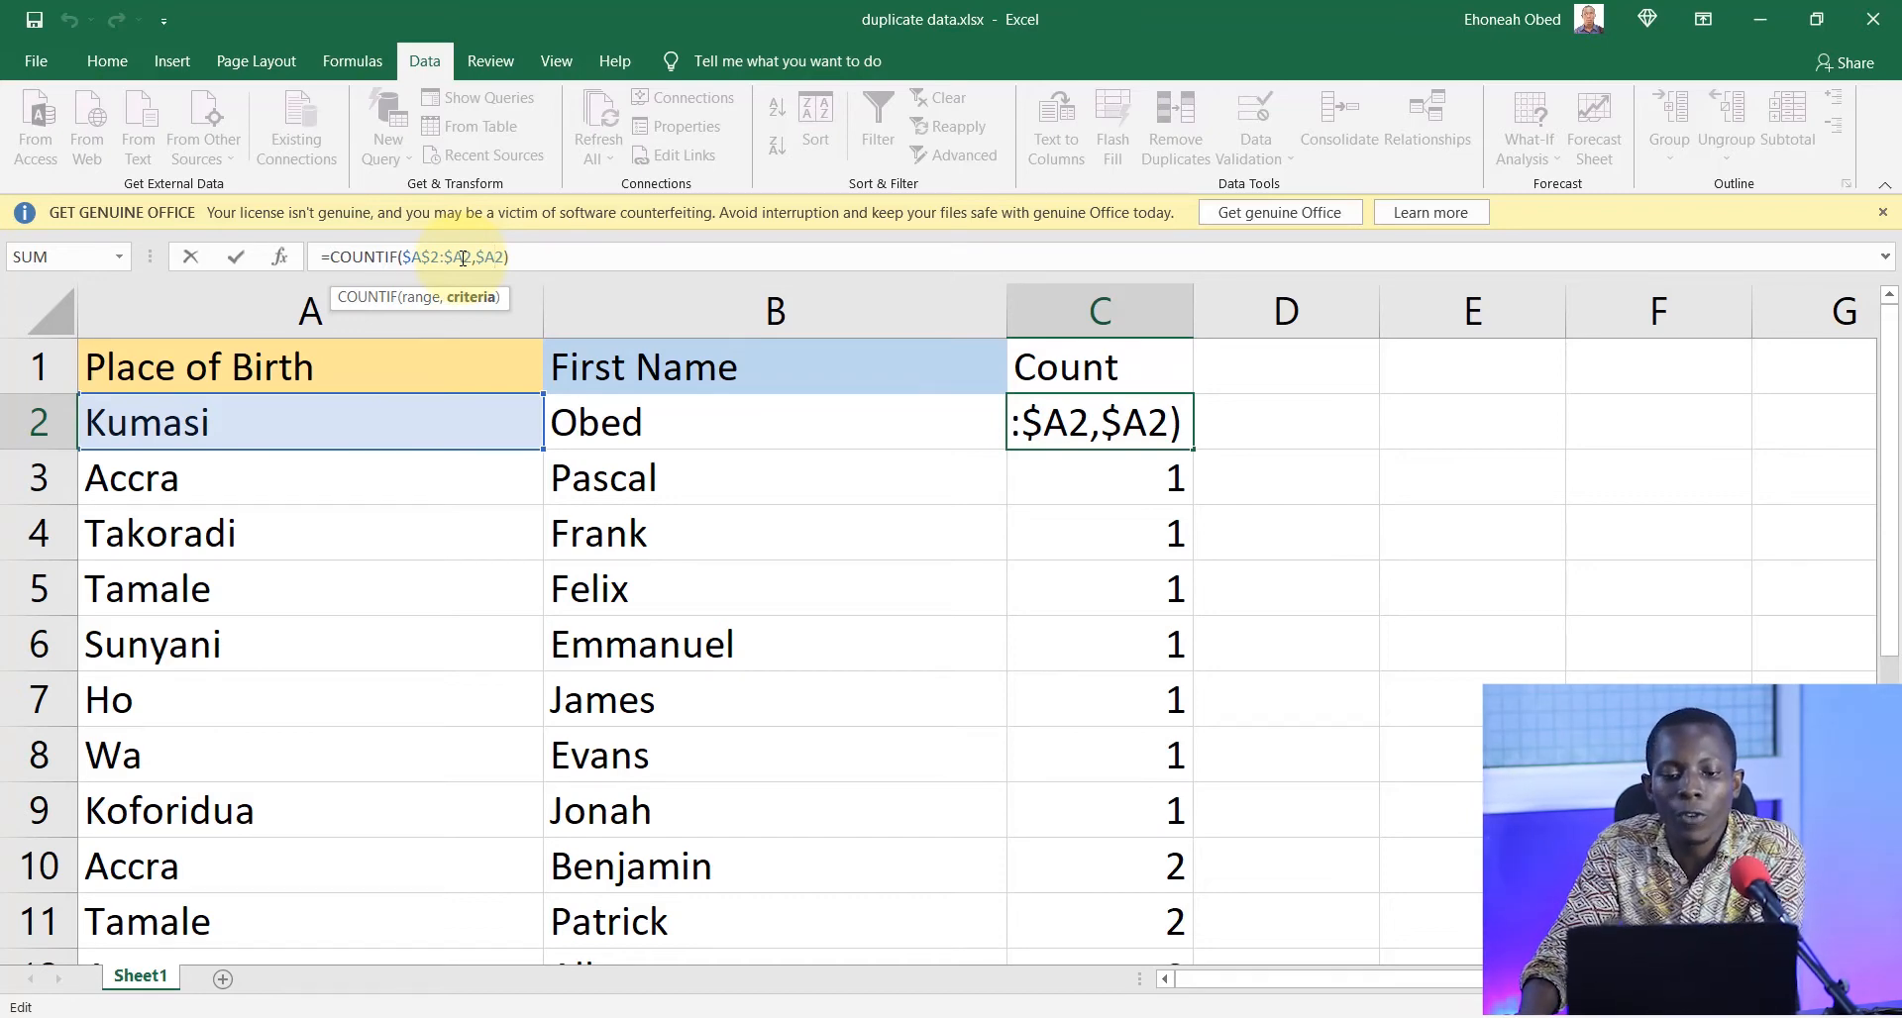
- Examine the filled formulas from C3 down to C8, focusing on the $A$2 range start and the $A8 criterion in C8
{"action": "left_click", "coordinate": [1065, 481]}
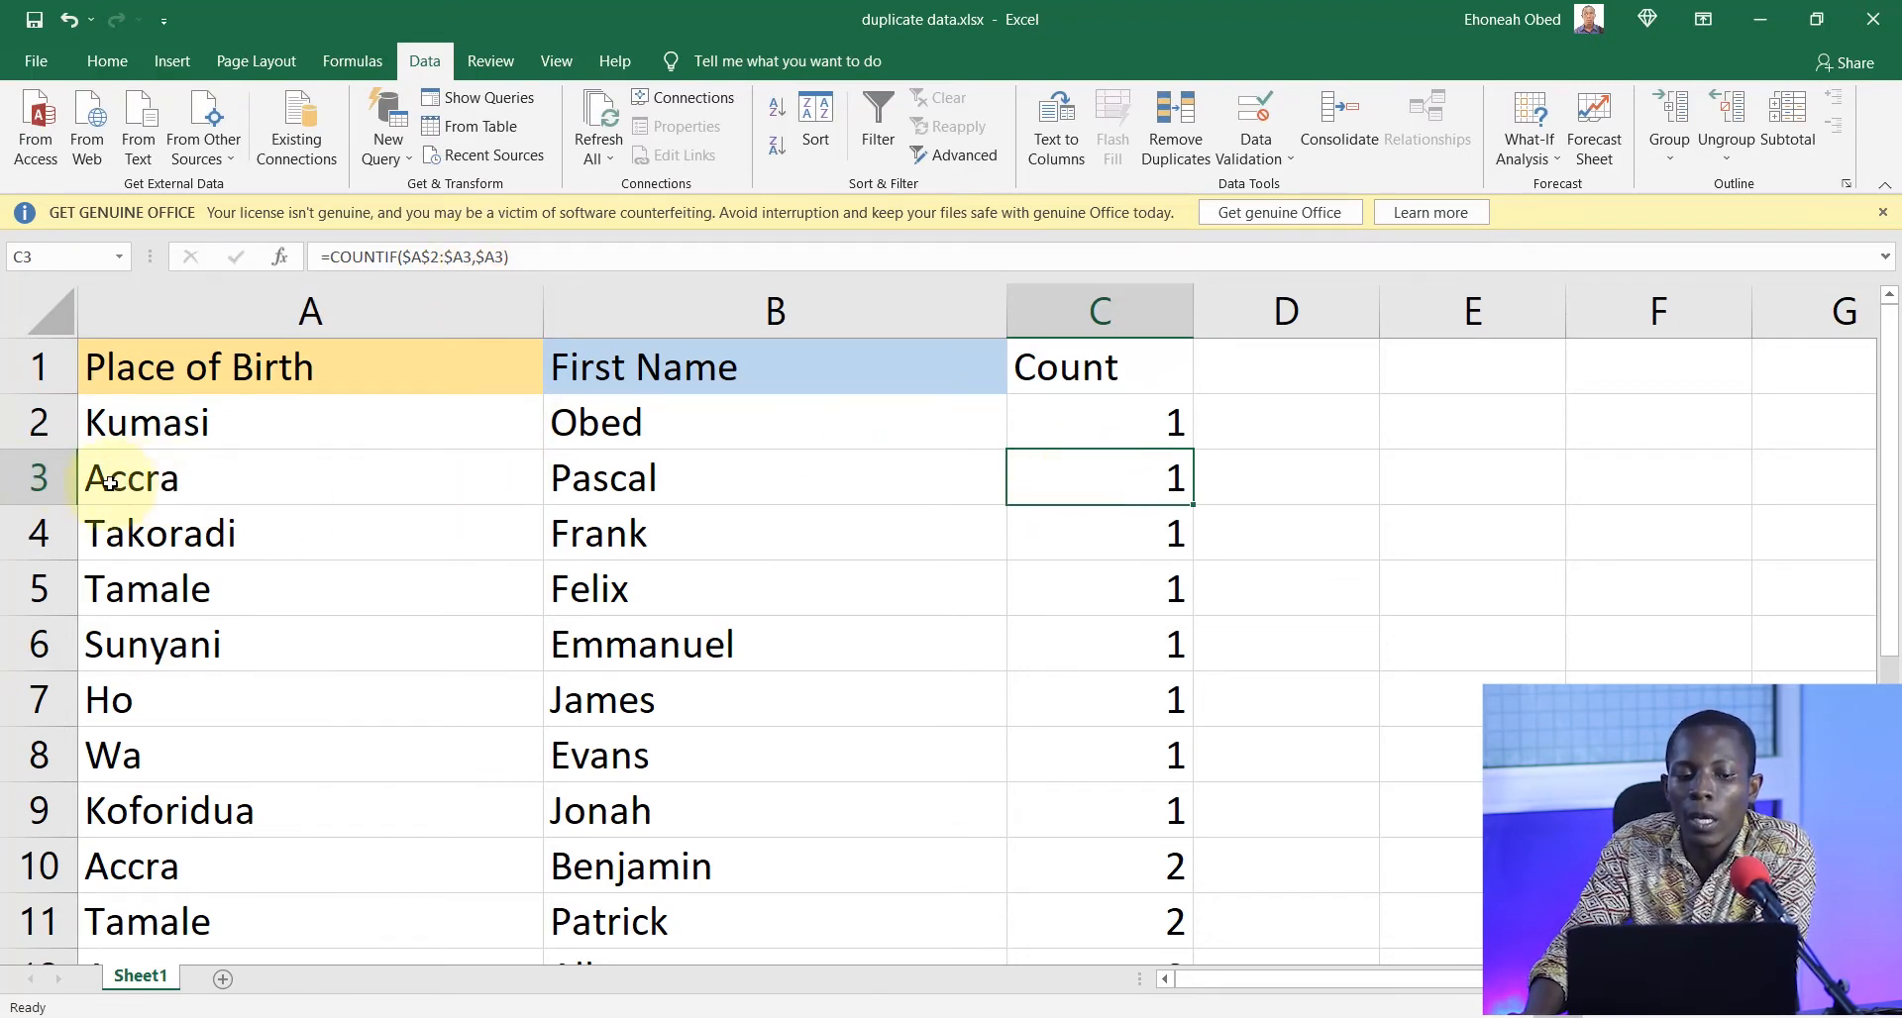
{"action": "left_click", "coordinate": [1071, 532]}
{"action": "left_click", "coordinate": [1144, 600]}
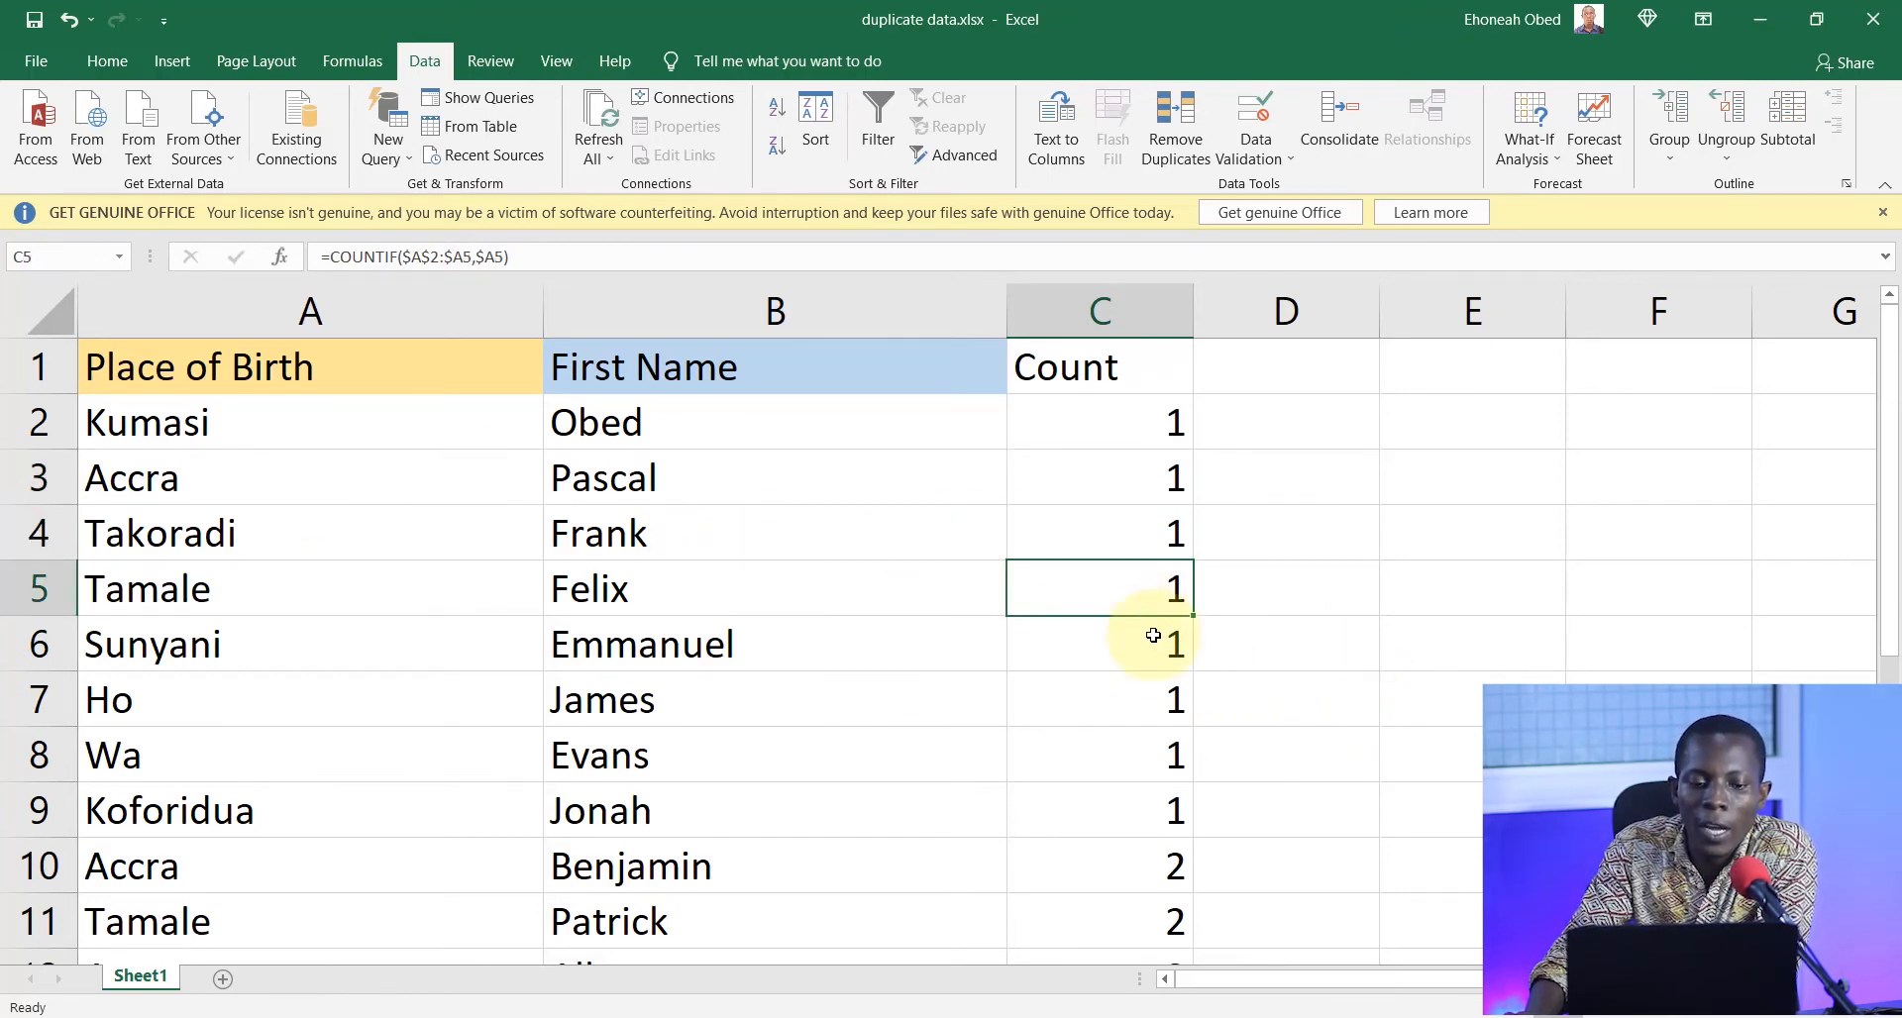
{"action": "left_click", "coordinate": [1153, 642]}
{"action": "left_click", "coordinate": [1154, 698]}
{"action": "left_click", "coordinate": [1141, 758]}
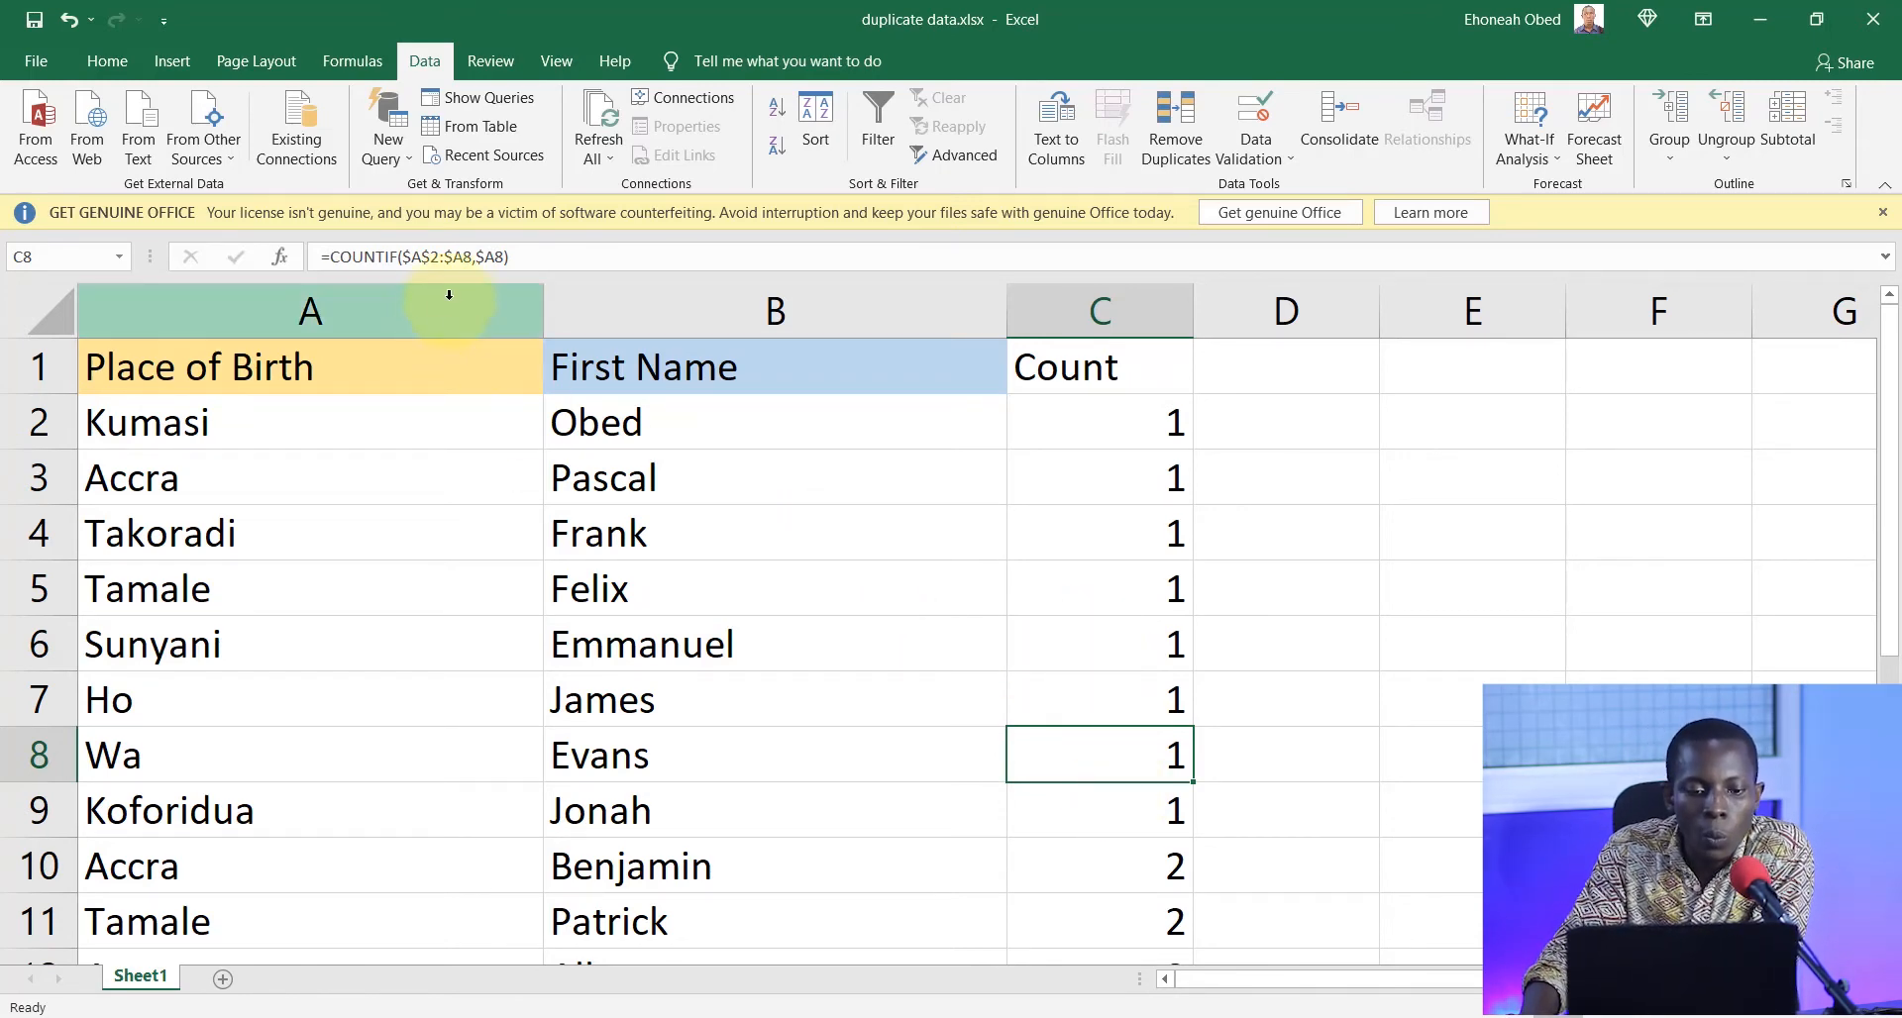
{"action": "left_click", "coordinate": [403, 257]}
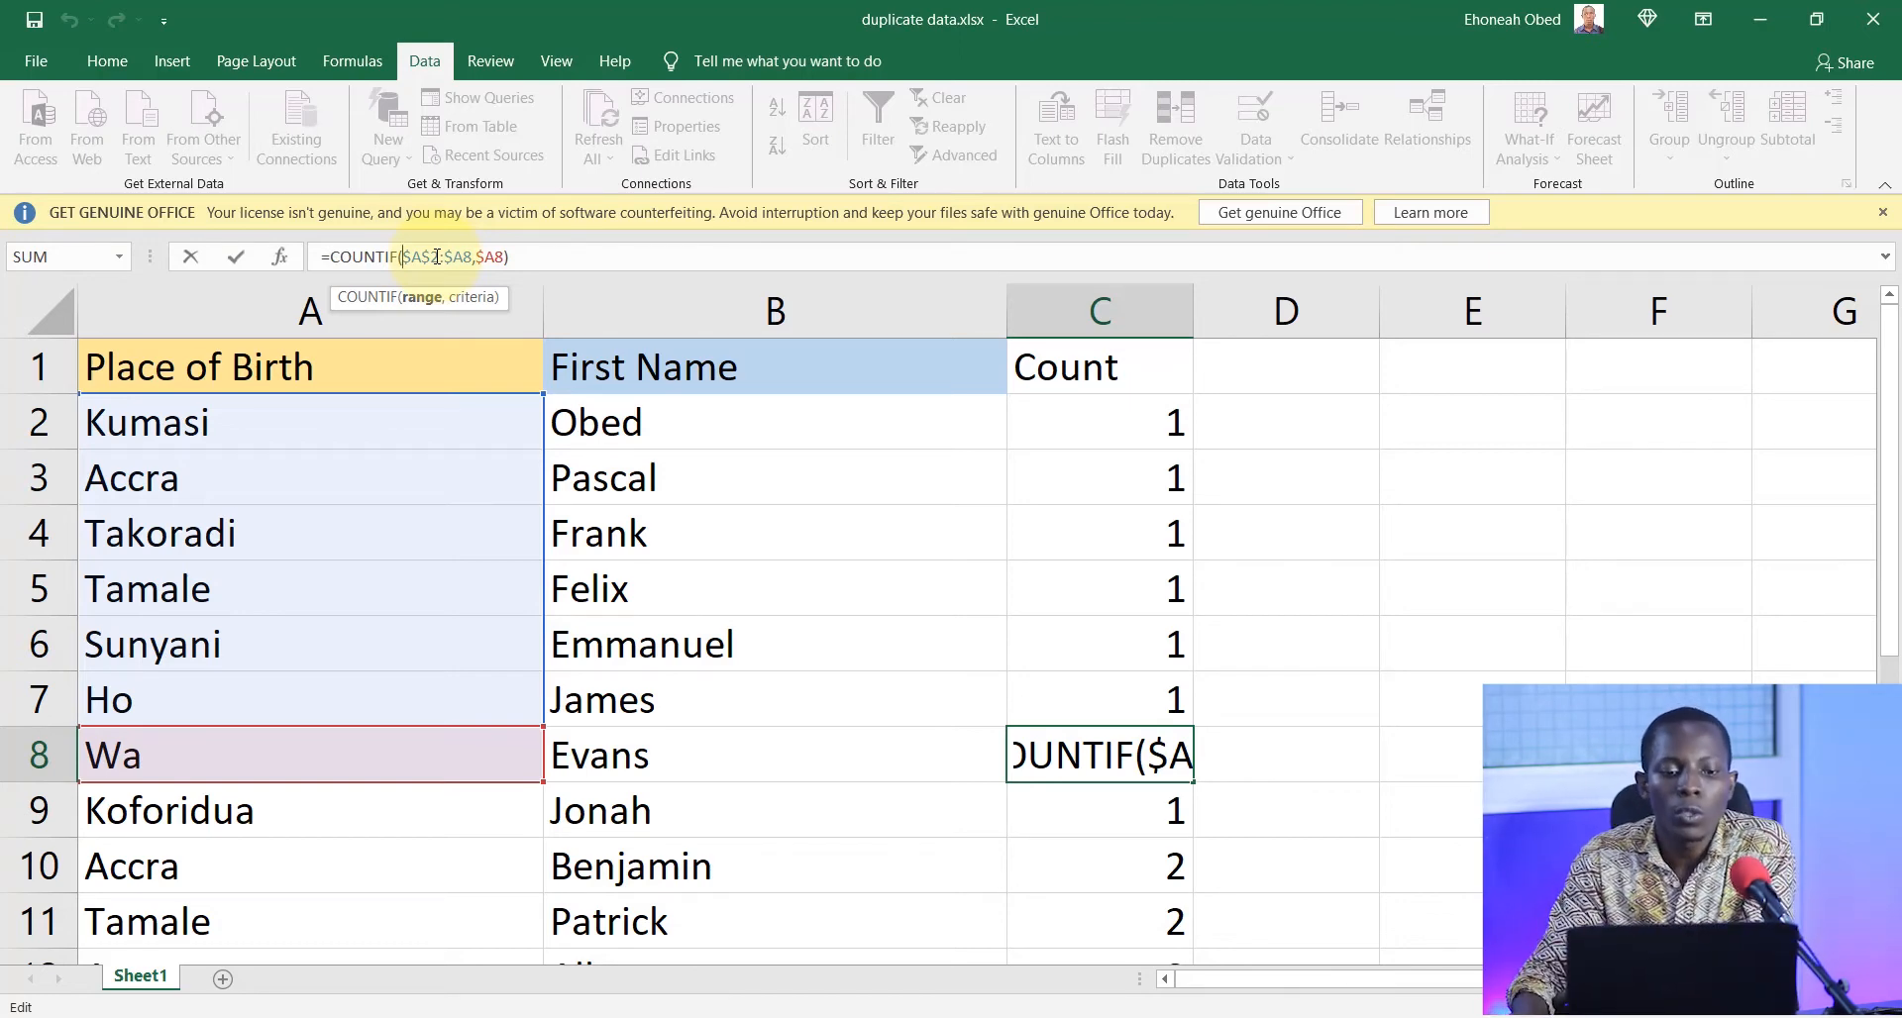
{"action": "left_click_drag", "start_coordinate": [436, 258], "coordinate": [404, 255]}
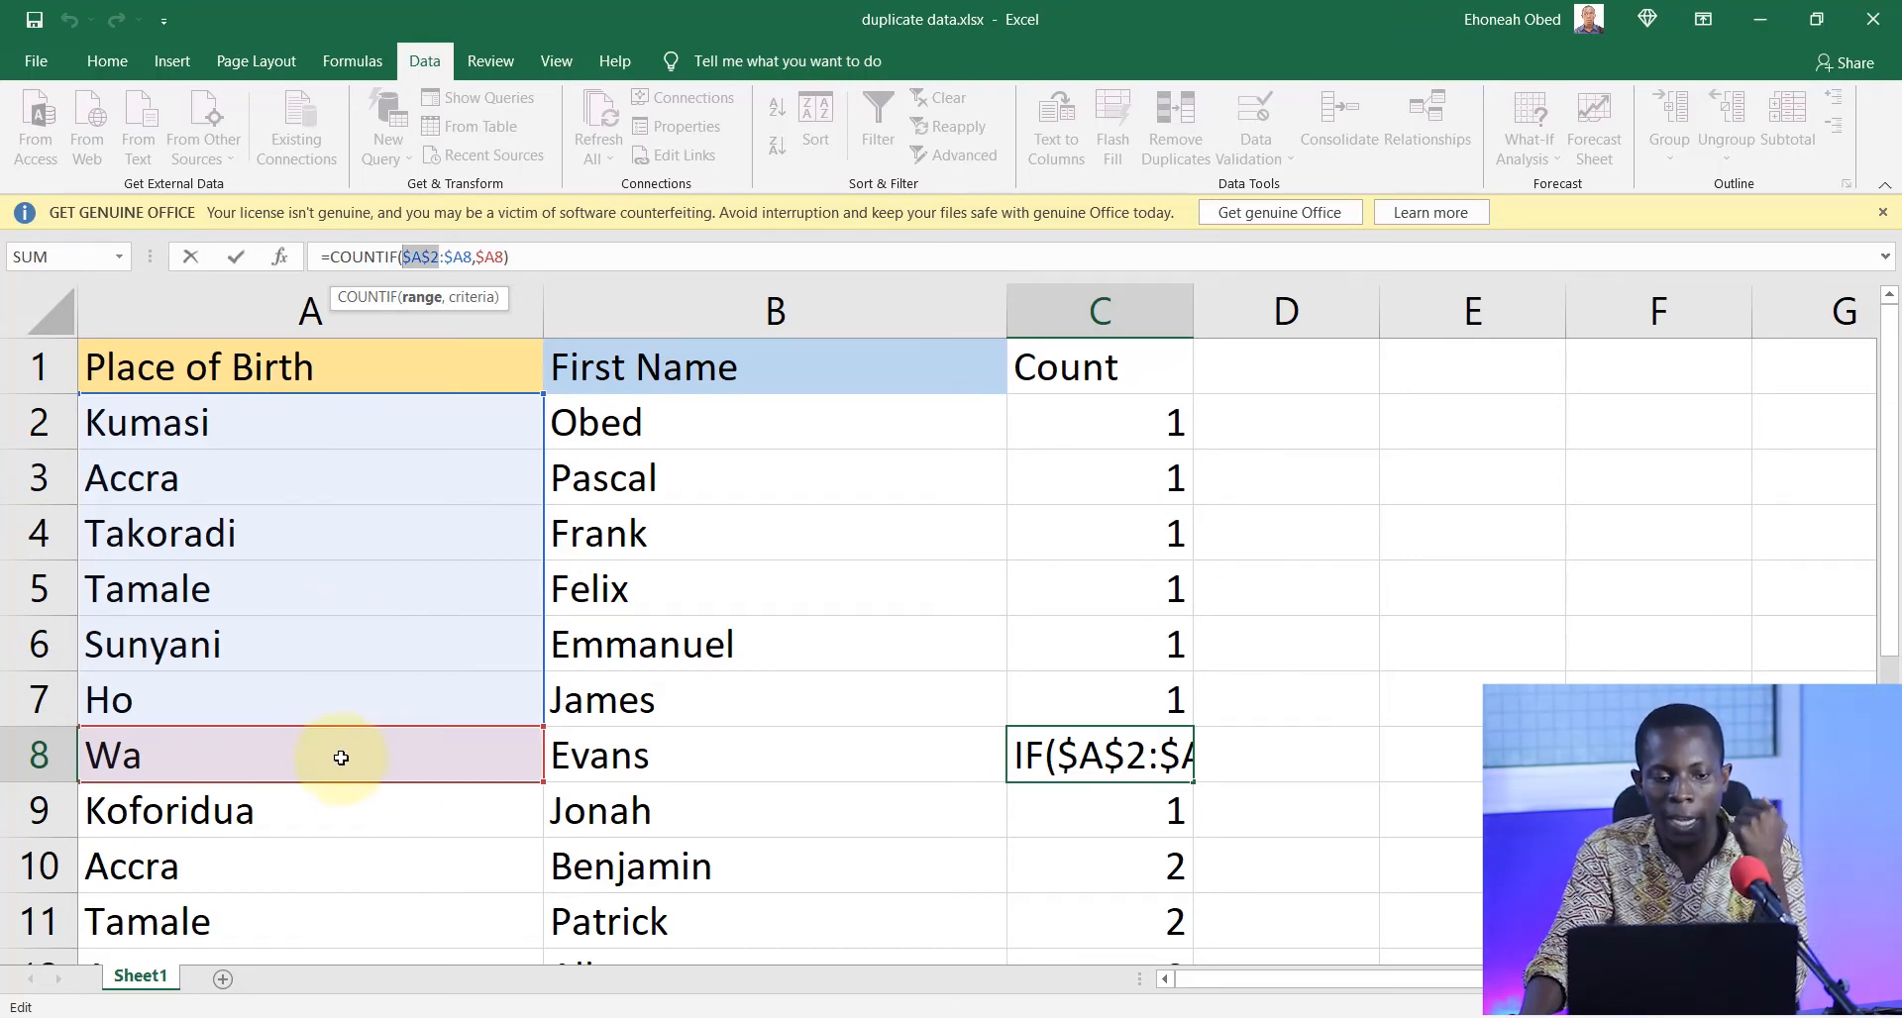
{"action": "mouse_move", "coordinate": [474, 257]}
{"action": "left_mouse_down"}
{"action": "mouse_move", "coordinate": [402, 259]}
{"action": "mouse_move", "coordinate": [506, 260]}
{"action": "left_mouse_up"}
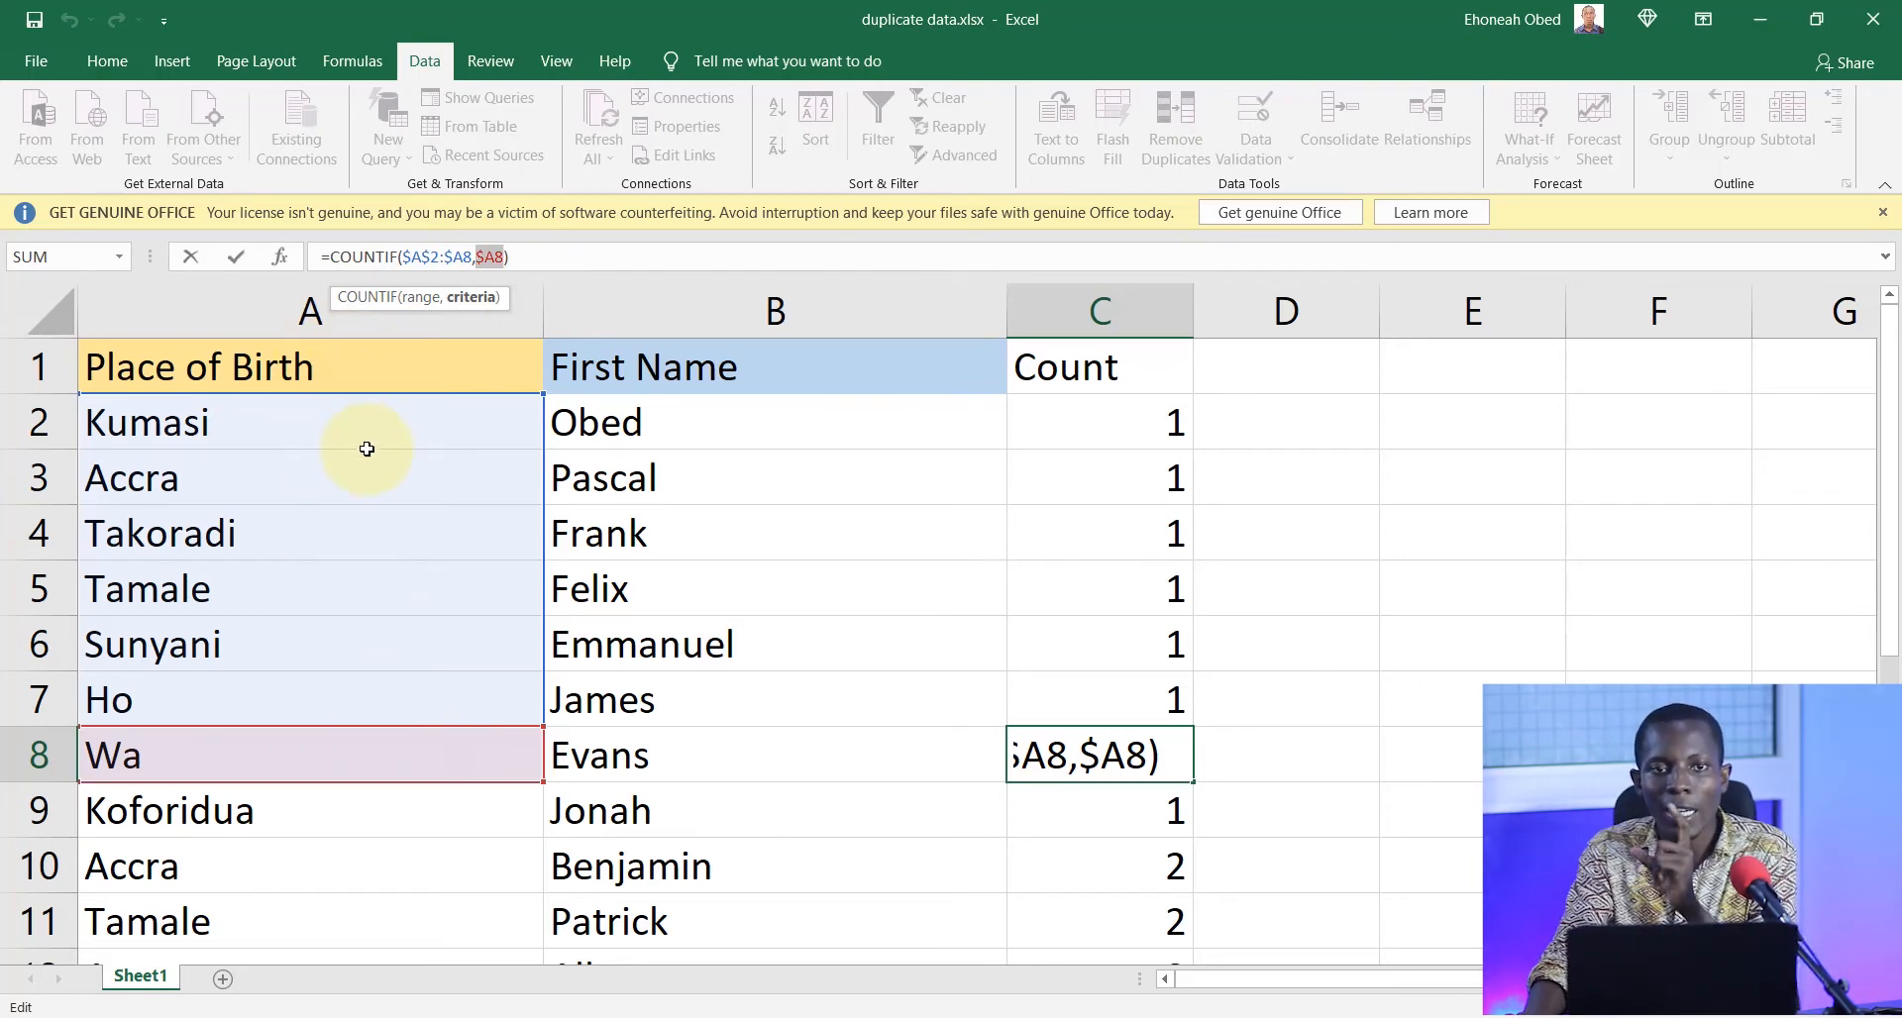
{"action": "left_click", "coordinate": [1127, 904]}
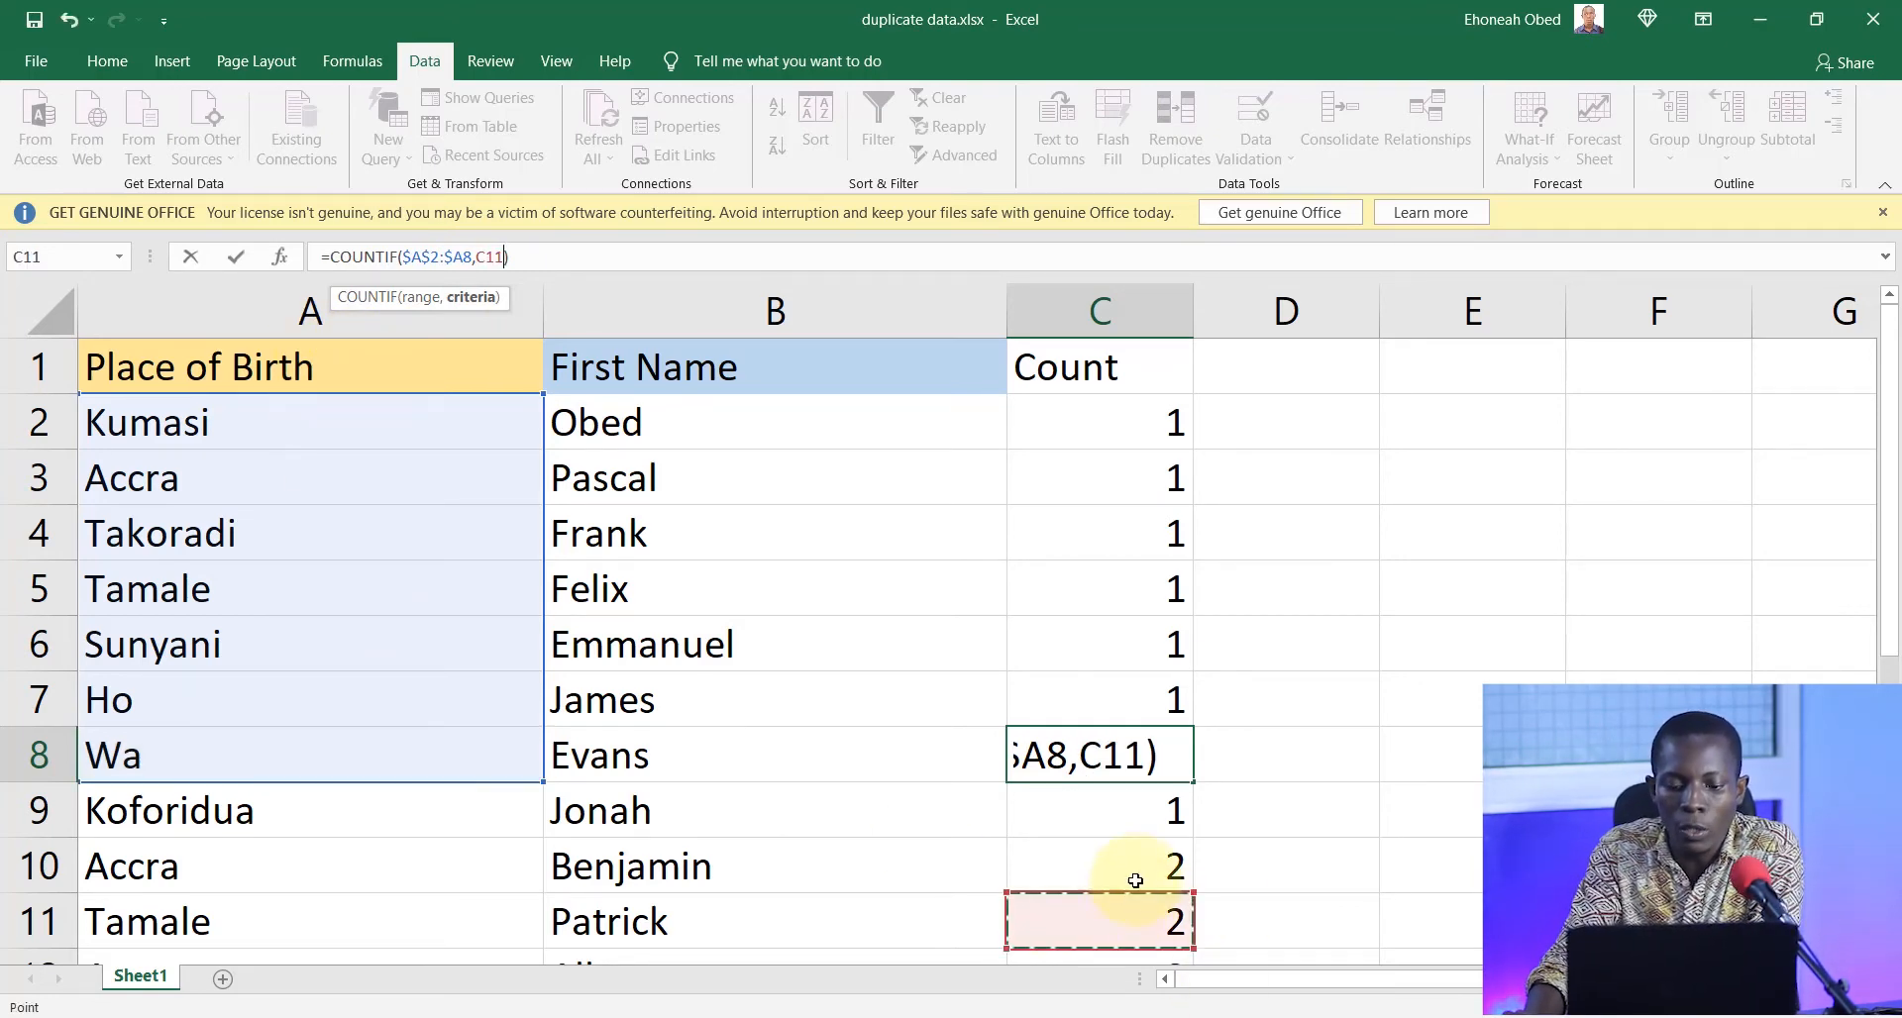
{"action": "scroll", "coordinate": [1144, 843], "scroll_direction": "down", "scroll_amount": 2}
{"action": "left_click", "coordinate": [1110, 664]}
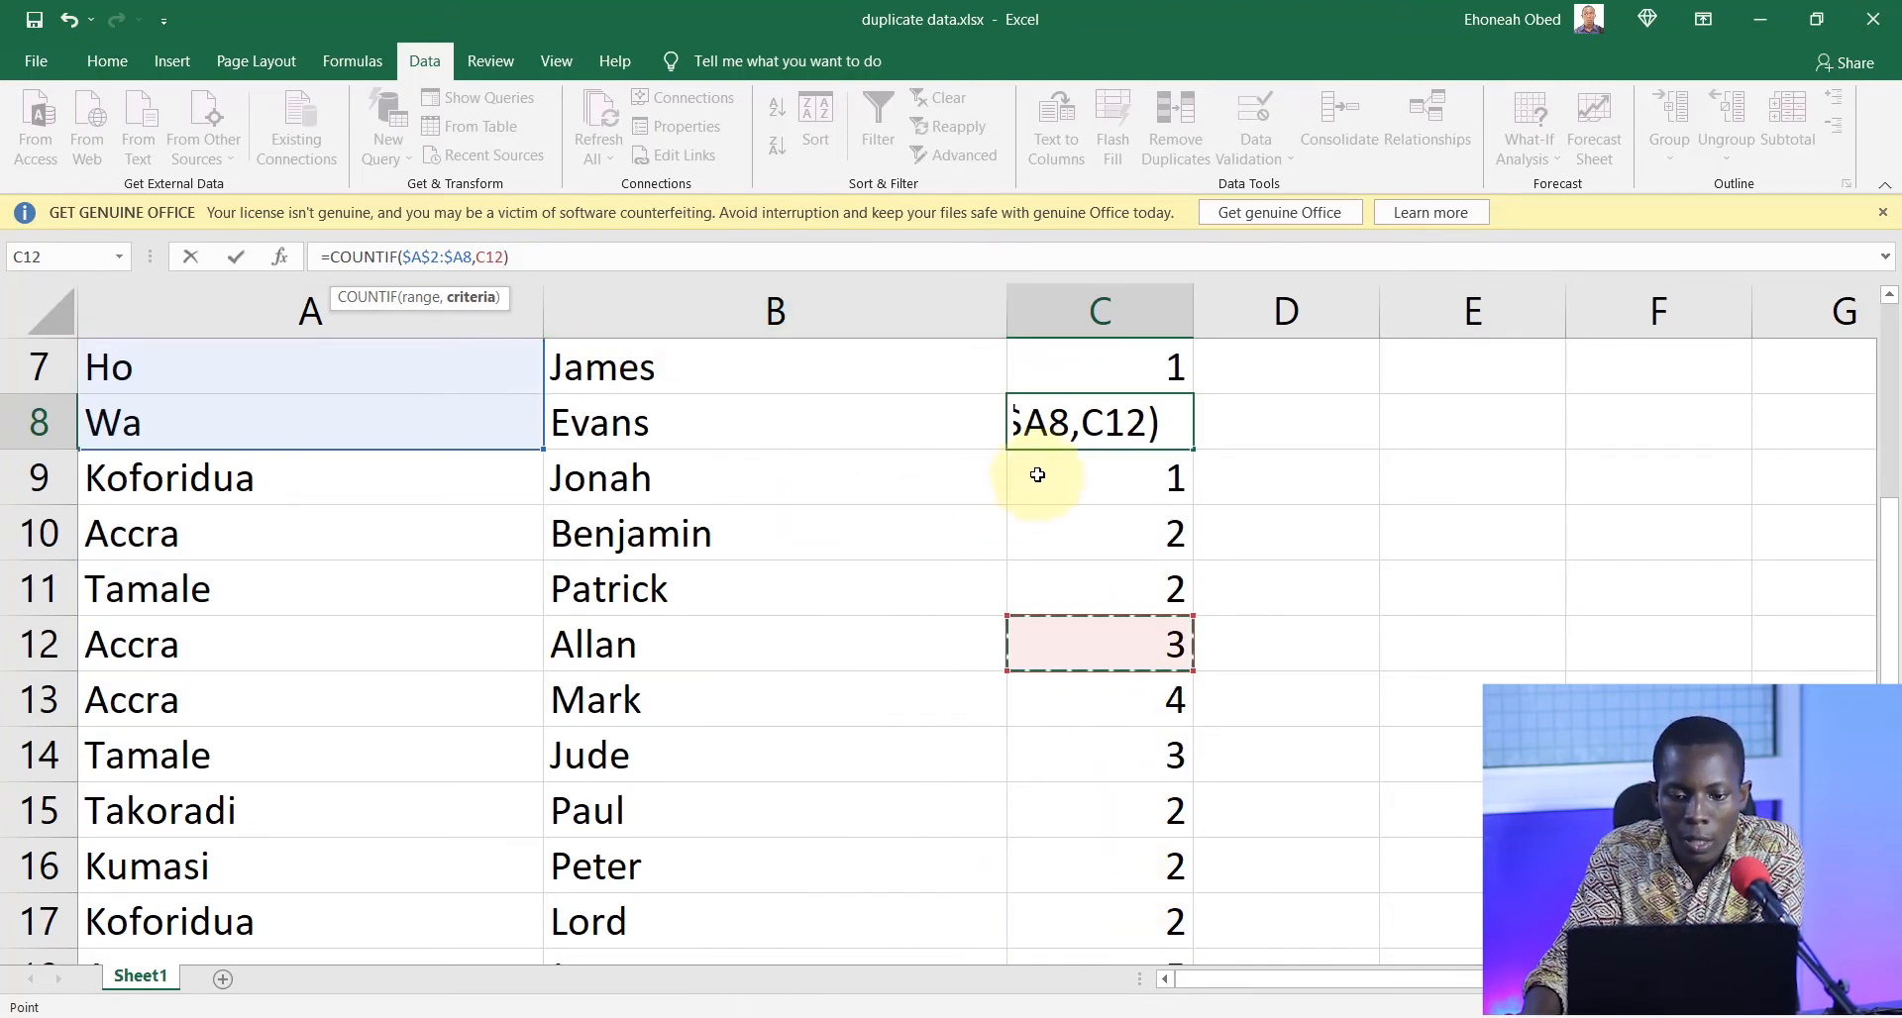
{"action": "left_click", "coordinate": [864, 441]}
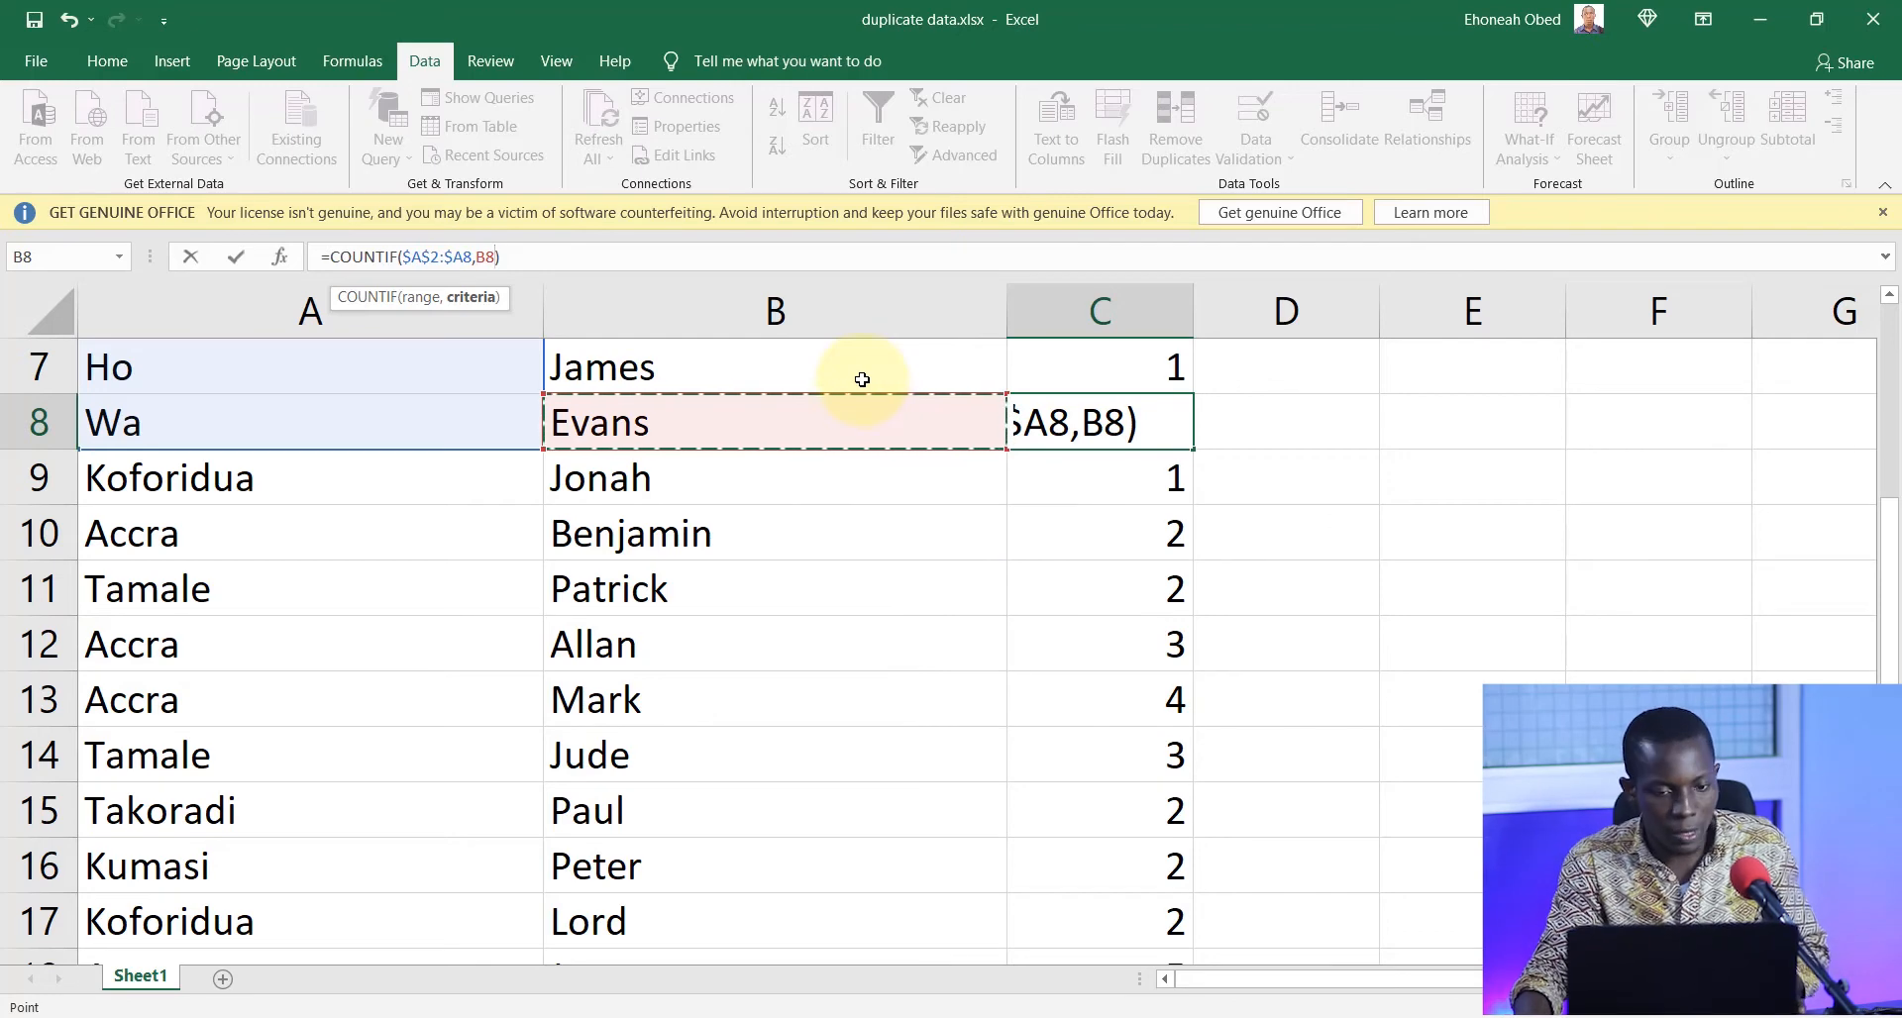
{"action": "key", "text": "ctrl+z"}
{"action": "key", "text": "ctrl+z"}
{"action": "key", "text": "ctrl+z"}
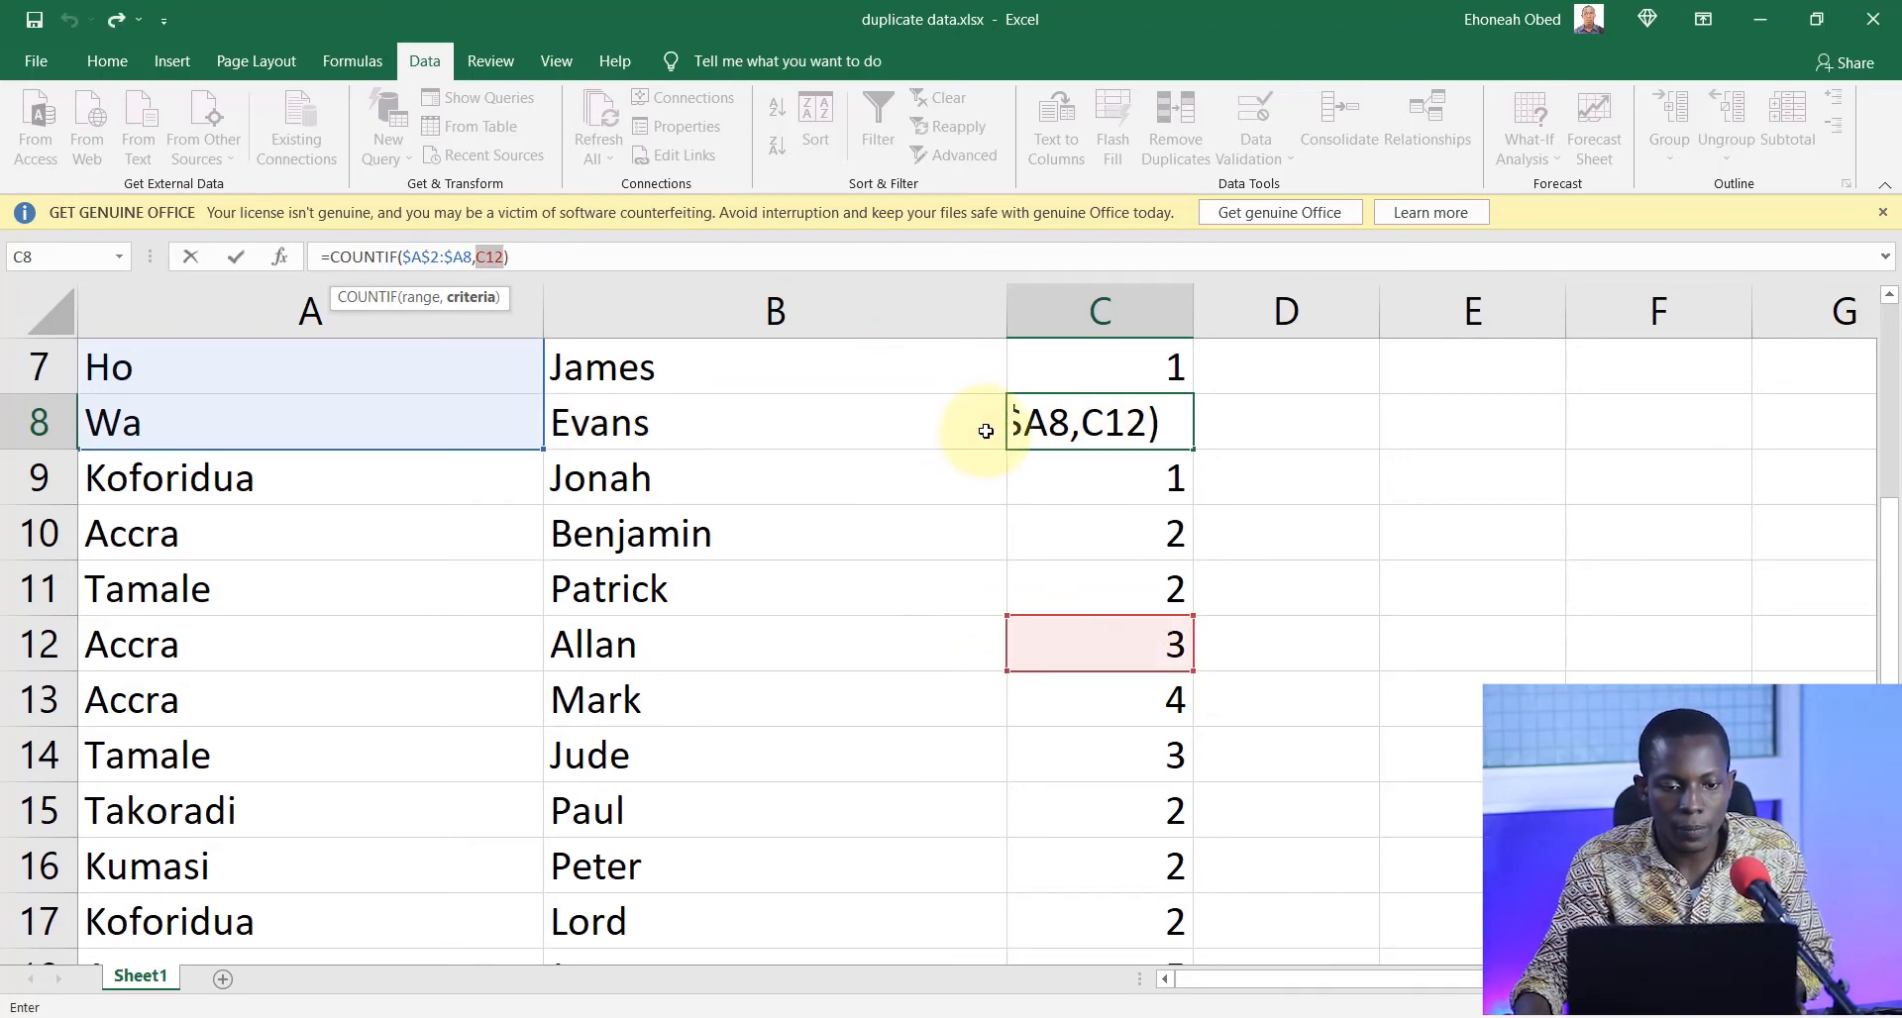
{"action": "key", "text": "ctrl+z"}
{"action": "key", "text": "ctrl+z"}
{"action": "left_click", "coordinate": [1294, 389]}
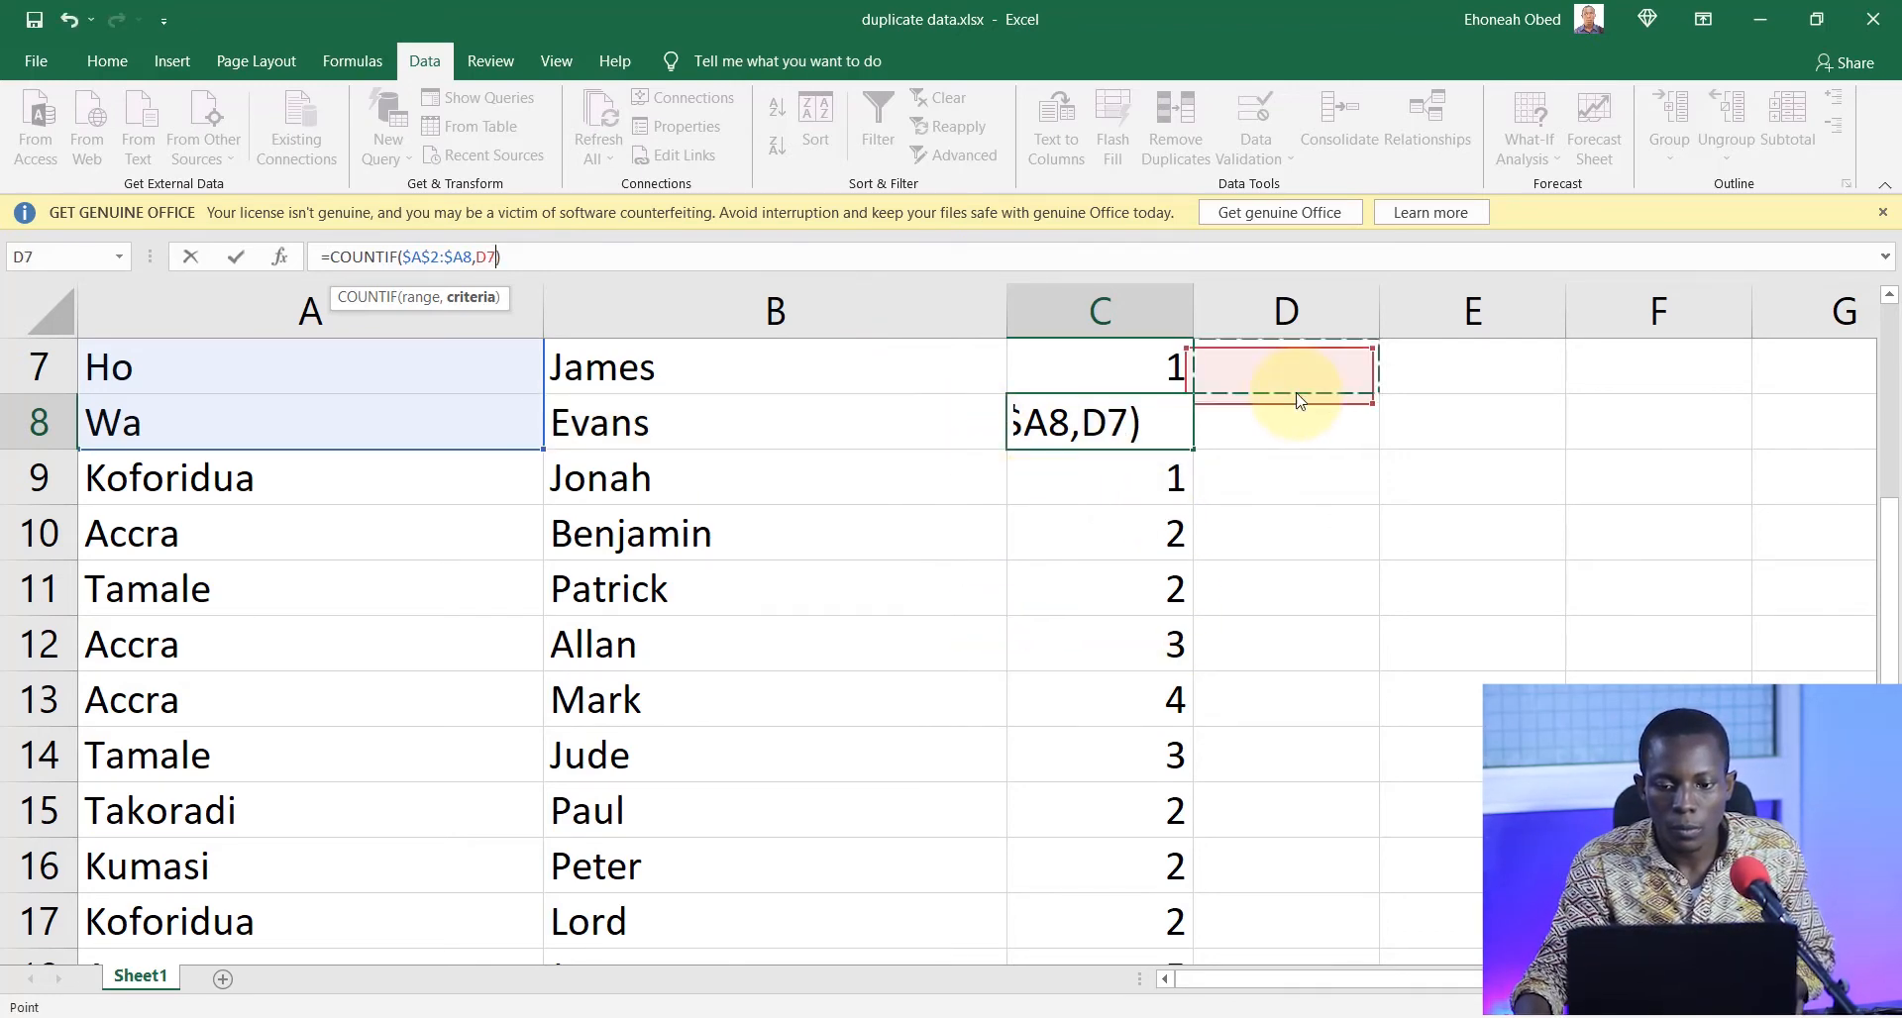
{"action": "key", "text": "Tab"}
{"action": "scroll", "coordinate": [1133, 437], "scroll_direction": "up", "scroll_amount": 2}
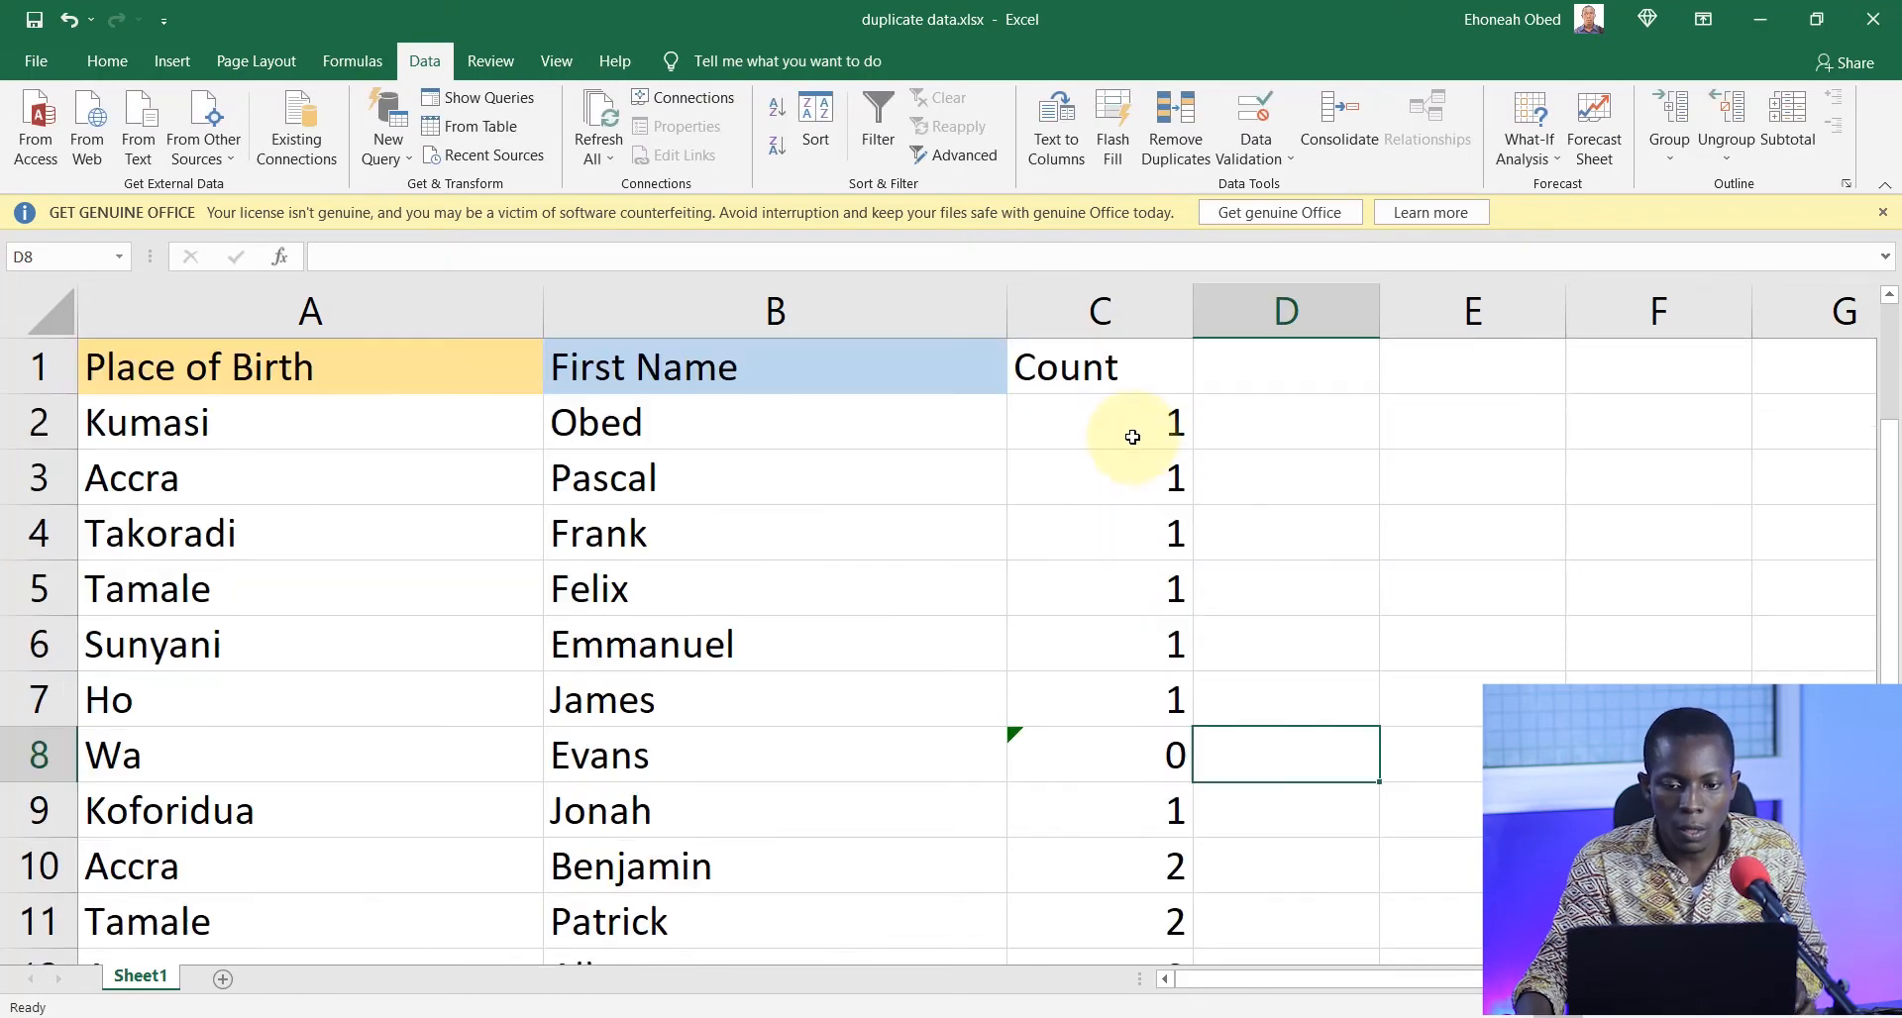
- Replace the wrong D7 criterion in C8's COUNTIF formula with $A8 and commit the formula
{"action": "left_click", "coordinate": [1111, 751]}
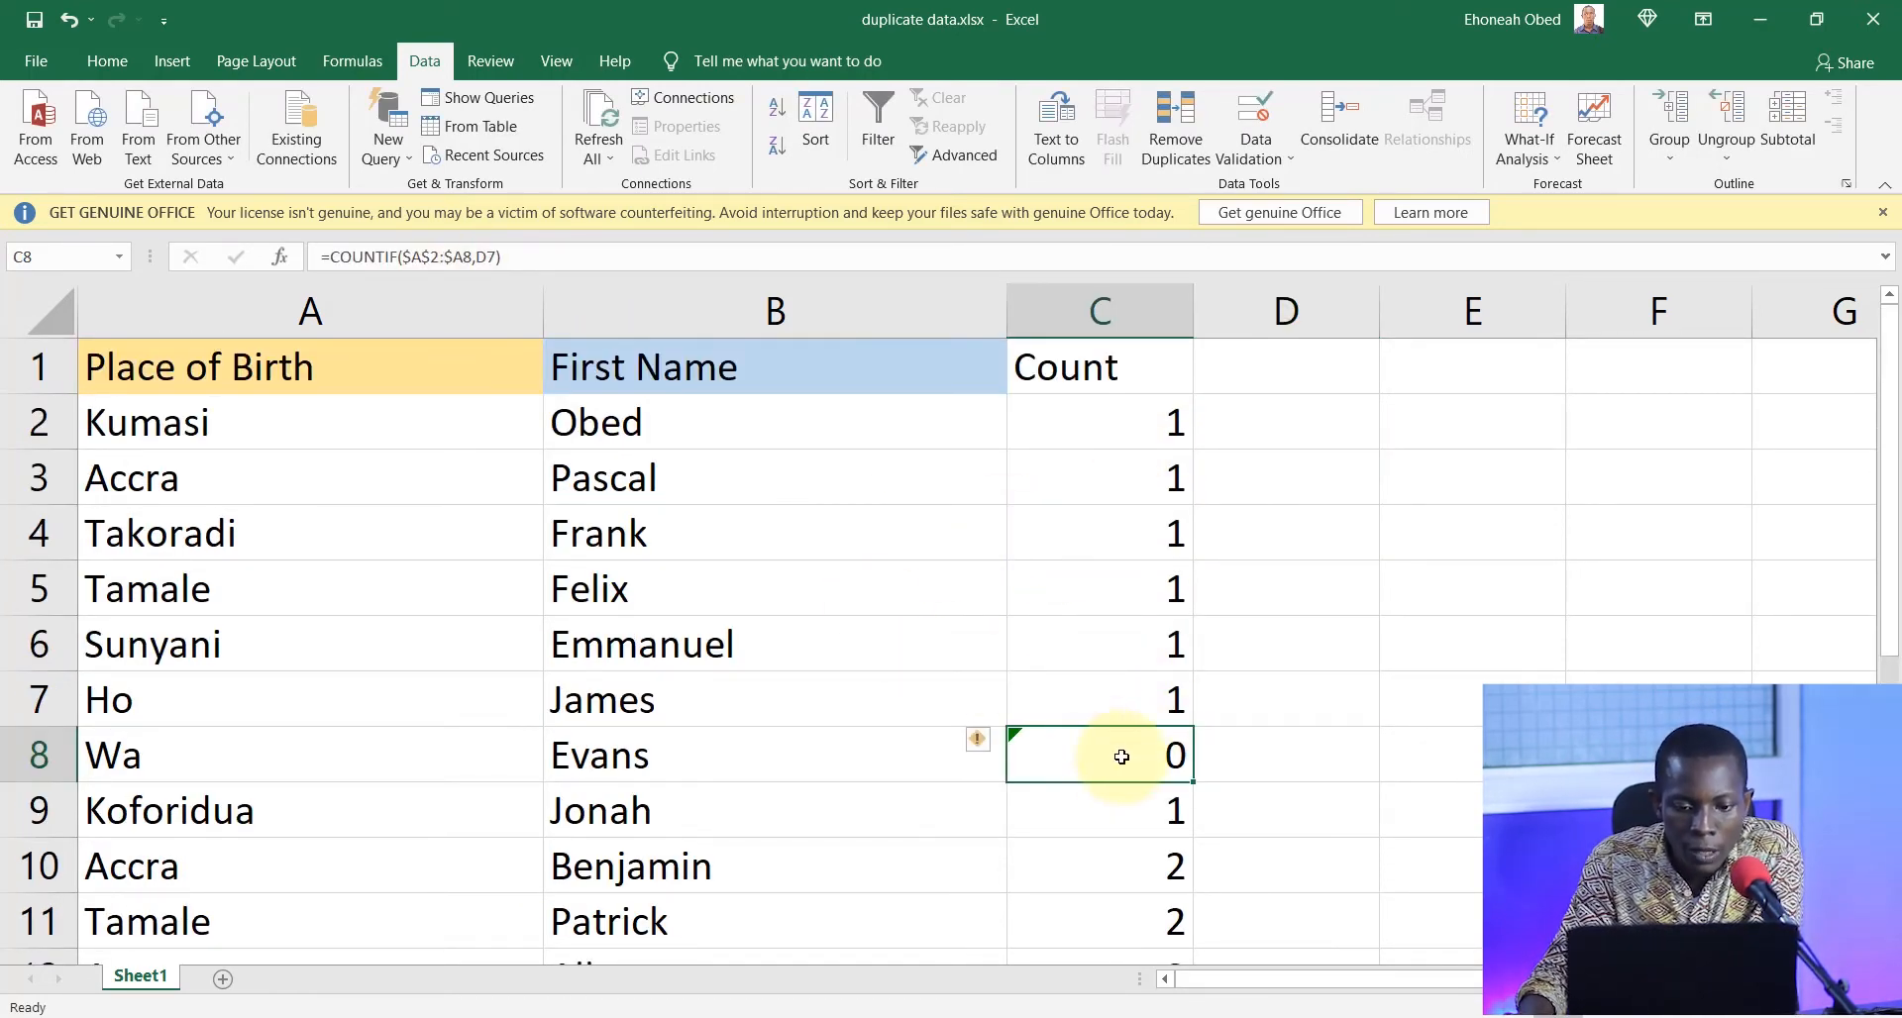
{"action": "left_click", "coordinate": [490, 257]}
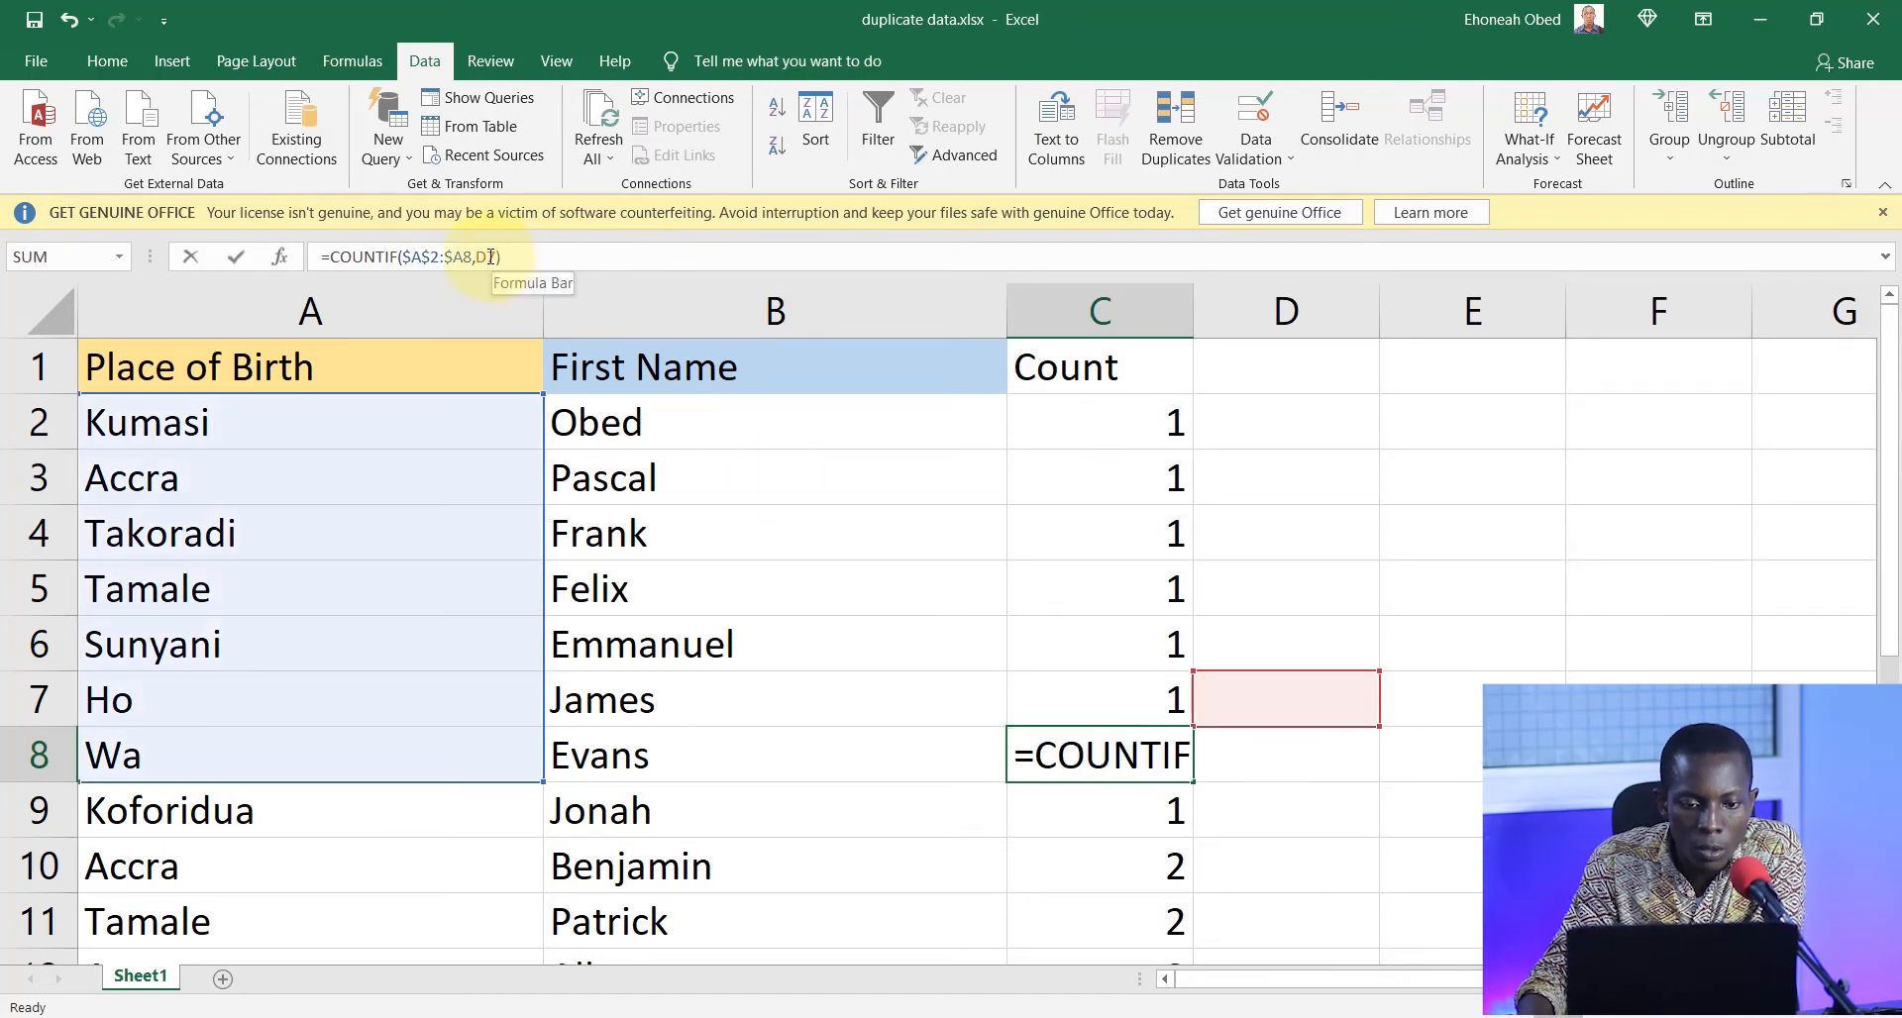
{"action": "double_click", "coordinate": [480, 257]}
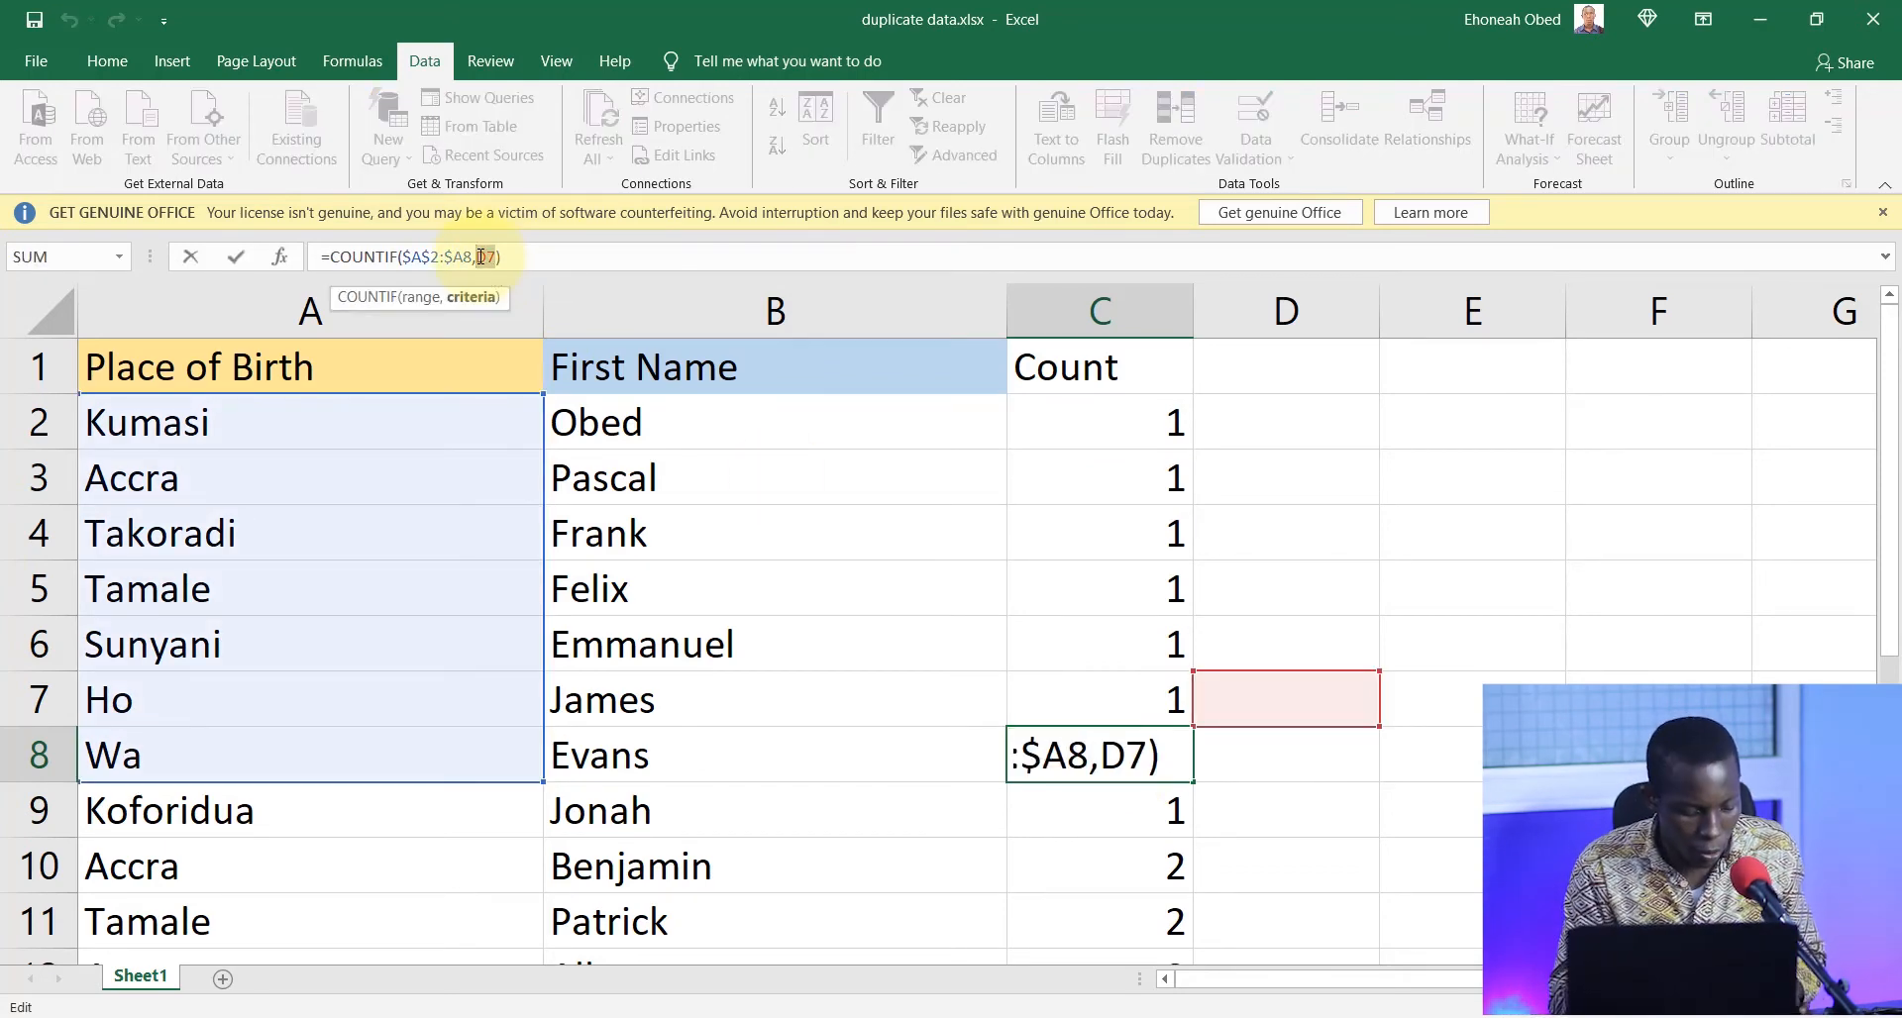
{"action": "type", "text": "$"}
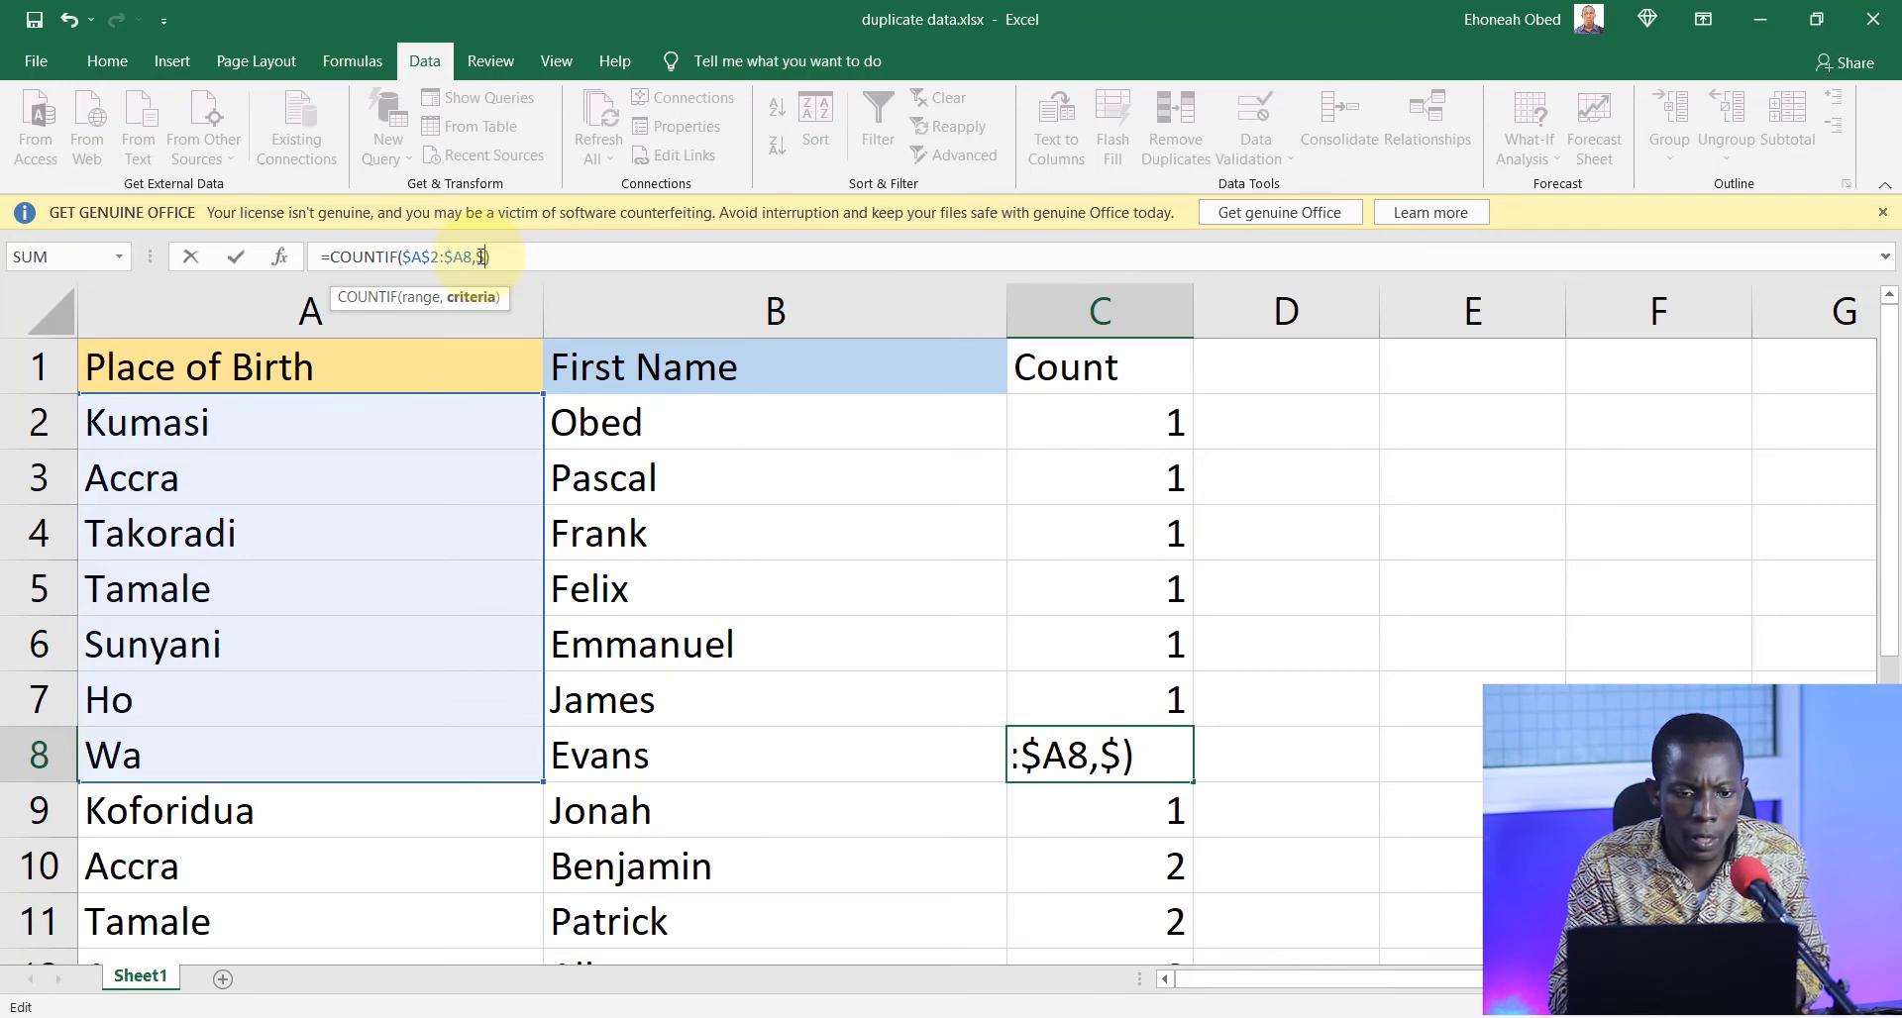
{"action": "type", "text": "A"}
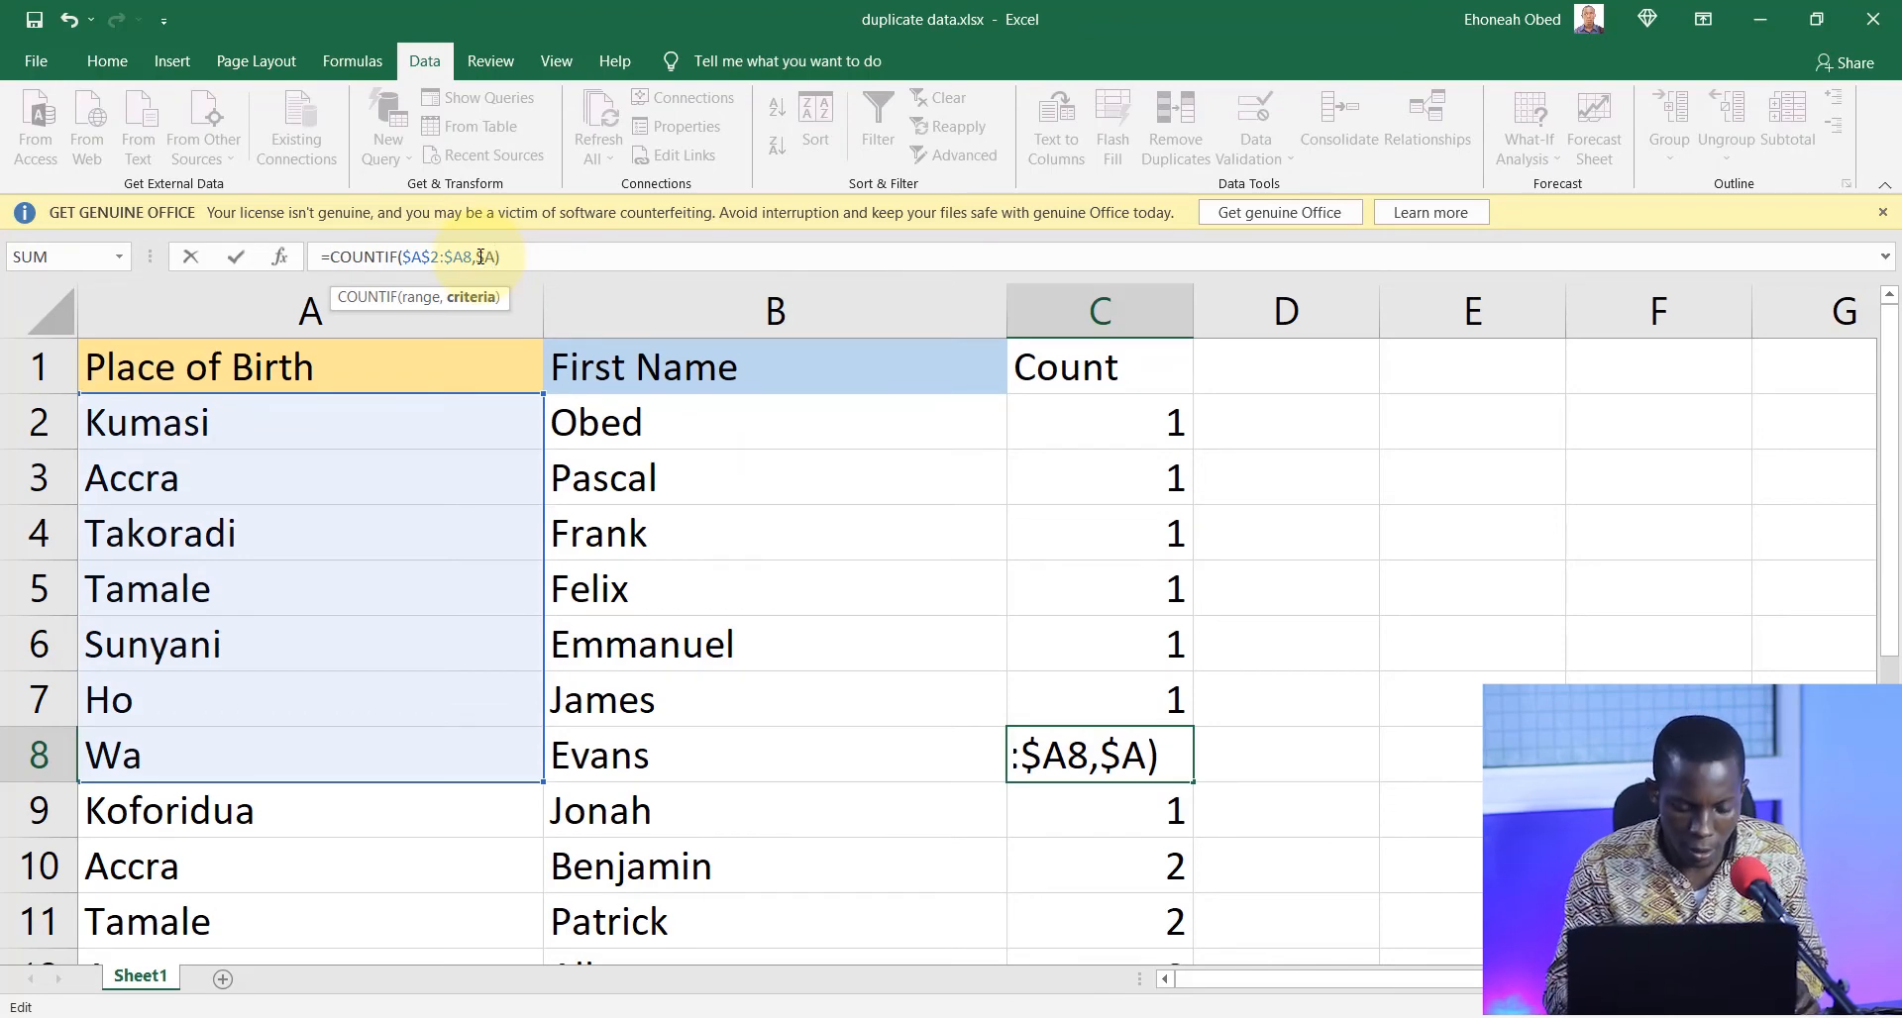
{"action": "type", "text": "8"}
{"action": "left_click", "coordinate": [1115, 706]}
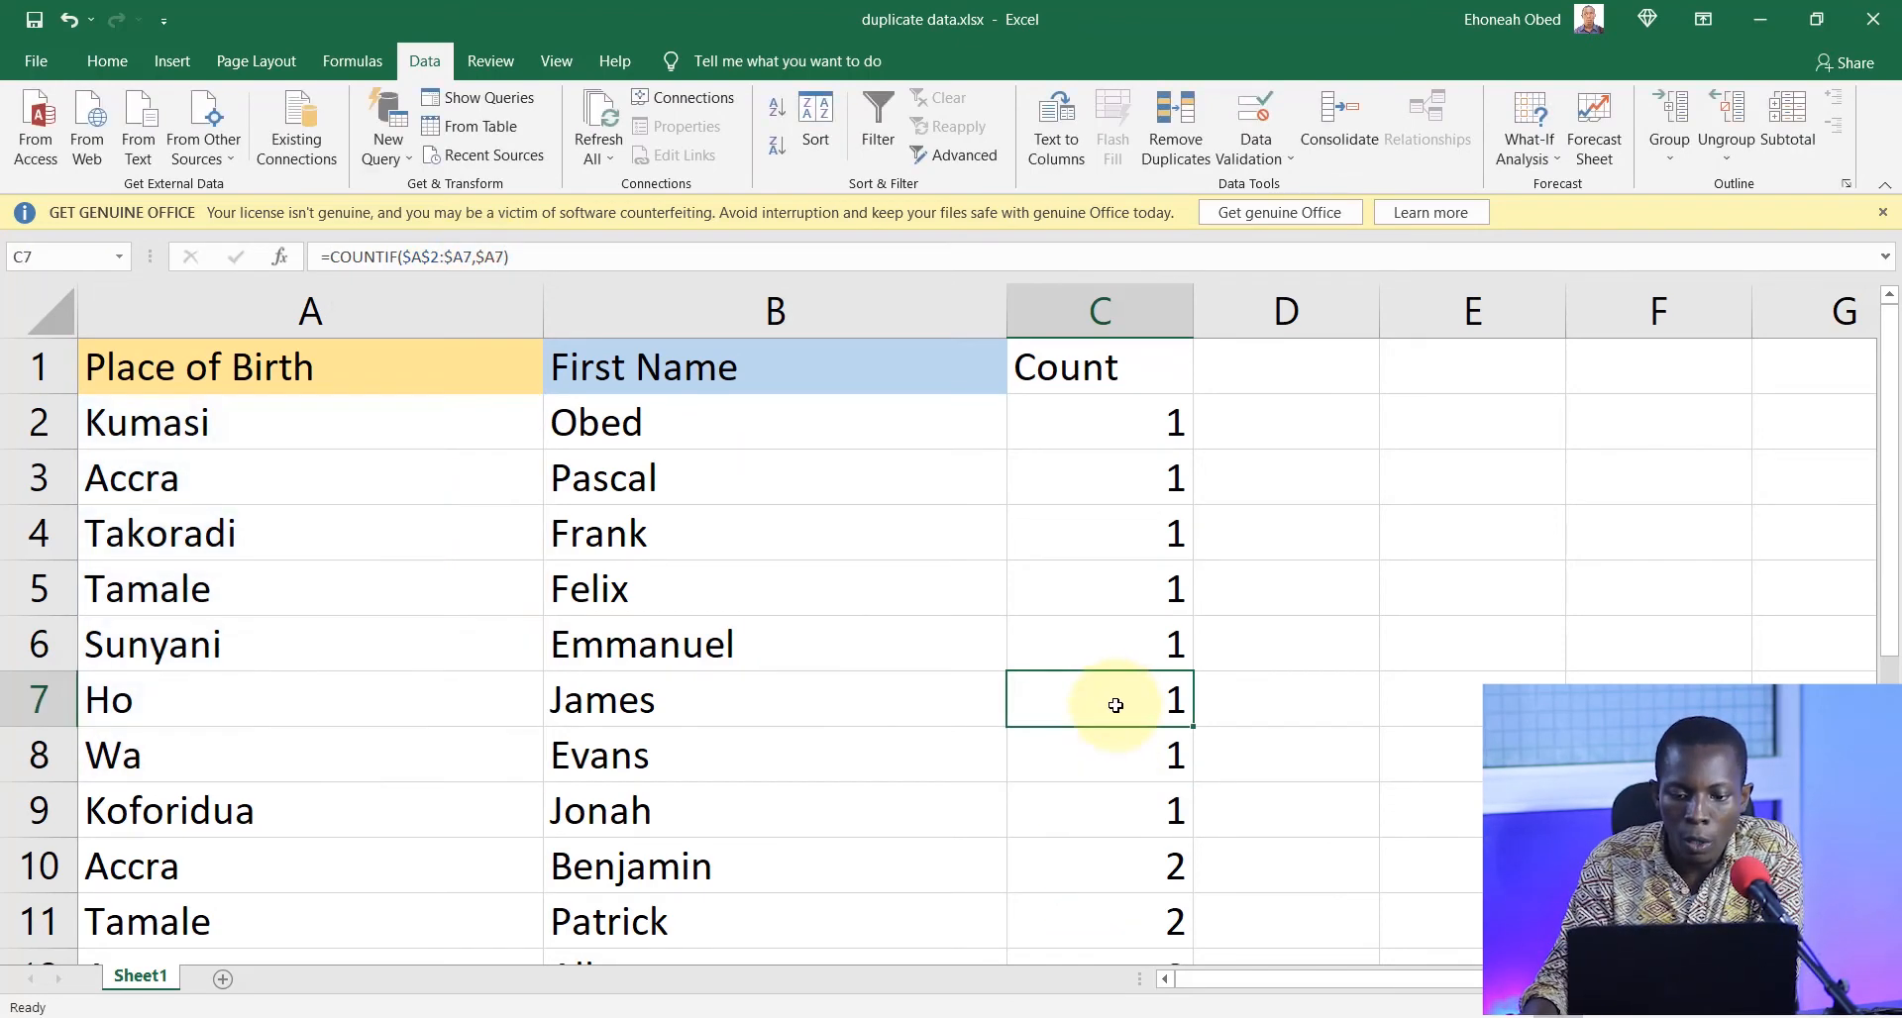
- Check the COUNTIF formula in C13 against the occurrences of Accra in the rows above it
{"action": "scroll", "coordinate": [1126, 840], "scroll_direction": "down", "scroll_amount": 2}
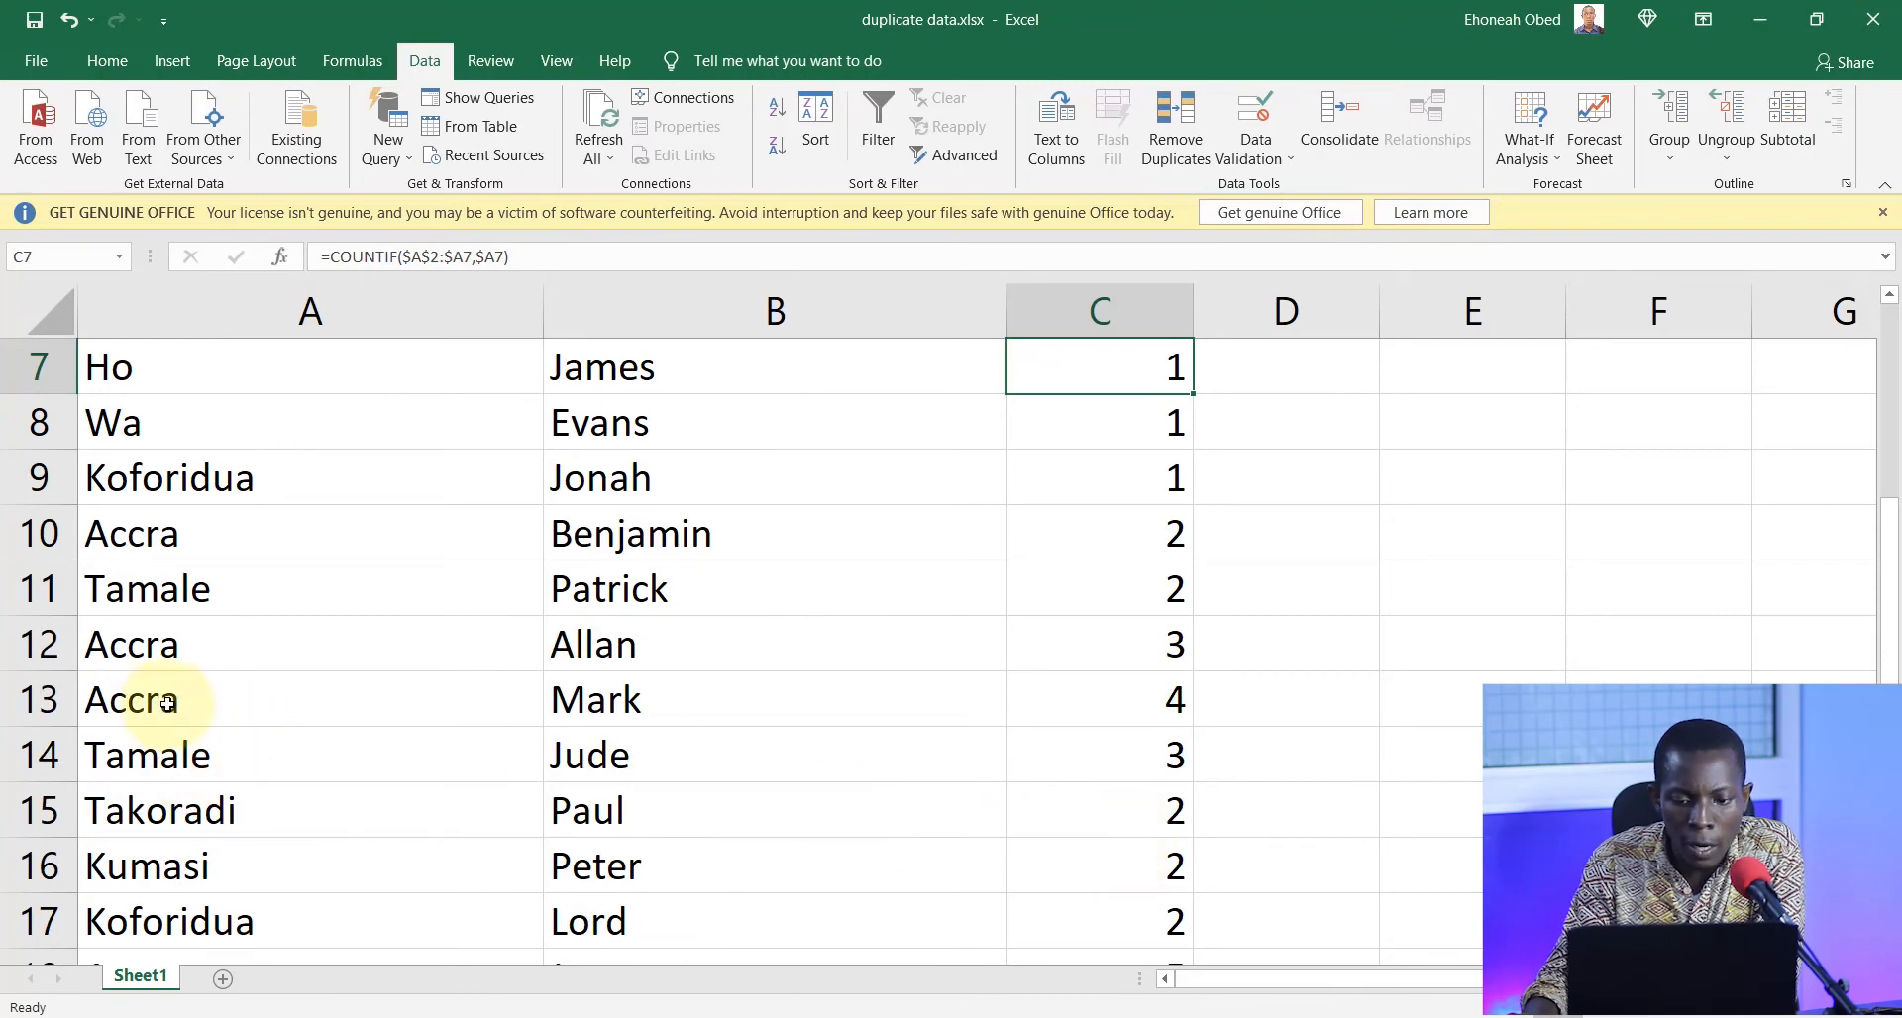
{"action": "left_click", "coordinate": [1139, 707]}
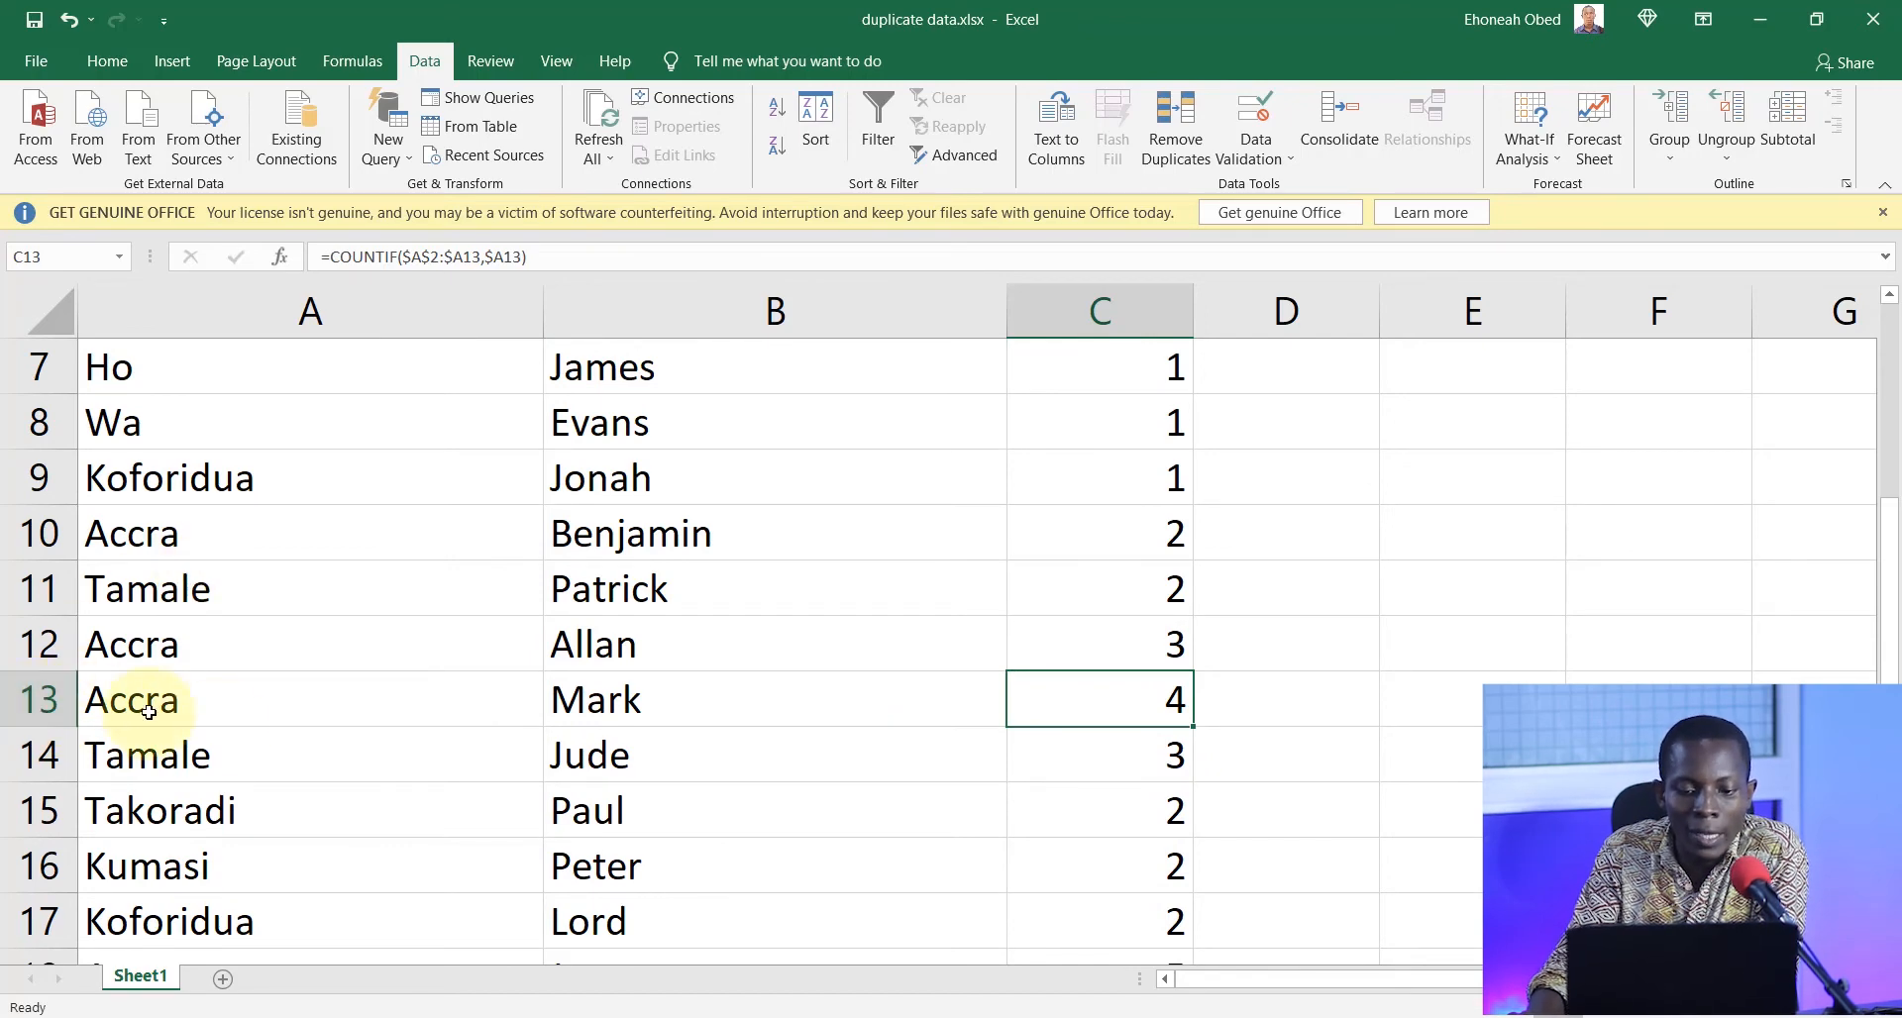
{"action": "scroll", "coordinate": [907, 735], "scroll_direction": "up", "scroll_amount": 2}
{"action": "scroll", "coordinate": [947, 836], "scroll_direction": "down", "scroll_amount": 1}
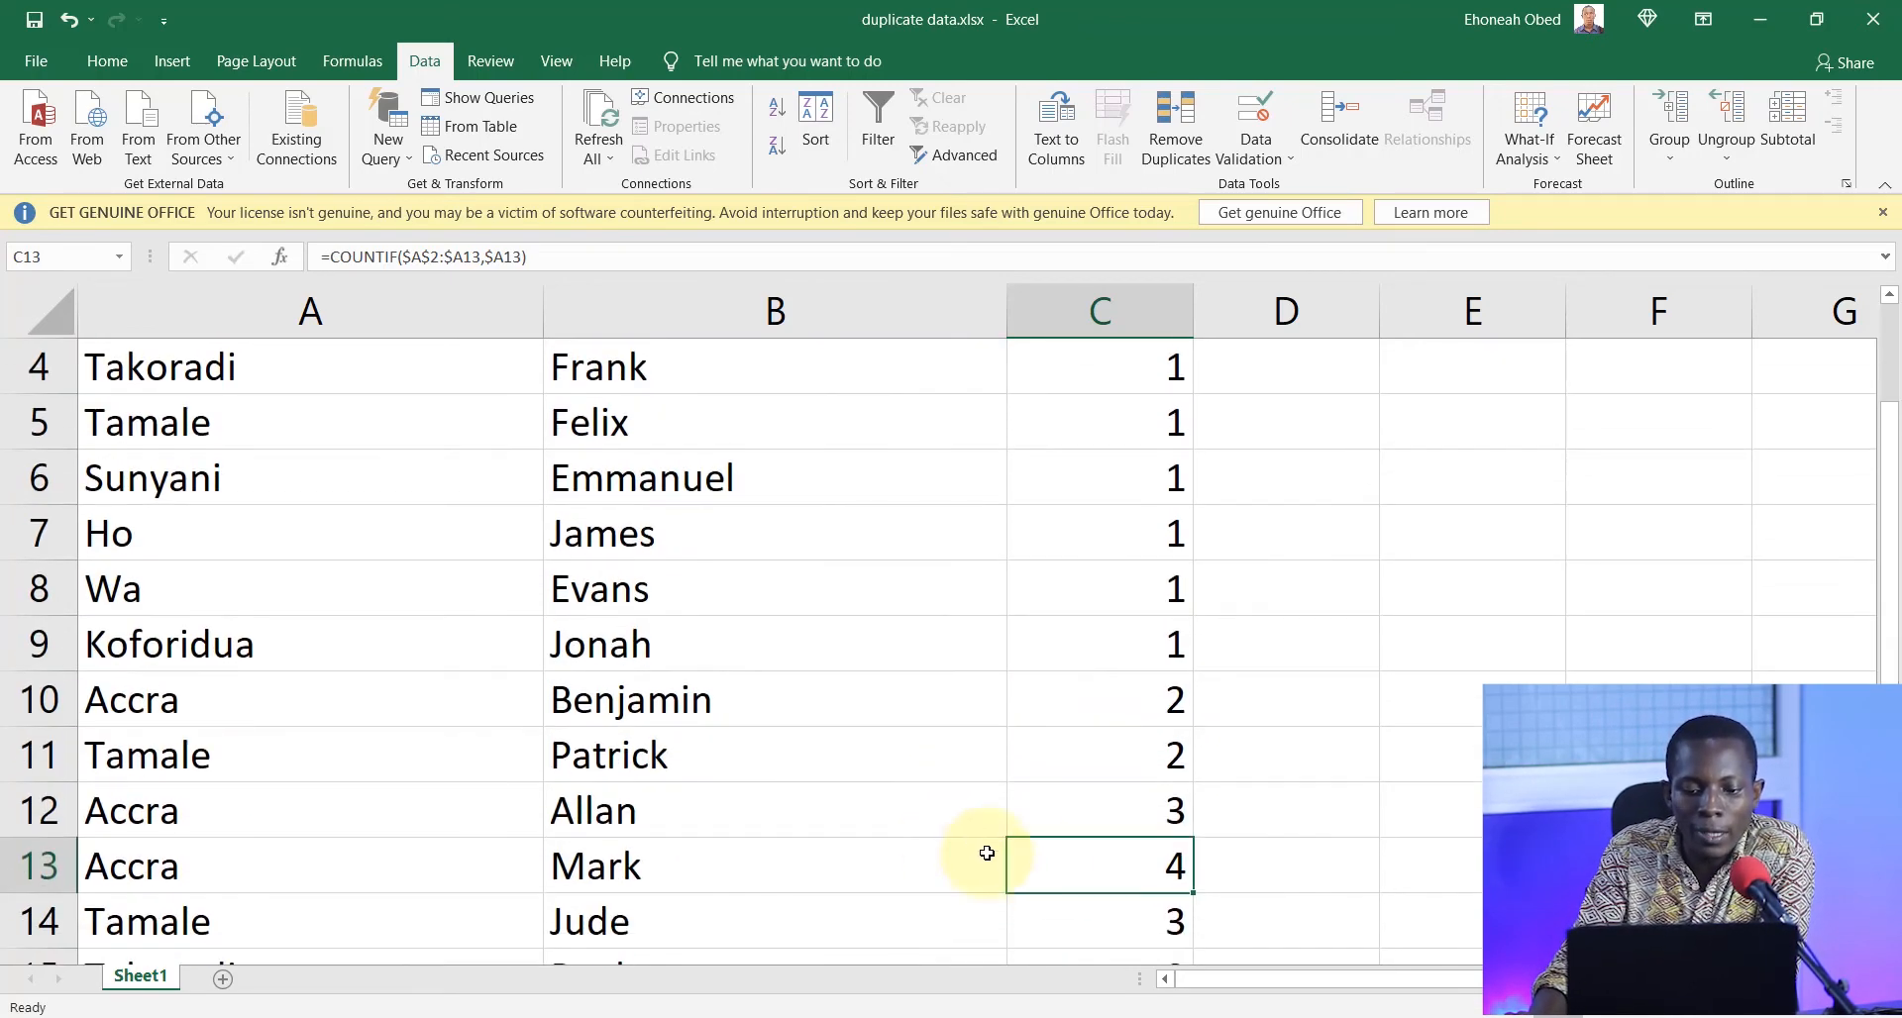
{"action": "scroll", "coordinate": [1117, 880], "scroll_direction": "up", "scroll_amount": 1}
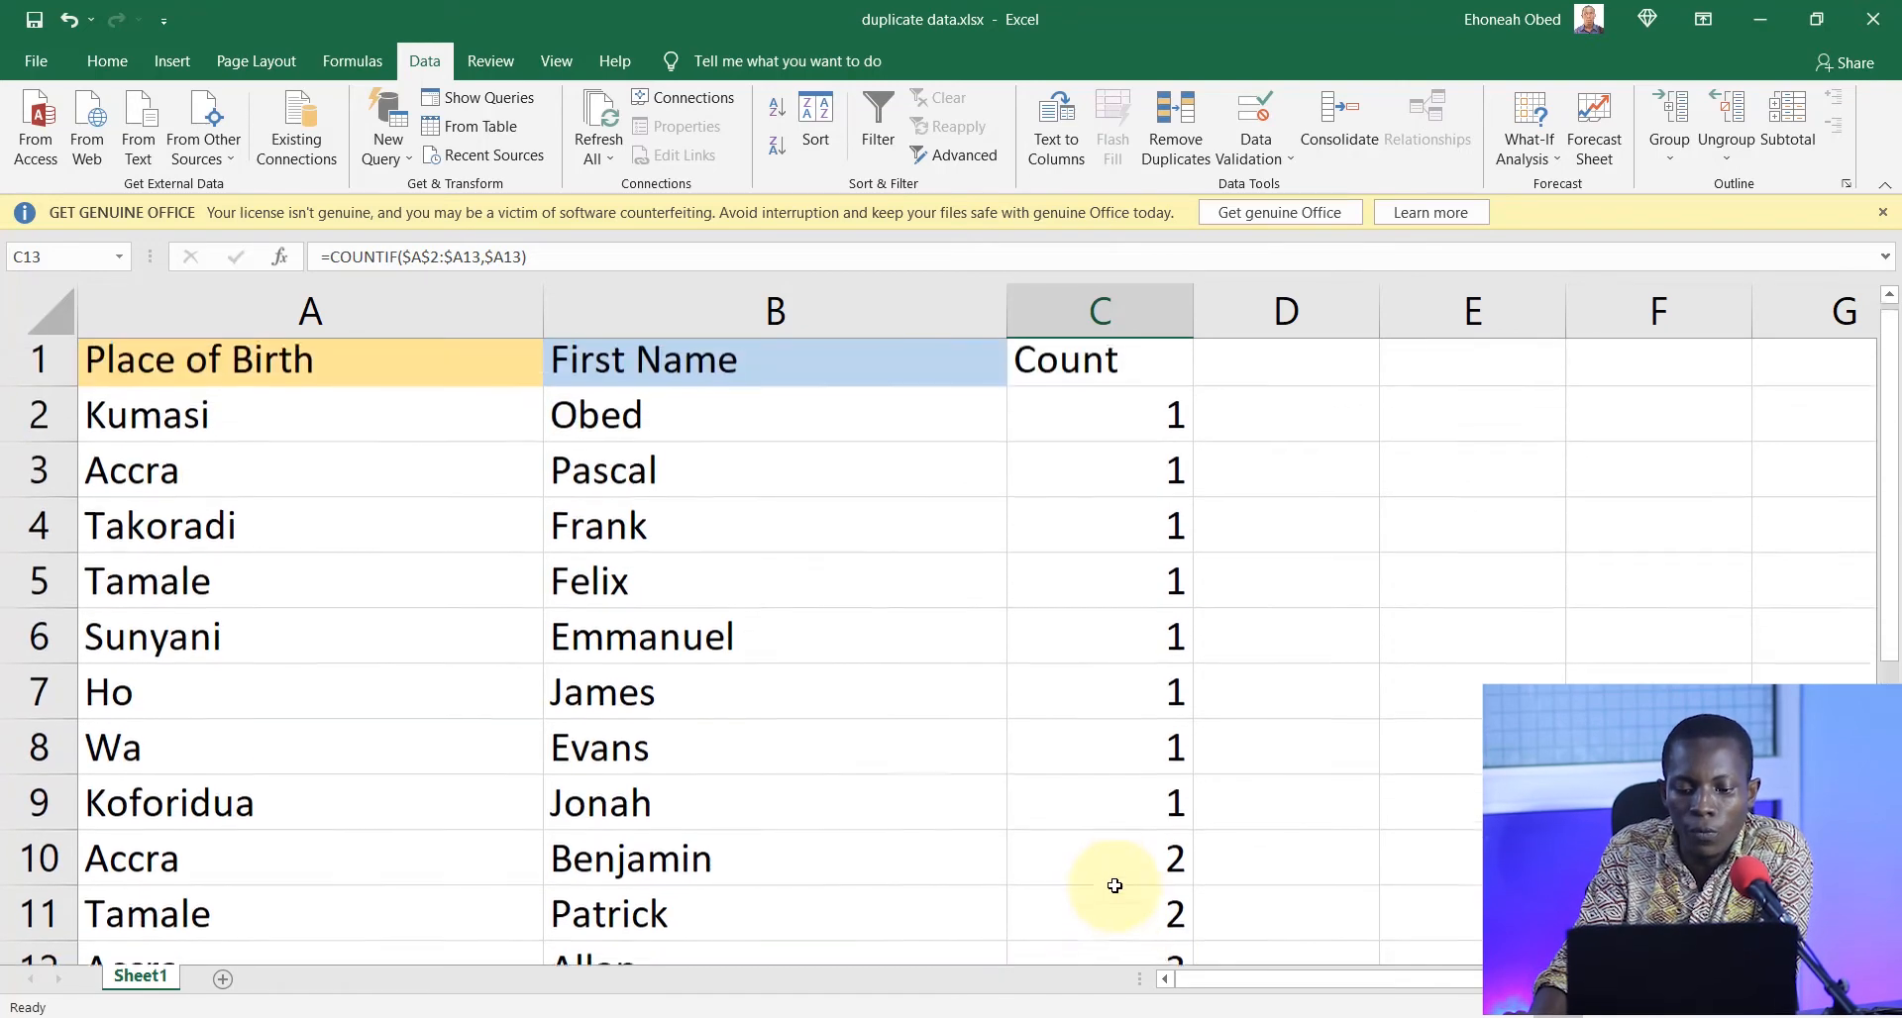
{"action": "scroll", "coordinate": [1114, 887], "scroll_direction": "down", "scroll_amount": 1}
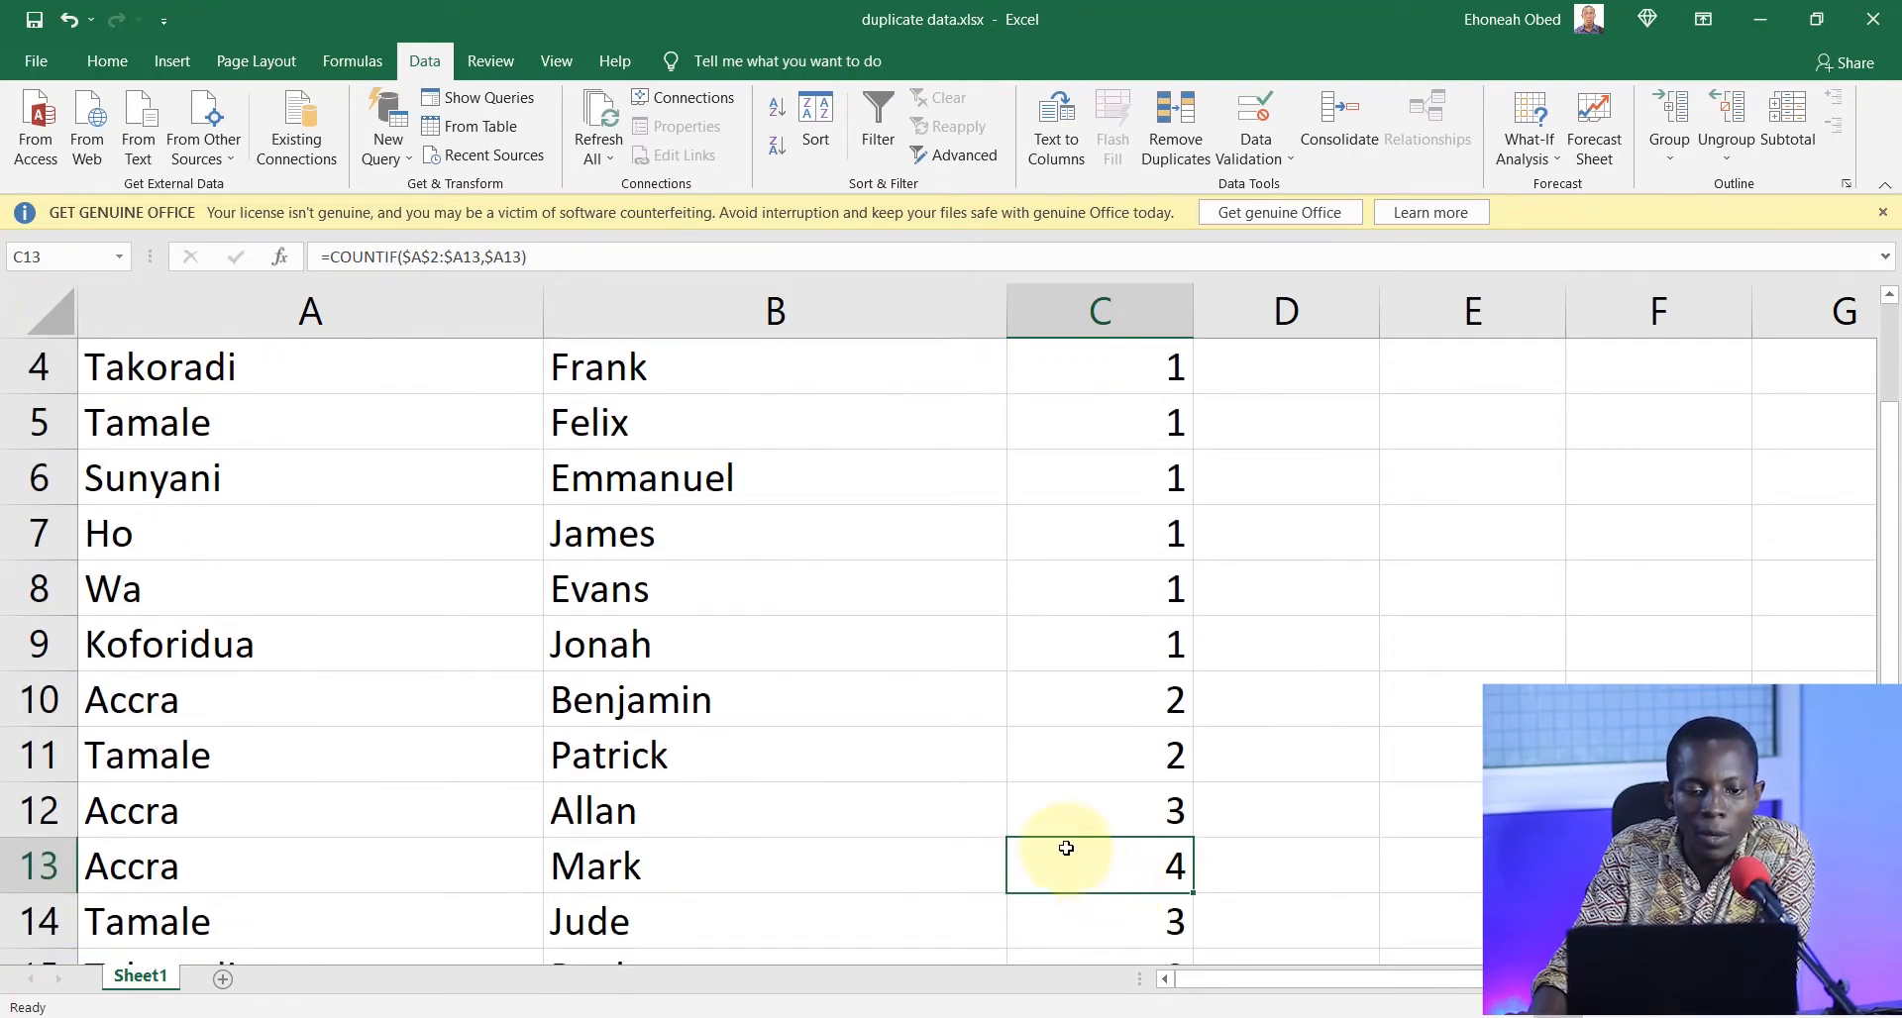
- Examine the fixed $A$2 start, the $A13 end and the criterion in C13's COUNTIF formula against the highlighted cells, keeping the formula intact
{"action": "scroll", "coordinate": [1061, 806], "scroll_direction": "up", "scroll_amount": 1}
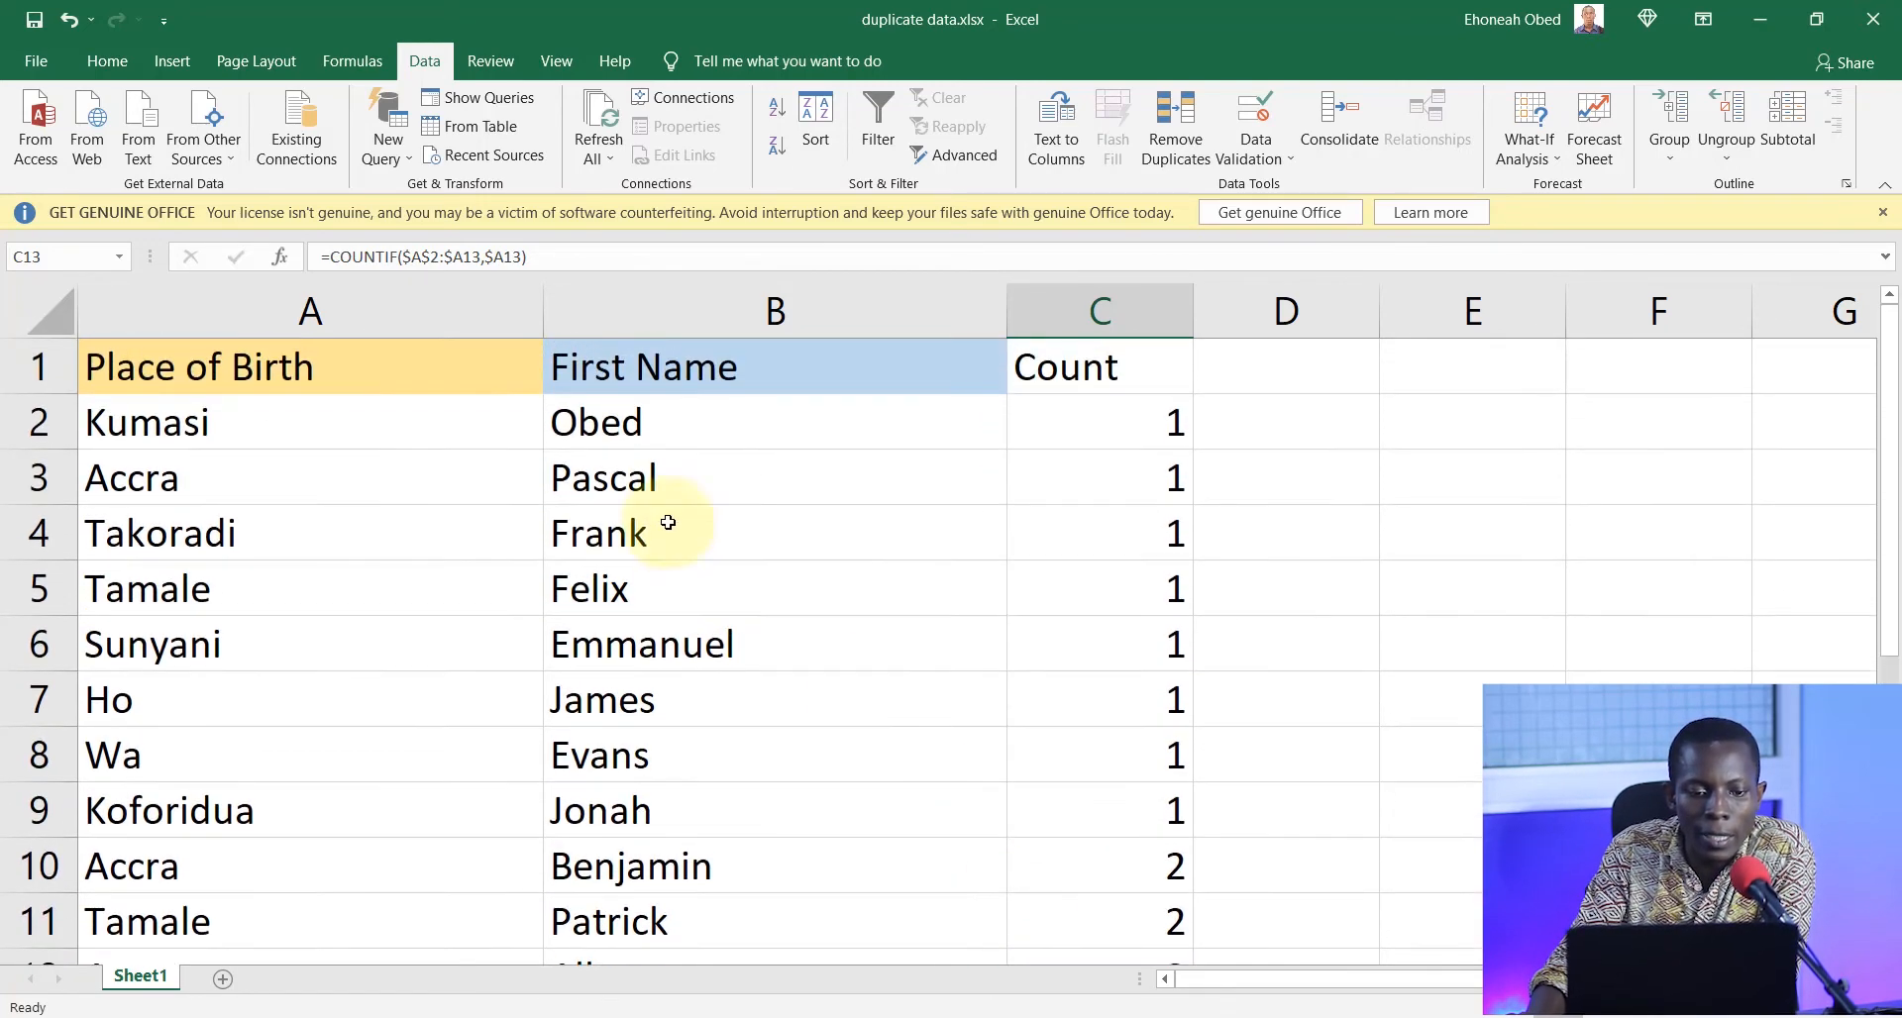
{"action": "left_click", "coordinate": [433, 259]}
{"action": "scroll", "coordinate": [248, 445], "scroll_direction": "up", "scroll_amount": 1}
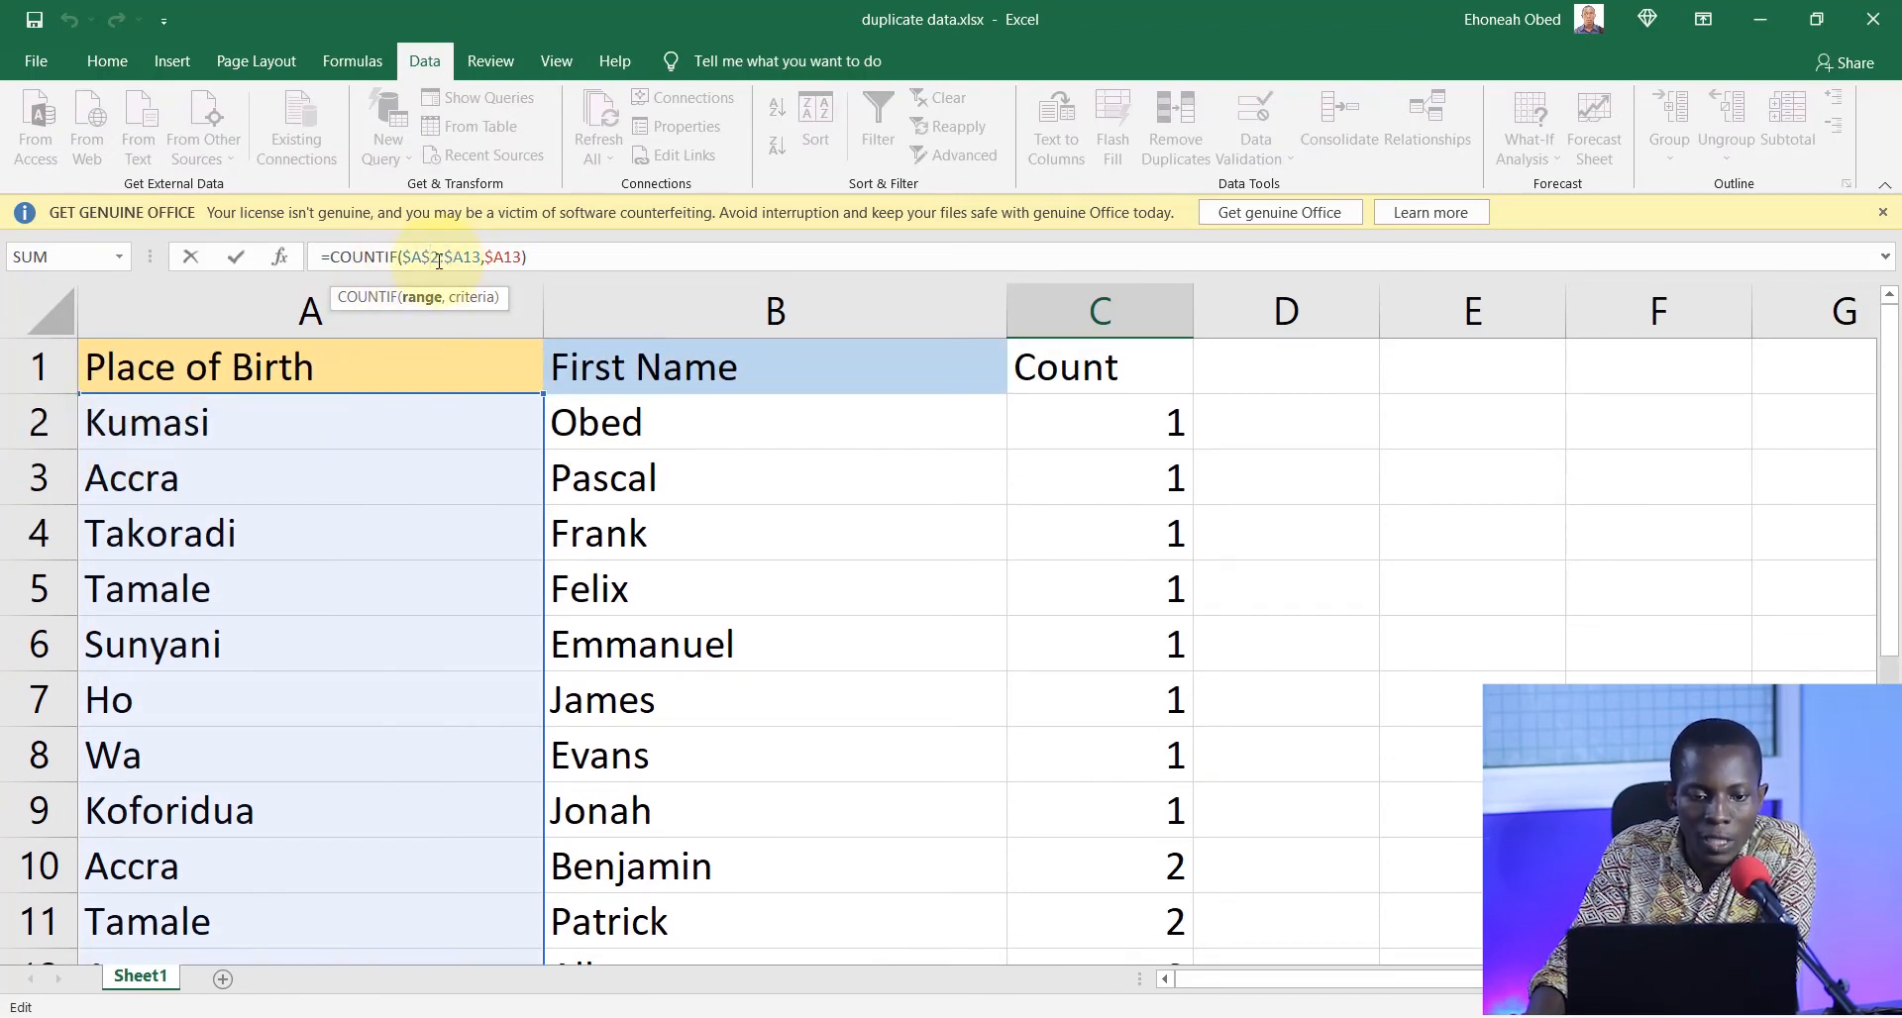
{"action": "left_click_drag", "start_coordinate": [439, 260], "coordinate": [409, 261]}
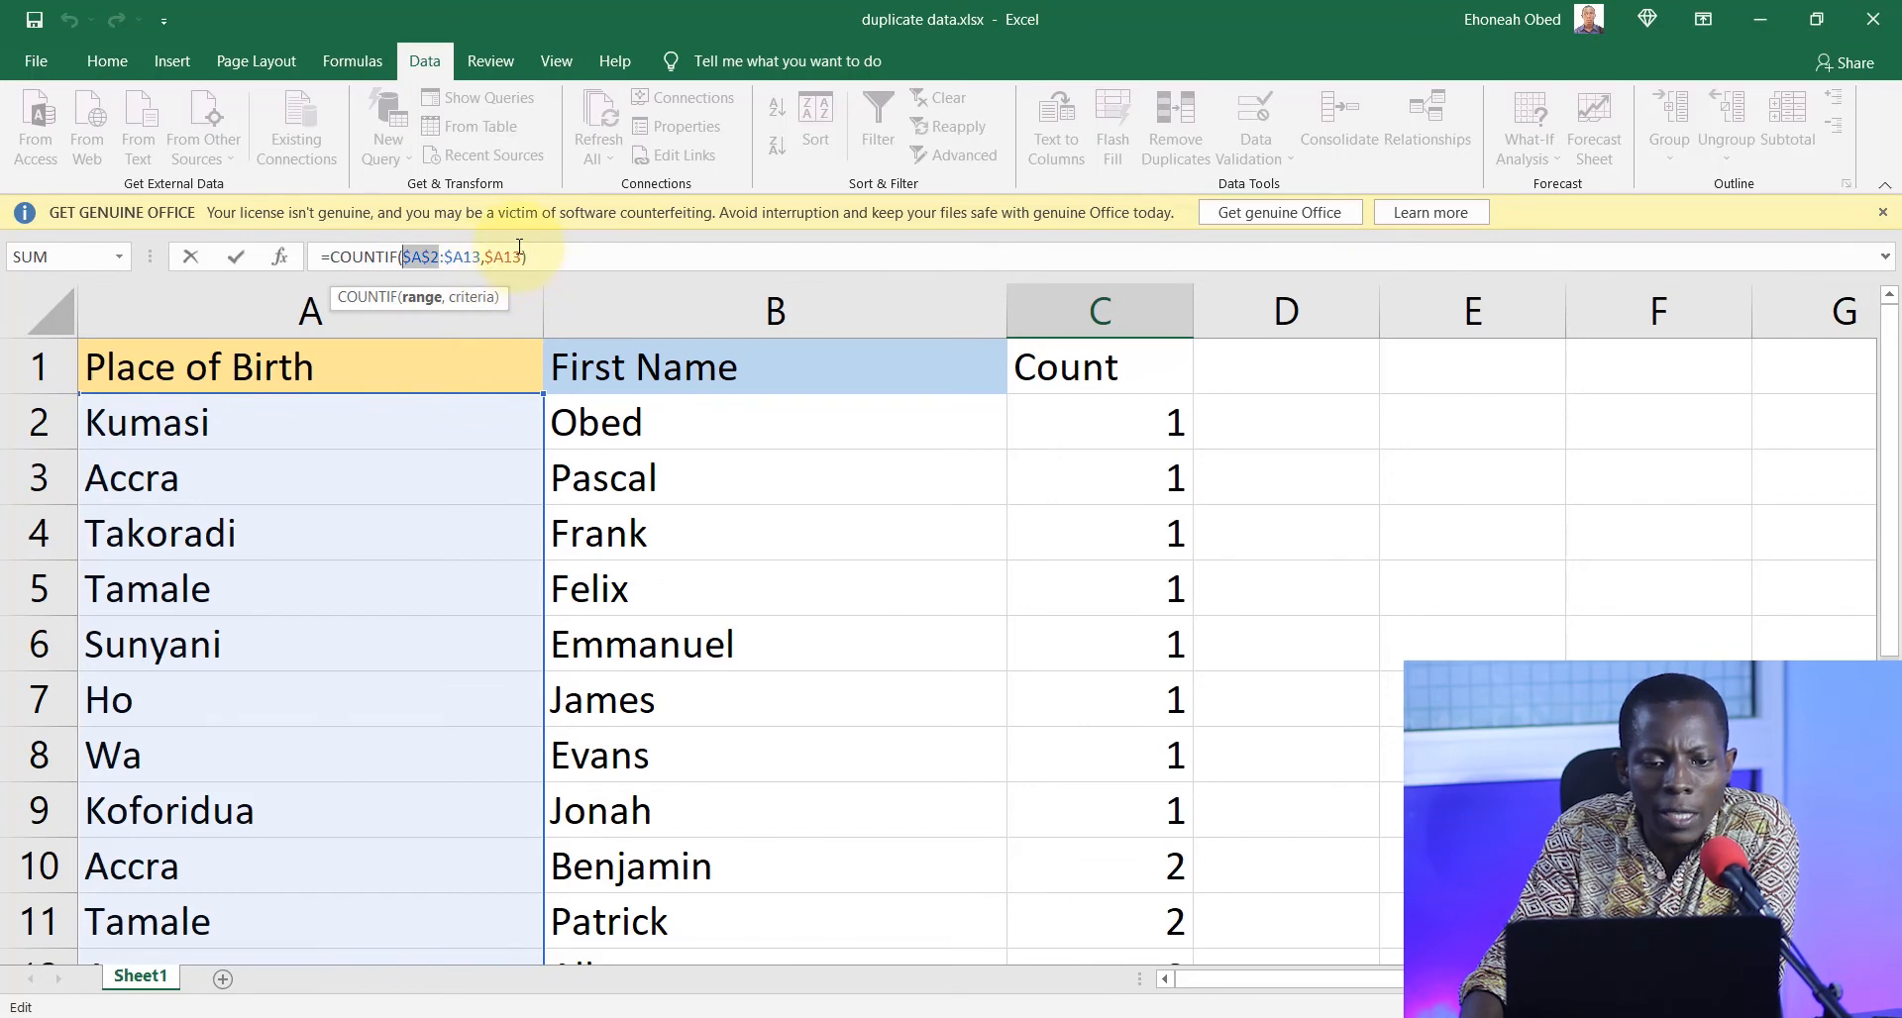
{"action": "scroll", "coordinate": [722, 781], "scroll_direction": "down", "scroll_amount": 3}
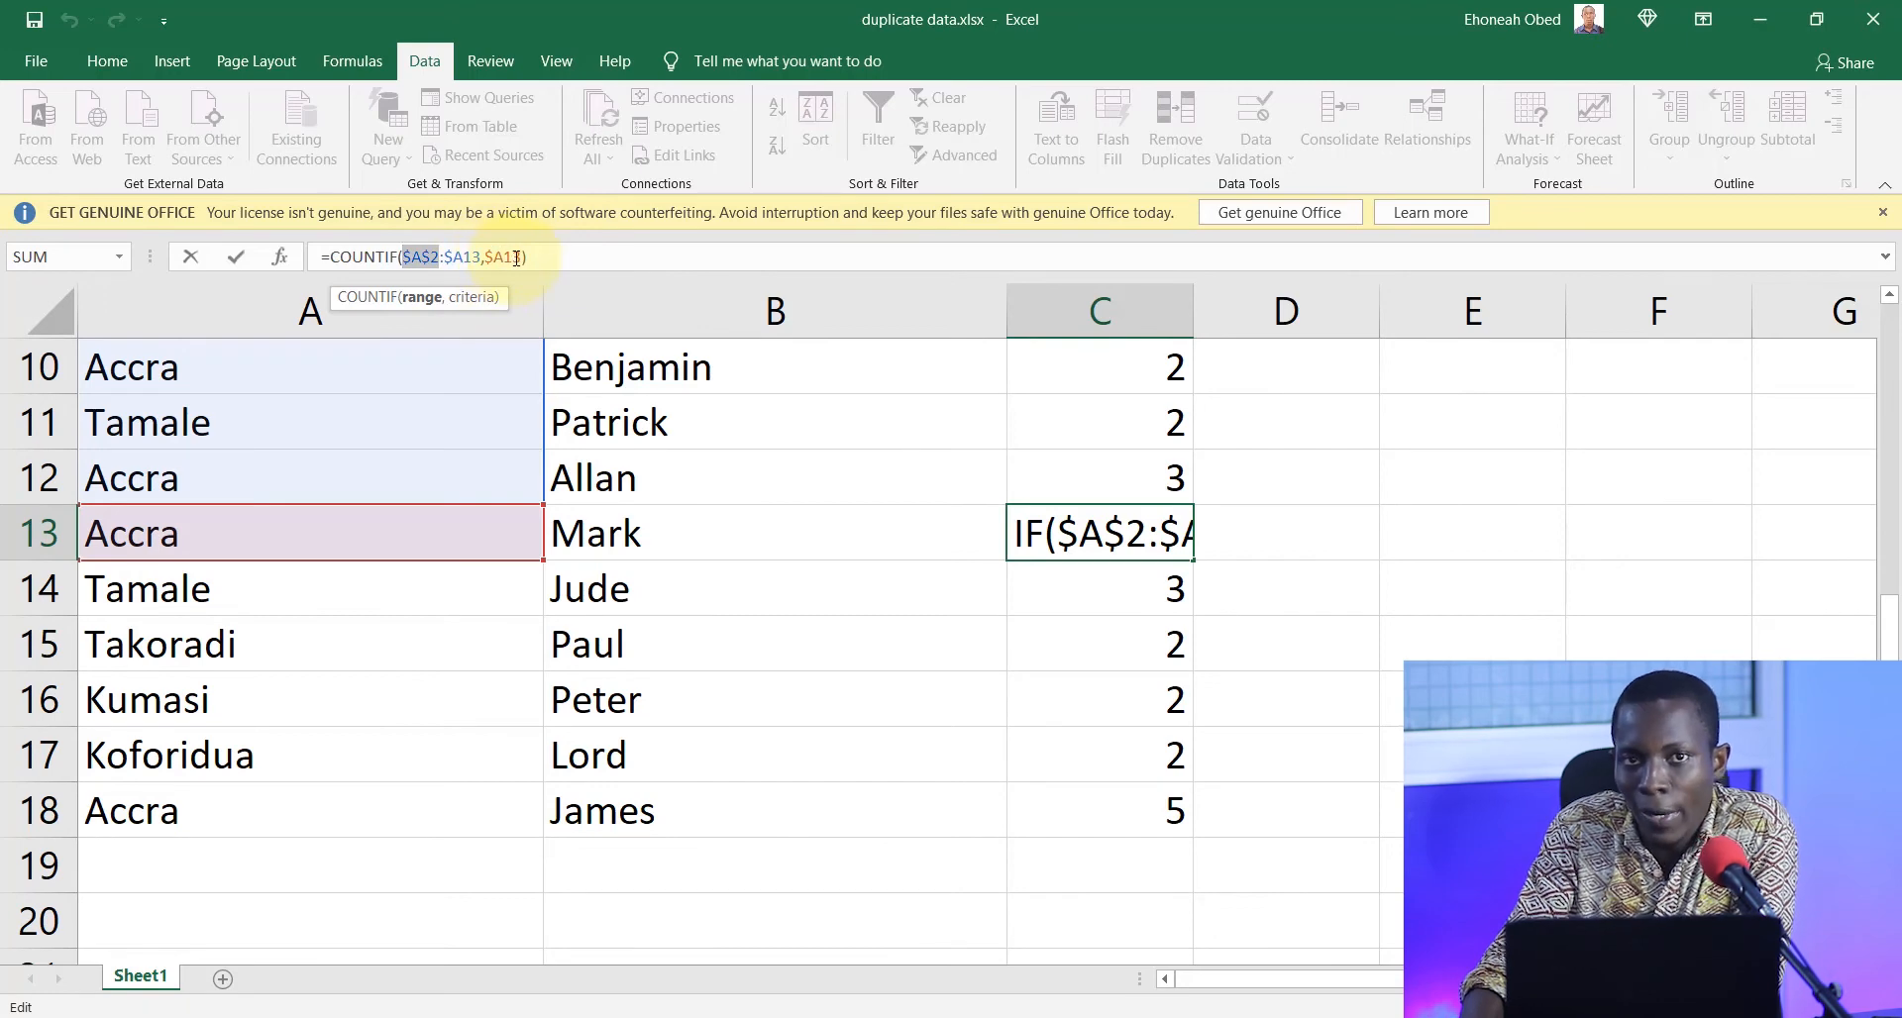
{"action": "scroll", "coordinate": [382, 505], "scroll_direction": "up", "scroll_amount": 3}
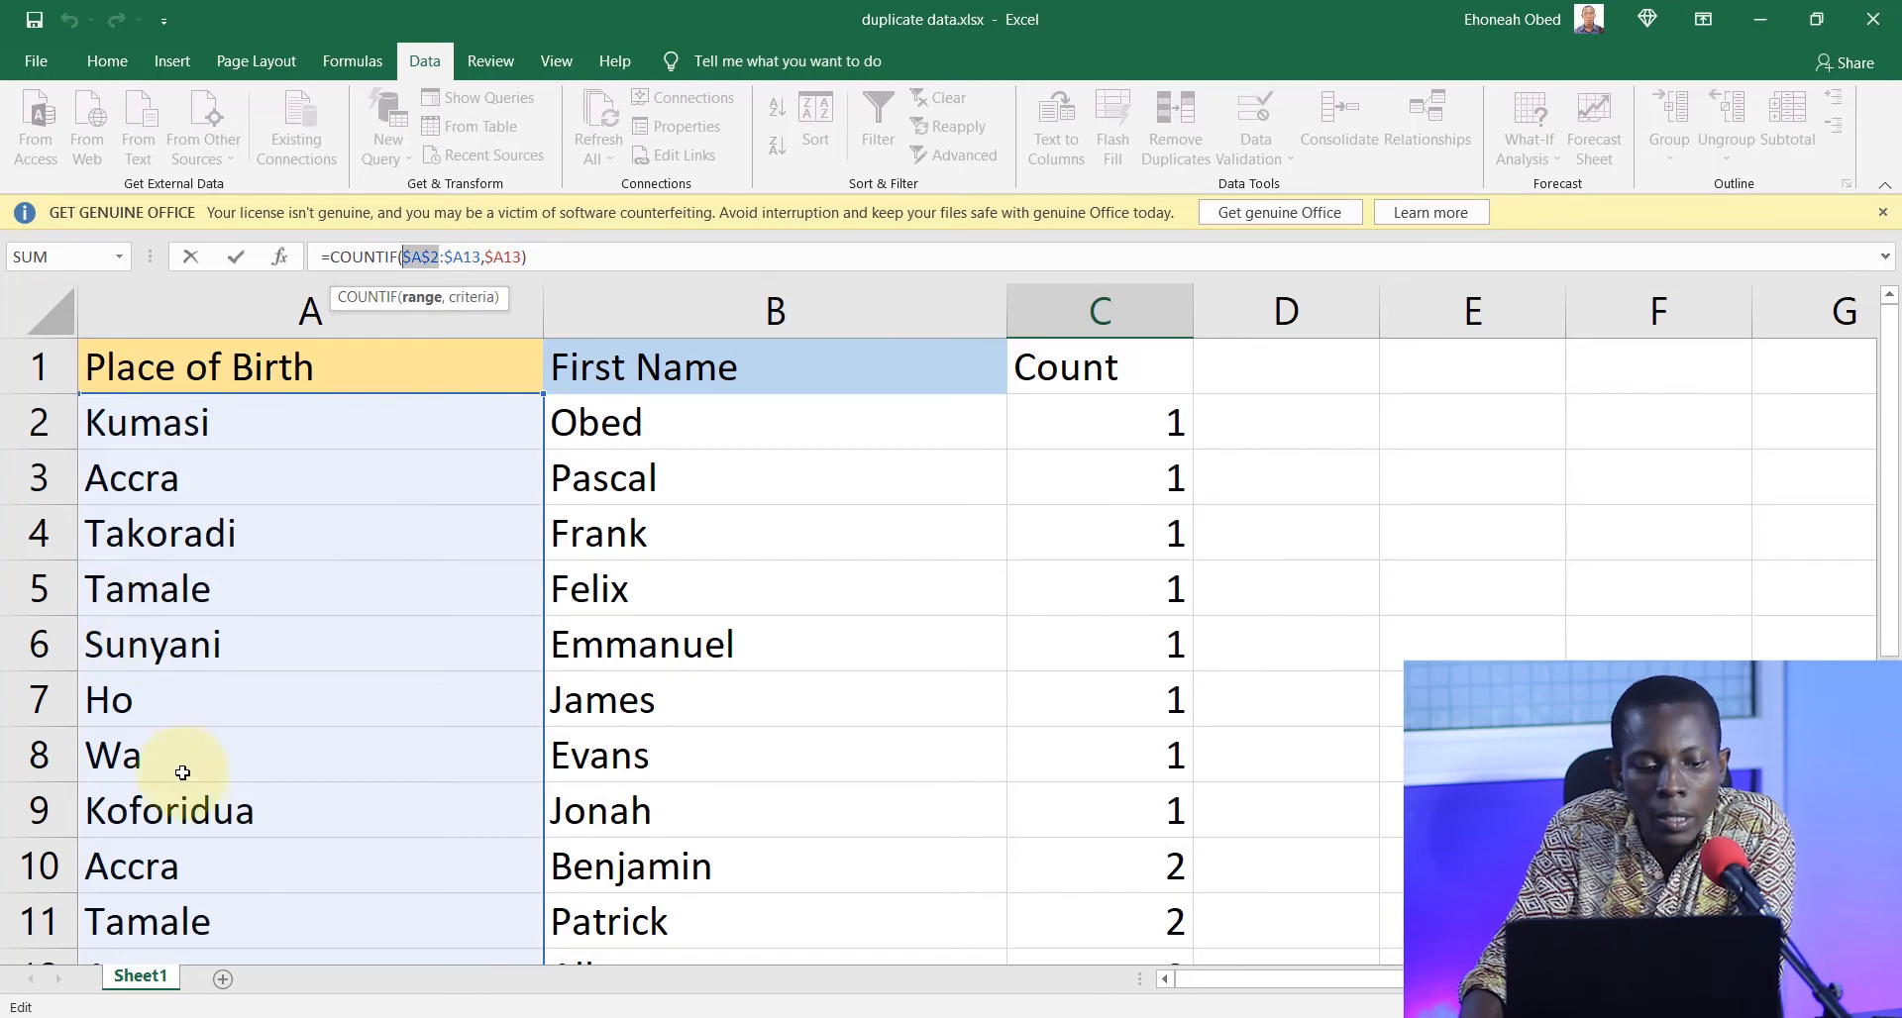
{"action": "scroll", "coordinate": [169, 757], "scroll_direction": "down", "scroll_amount": 1}
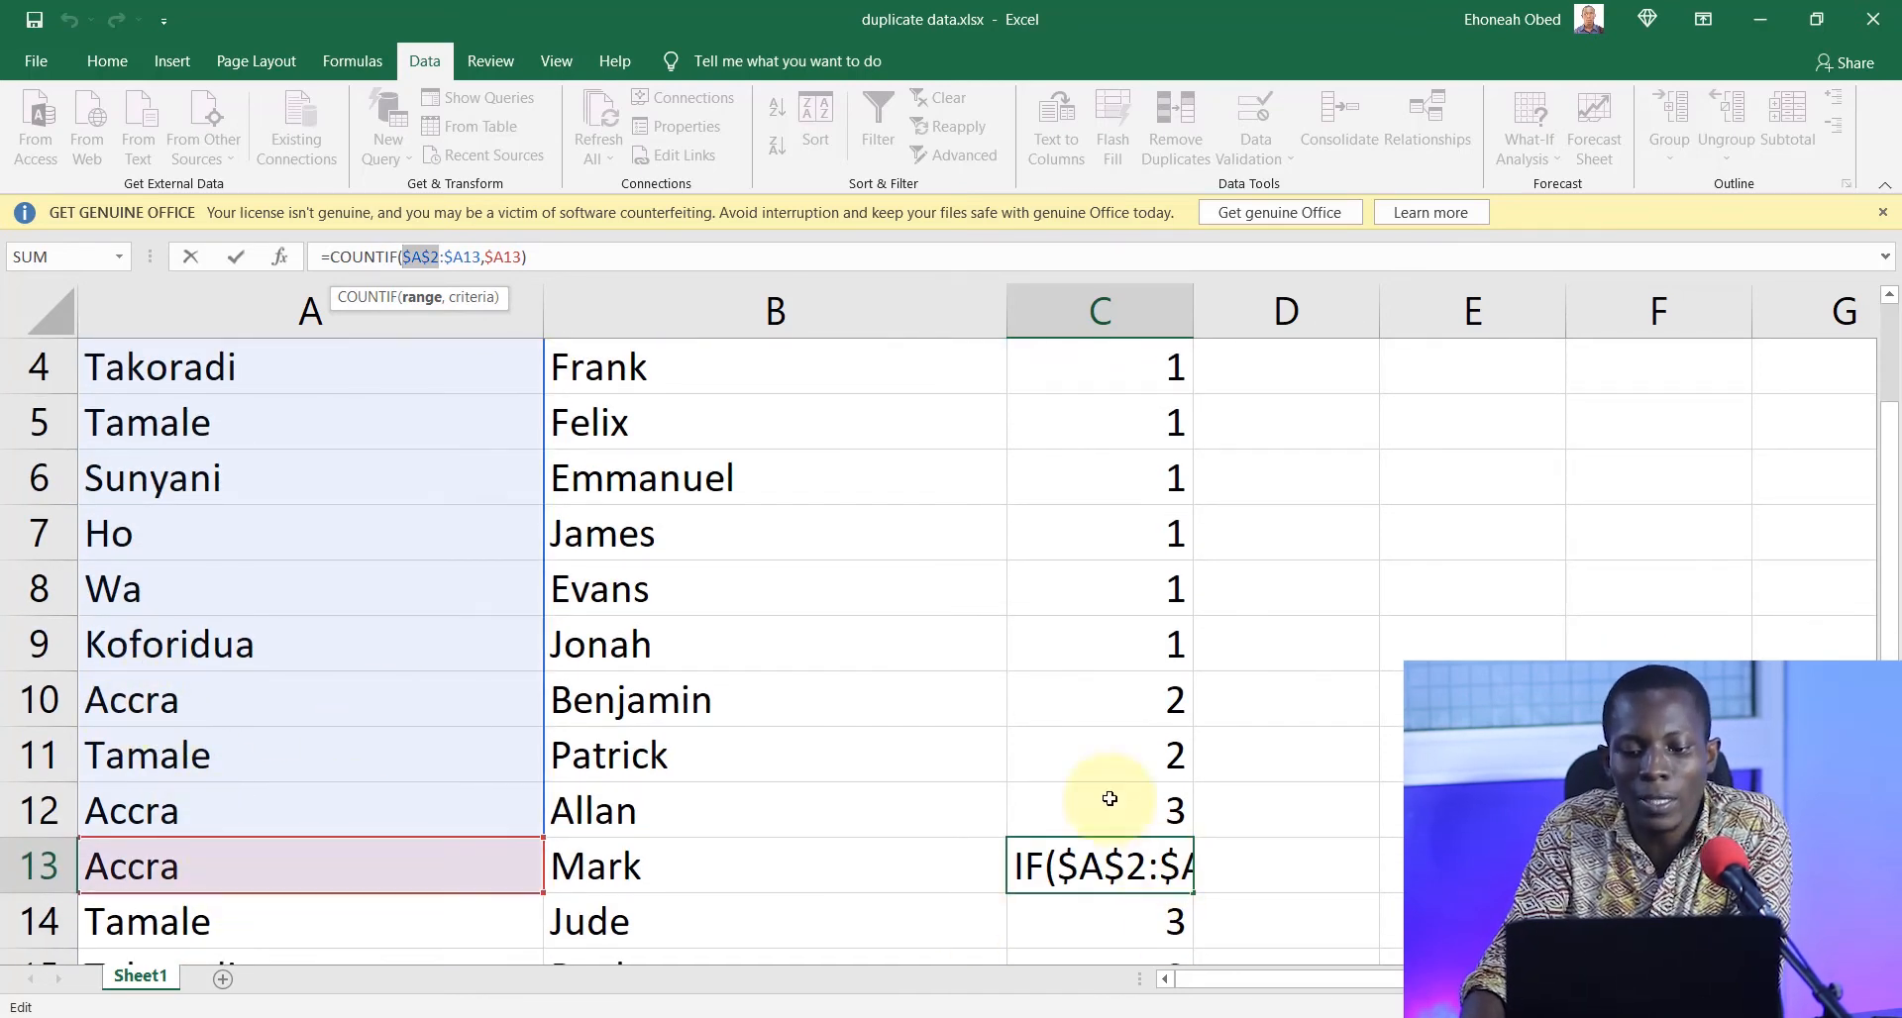
{"action": "left_click", "coordinate": [1095, 924]}
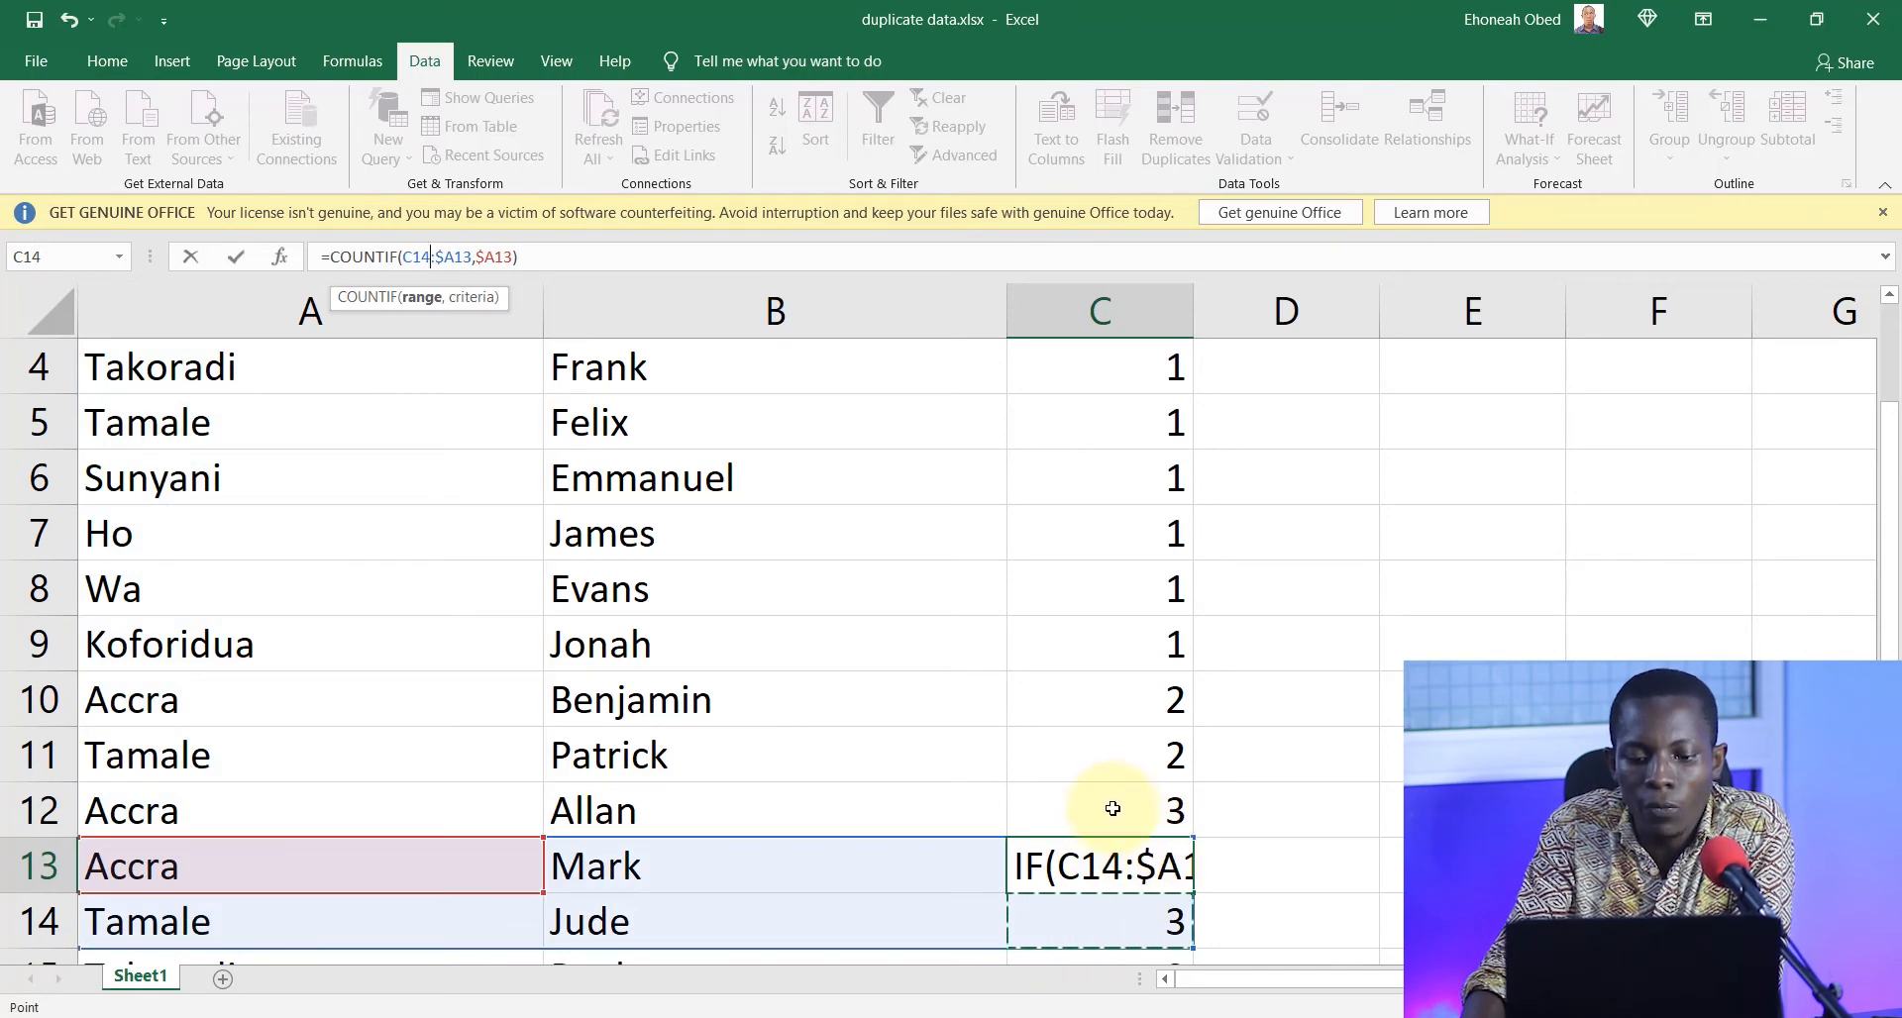
{"action": "key", "text": "ctrl+z"}
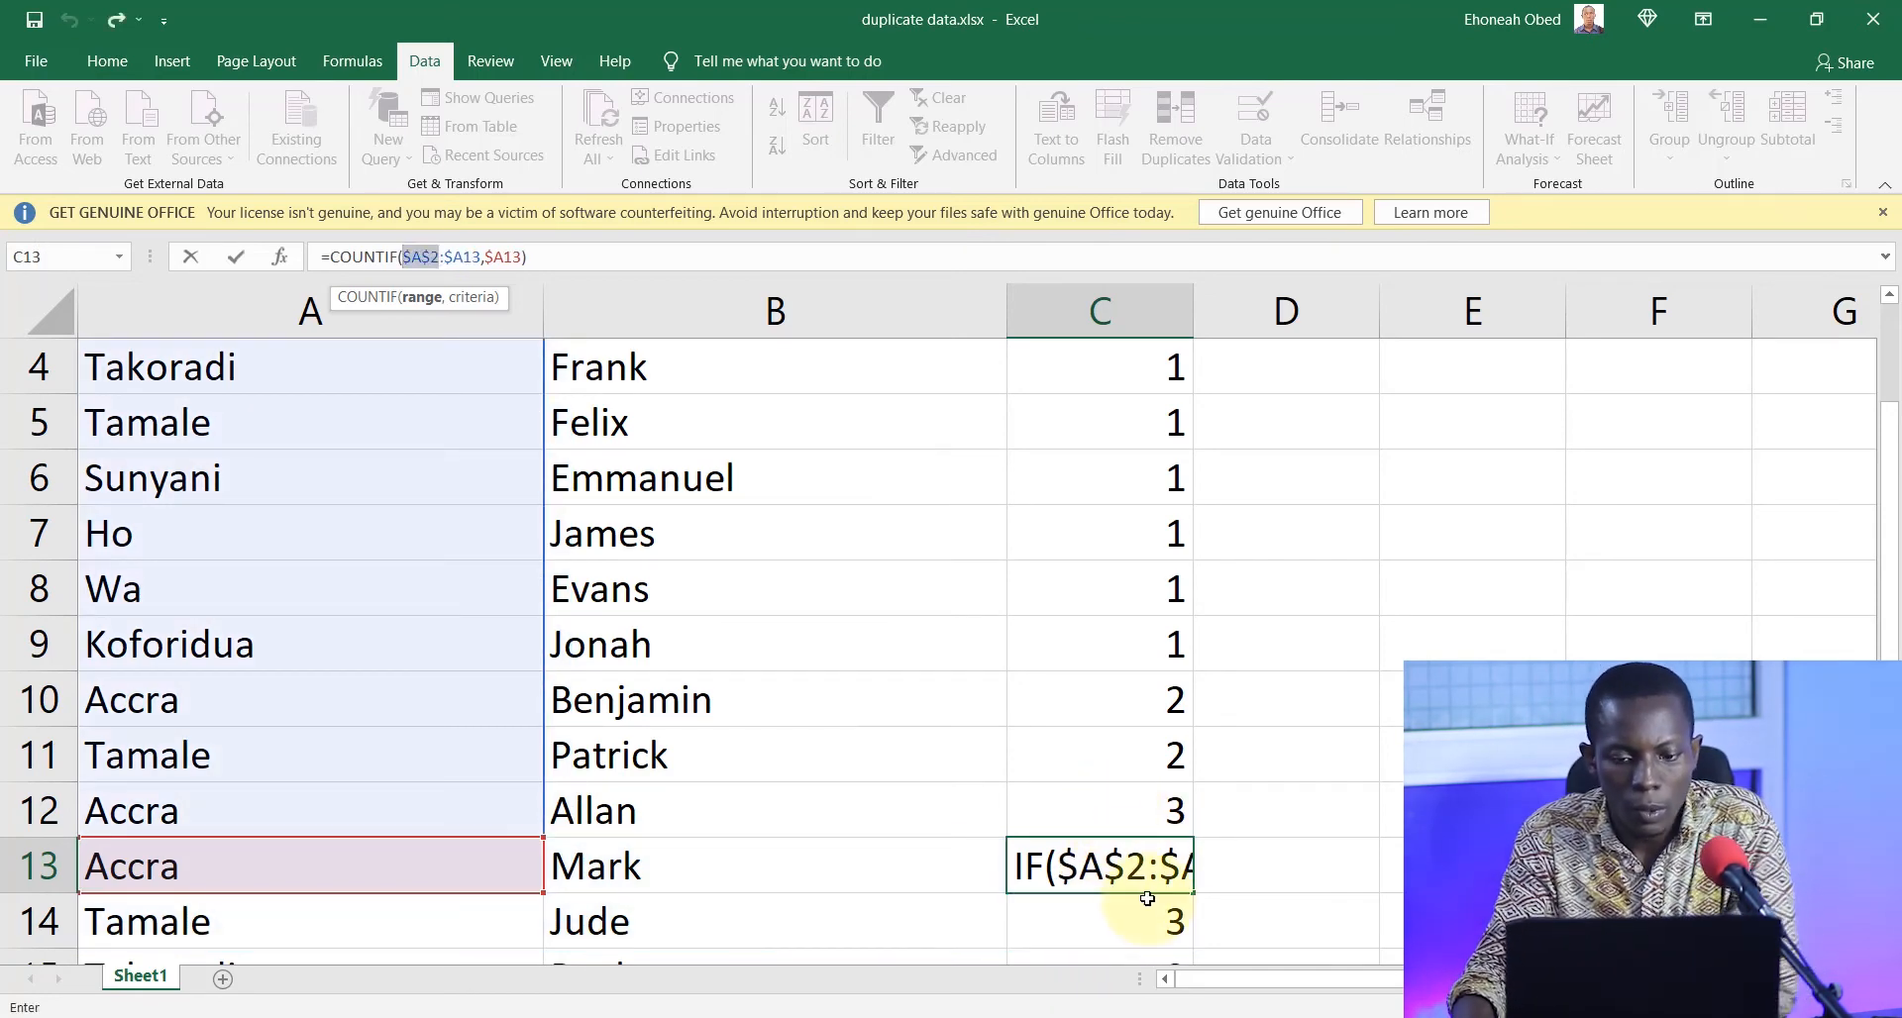
{"action": "left_click", "coordinate": [1131, 882]}
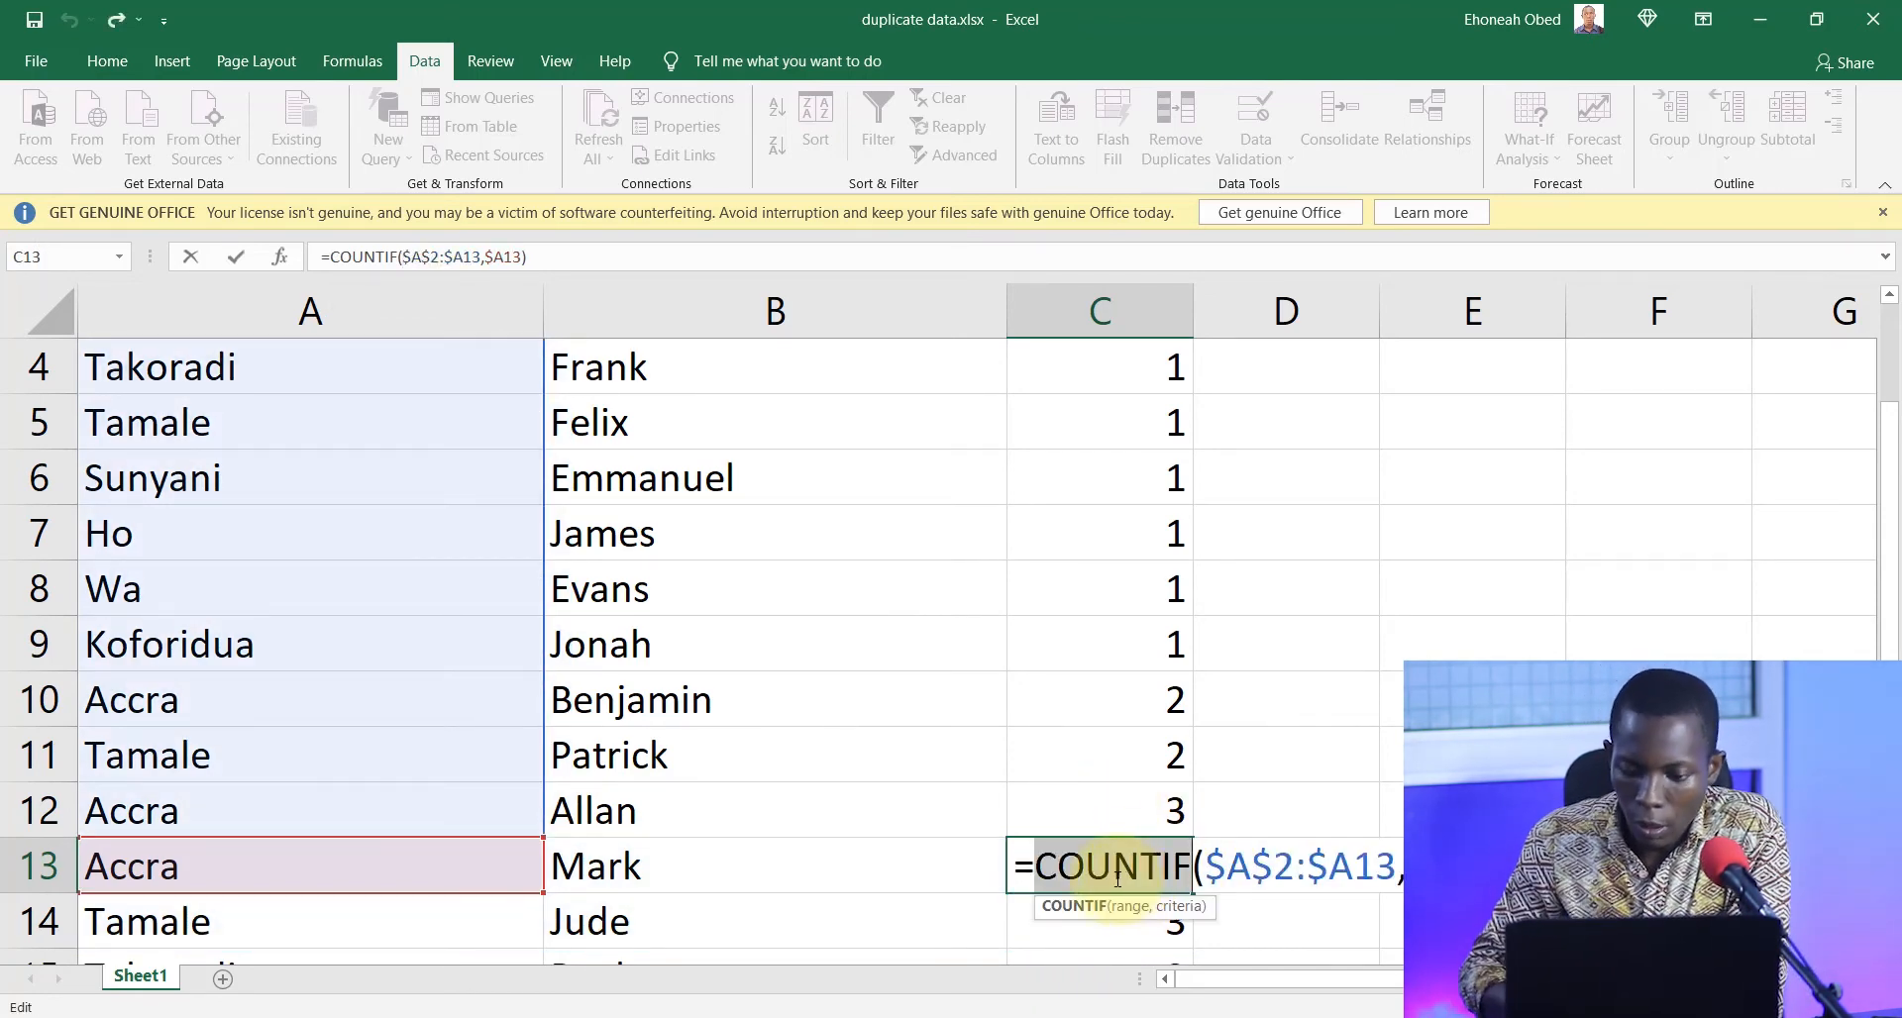
{"action": "key", "text": "Return"}
{"action": "left_click", "coordinate": [1118, 876]}
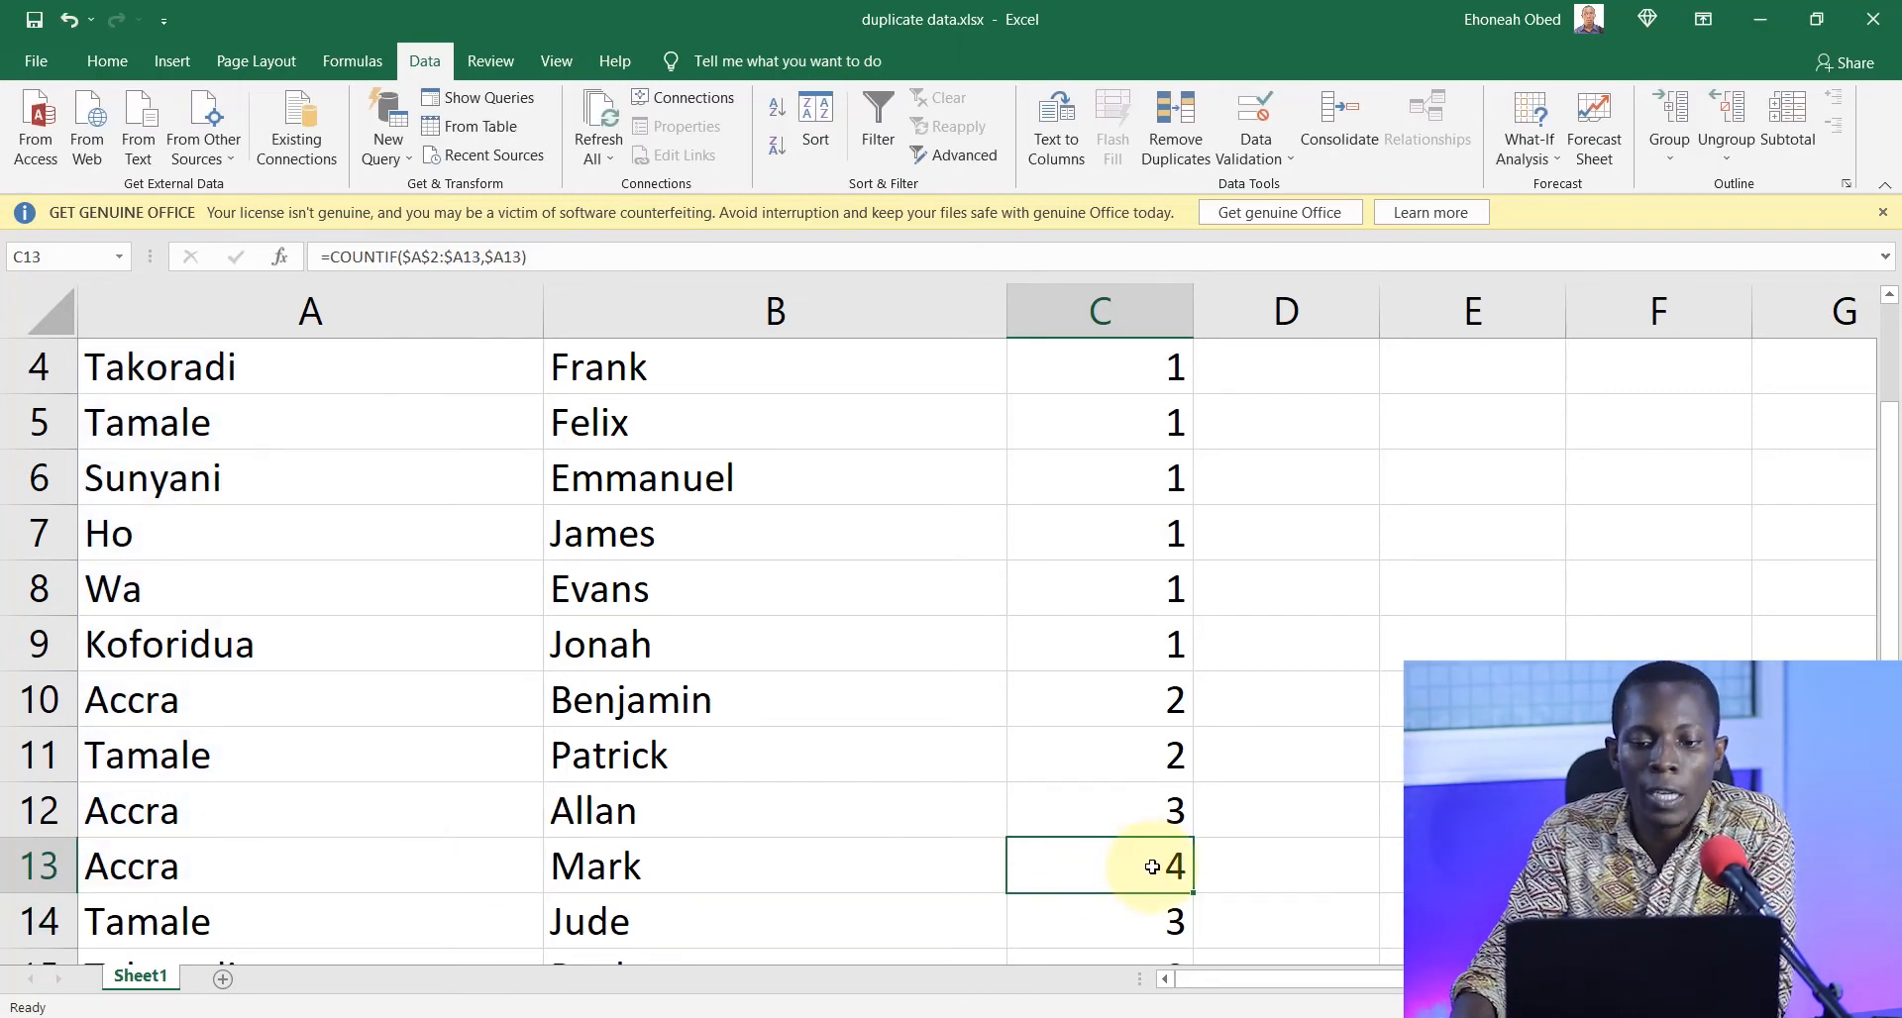
- Check the COUNTIF formula in C18 and review the occurrence numbers throughout the Count column
{"action": "scroll", "coordinate": [1154, 876], "scroll_direction": "down", "scroll_amount": 4}
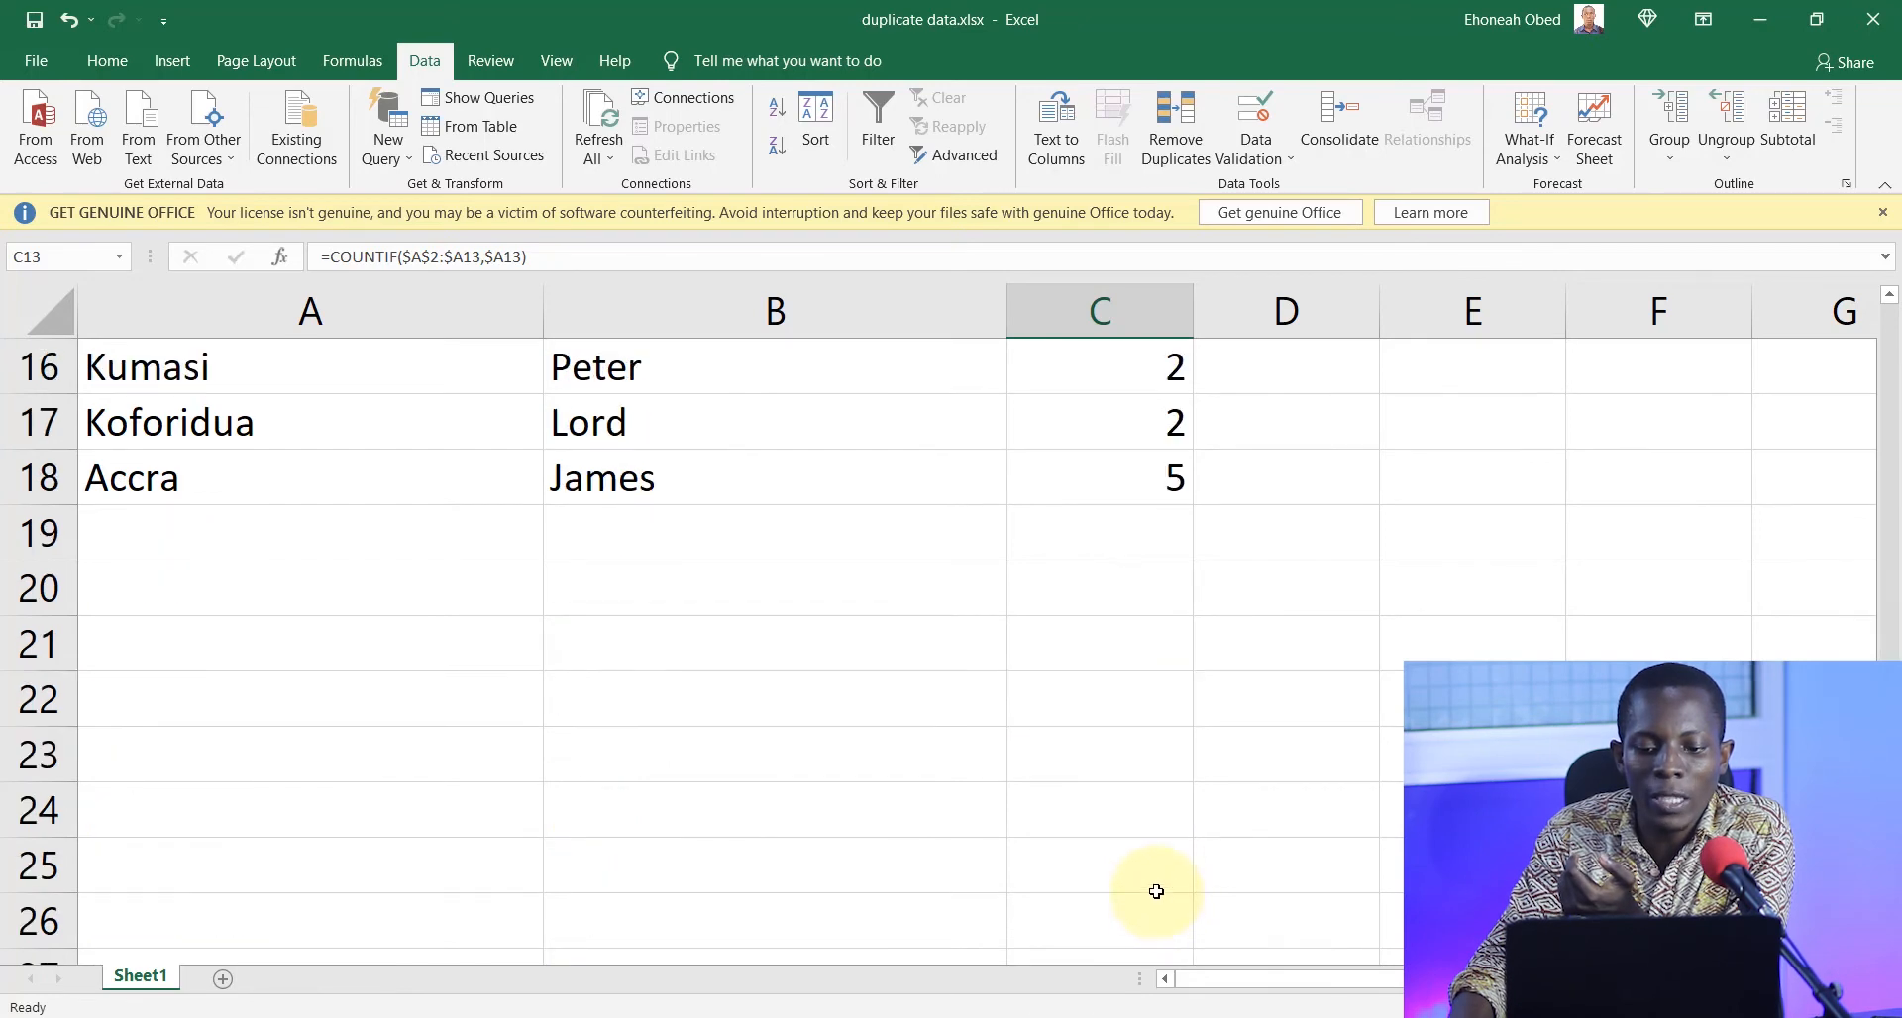
{"action": "left_click", "coordinate": [1151, 488]}
{"action": "scroll", "coordinate": [1098, 473], "scroll_direction": "up", "scroll_amount": 5}
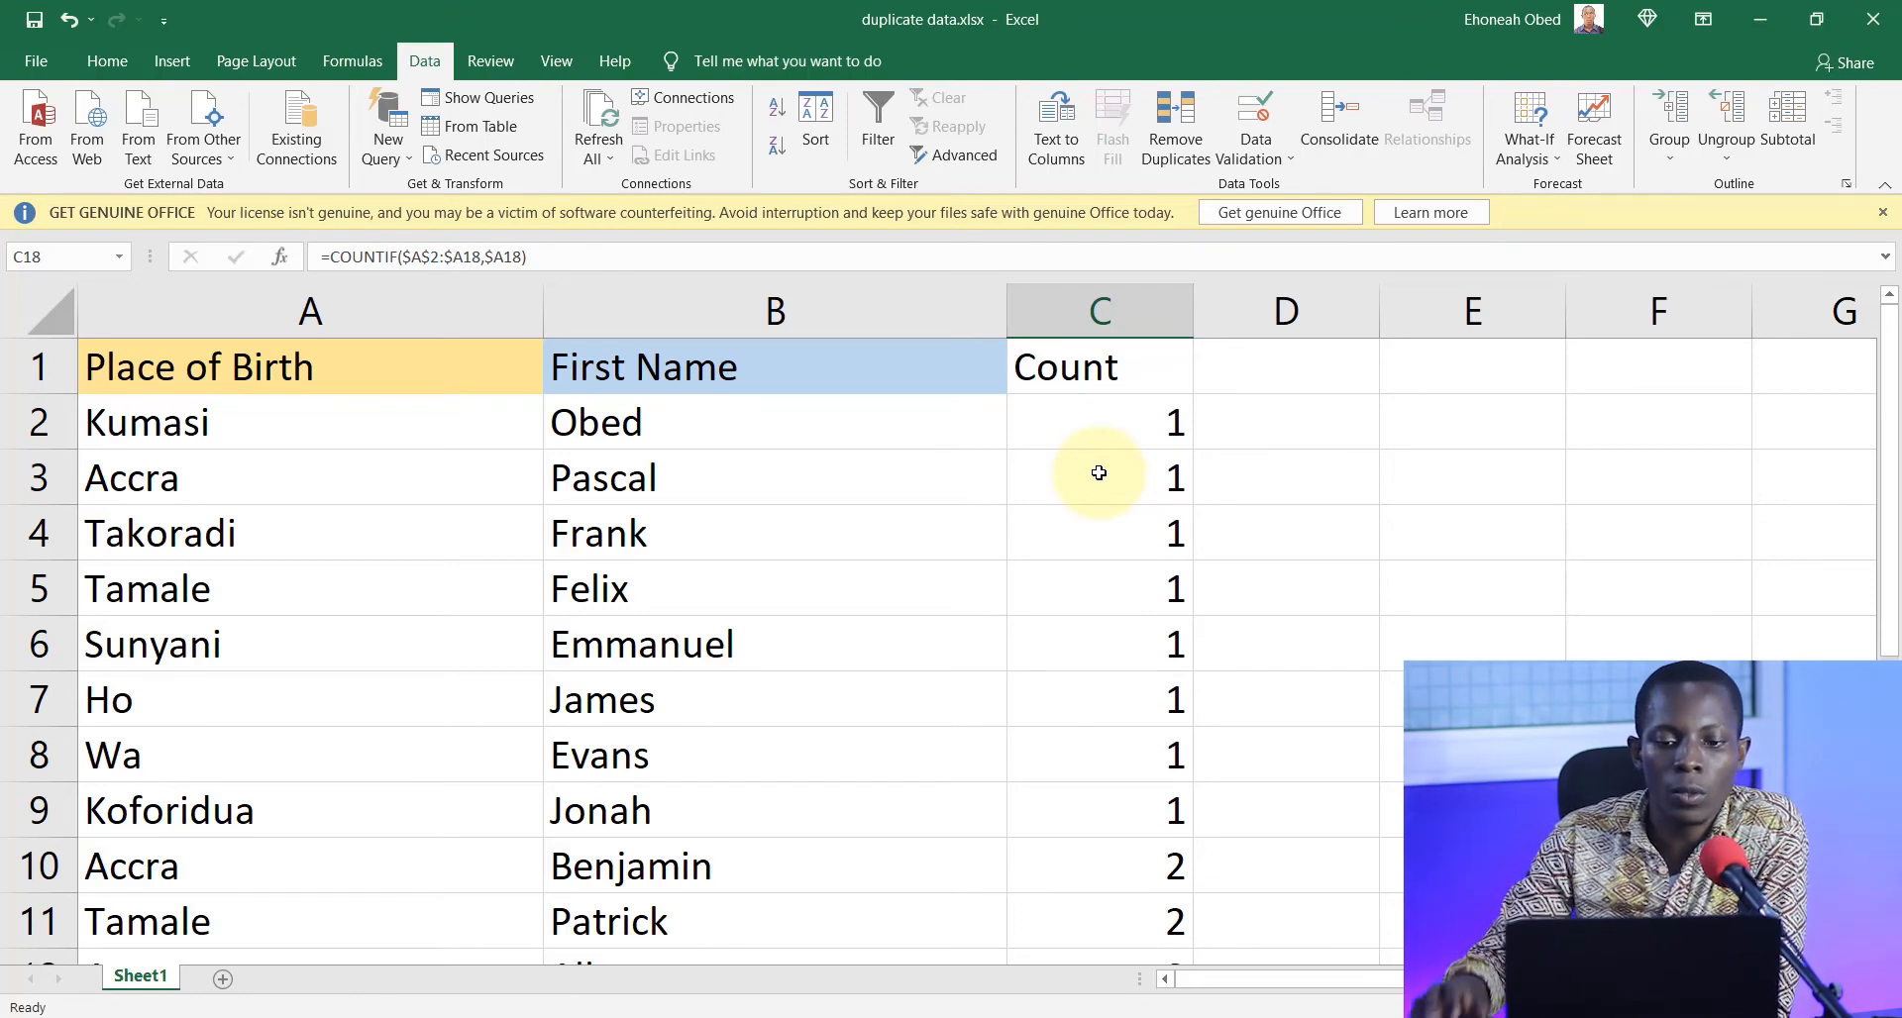
{"action": "scroll", "coordinate": [1054, 497], "scroll_direction": "down", "scroll_amount": 1}
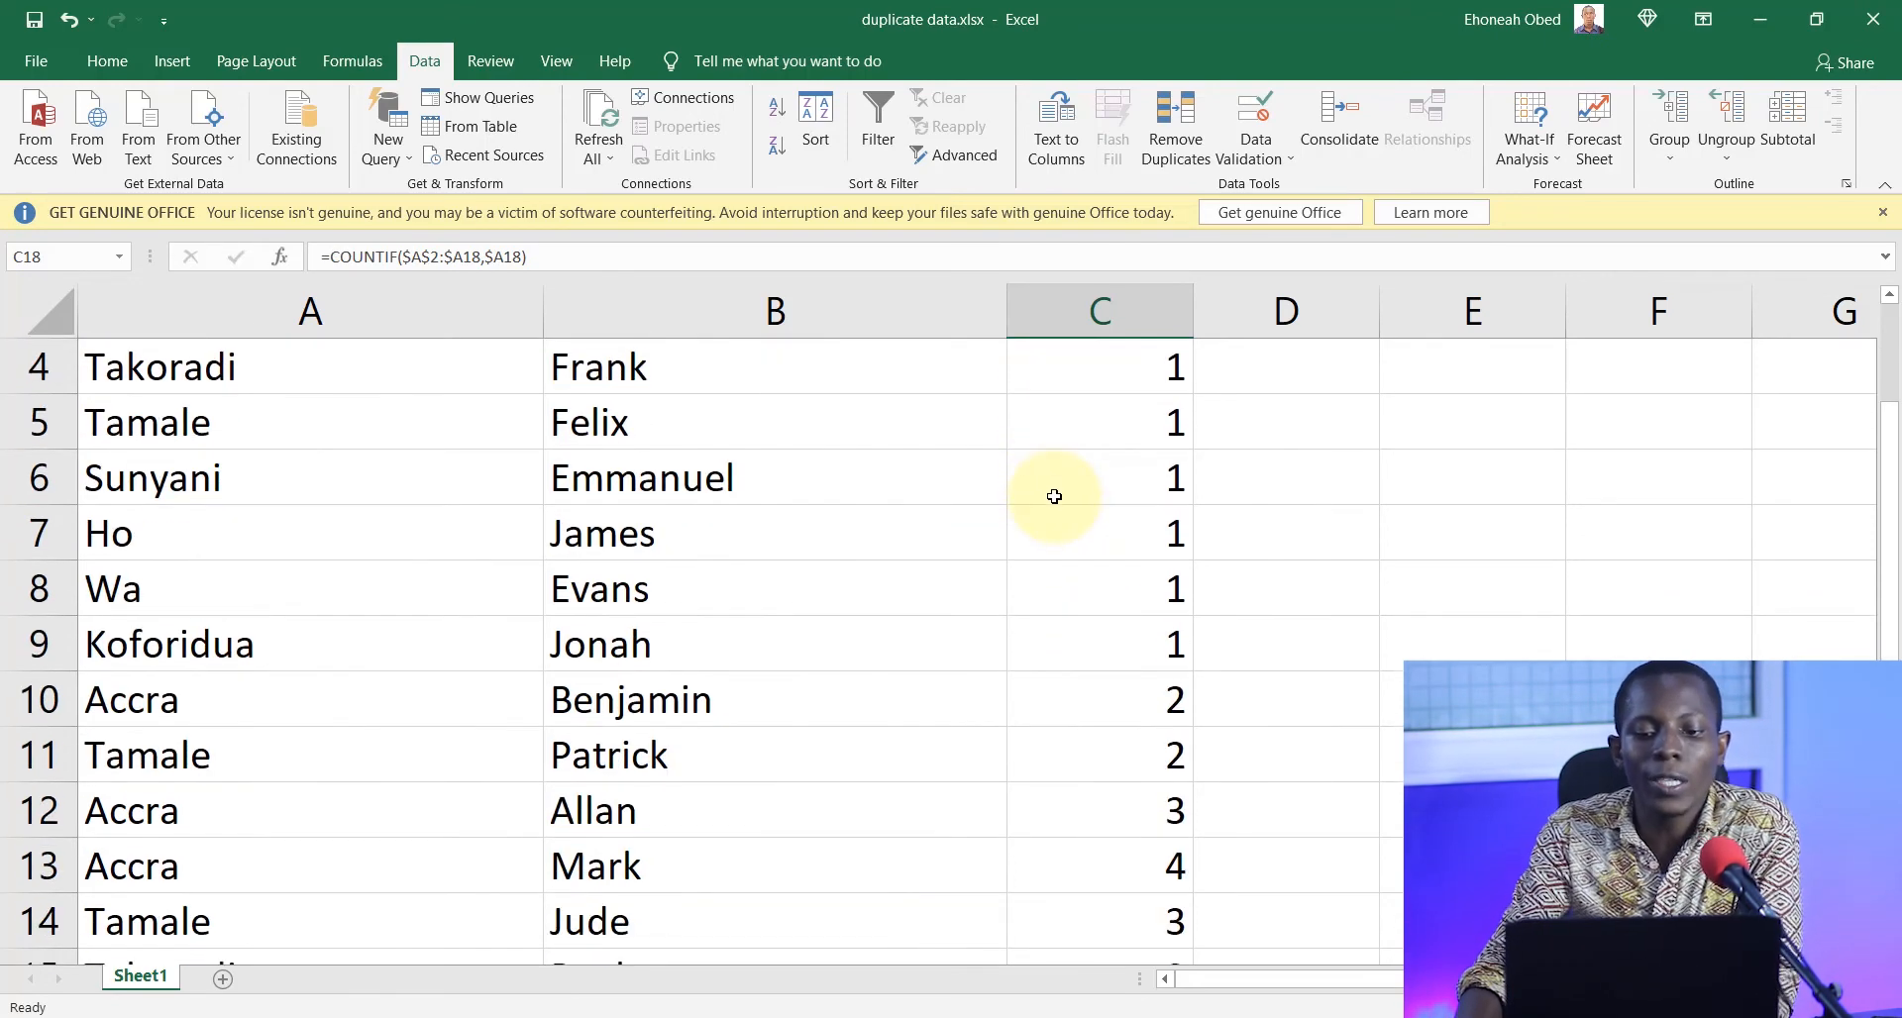
{"action": "scroll", "coordinate": [1100, 691], "scroll_direction": "down", "scroll_amount": 3}
{"action": "scroll", "coordinate": [1113, 751], "scroll_direction": "up", "scroll_amount": 2}
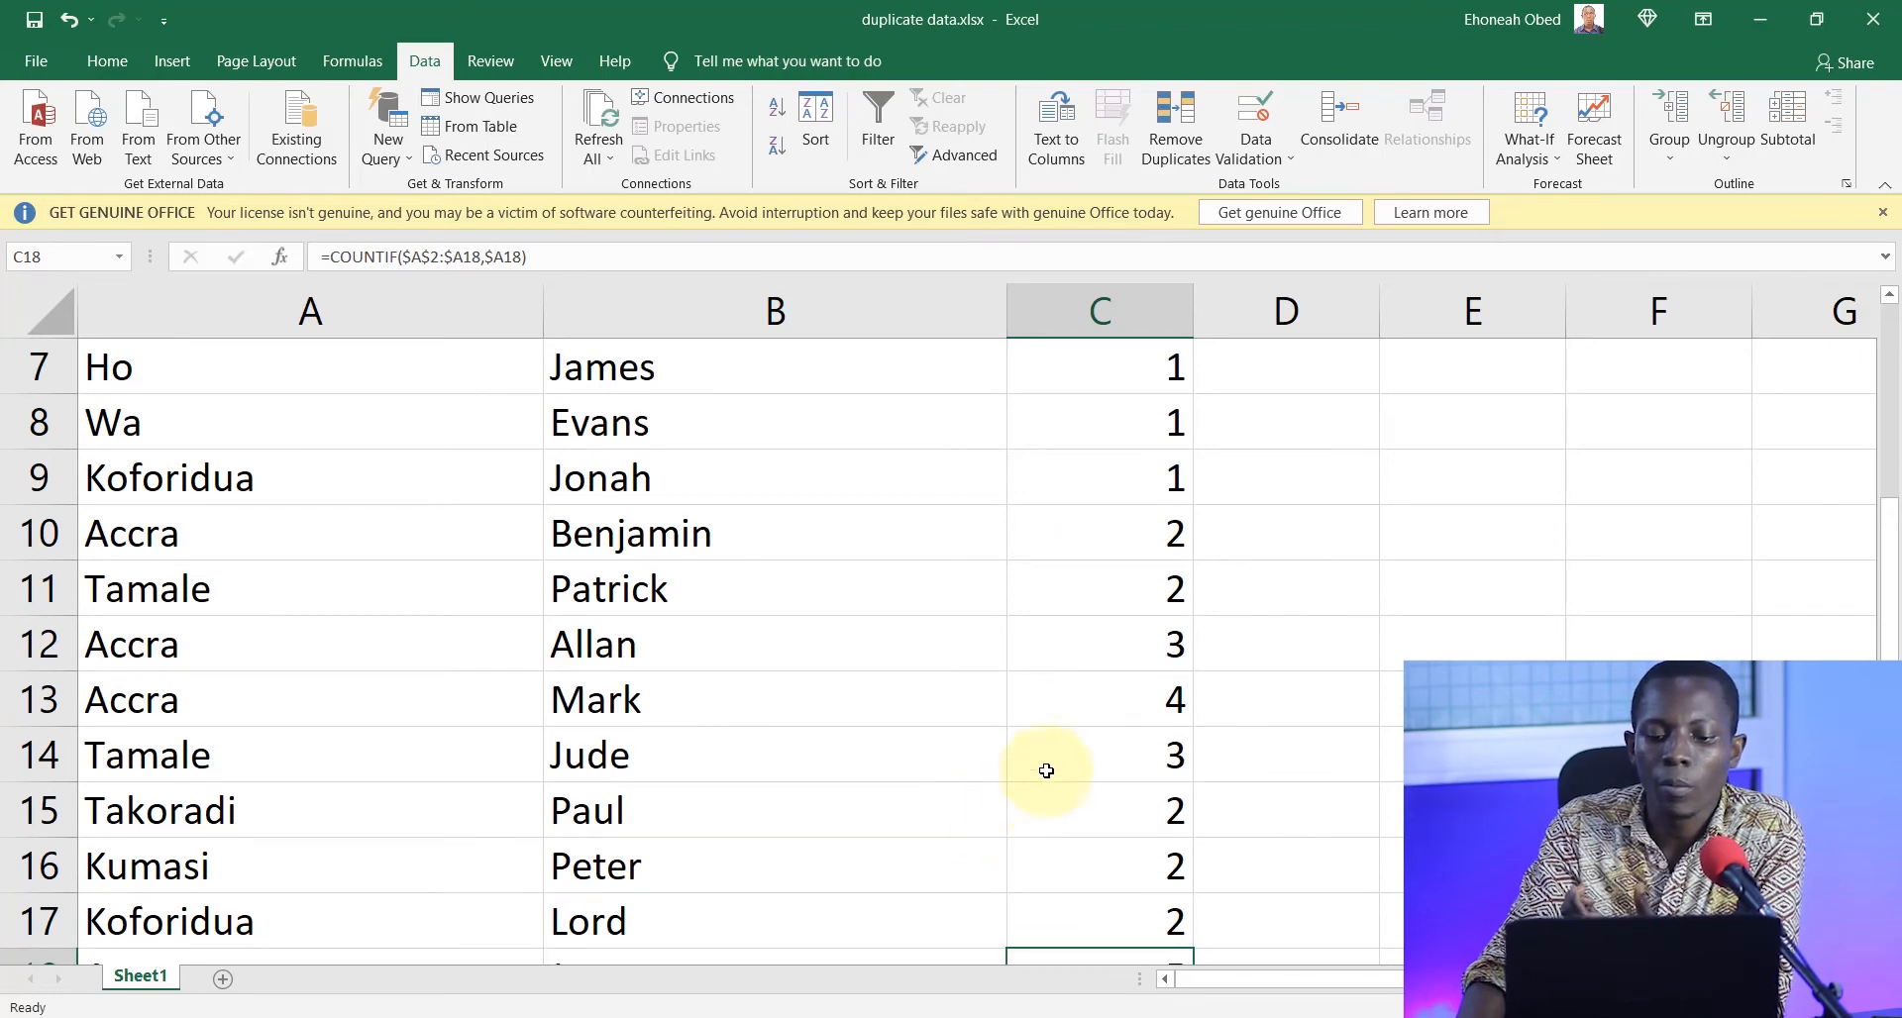
{"action": "scroll", "coordinate": [1044, 768], "scroll_direction": "up", "scroll_amount": 3}
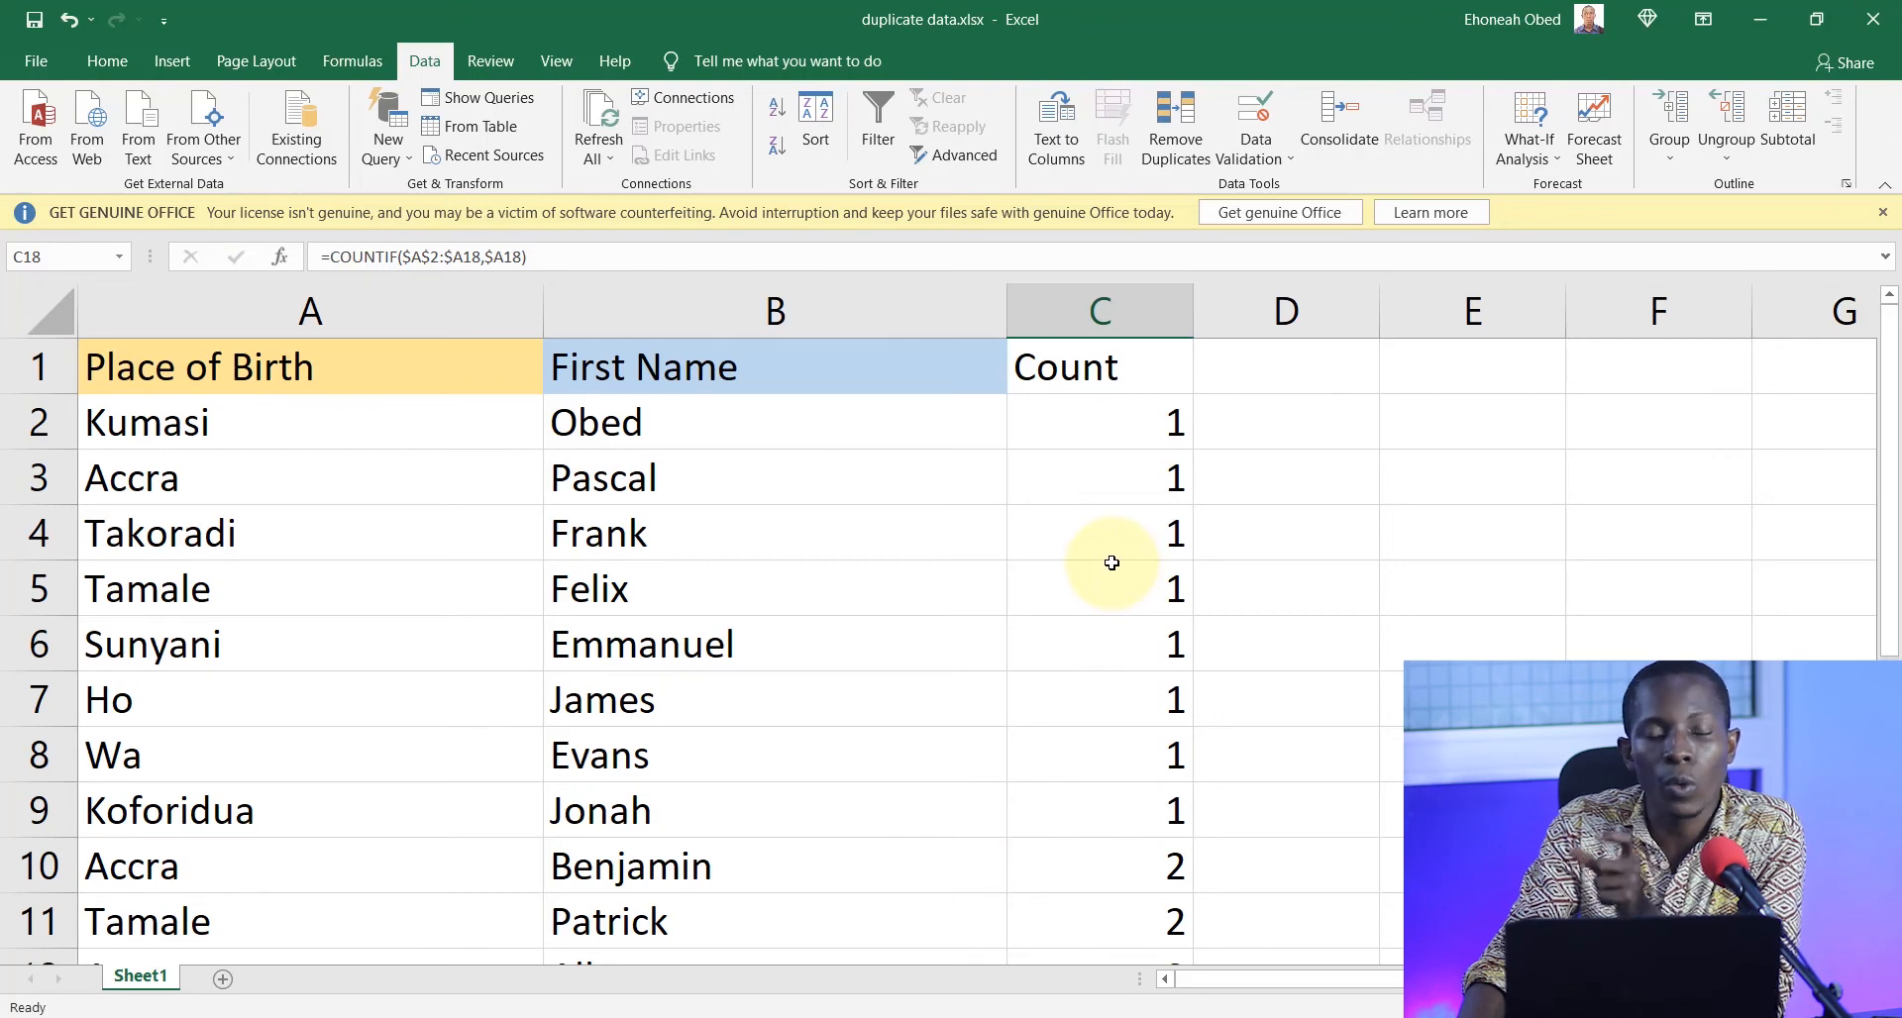
{"action": "scroll", "coordinate": [1129, 680], "scroll_direction": "down", "scroll_amount": 2}
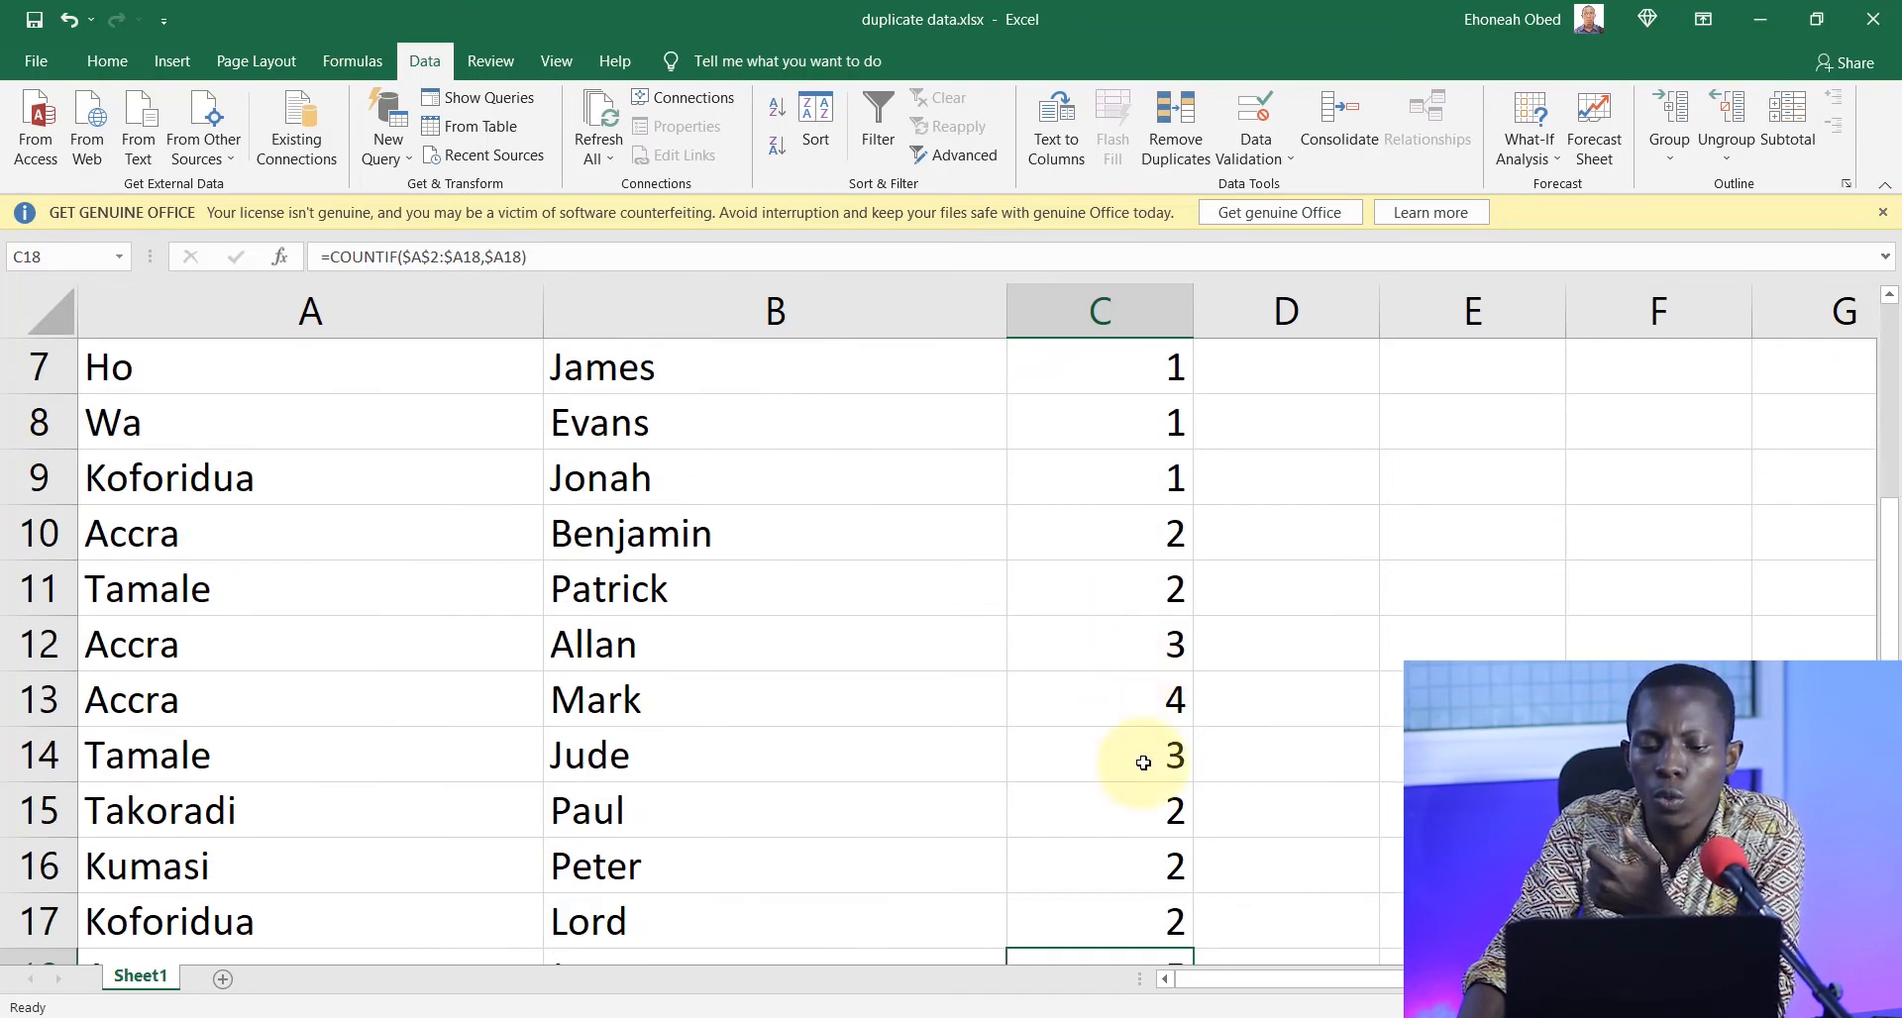
{"action": "scroll", "coordinate": [1118, 628], "scroll_direction": "up", "scroll_amount": 2}
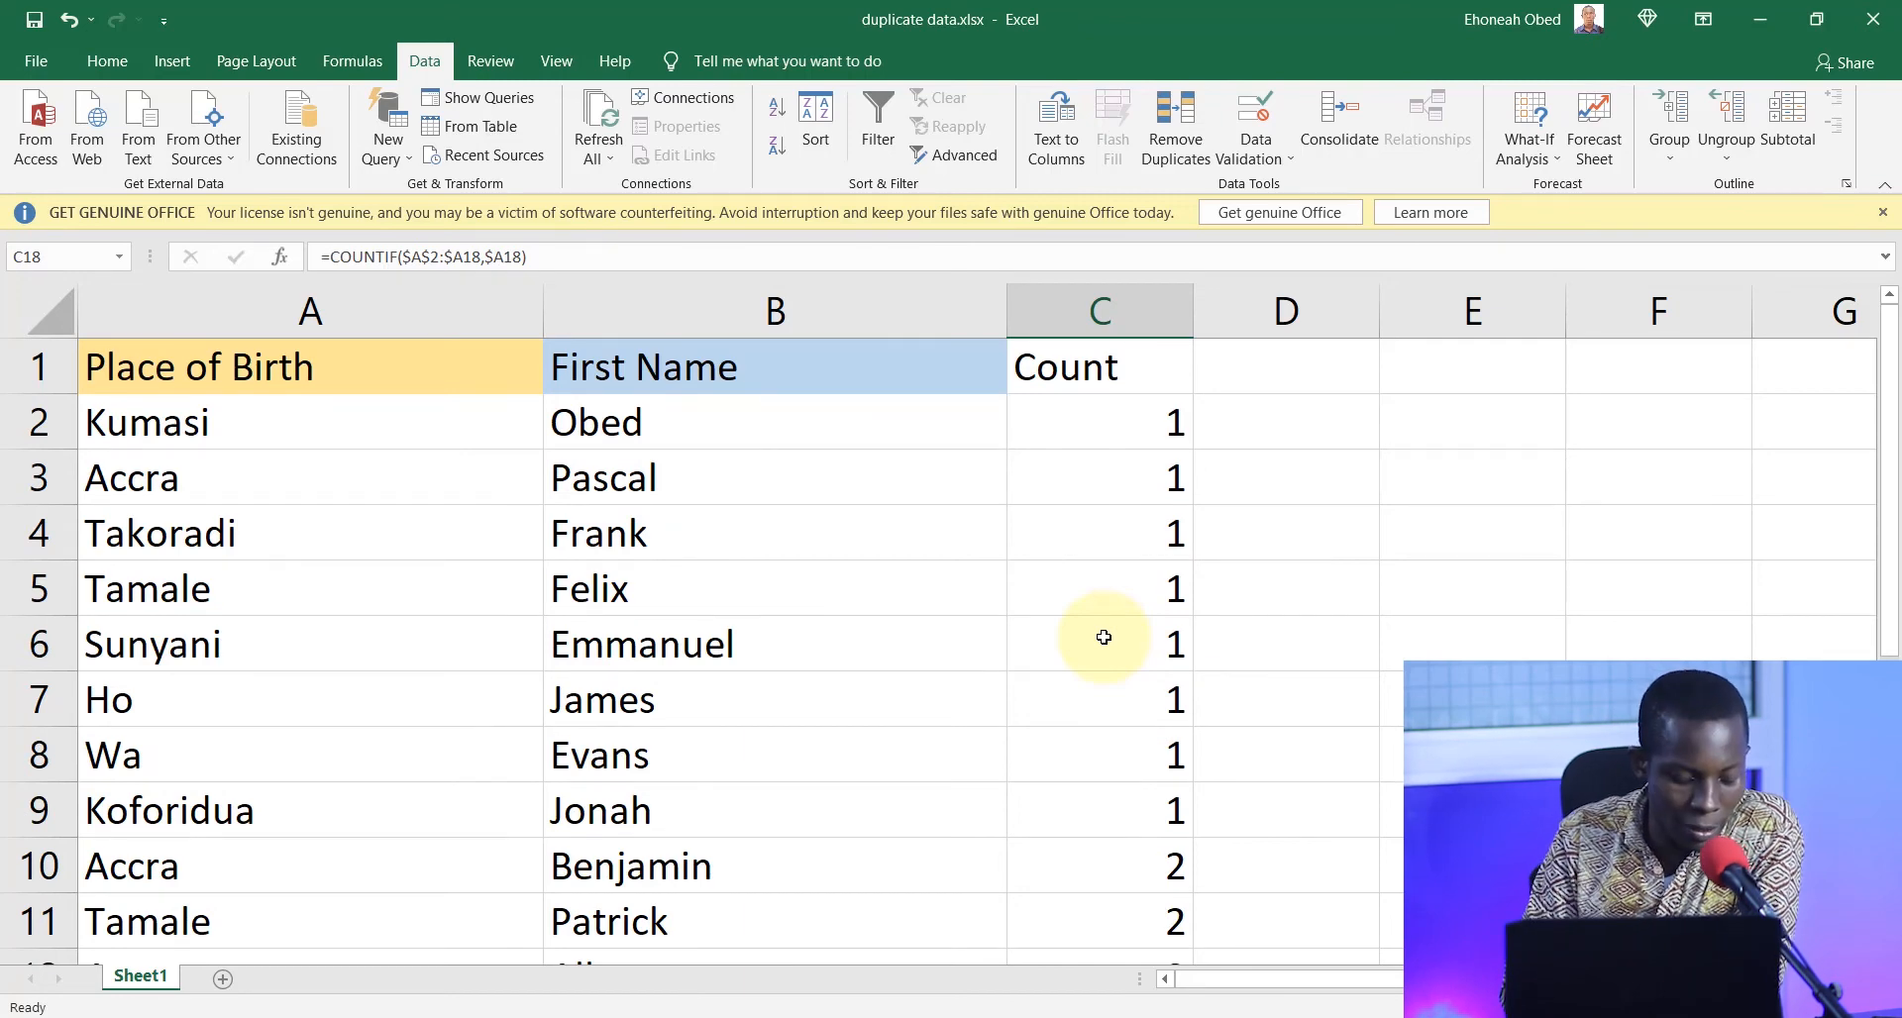
- Select the whole table, including its header row, and turn on filtering for its three columns
{"action": "key", "text": "ctrl+a"}
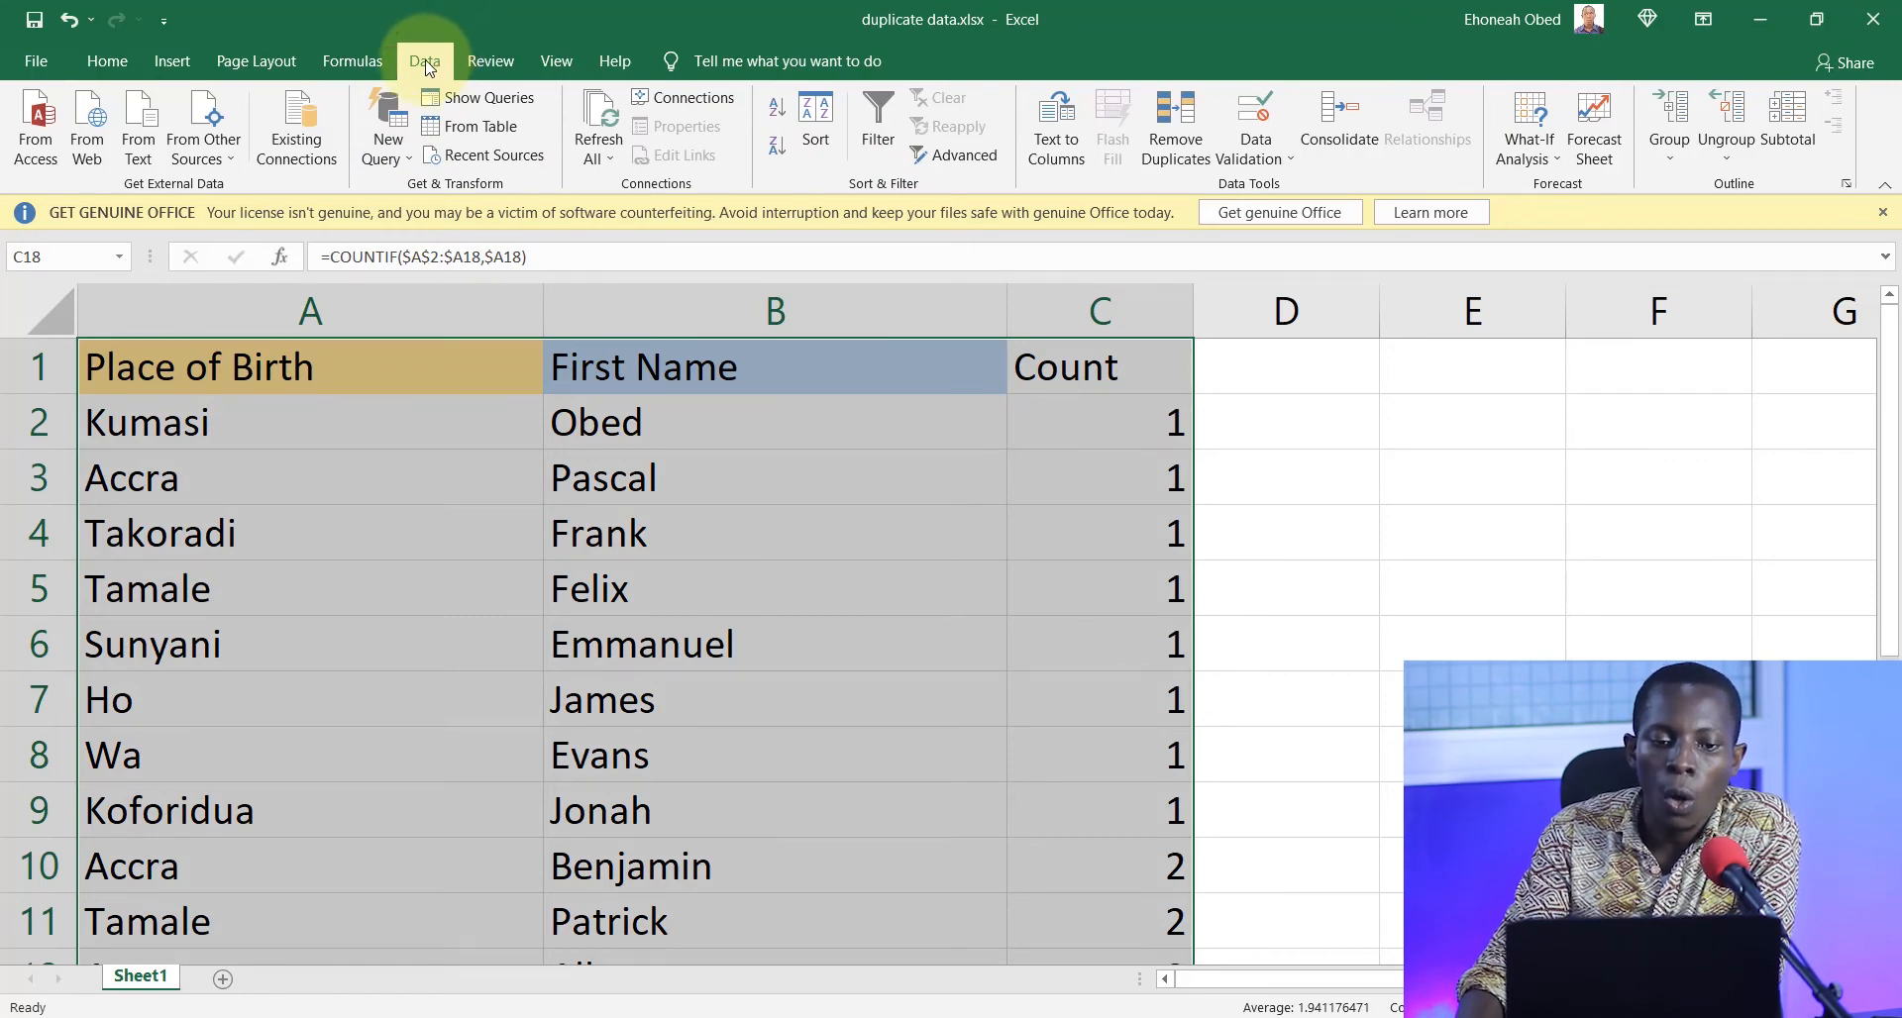
{"action": "left_click", "coordinate": [123, 62]}
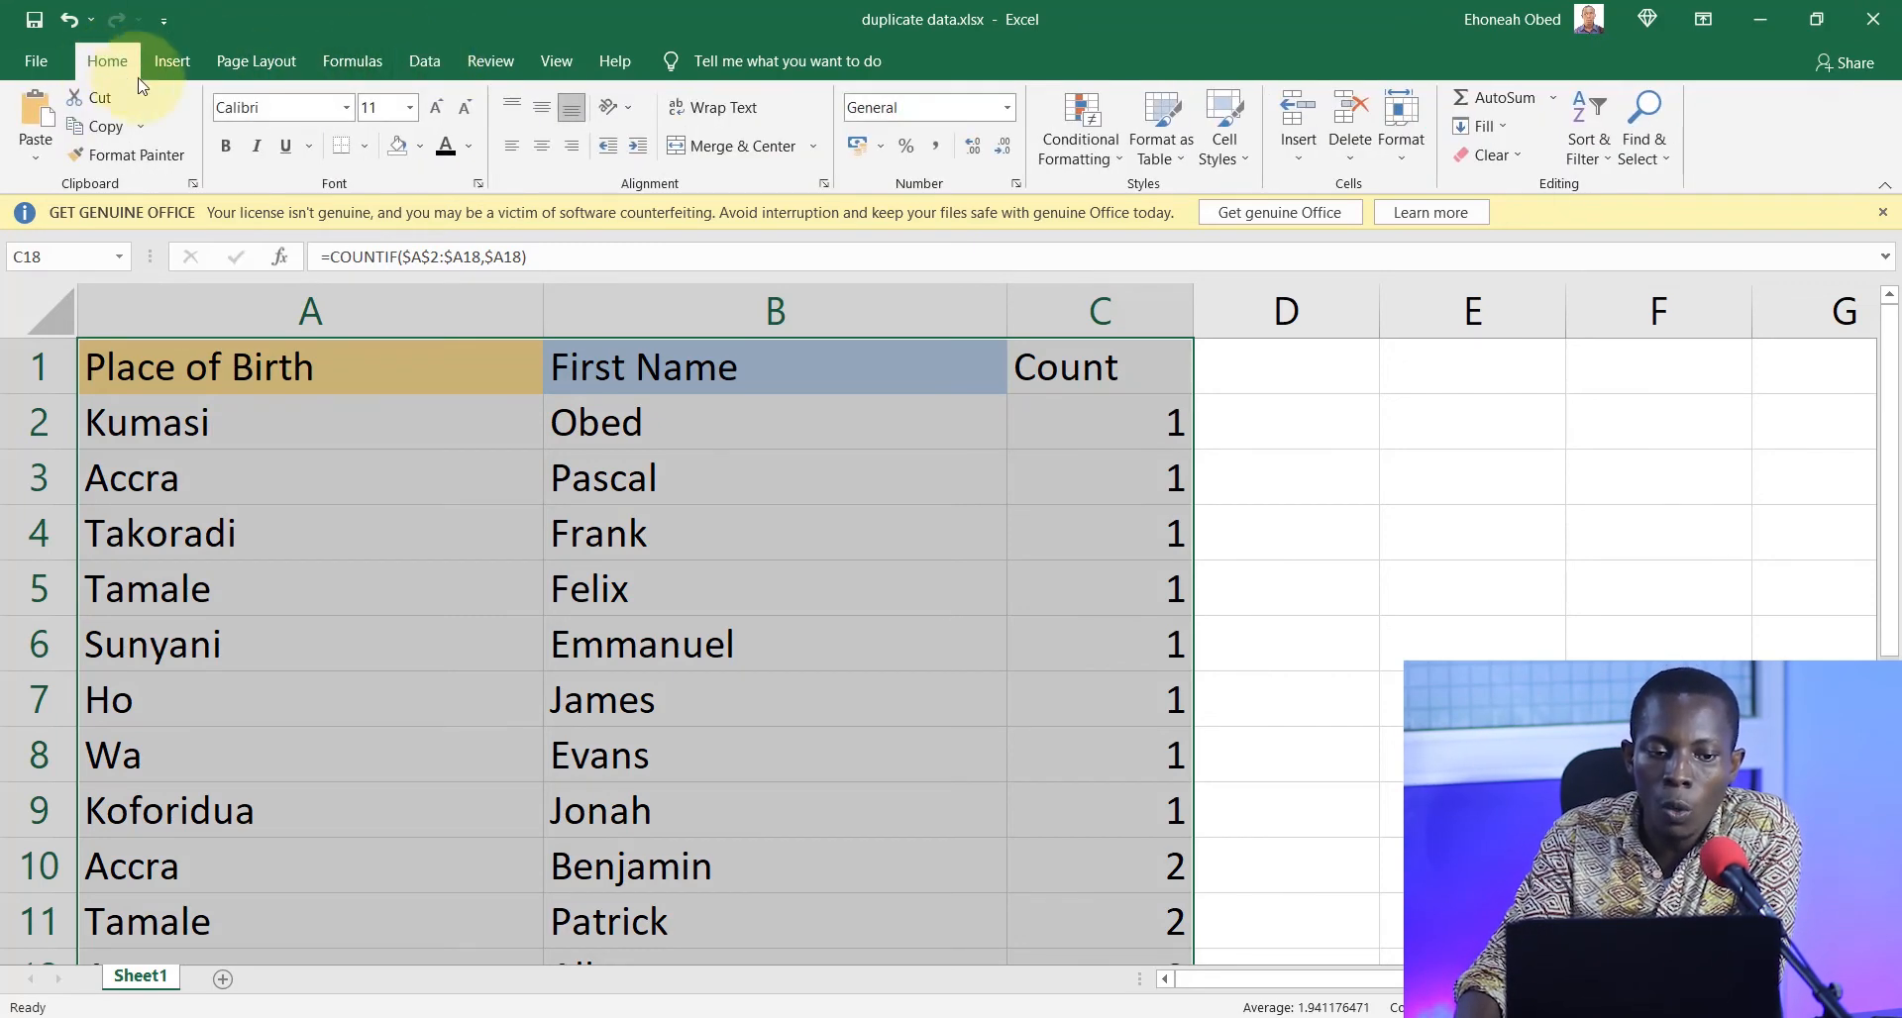
{"action": "left_click", "coordinate": [437, 63]}
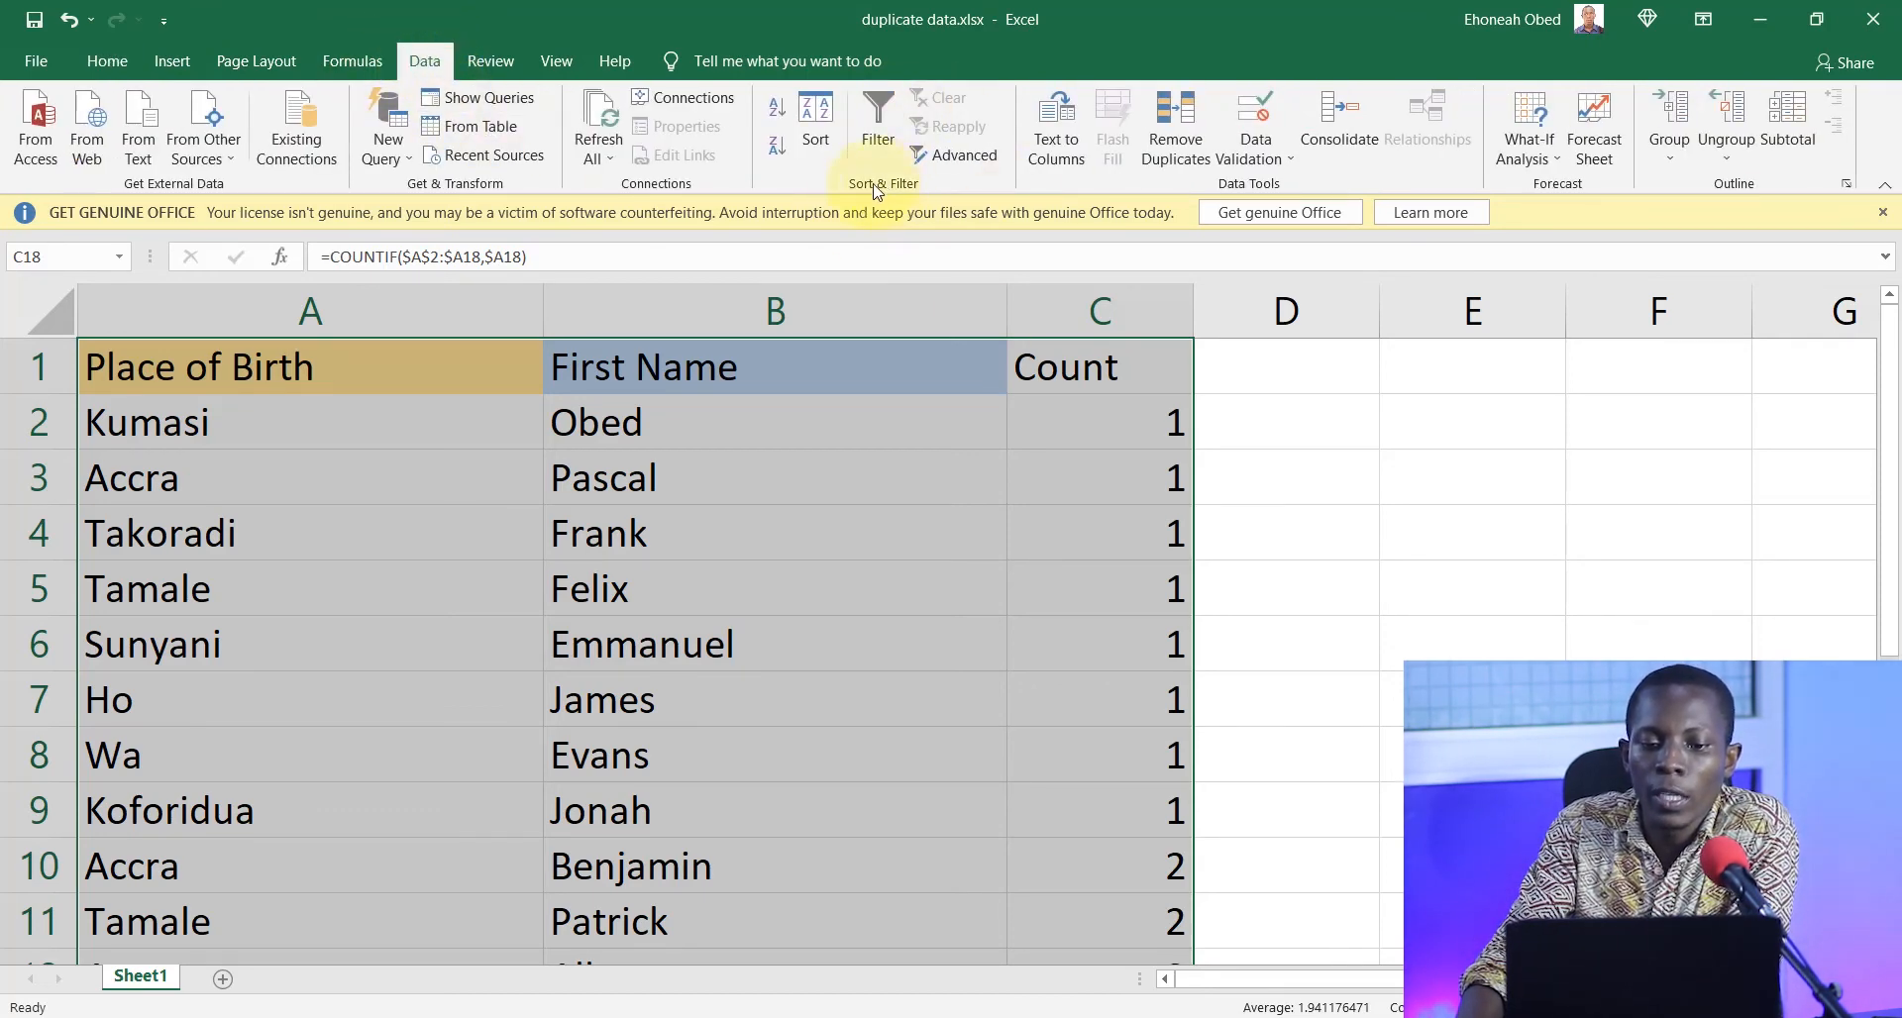
{"action": "left_click", "coordinate": [880, 119]}
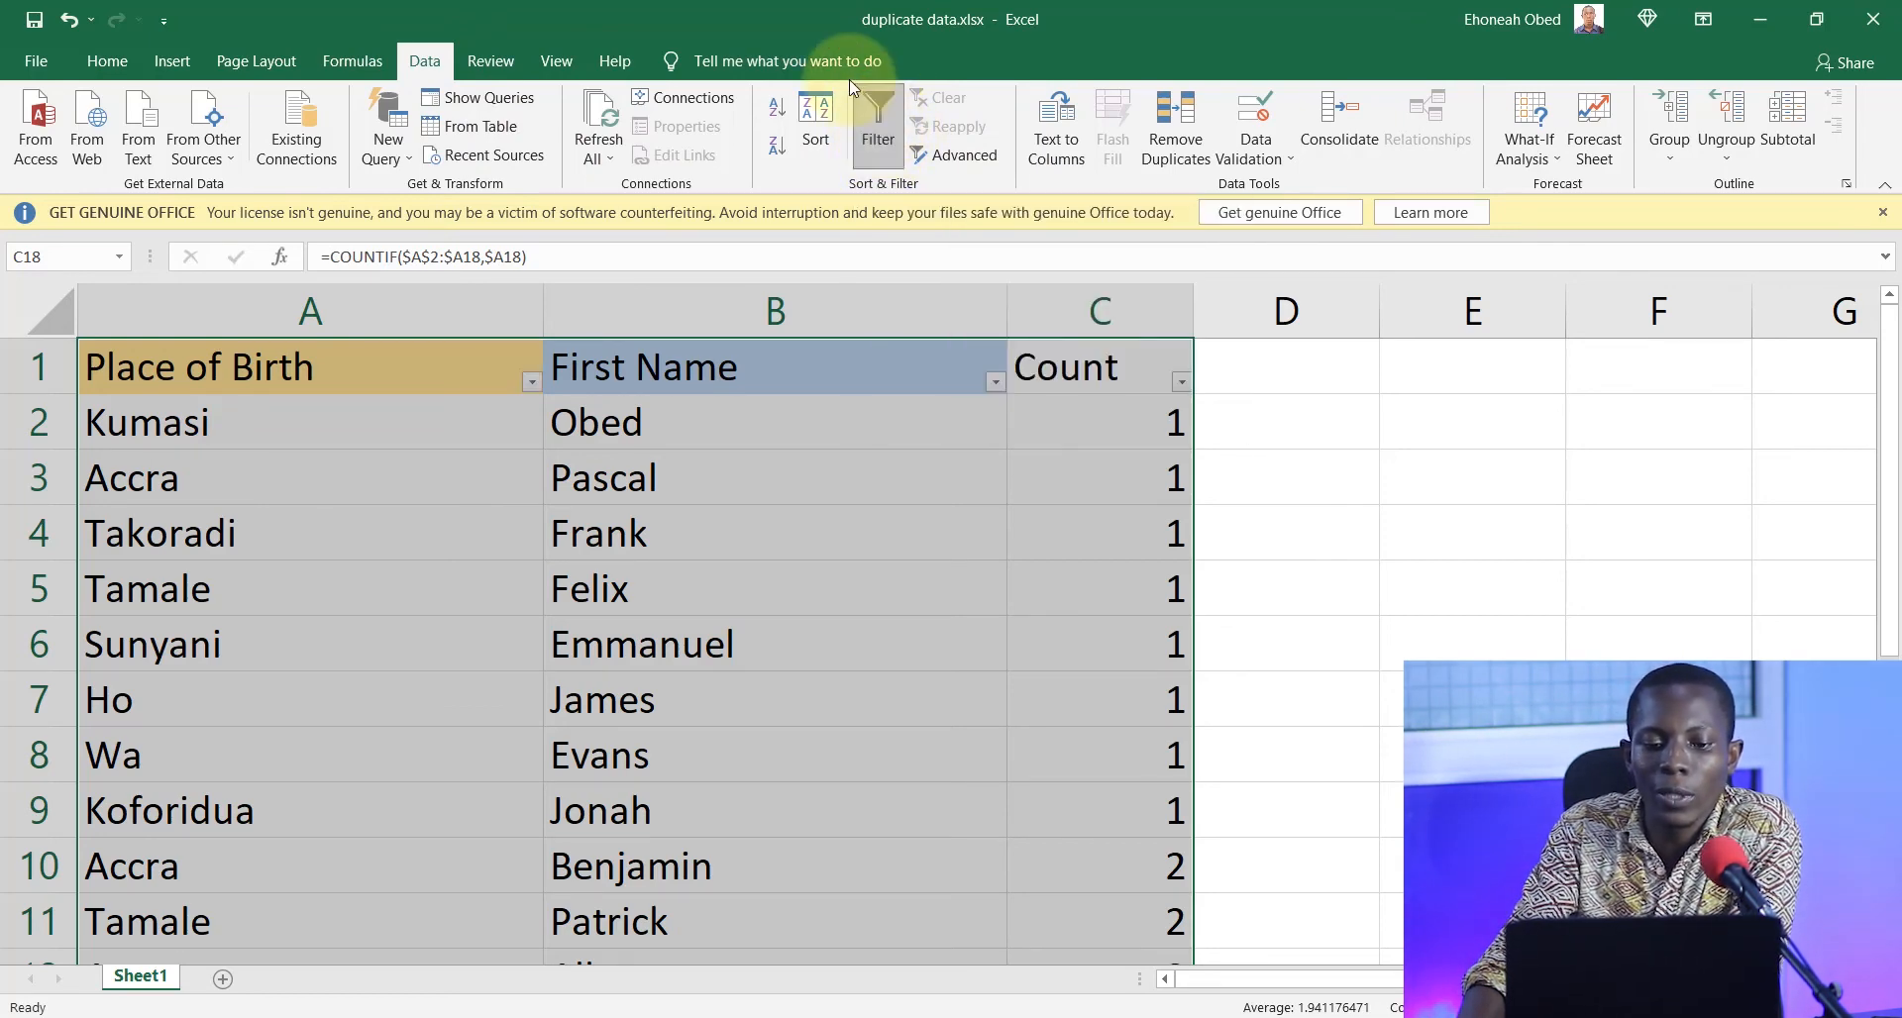
{"action": "left_click", "coordinate": [878, 129]}
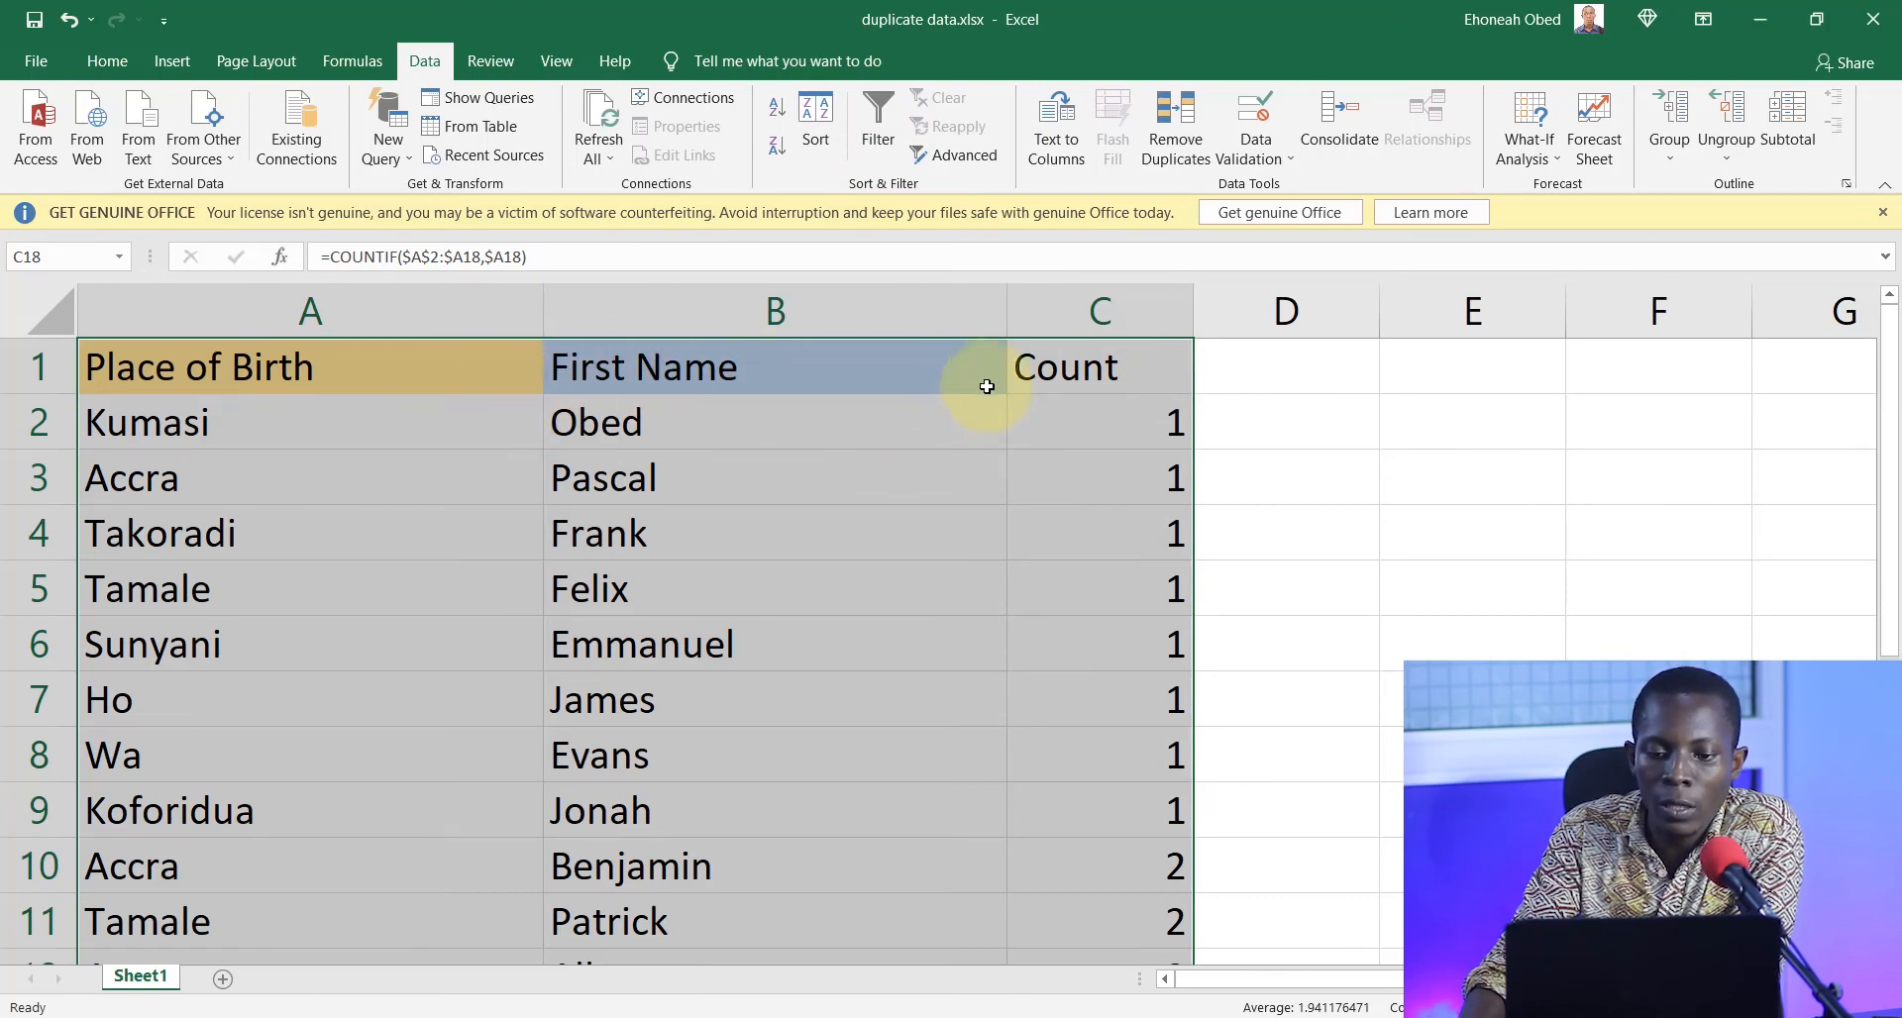
{"action": "left_click", "coordinate": [880, 123]}
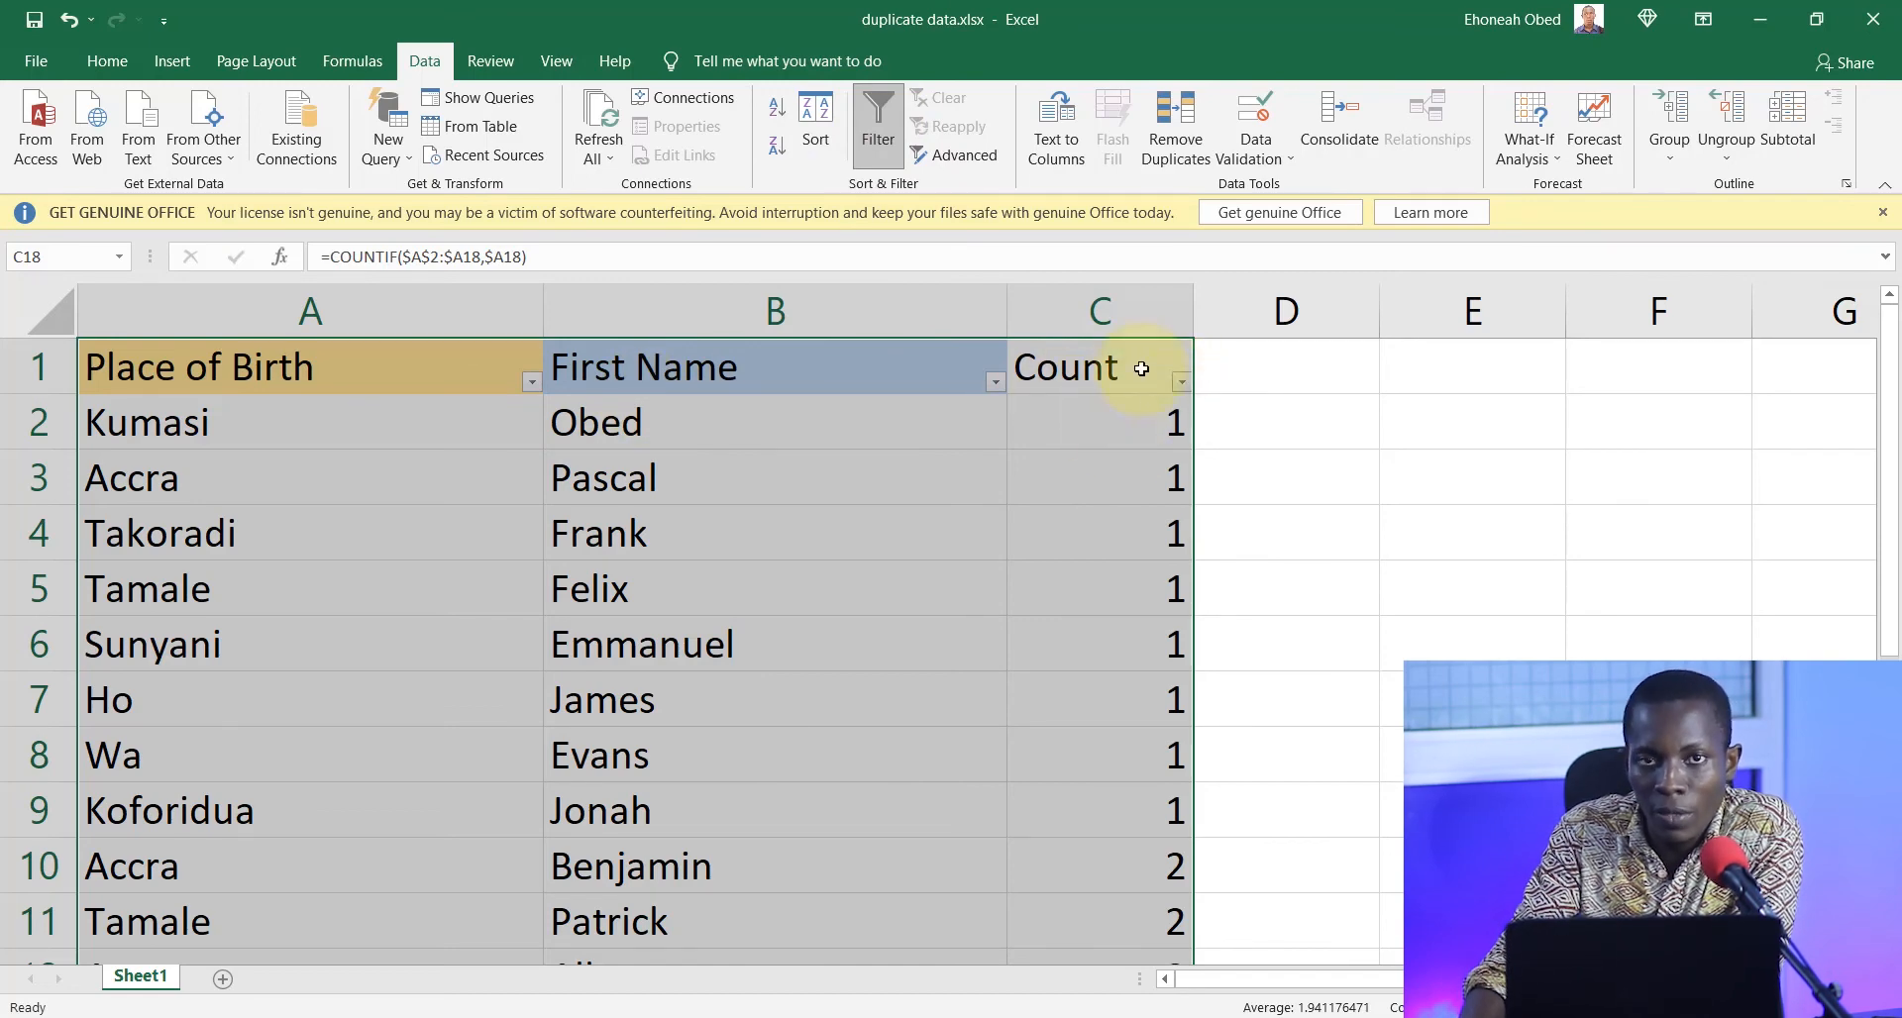
- Filter the Count column with a Greater Than number filter that keeps only the rows numbered 2 or higher
{"action": "left_click", "coordinate": [1181, 383]}
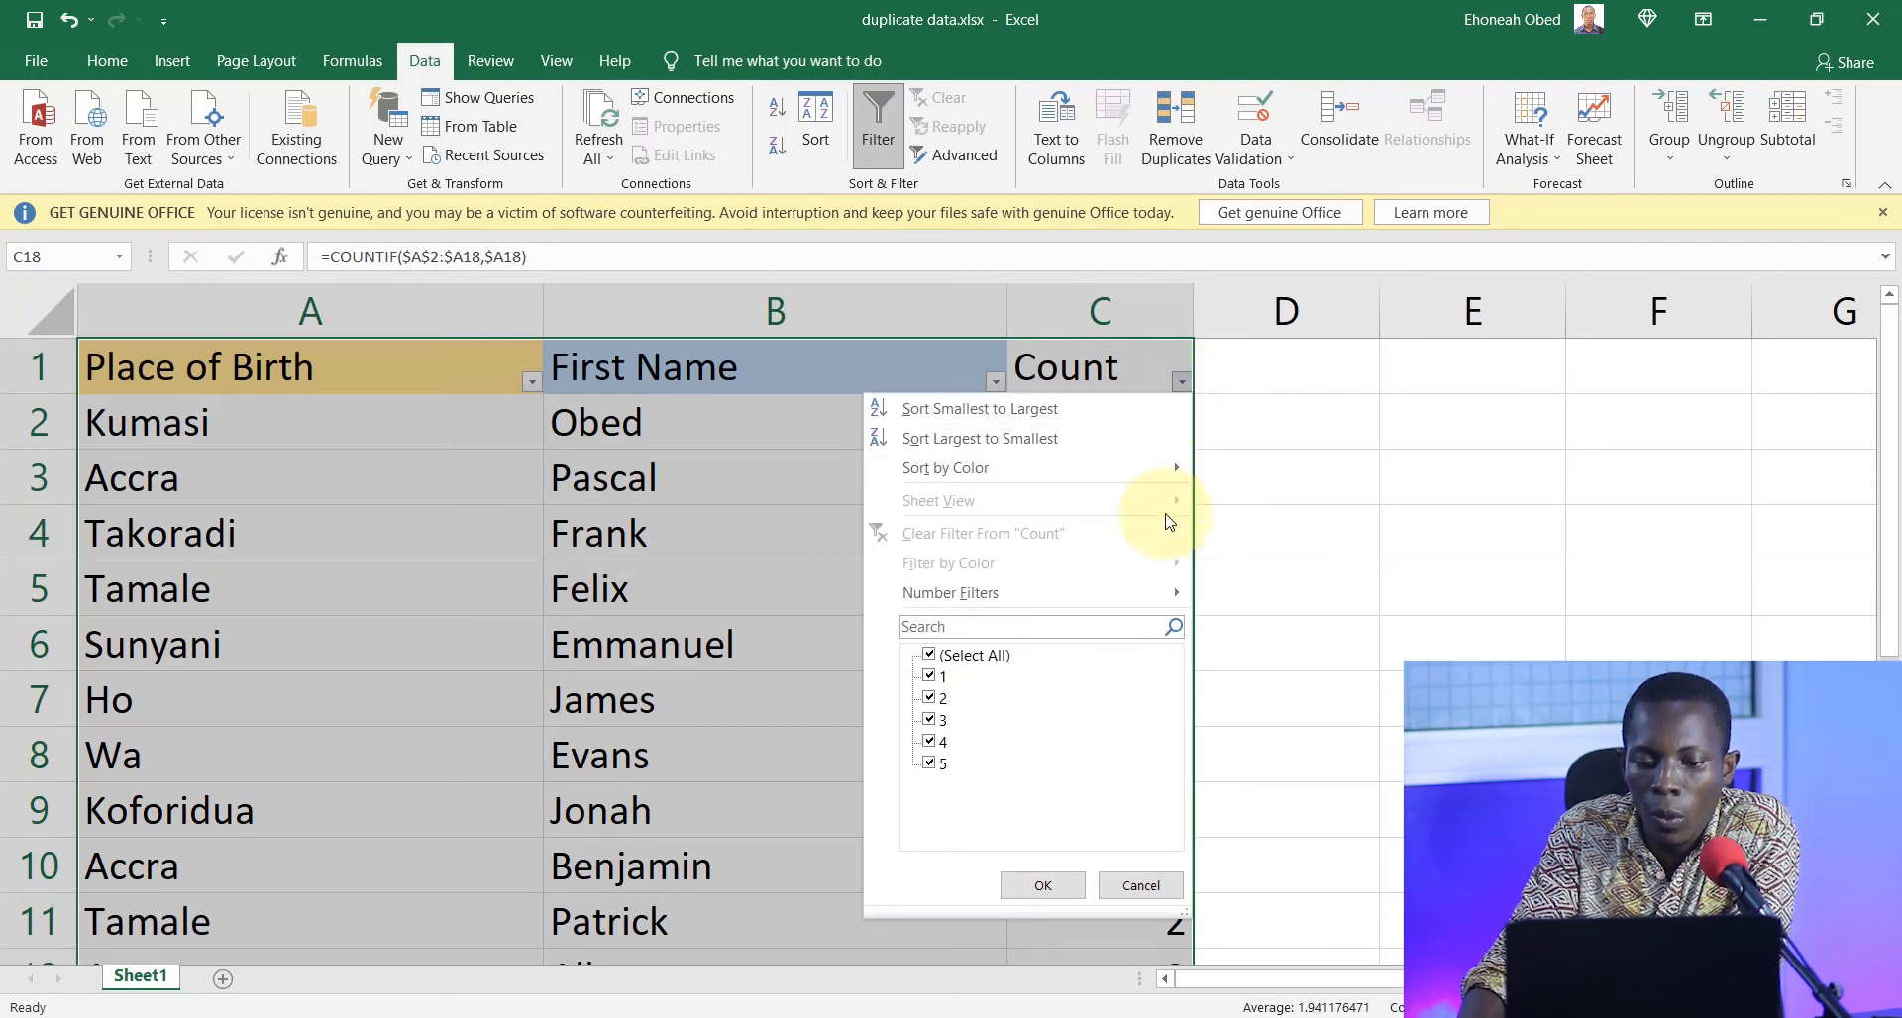
{"action": "mouse_move", "coordinate": [1087, 604]}
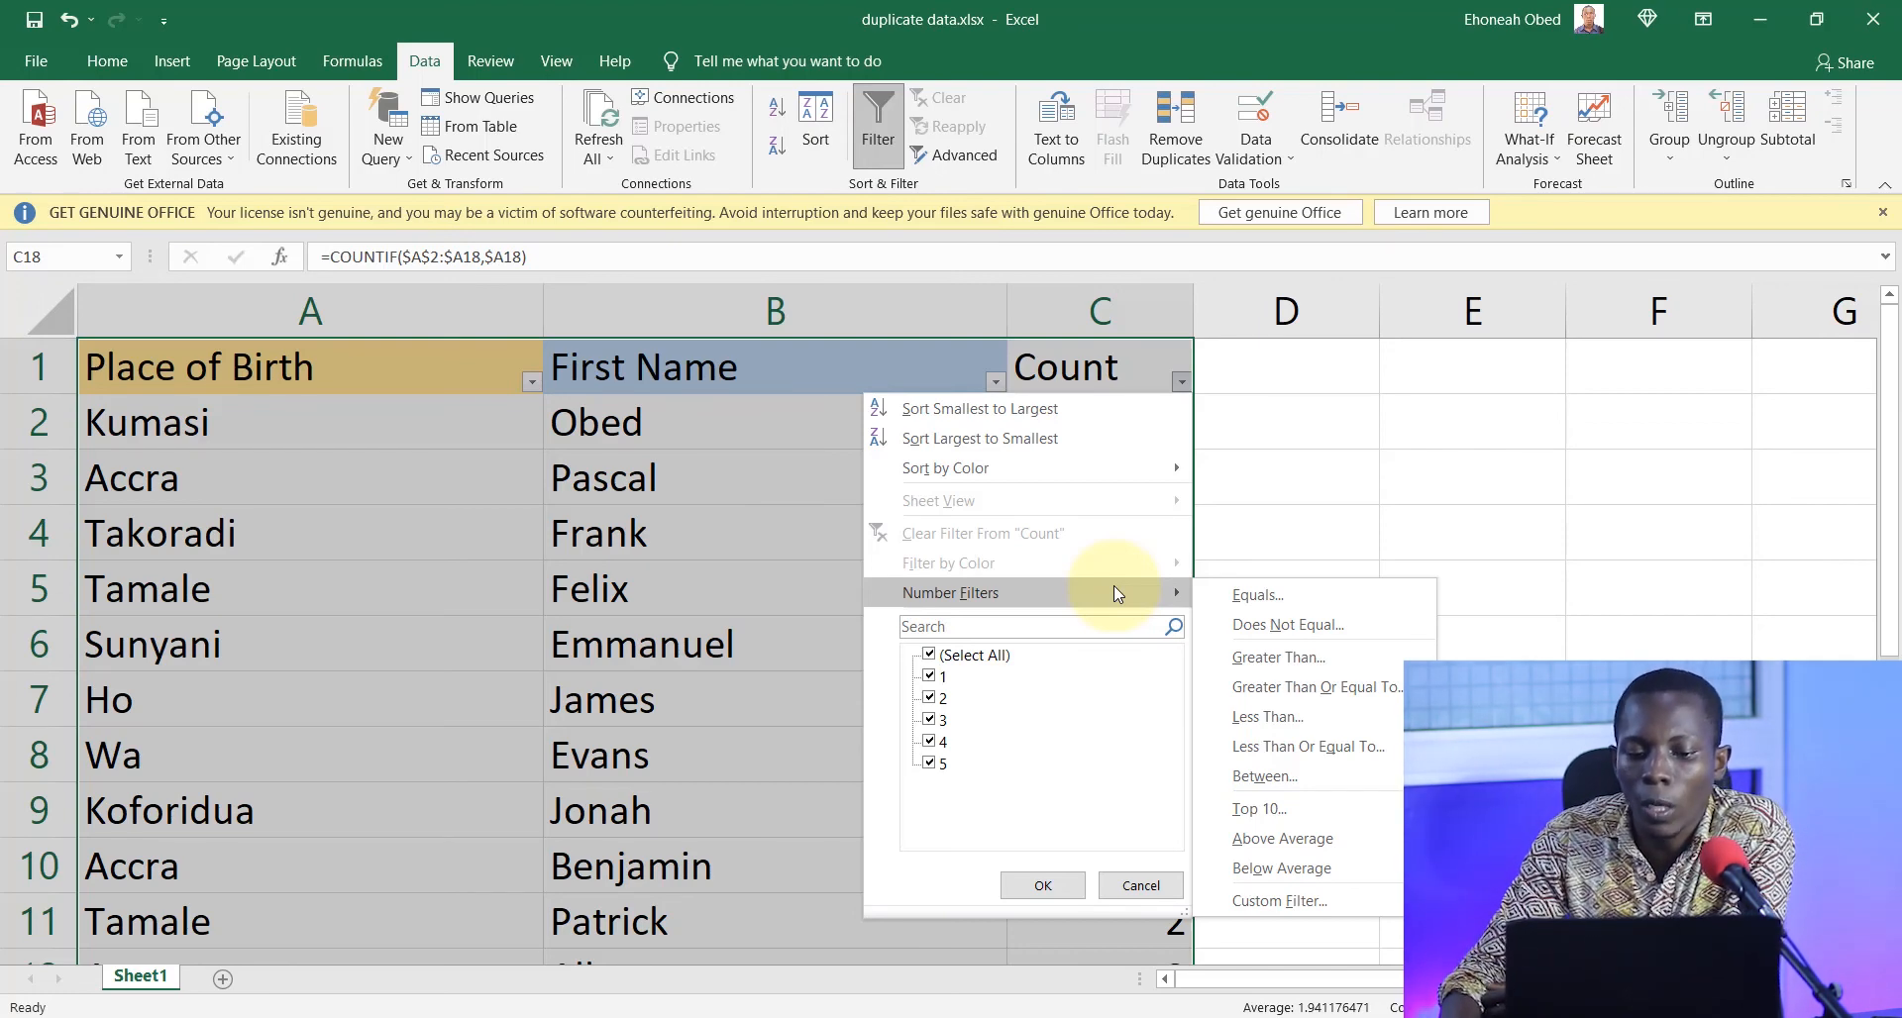
{"action": "left_click", "coordinate": [1277, 659]}
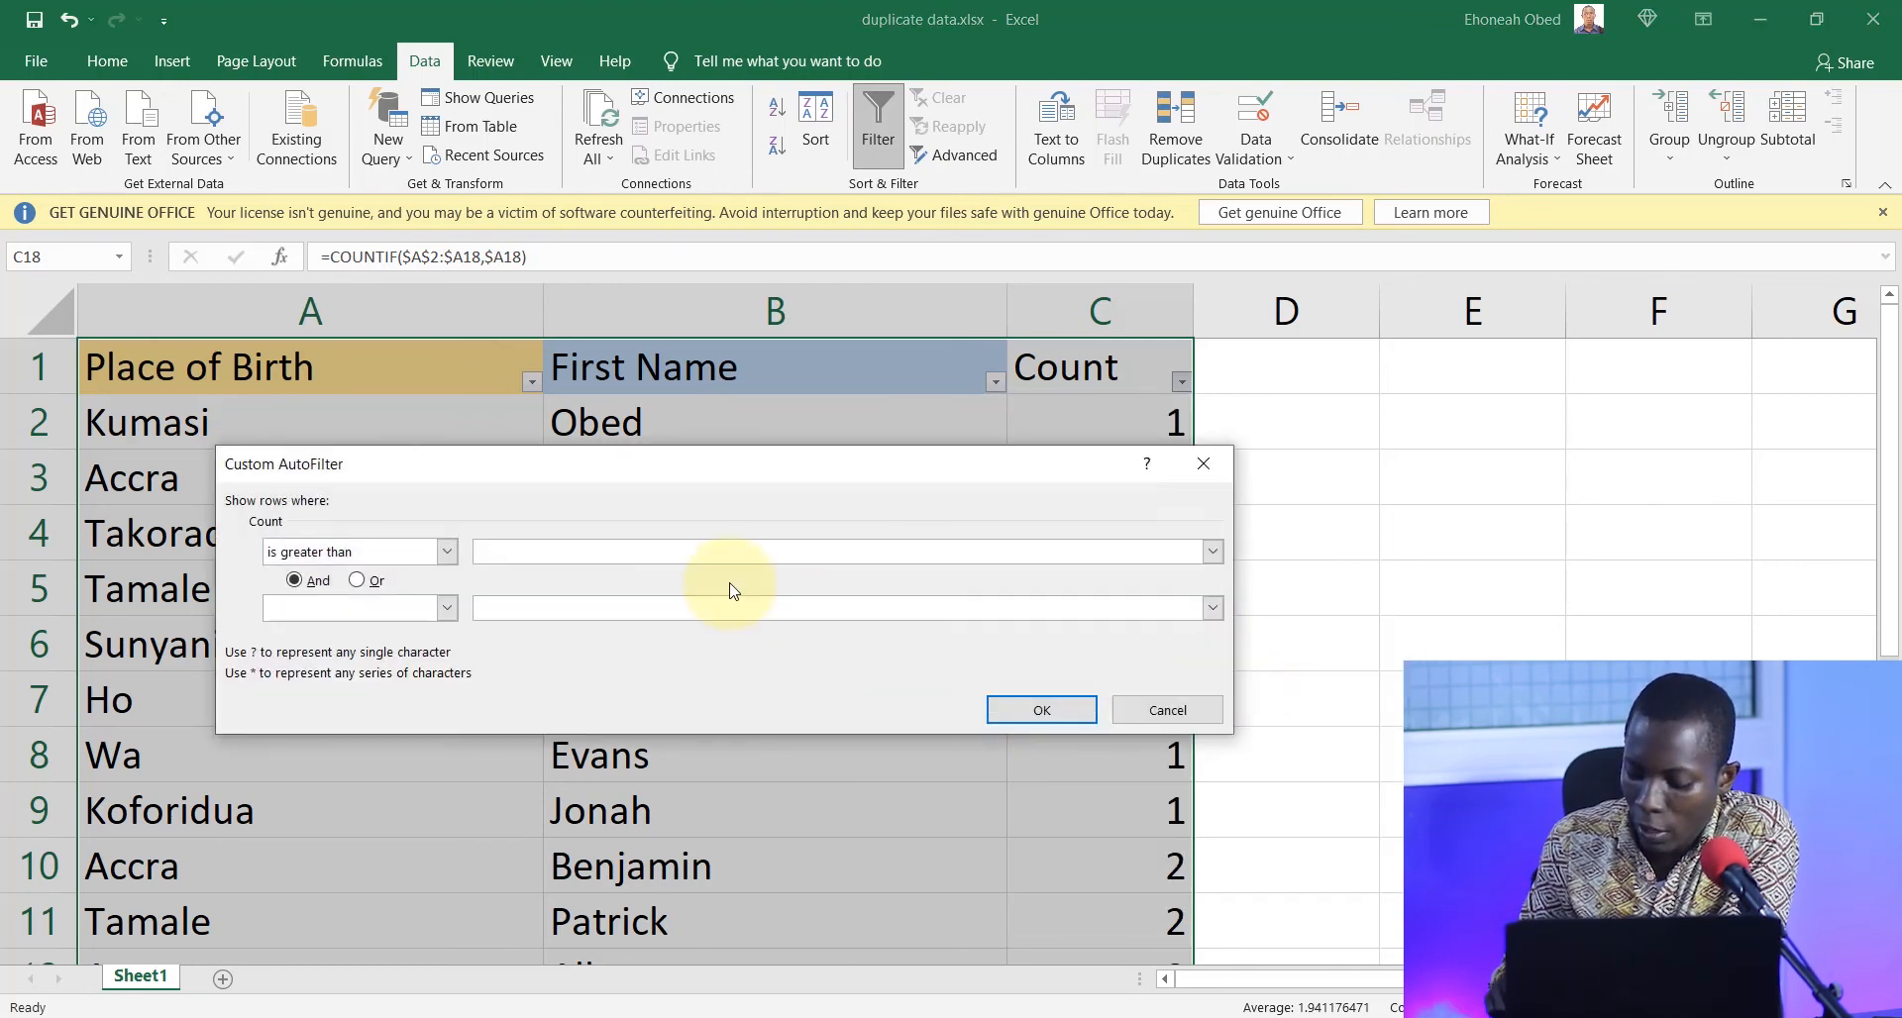
{"action": "left_click", "coordinate": [1042, 710]}
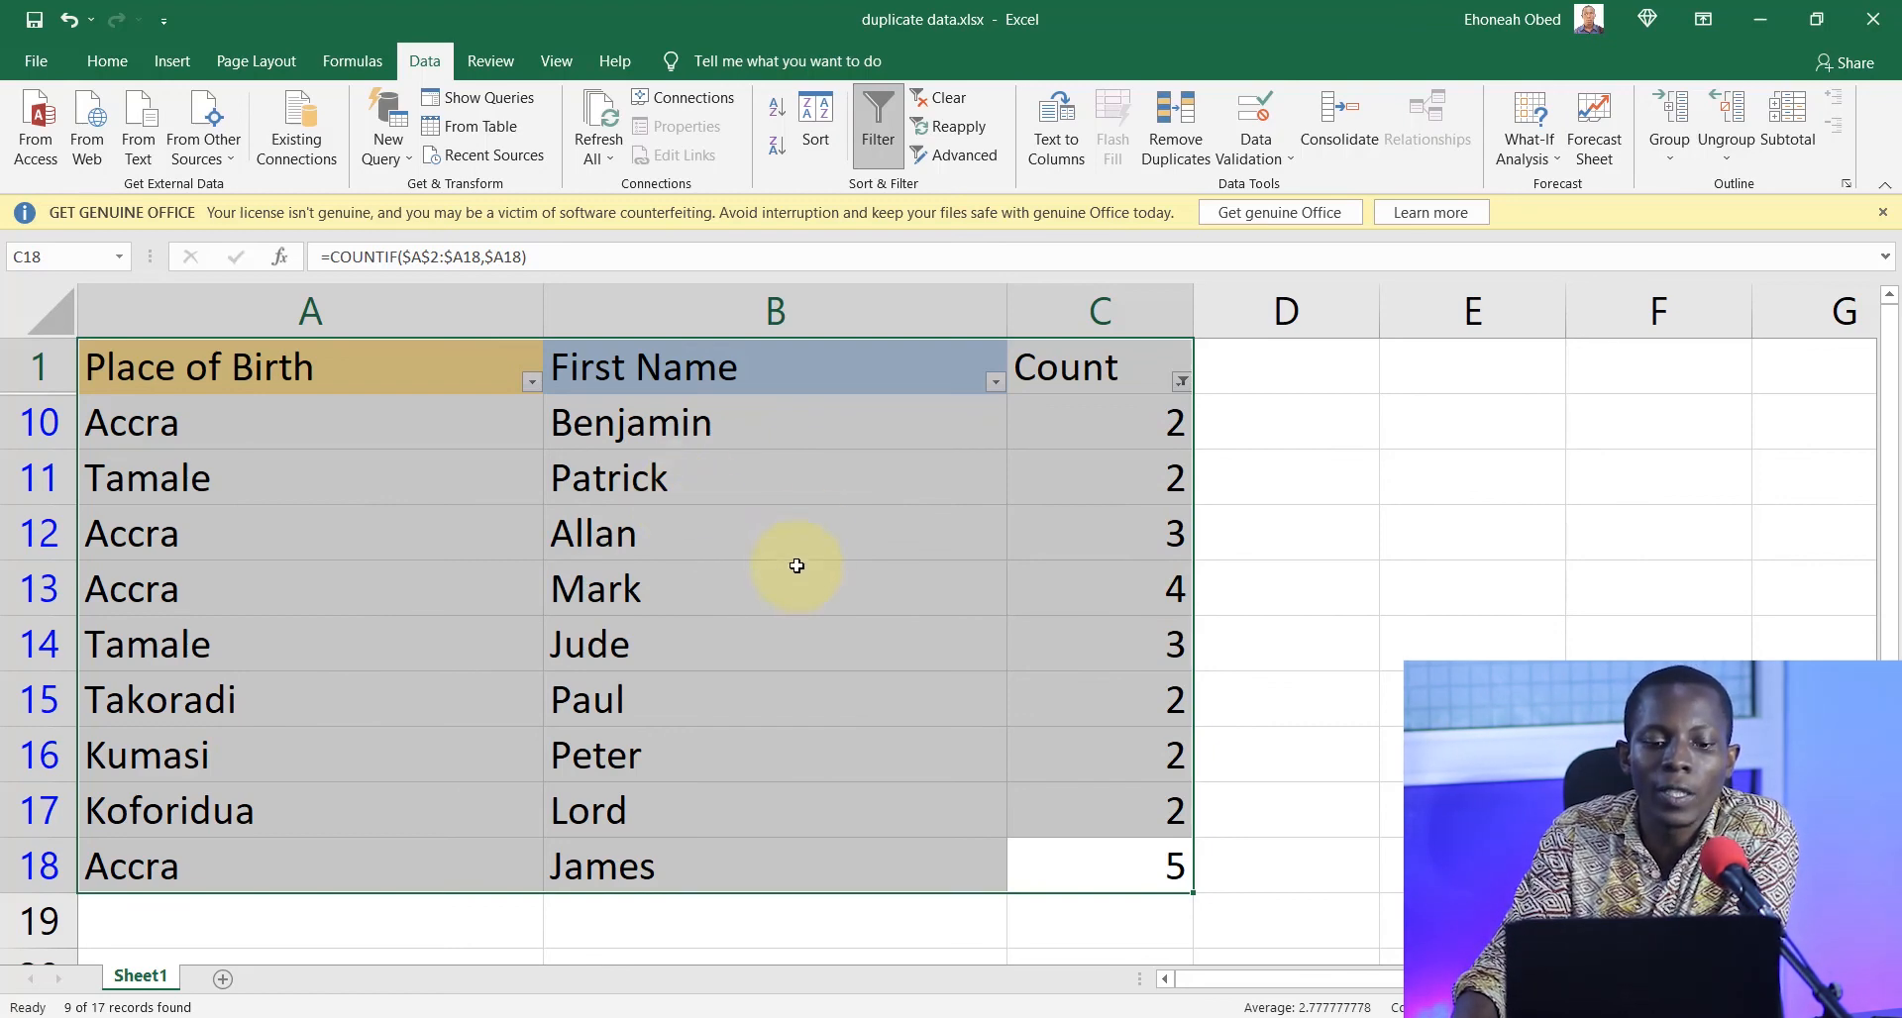
- Delete the entire sheet rows of the selected filtered list, including the header row, and confirm the deletion
{"action": "right_click", "coordinate": [728, 474]}
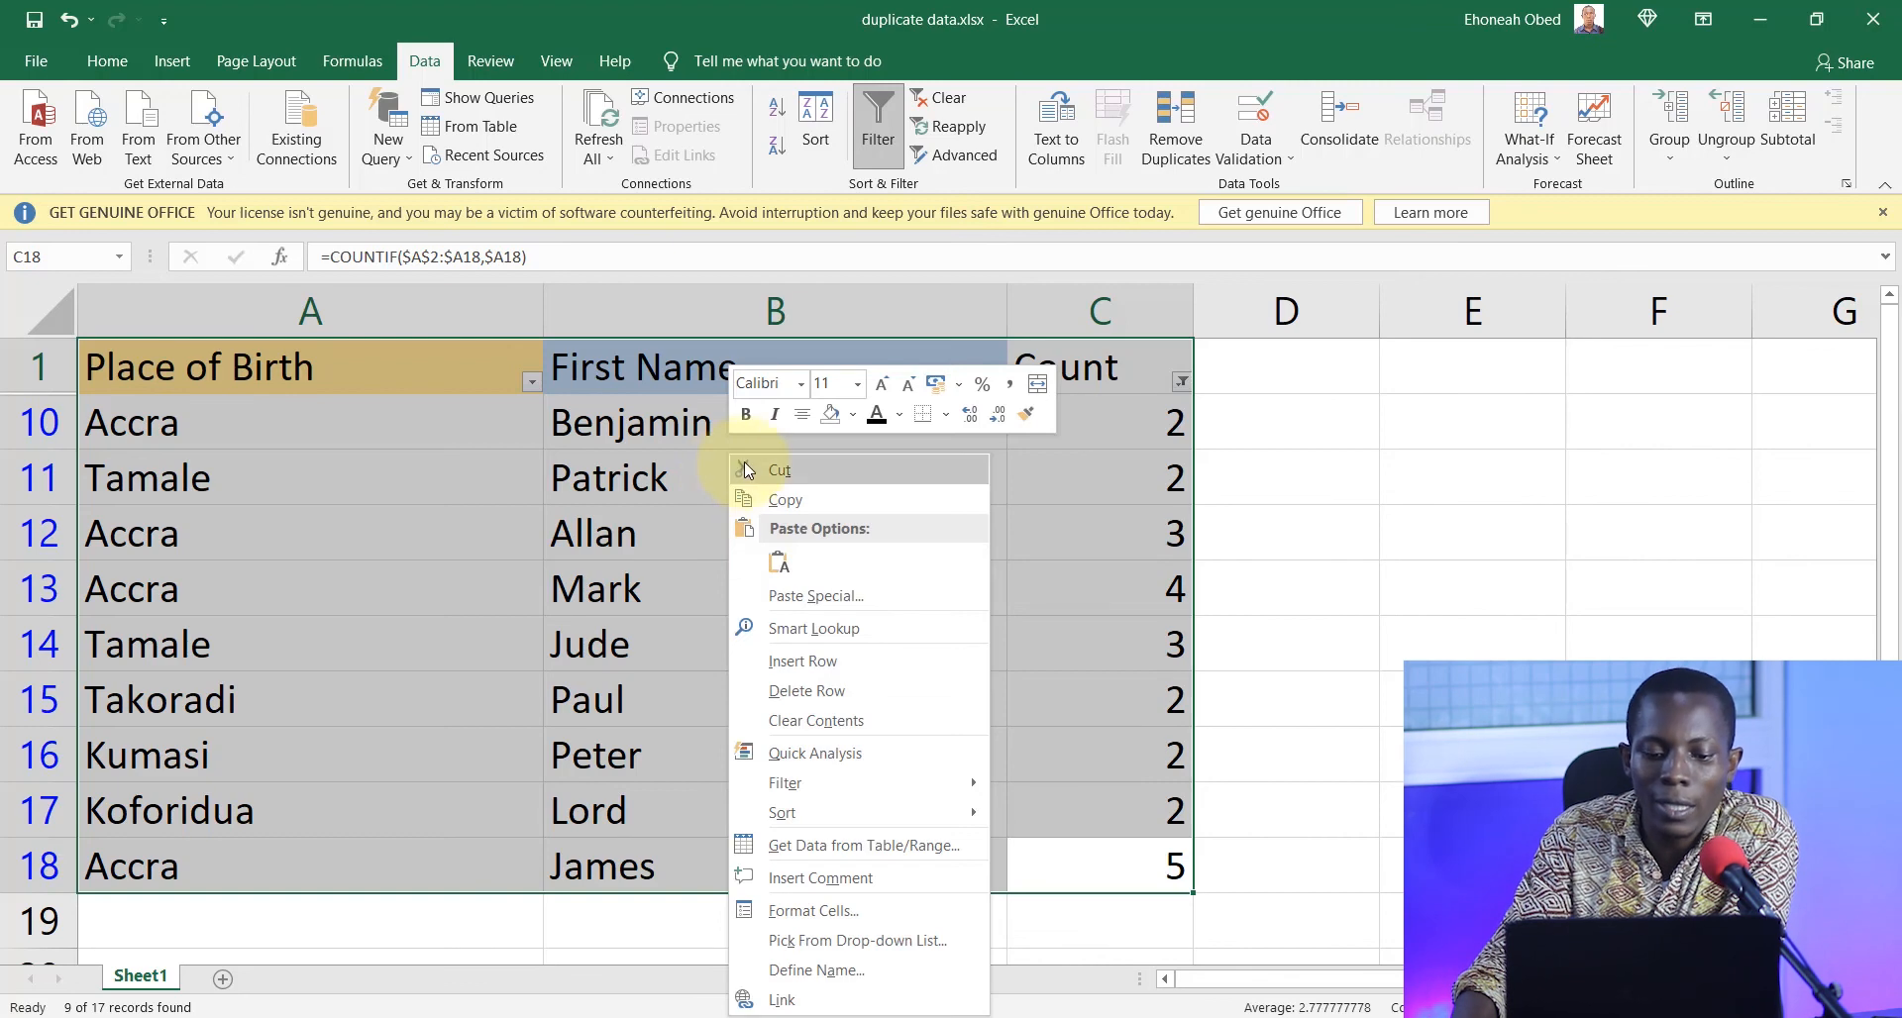
{"action": "left_click", "coordinate": [833, 696]}
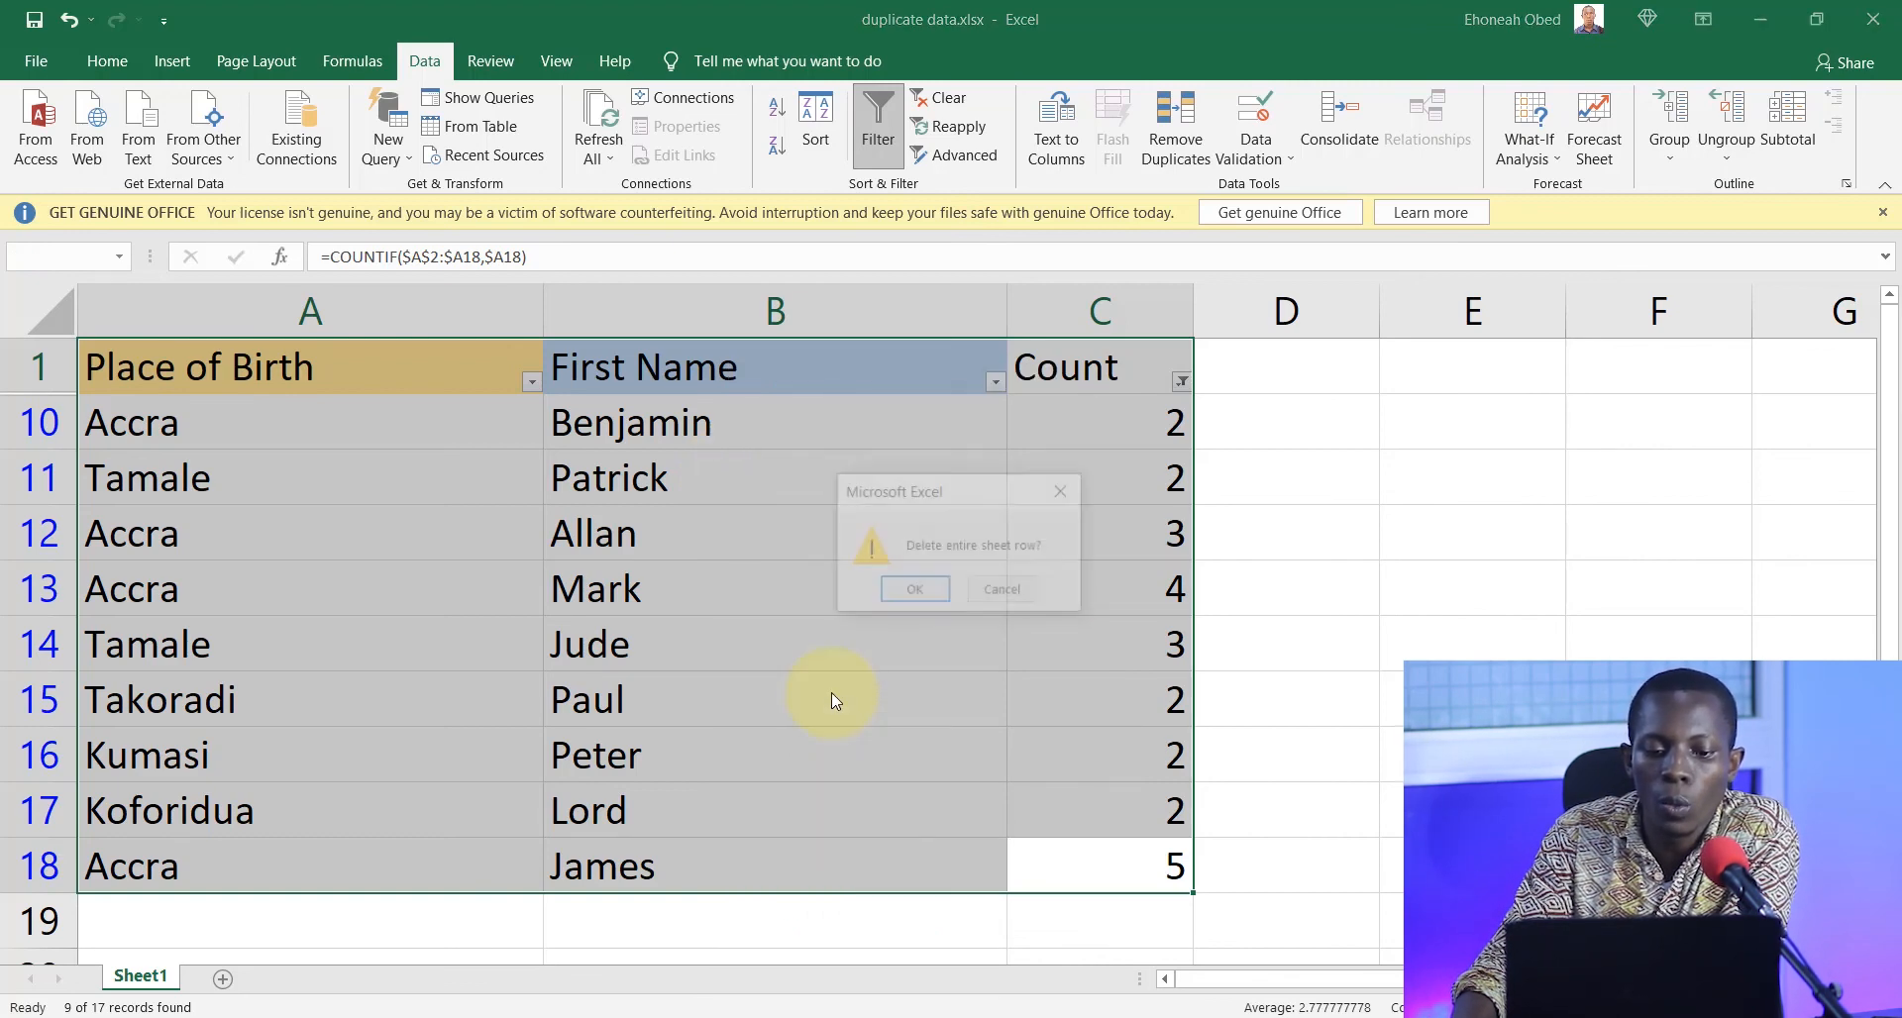
{"action": "left_click", "coordinate": [914, 592]}
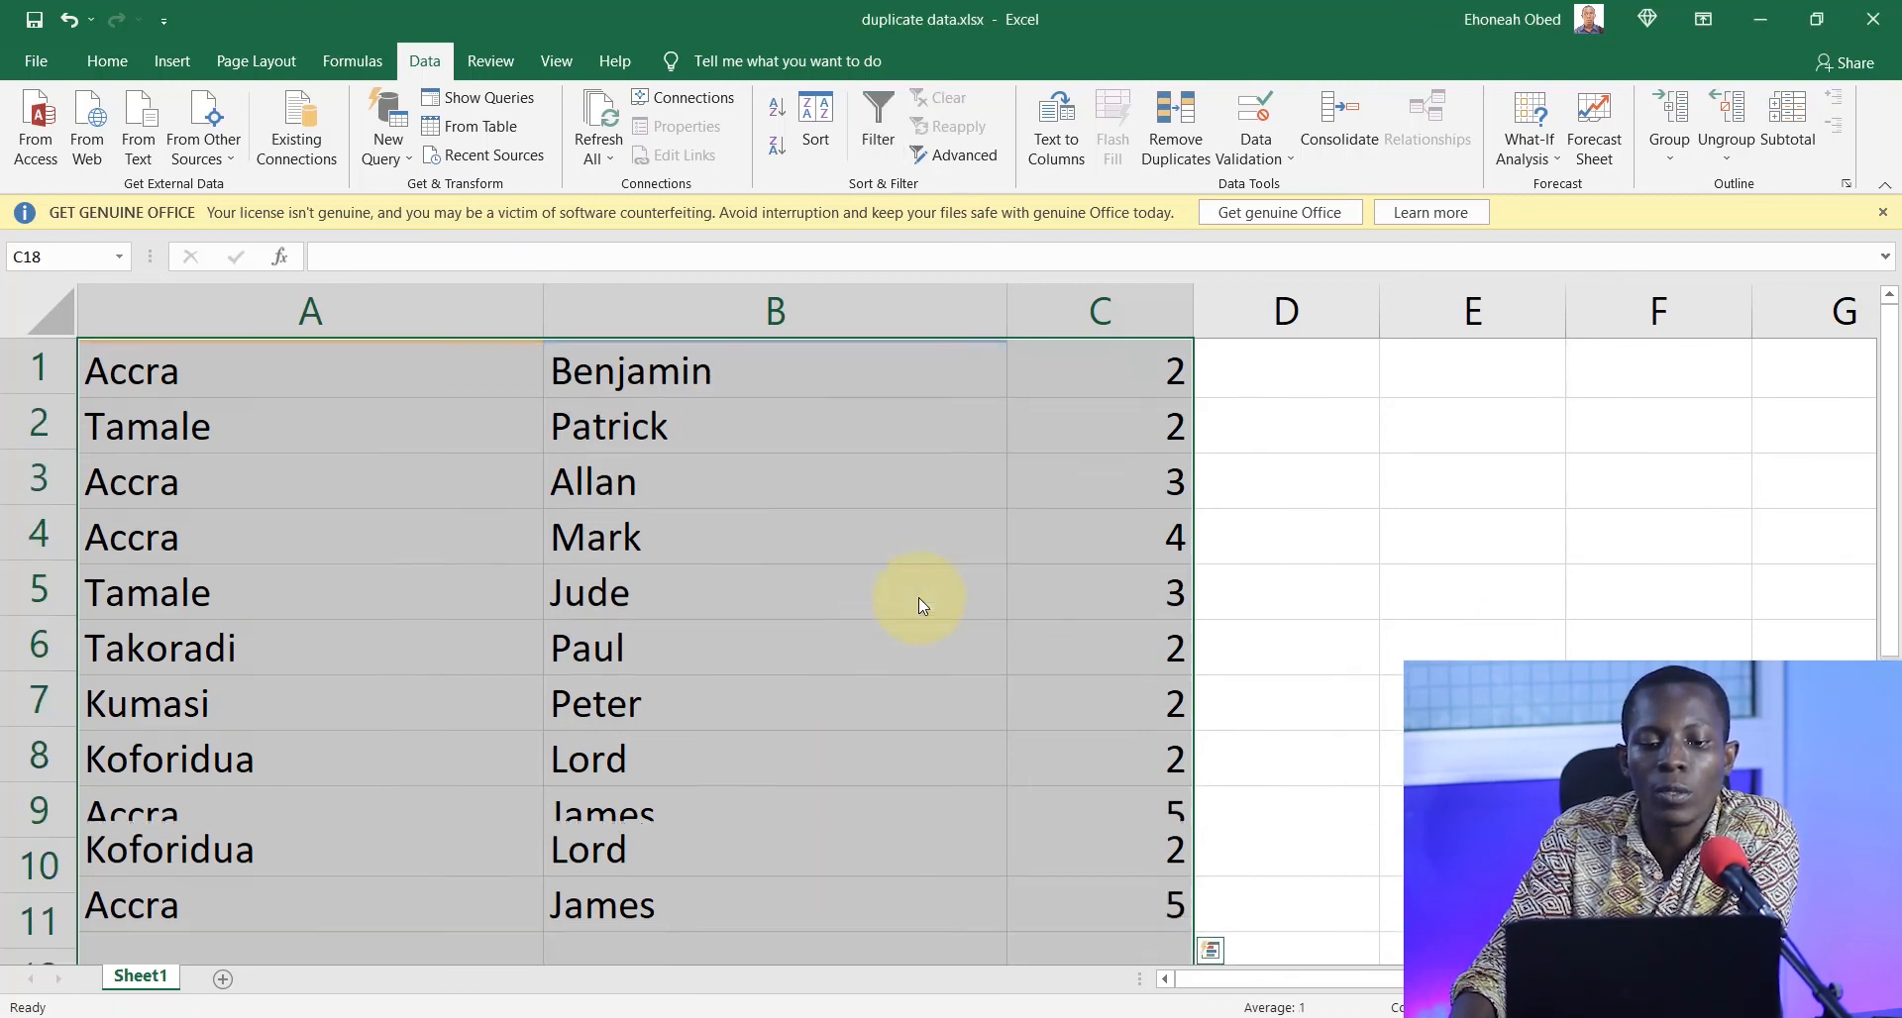
{"action": "left_click", "coordinate": [758, 551]}
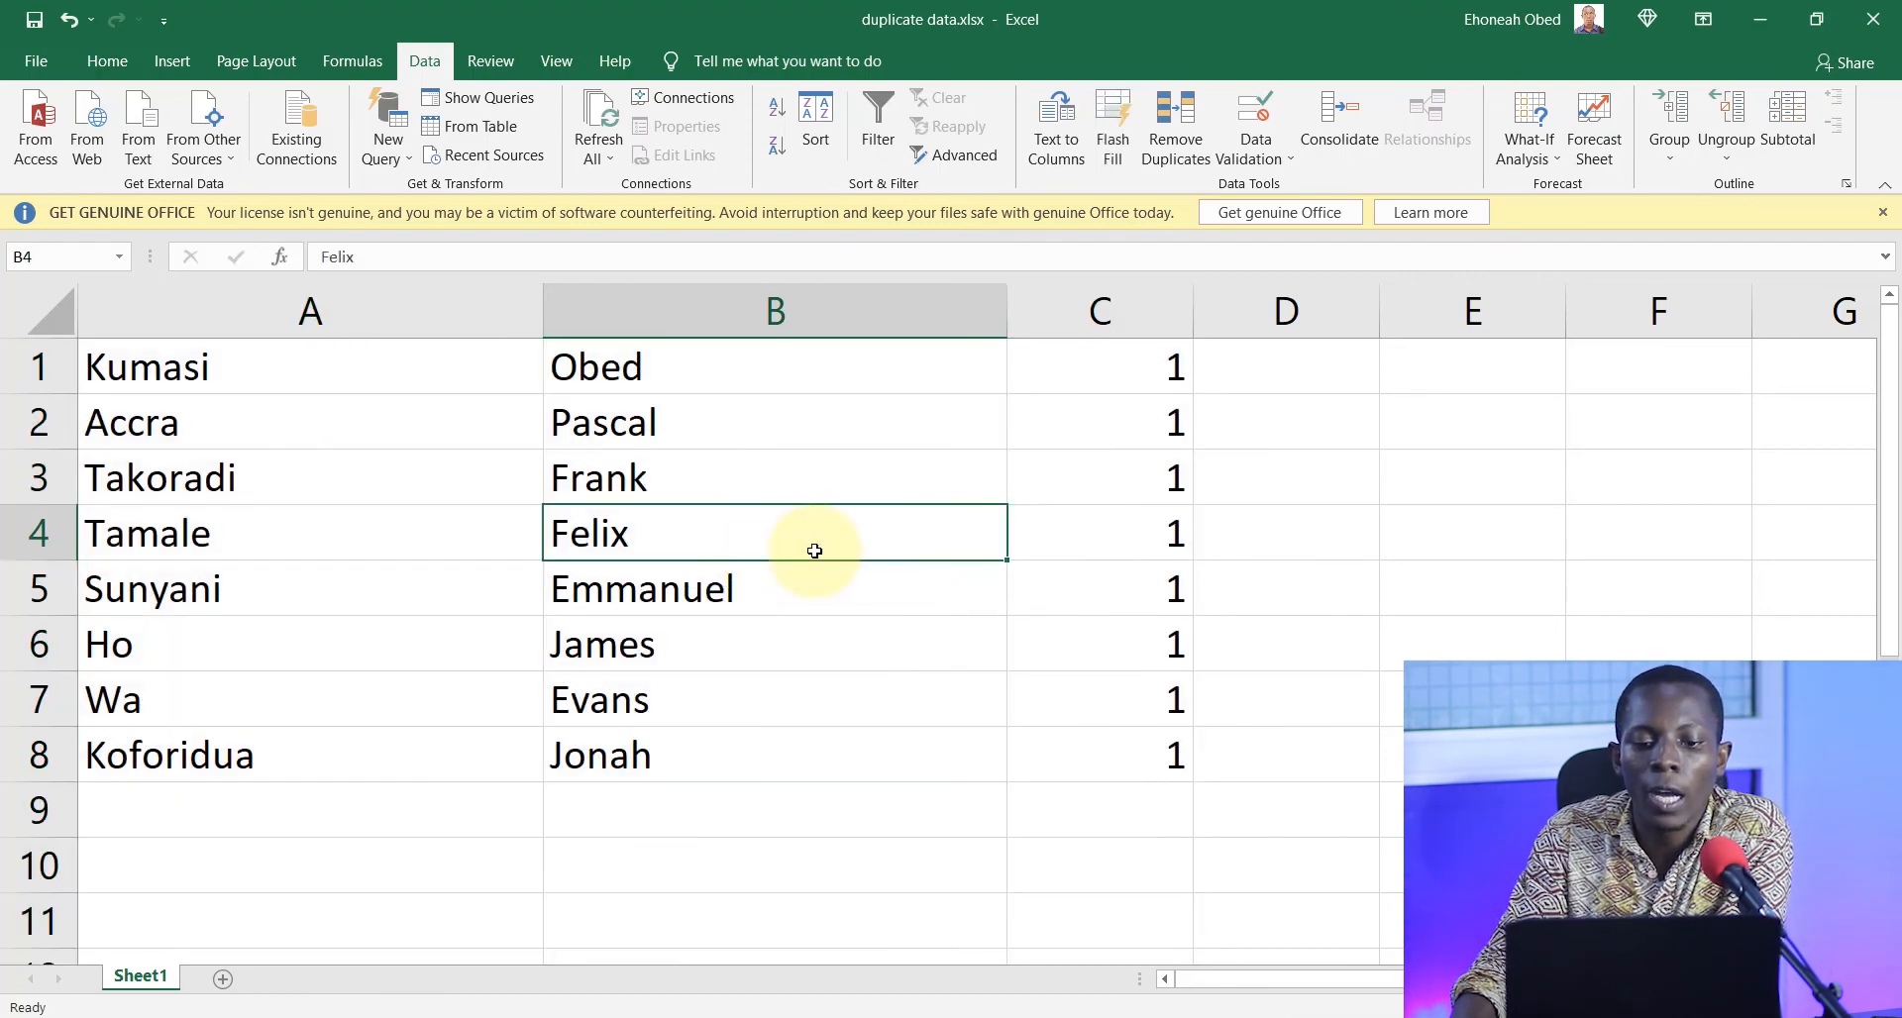
- Clear the COUNTIF formulas from C1:C8 beside the remaining unique records
{"action": "left_click", "coordinate": [1104, 374]}
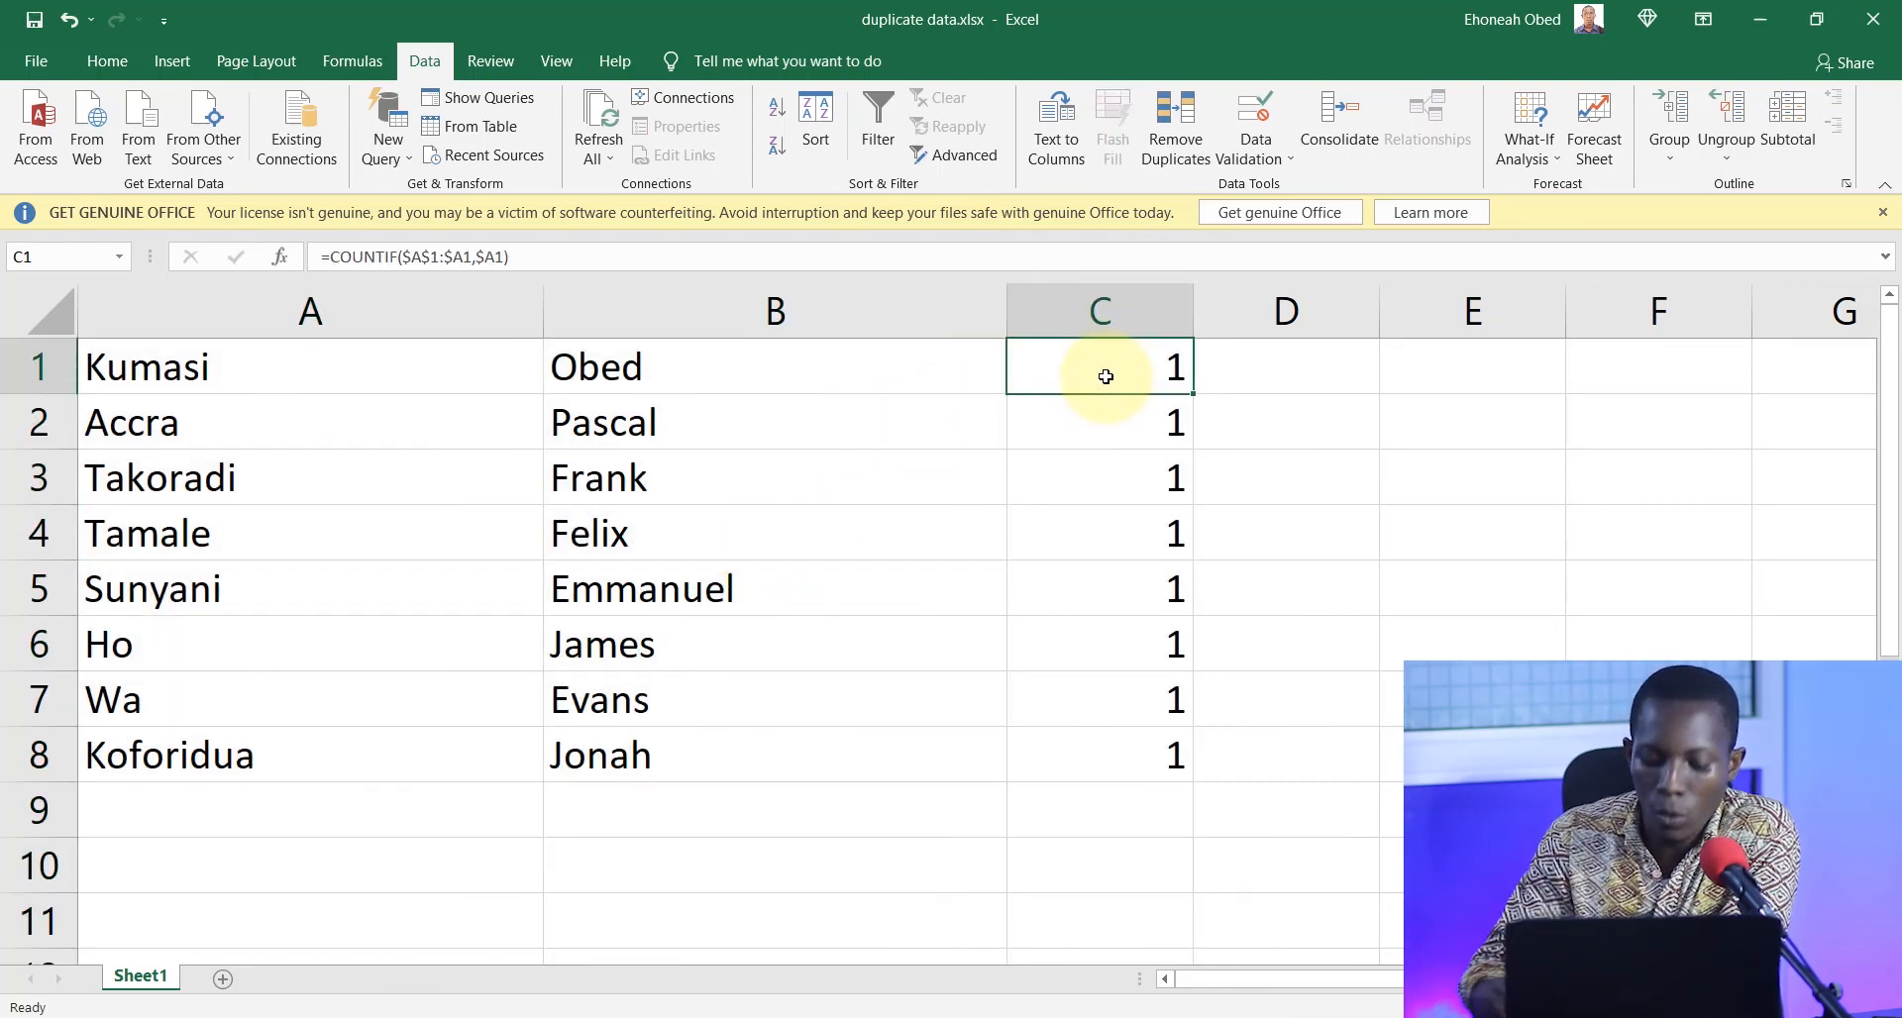
{"action": "key", "text": "shift+Down"}
{"action": "key", "text": "shift+Down"}
{"action": "key", "text": "shift+Down"}
{"action": "key", "text": "shift+Down"}
{"action": "key", "text": "shift+Down"}
{"action": "key", "text": "shift+Down"}
{"action": "key", "text": "shift+Down"}
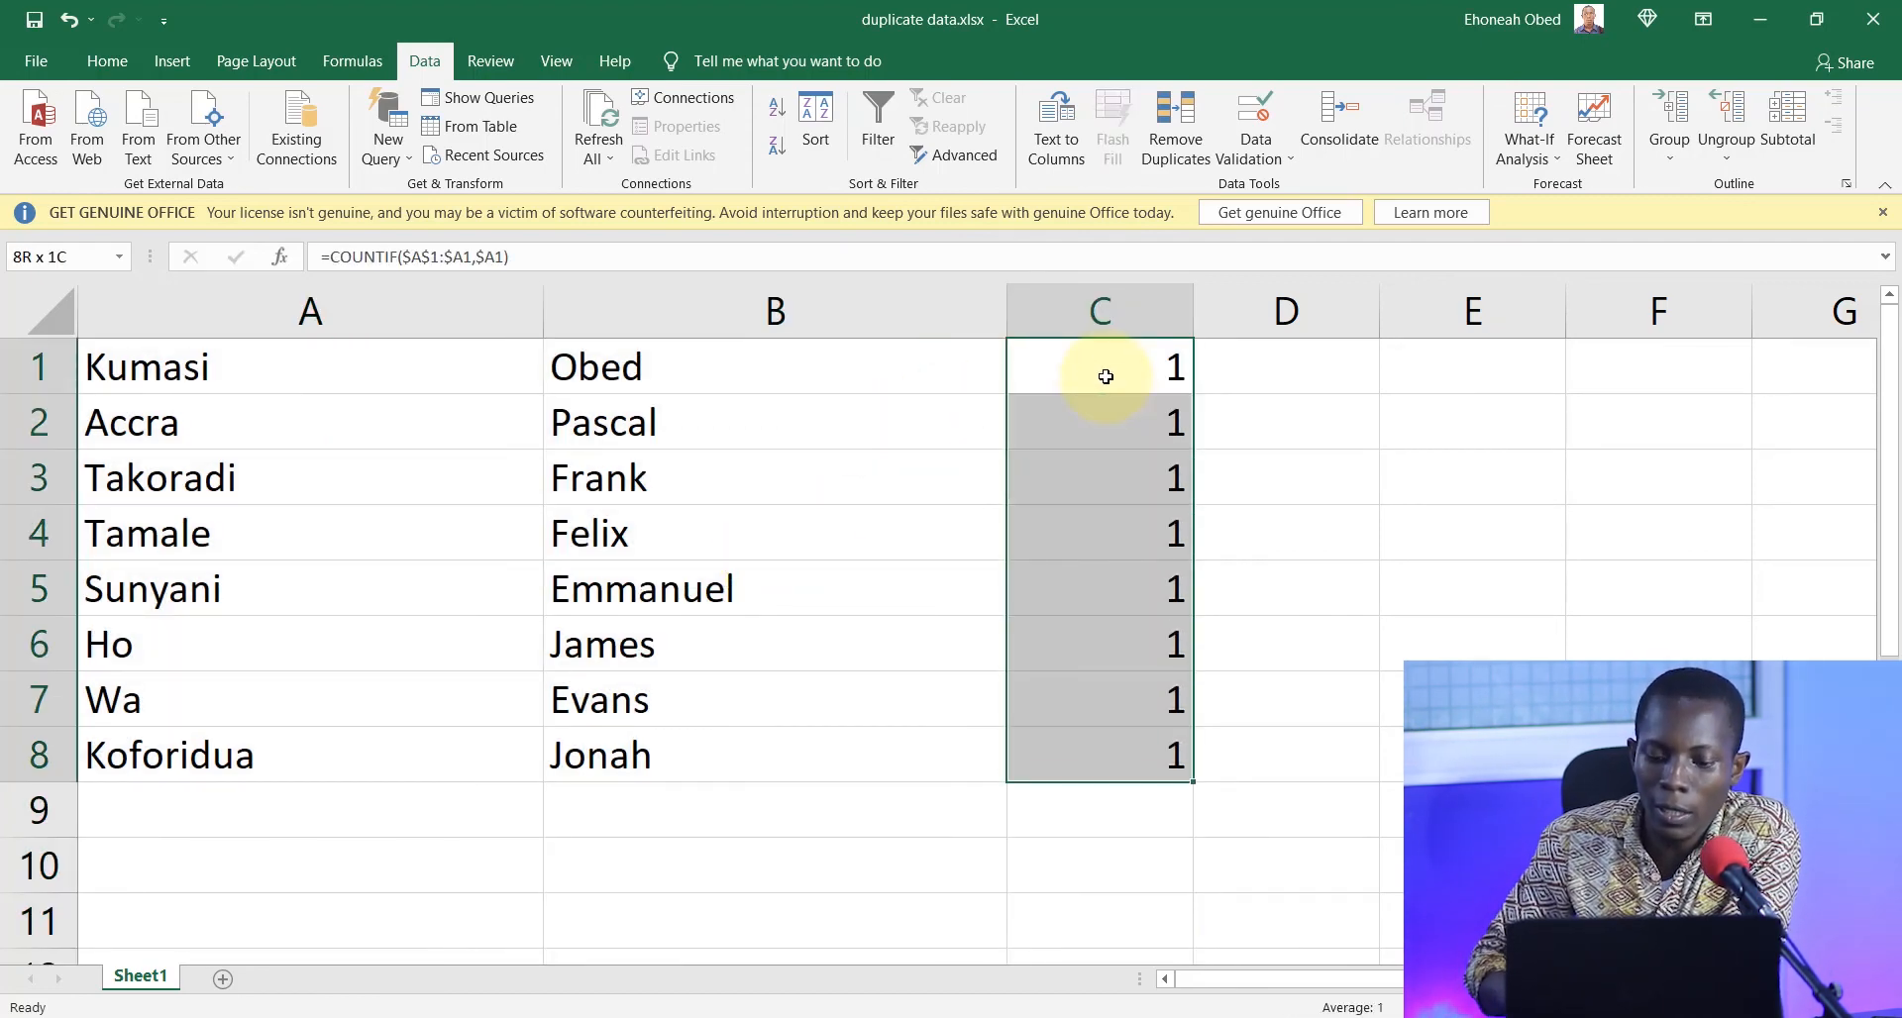
{"action": "key", "text": "Delete"}
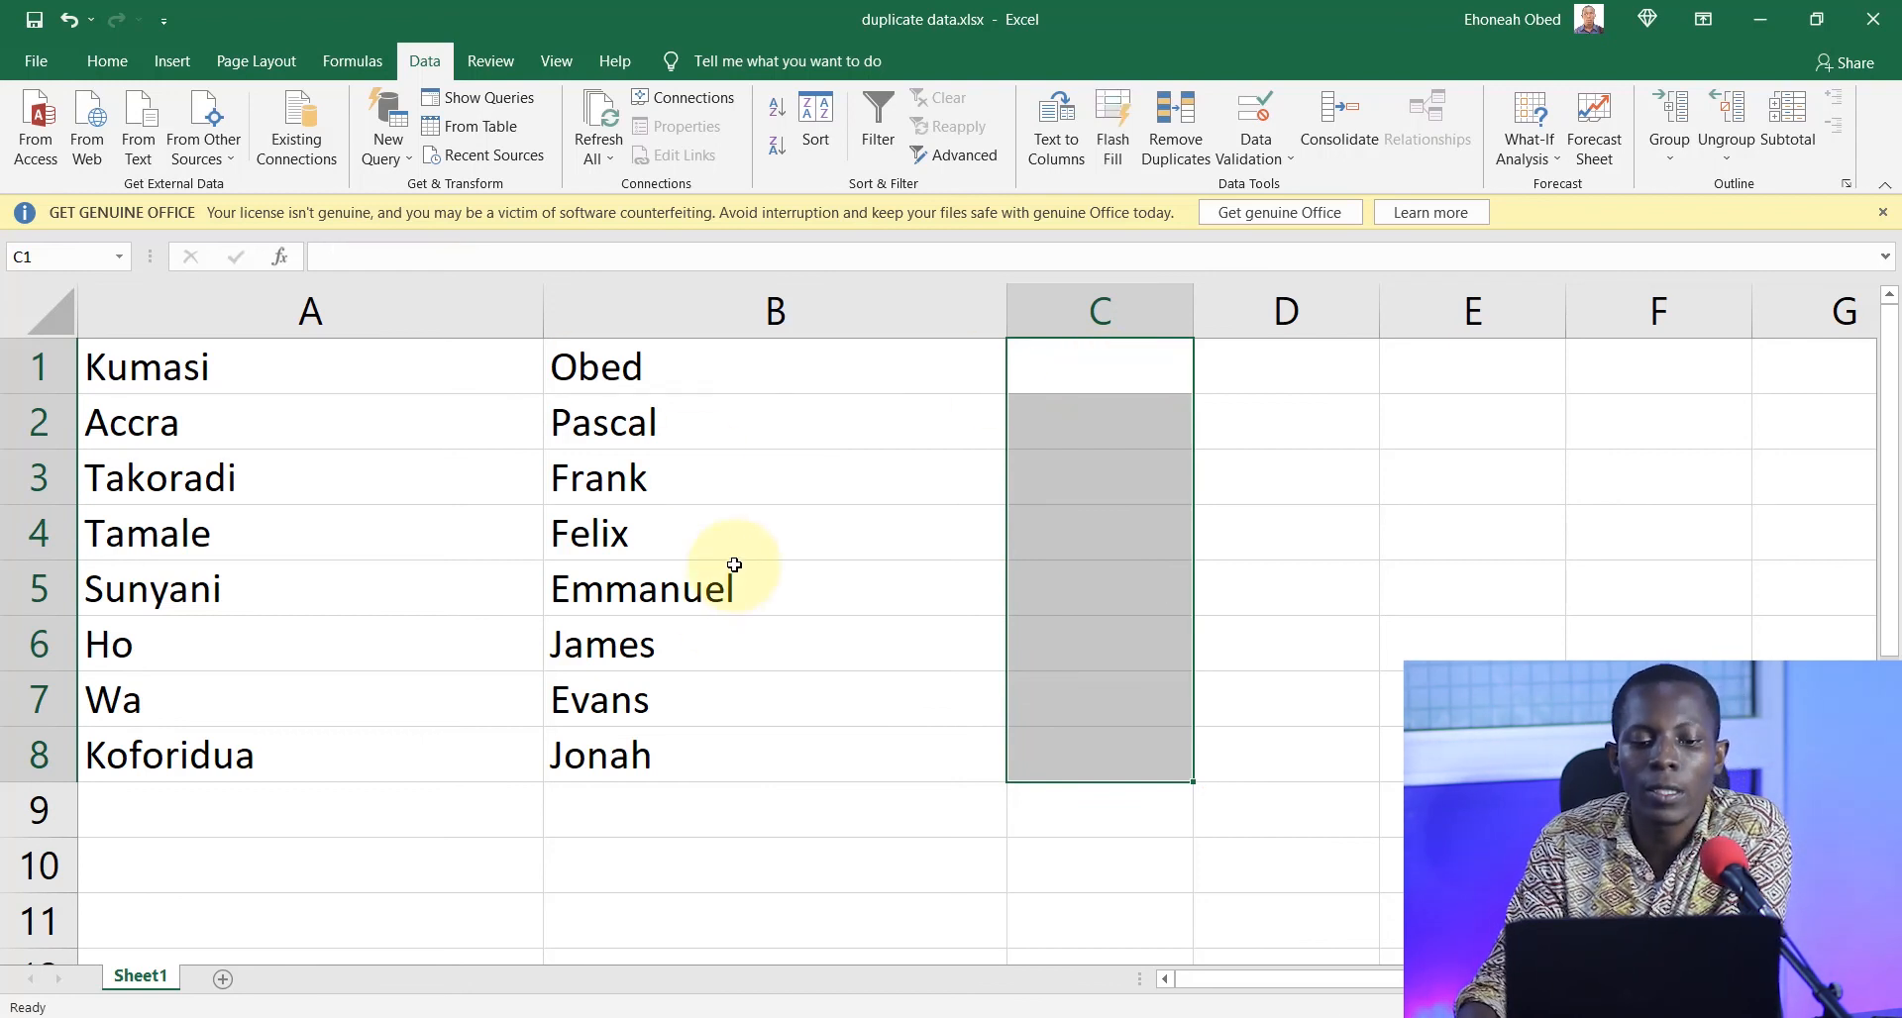